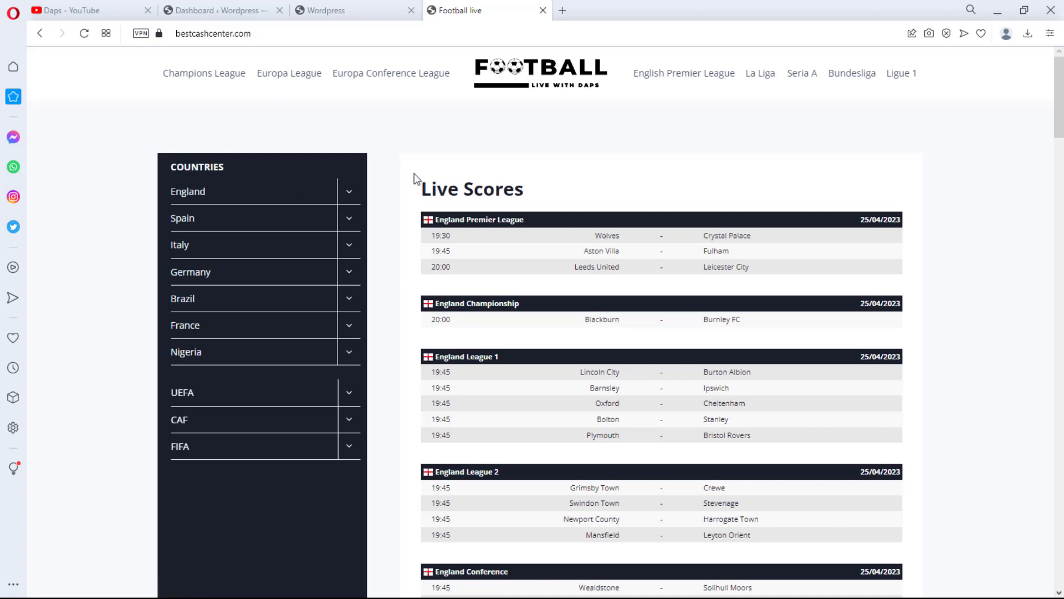
Scroll through the live scores list on the example football site to review its leagues and fixtures
scroll(409, 170, down, 5)
scroll(411, 176, down, 6)
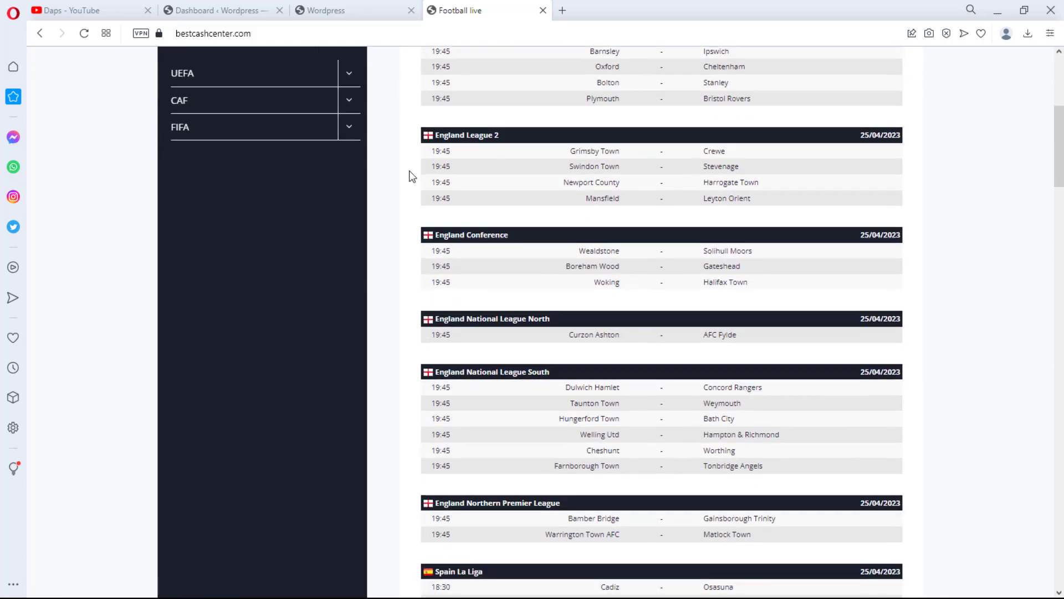
scroll(411, 173, up, 12)
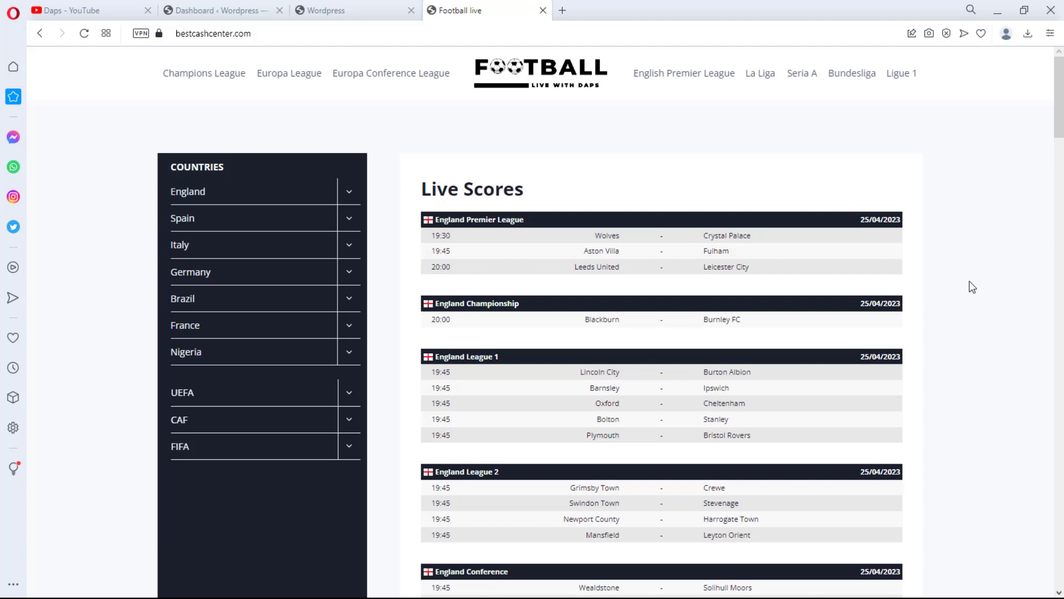
scroll(966, 281, down, 1)
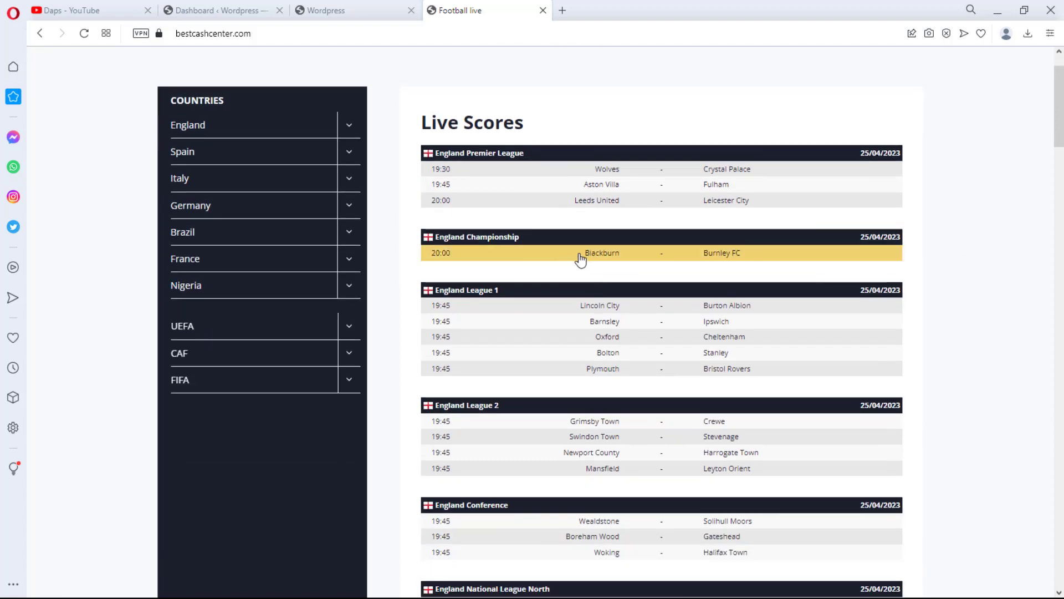
scroll(984, 308, down, 4)
scroll(987, 313, down, 10)
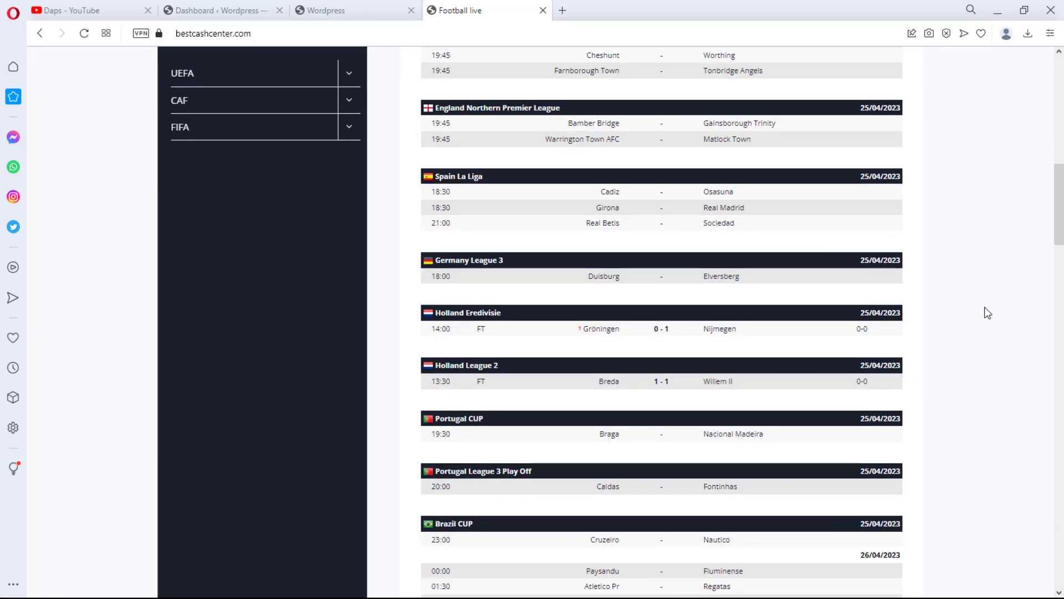
scroll(986, 310, down, 10)
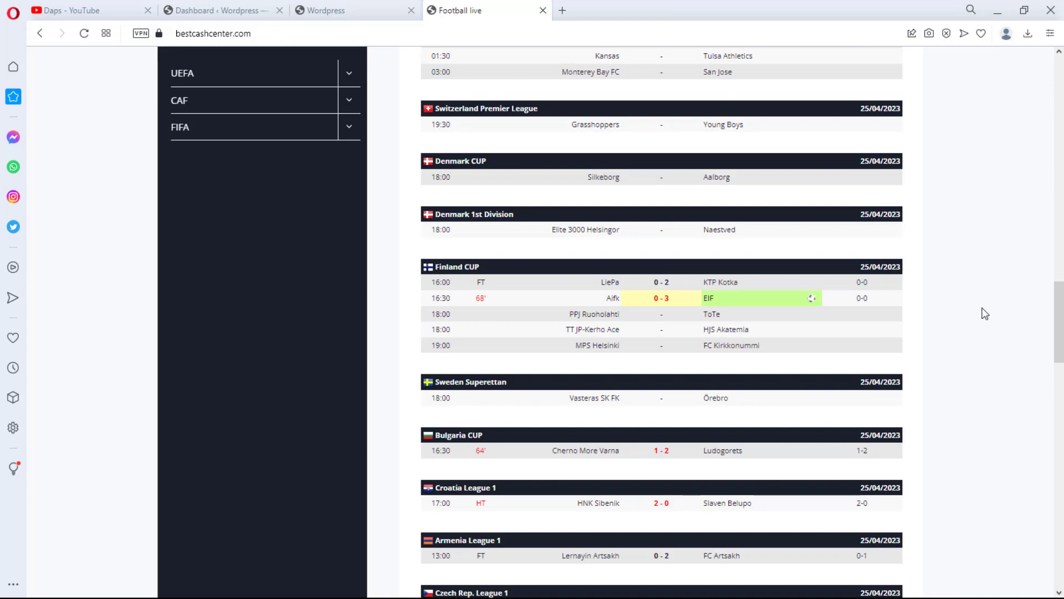
scroll(985, 316, down, 7)
scroll(985, 315, down, 8)
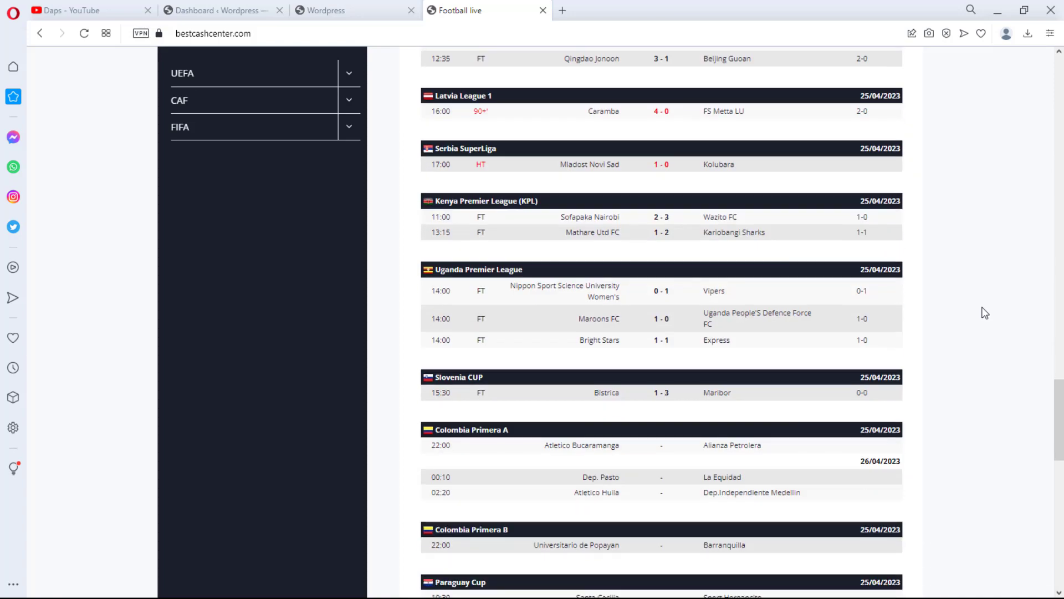
scroll(985, 313, down, 4)
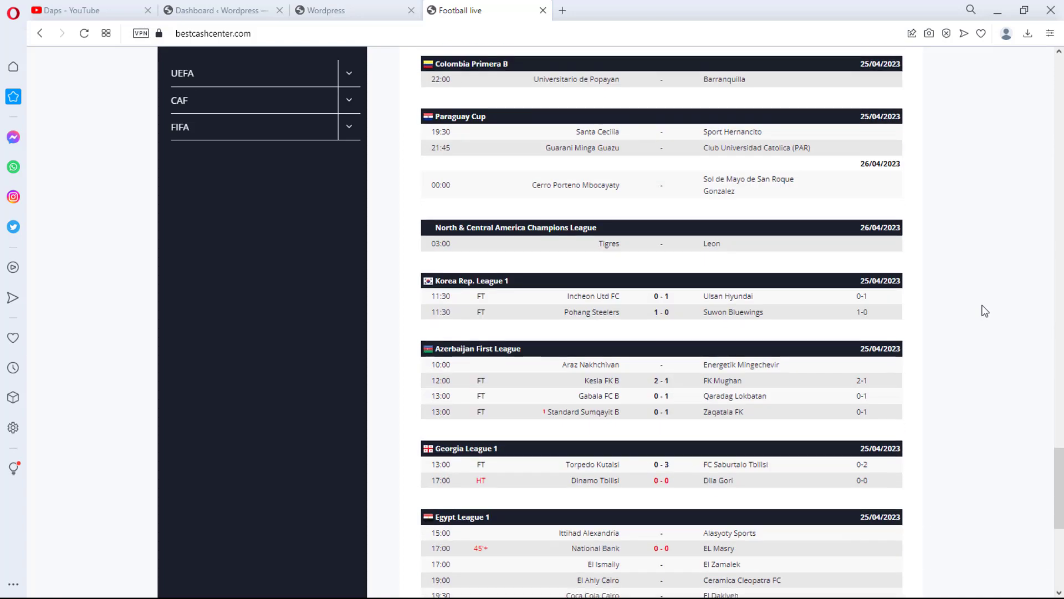
scroll(985, 312, down, 4)
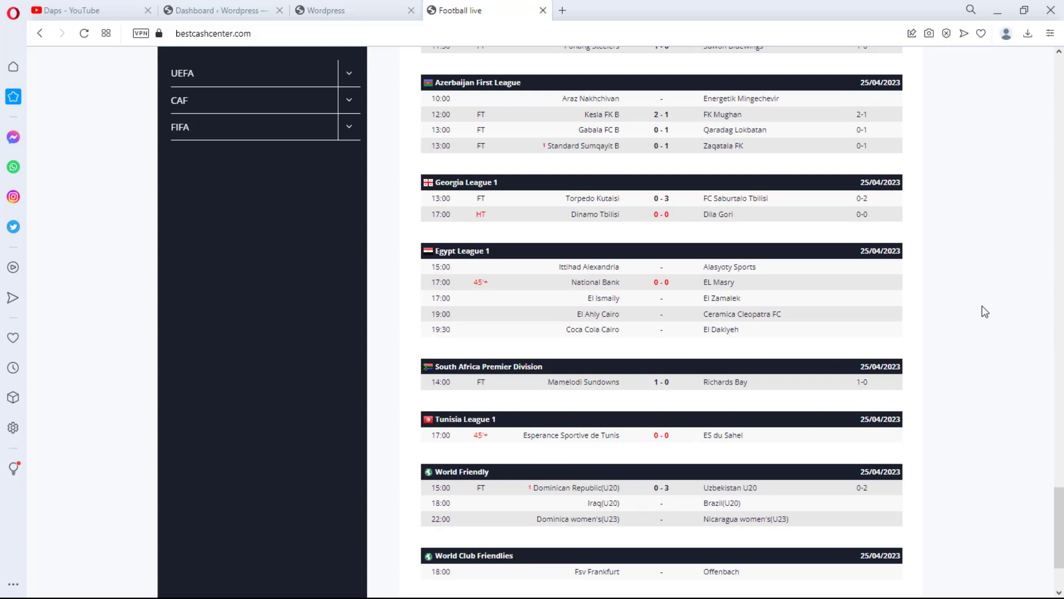
scroll(985, 310, down, 1)
scroll(953, 311, up, 2)
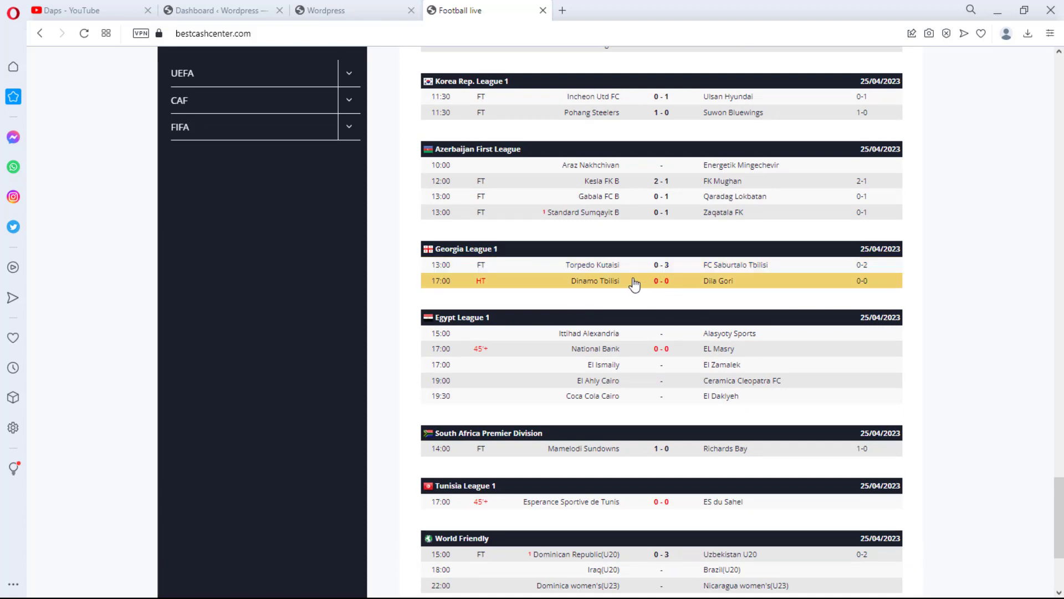
Expand the Torpedo Kutaisi versus FC Saburtalo Tbilisi match to view its event details, then scroll back to the top
click(615, 266)
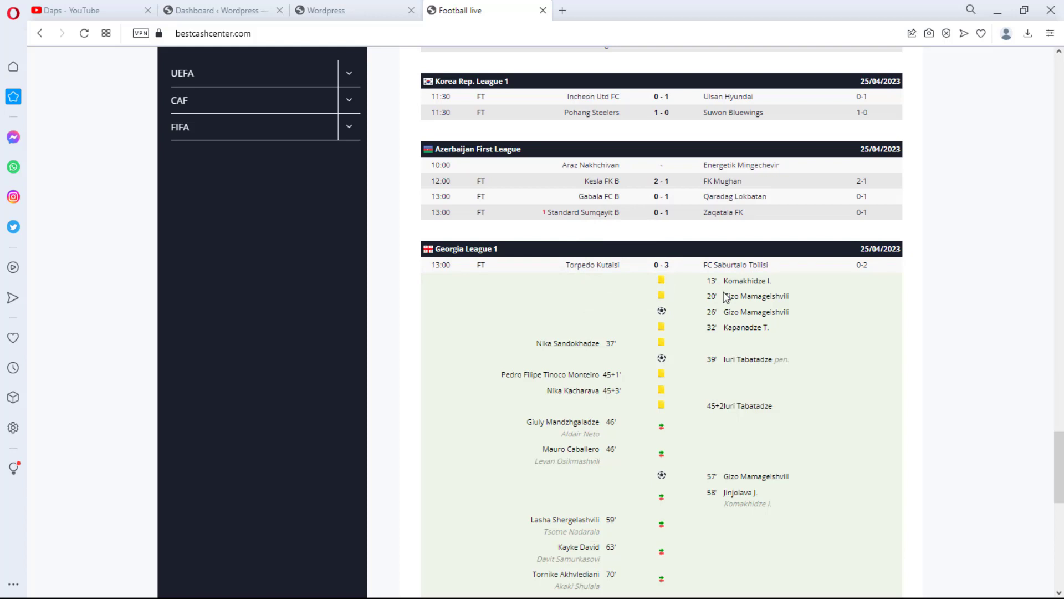
scroll(670, 382, down, 2)
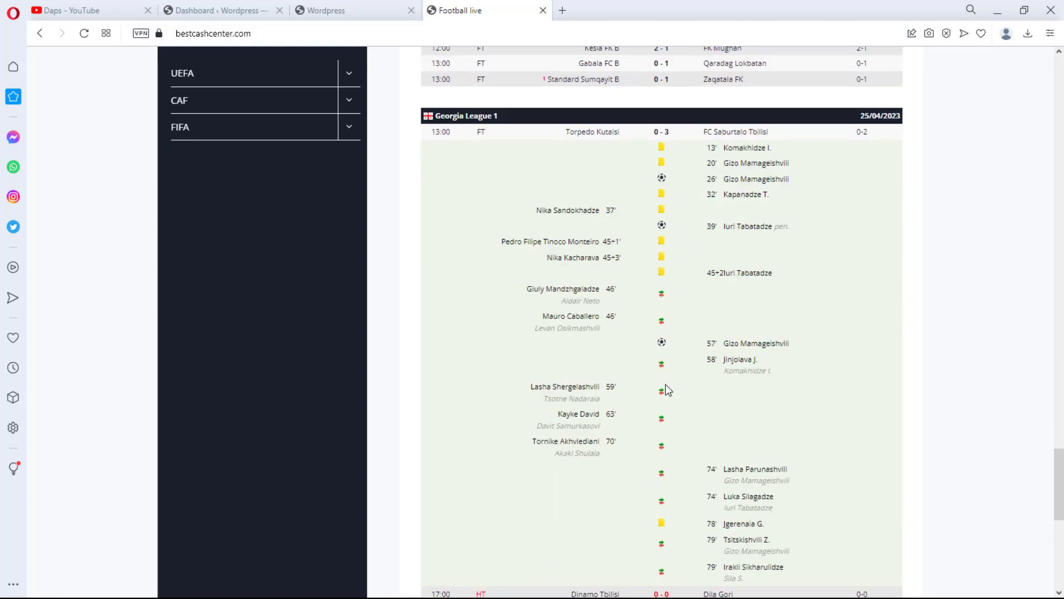
scroll(791, 397, down, 3)
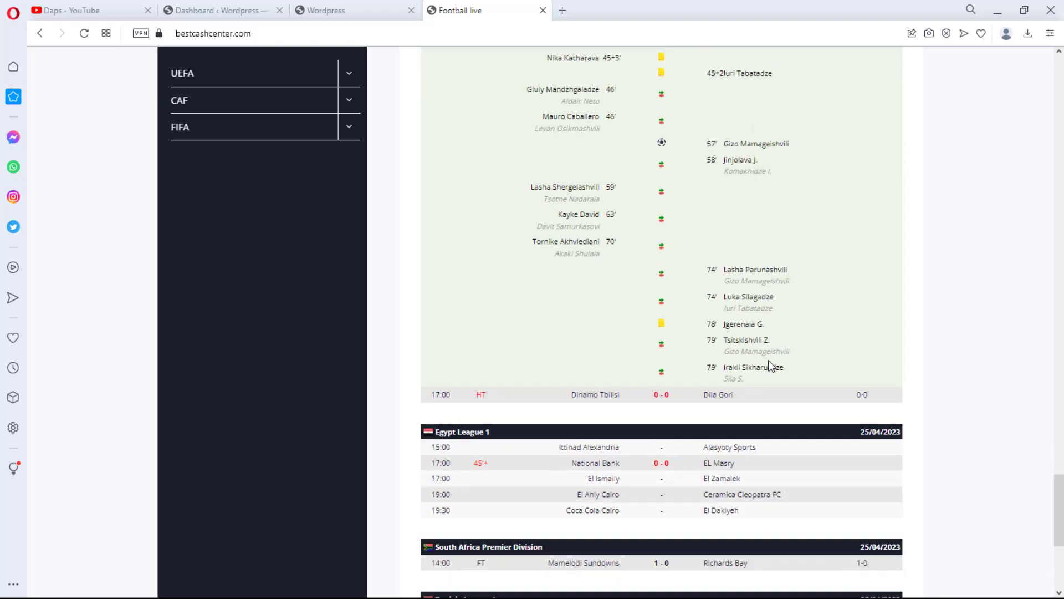
scroll(769, 364, up, 20)
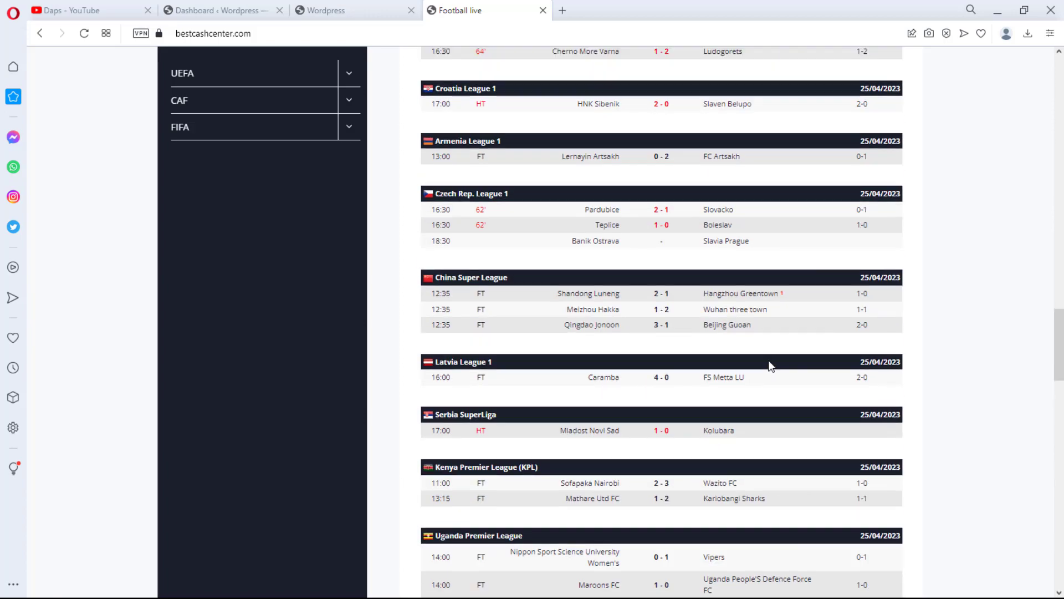
scroll(770, 366, up, 20)
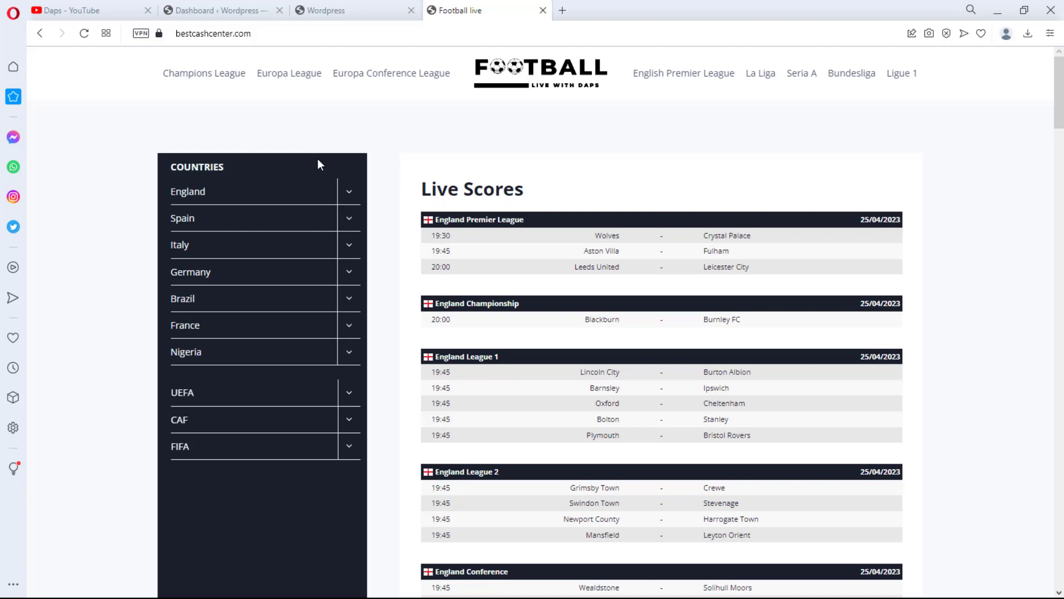
Expand the England, Spain, Italy, Germany, Brazil and France entries in the Countries sidebar menu
click(349, 193)
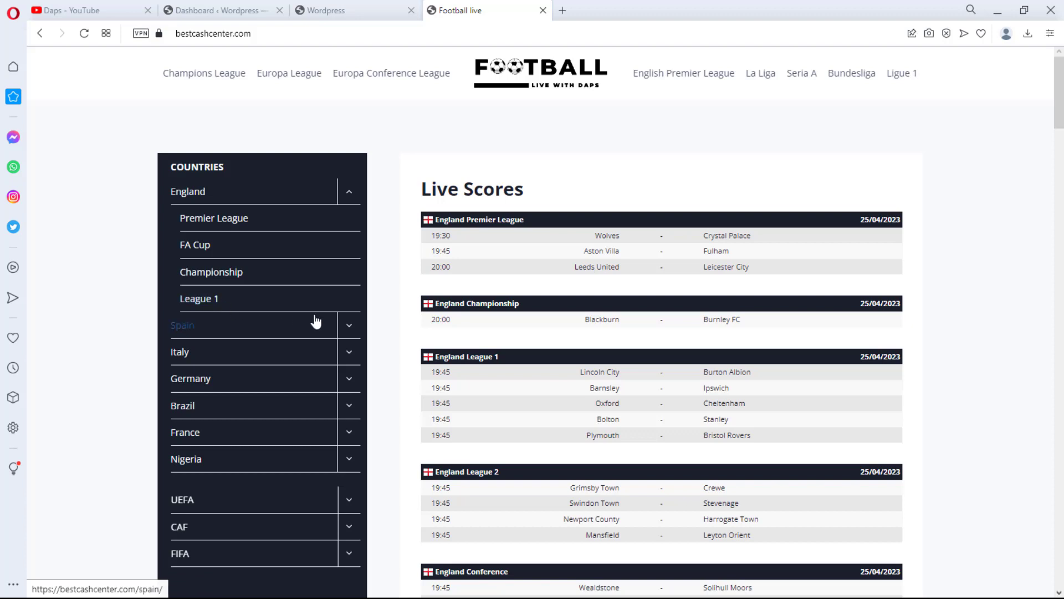
click(349, 327)
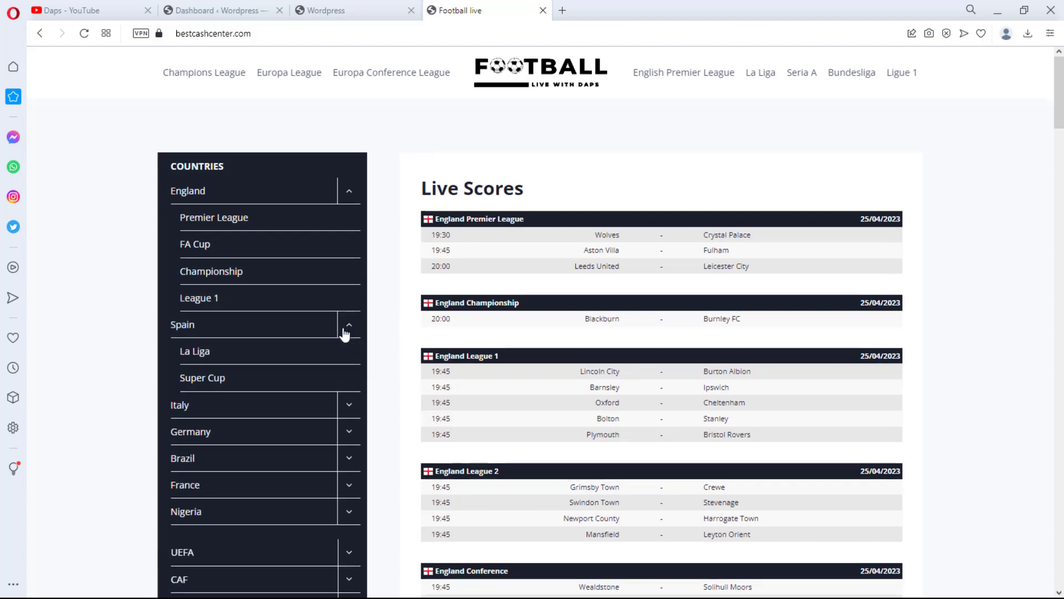
scroll(344, 333, down, 1)
click(349, 338)
scroll(332, 389, down, 2)
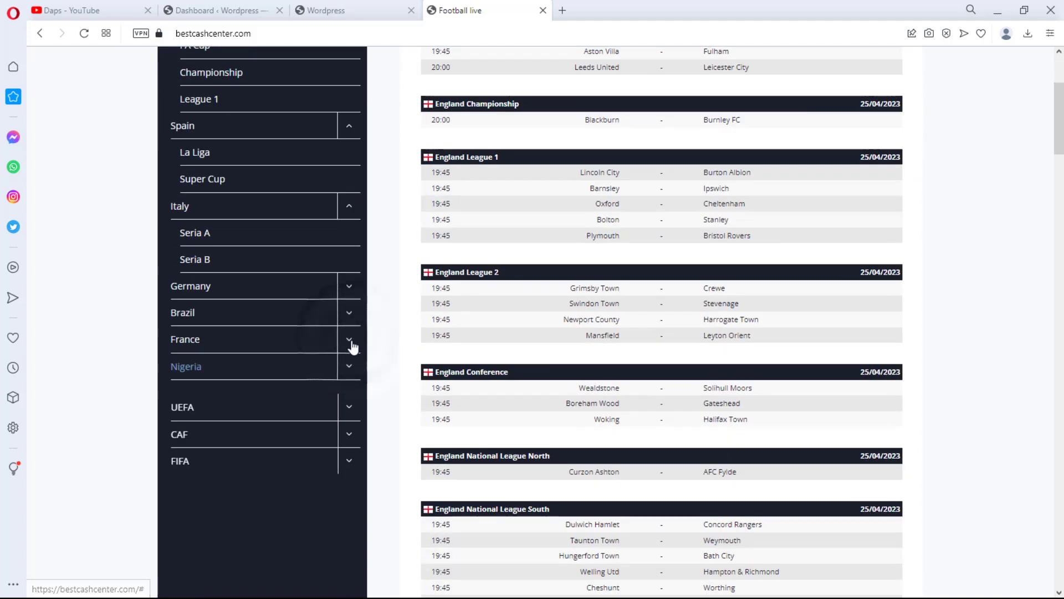
click(356, 288)
click(348, 363)
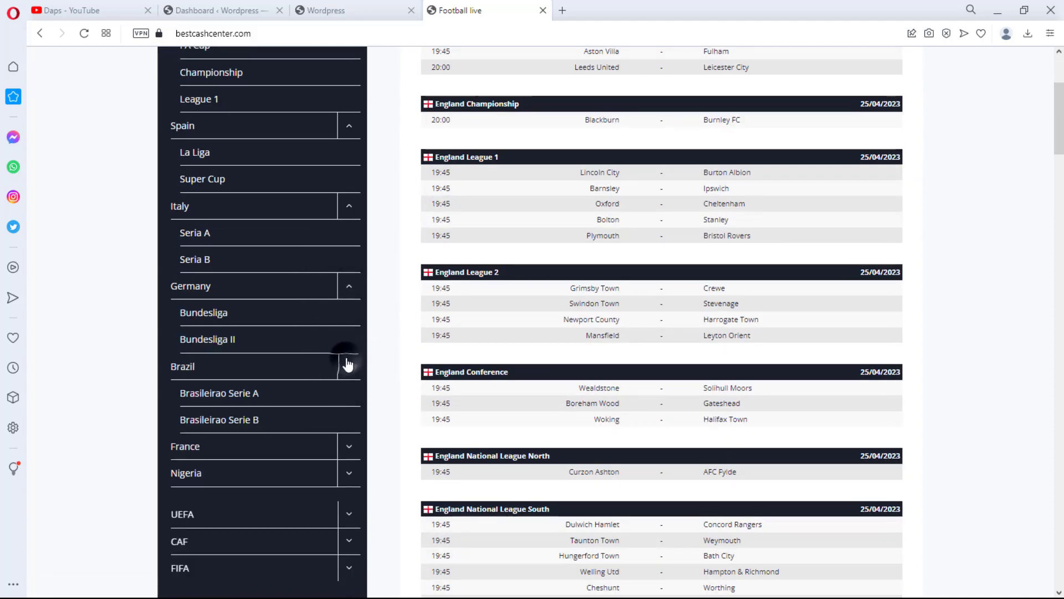
scroll(347, 361, down, 1)
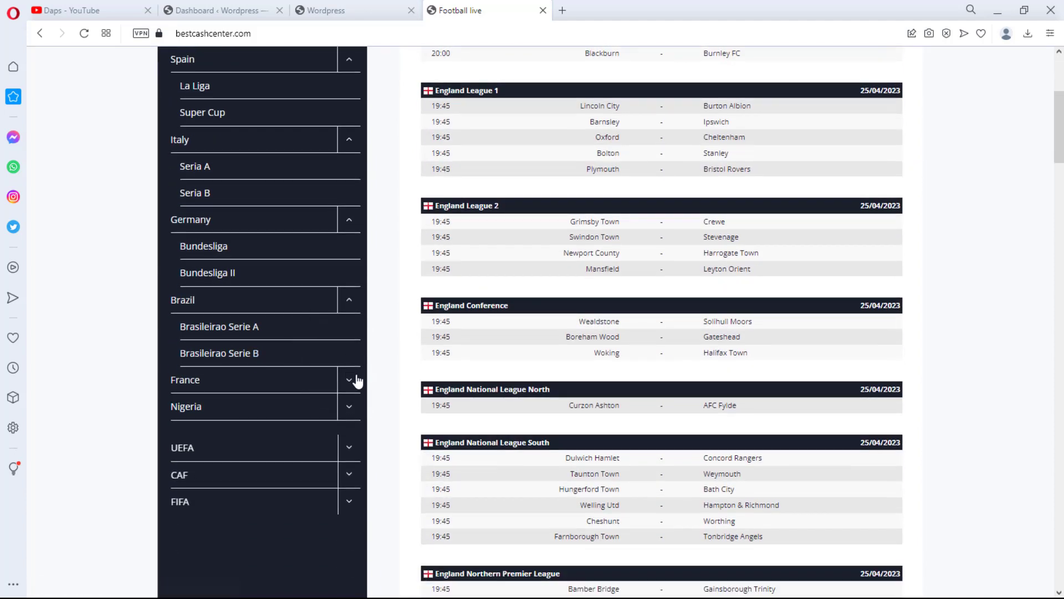
click(350, 380)
Expand the Nigeria, UEFA, CAF and FIFA entries in the Countries sidebar menu
scroll(347, 375, down, 2)
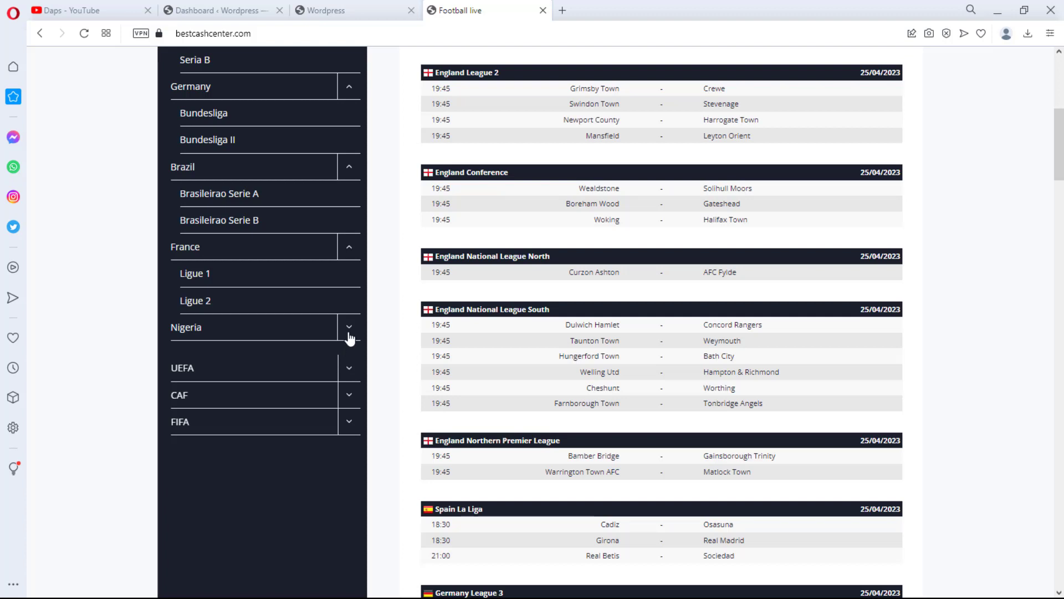
click(348, 336)
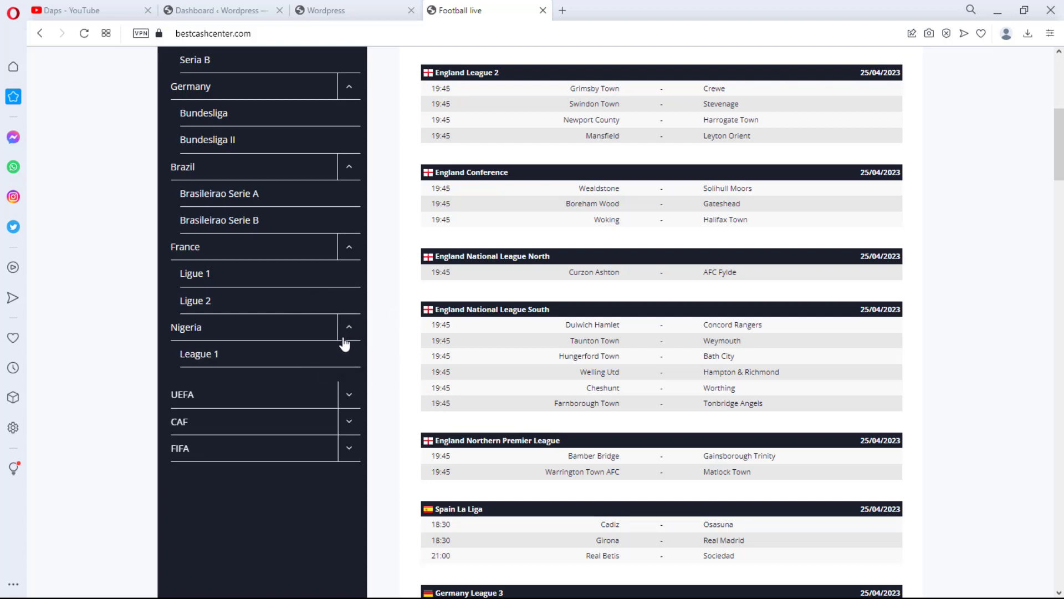
click(351, 391)
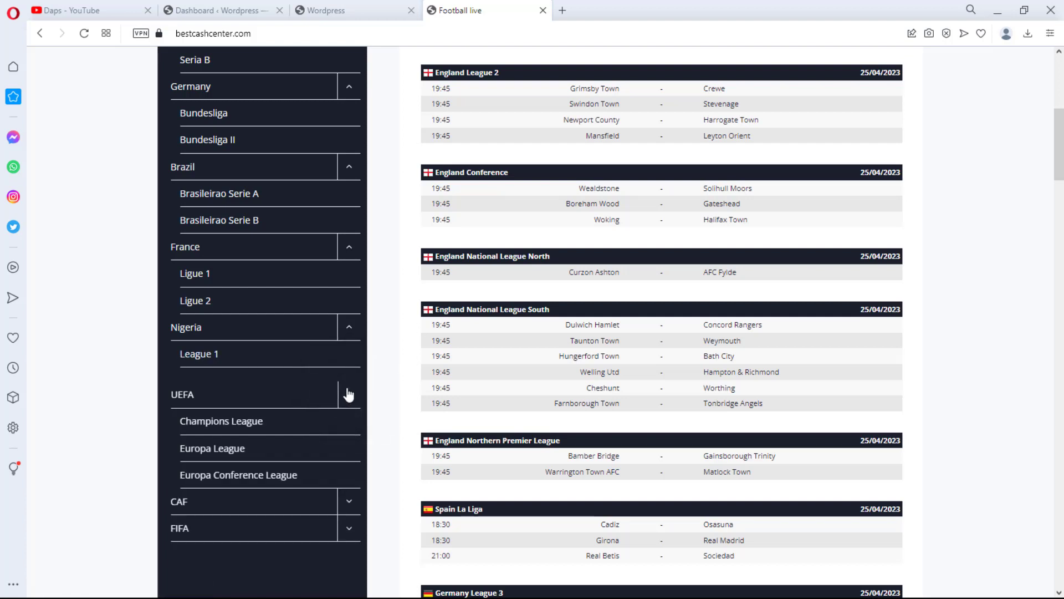
scroll(348, 394, down, 1)
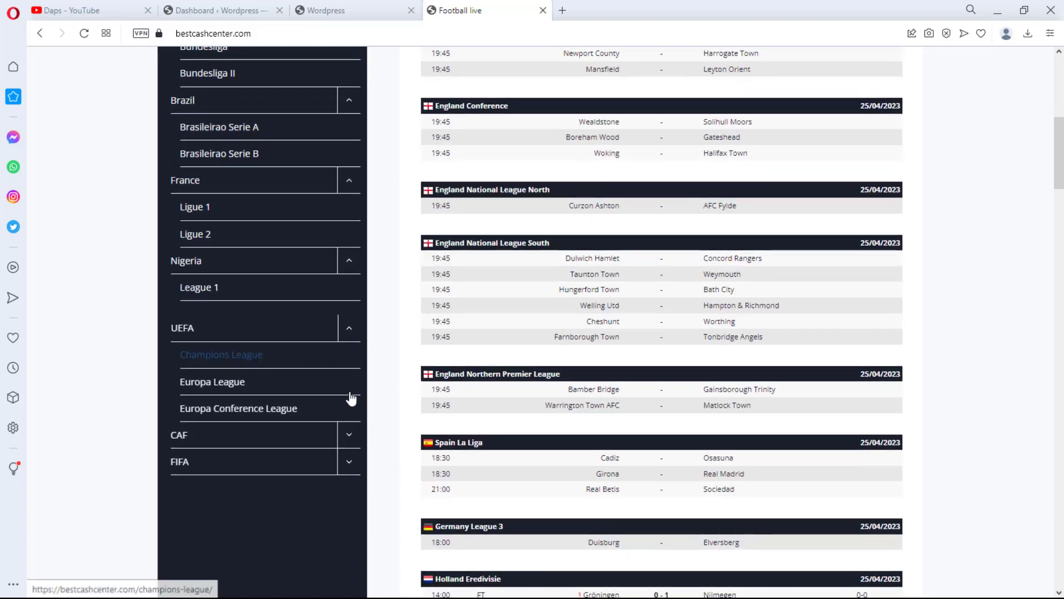
click(350, 435)
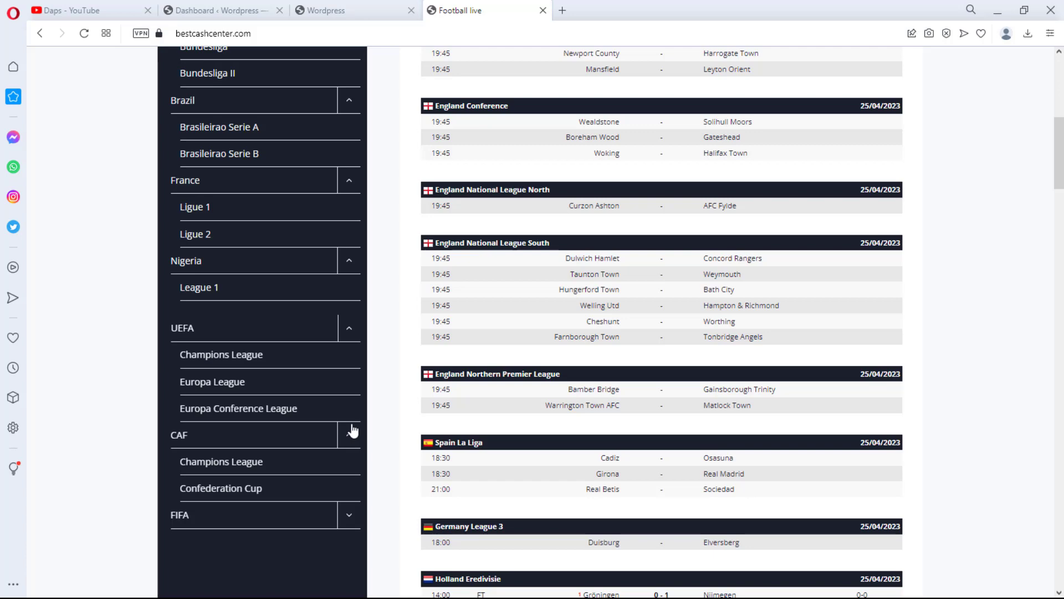
scroll(353, 430, down, 2)
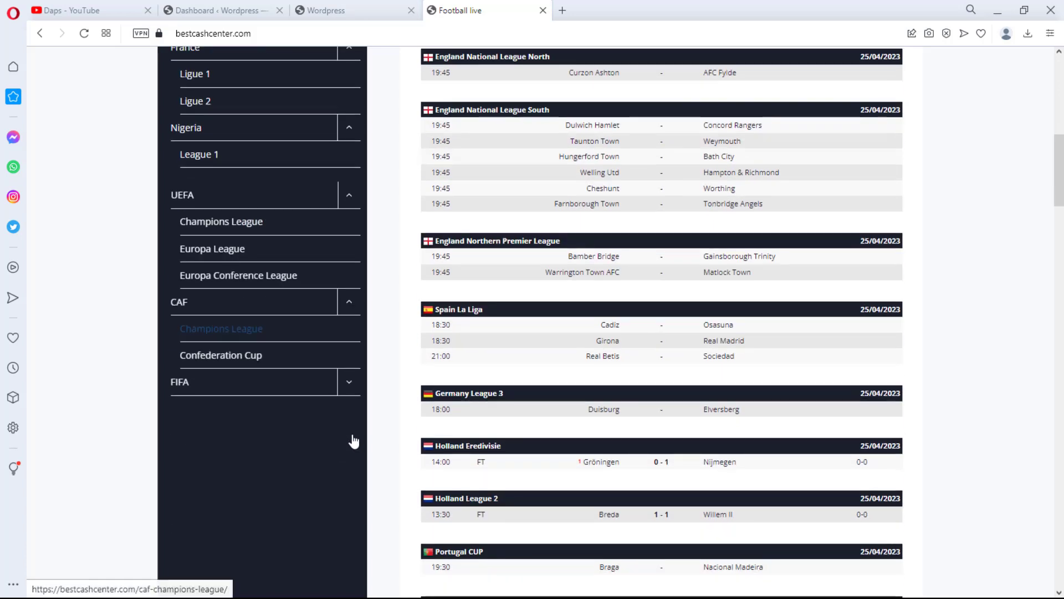
click(349, 388)
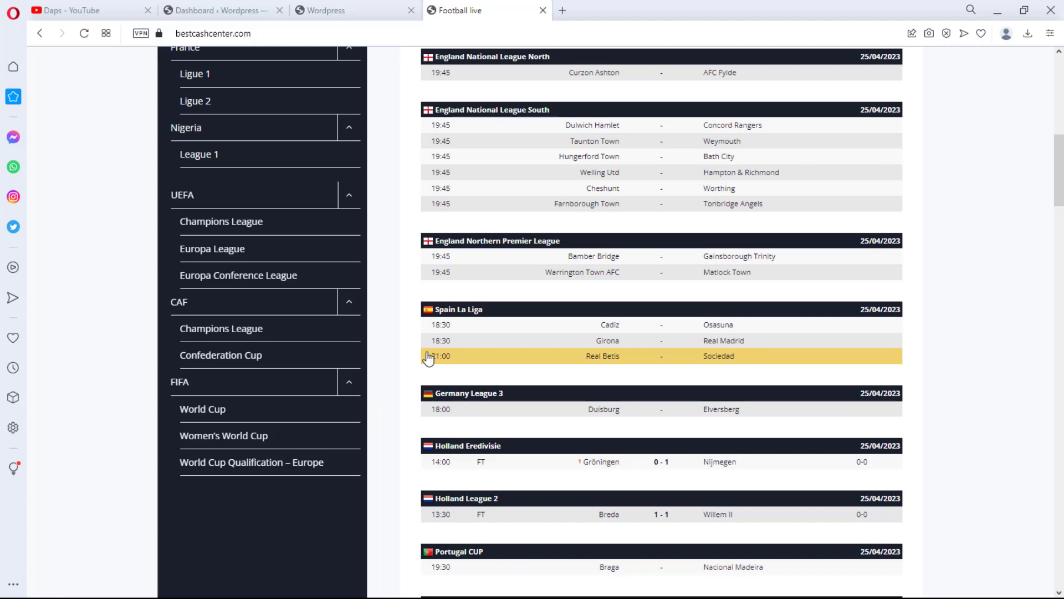
Switch between the WordPress site, the football site and the WordPress dashboard tabs to compare them
click(347, 11)
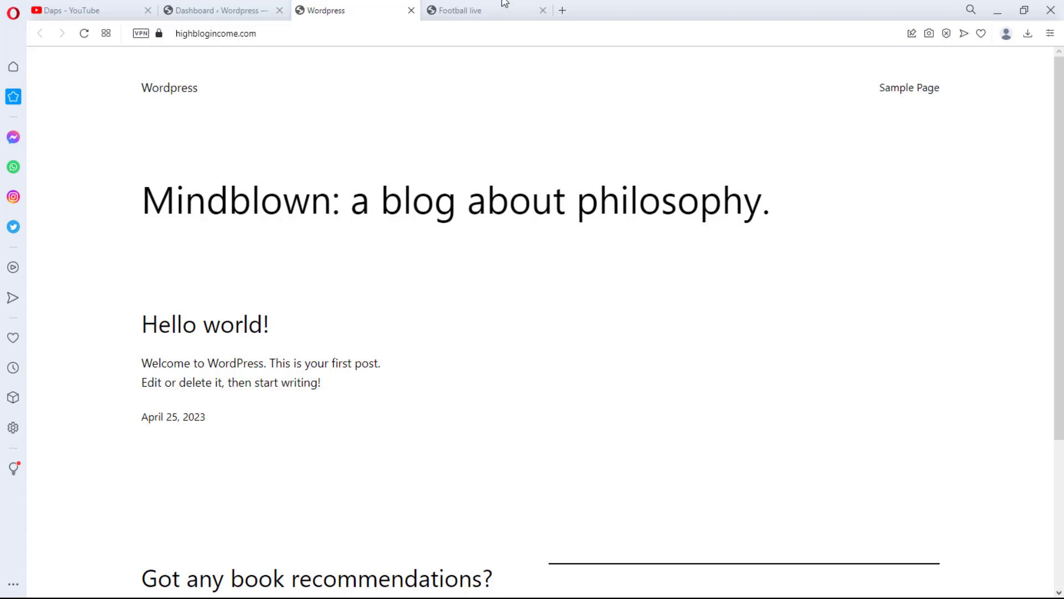
click(487, 10)
scroll(487, 230, up, 3)
scroll(487, 230, up, 5)
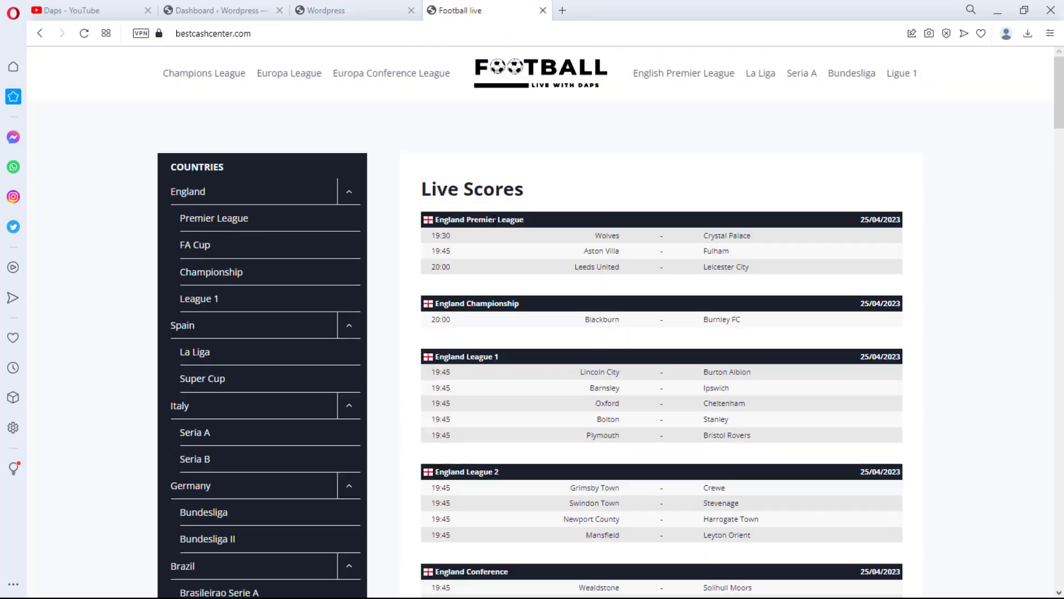
click(322, 13)
click(213, 12)
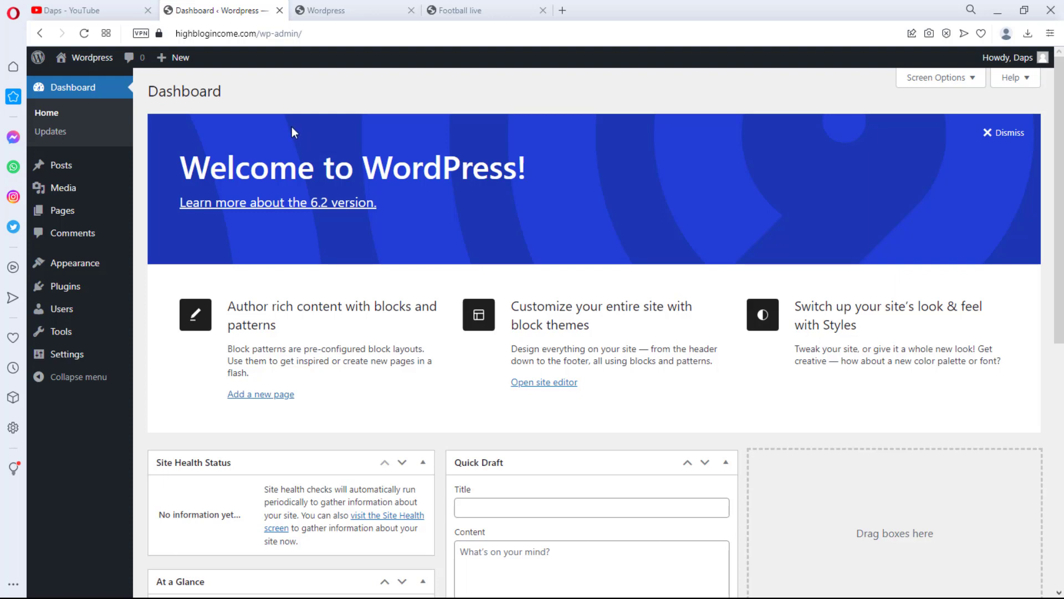
Switch to the YouTube channel tab and scroll through its latest videos
click(71, 7)
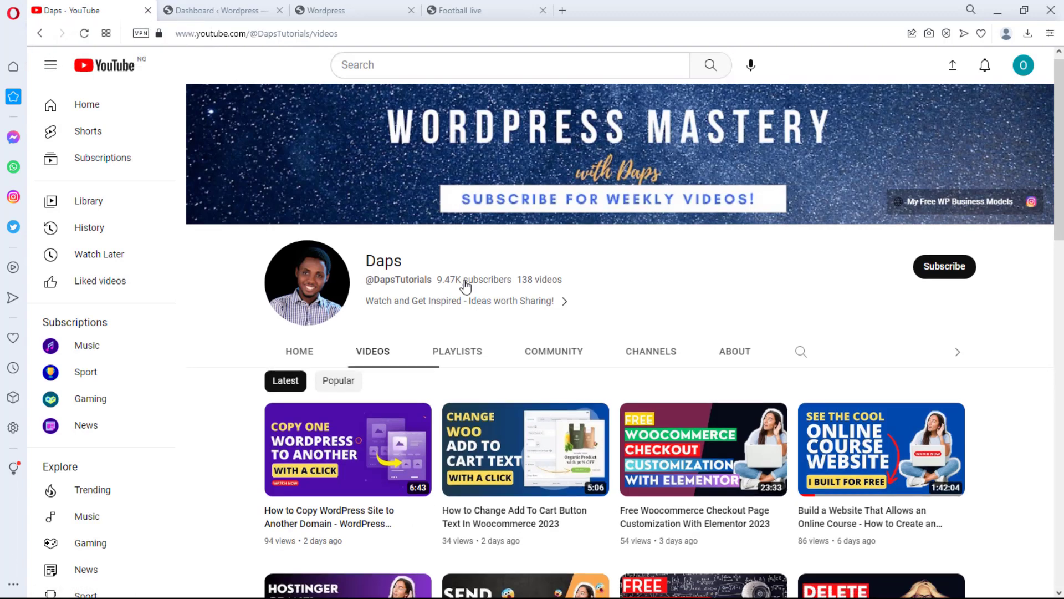
scroll(464, 287, down, 3)
scroll(465, 288, down, 1)
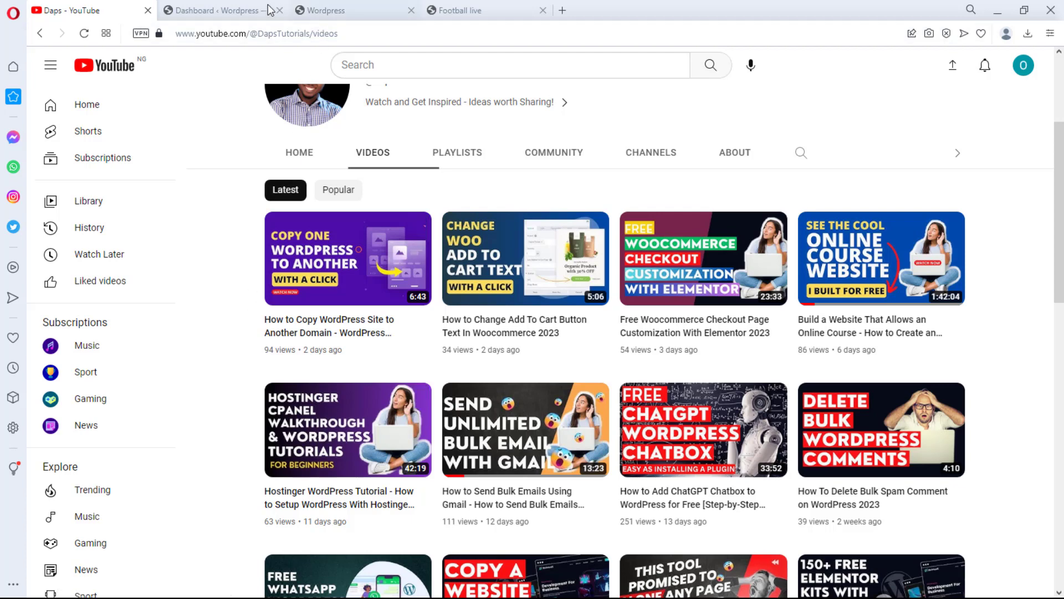
Install and activate the Kadence theme from the Add Themes page of the dashboard
click(239, 8)
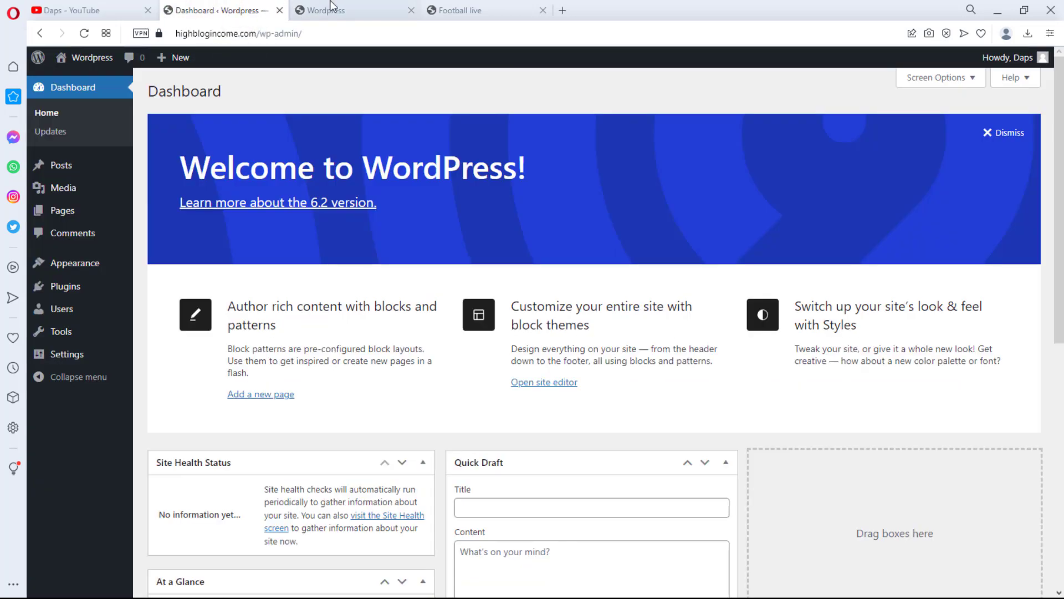
click(350, 5)
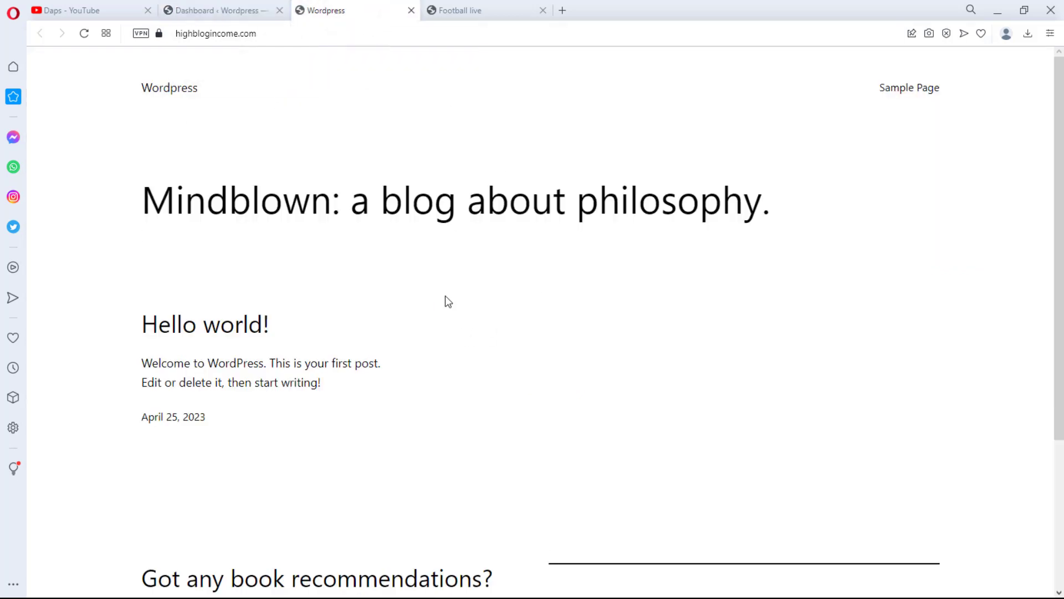
click(202, 11)
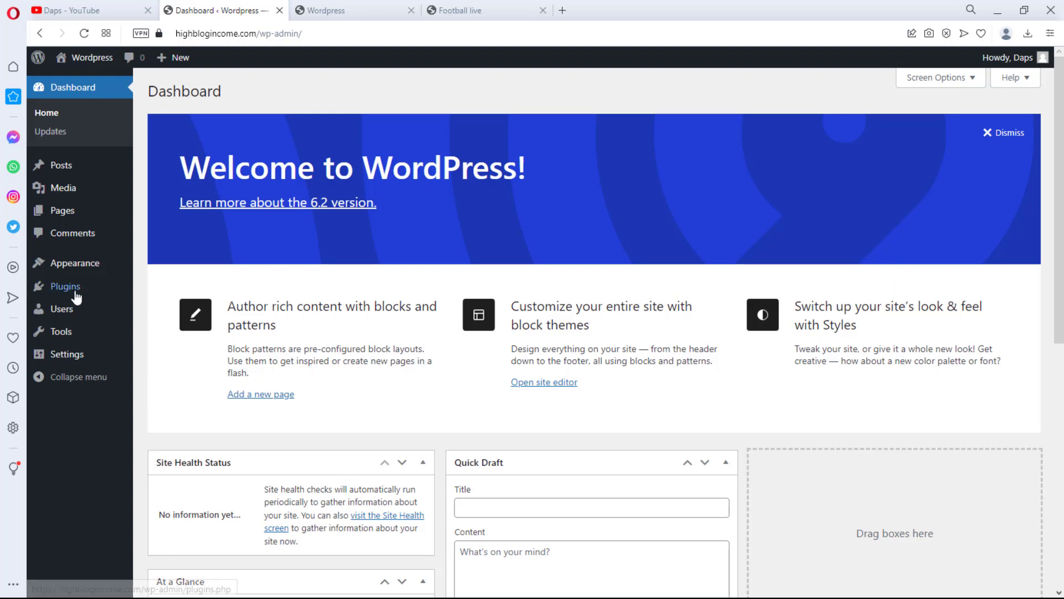
mouse_move(137, 265)
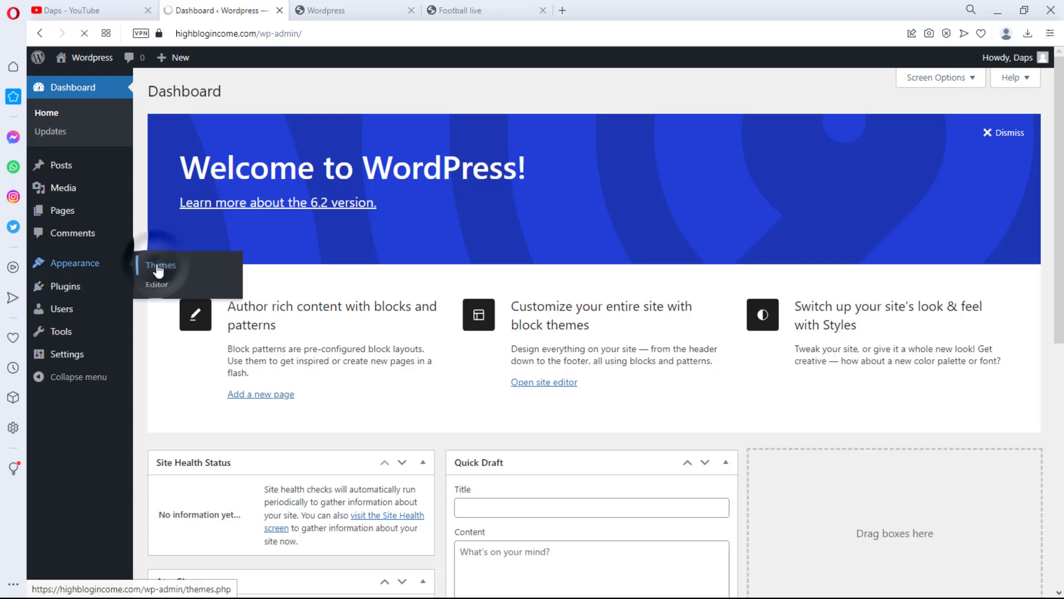
click(159, 268)
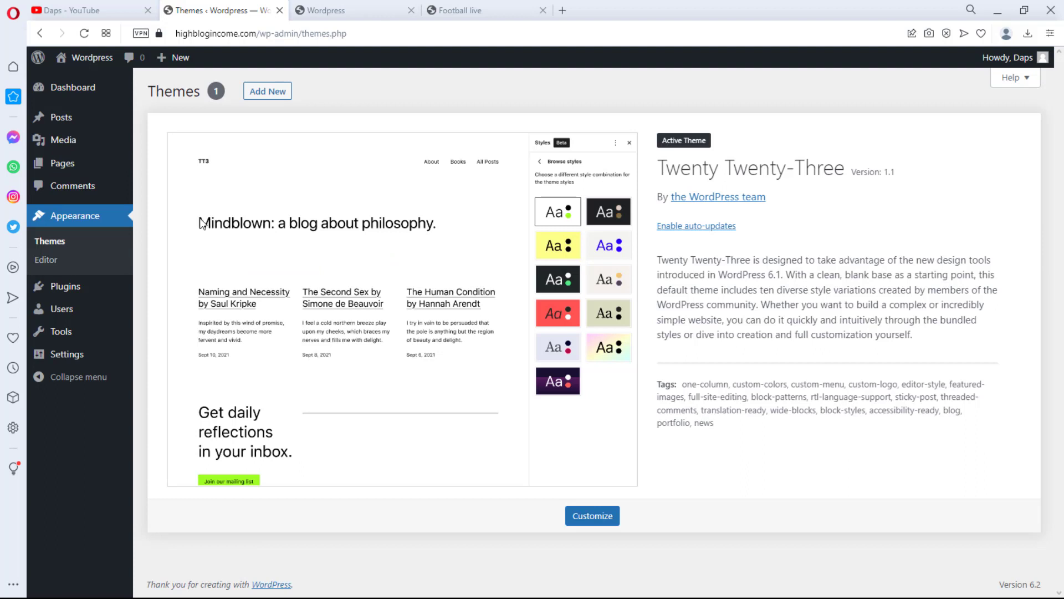
click(262, 98)
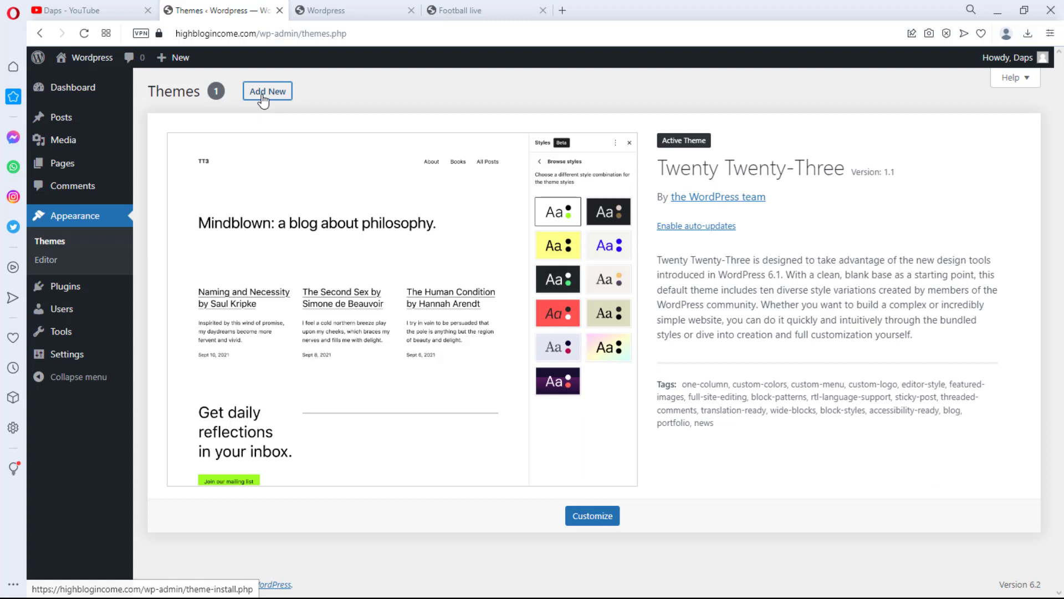
click(262, 94)
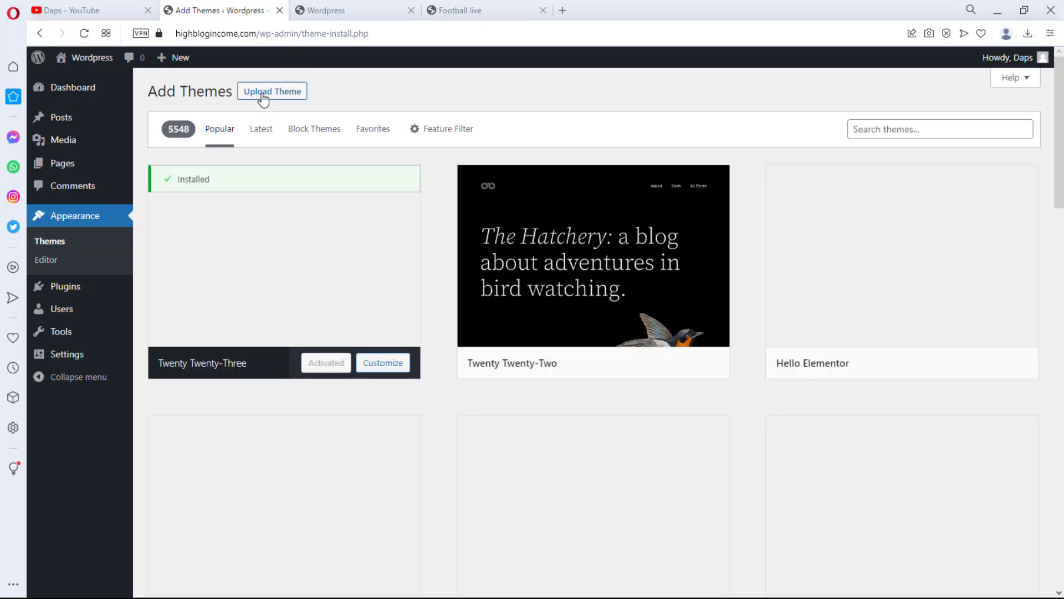
scroll(741, 399, down, 7)
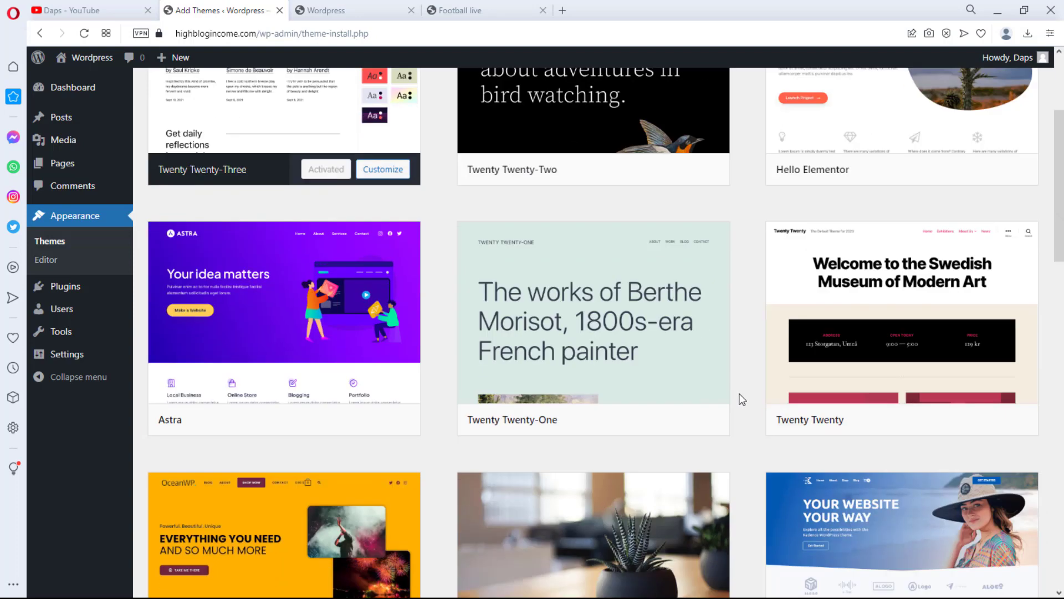
mouse_move(915, 402)
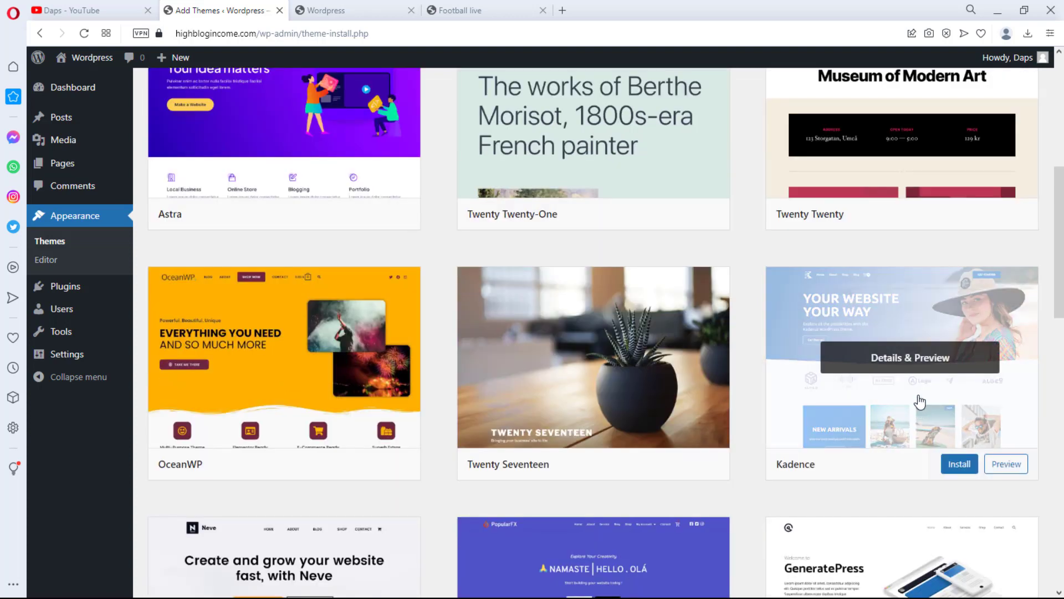
click(960, 467)
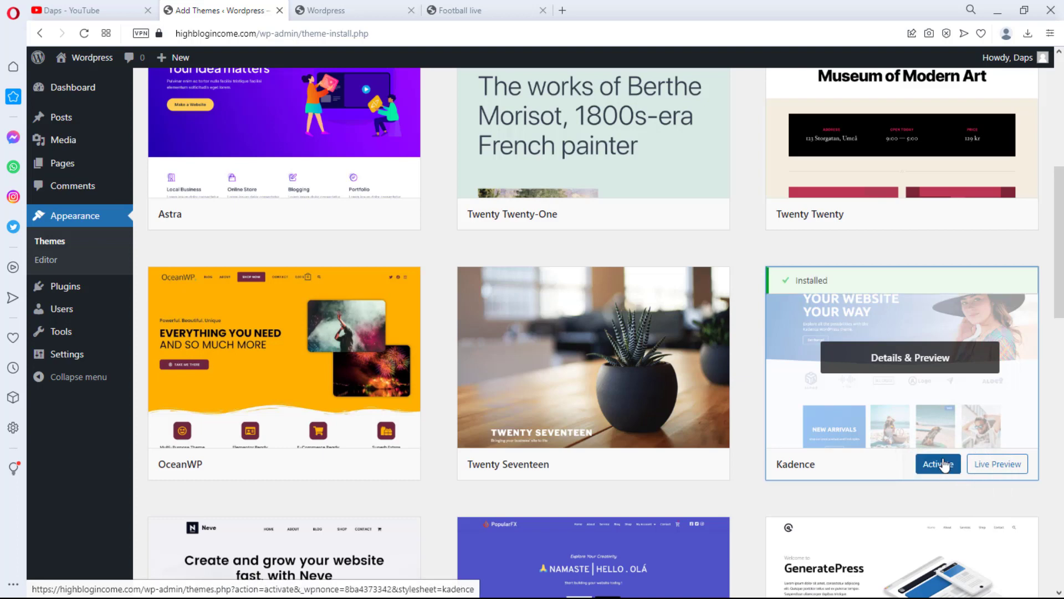
click(942, 463)
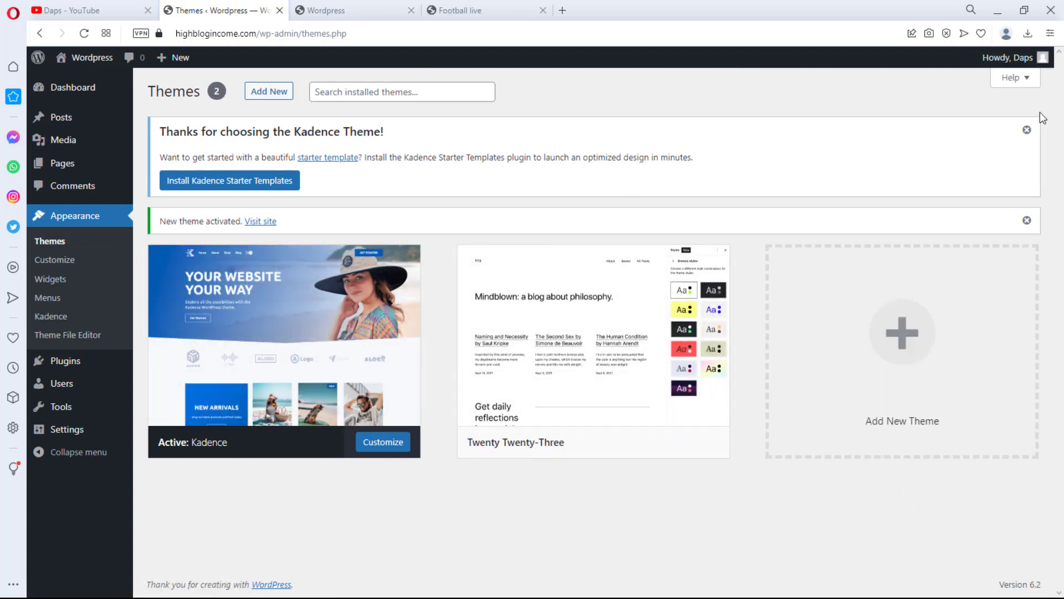
Dismiss the Kadence starter template notice and reload the site to preview the new theme
click(1028, 131)
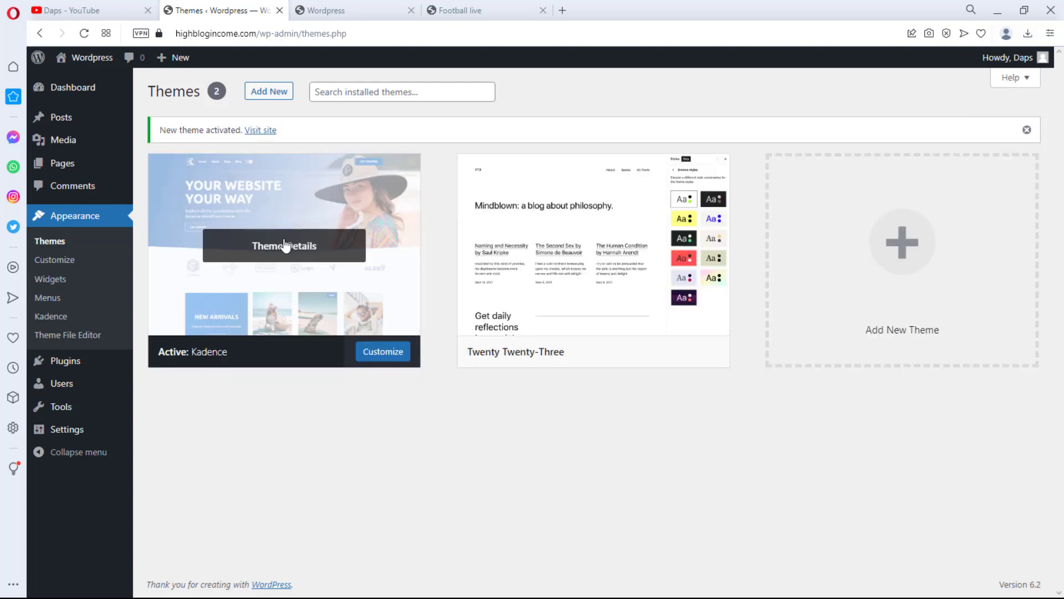
click(329, 11)
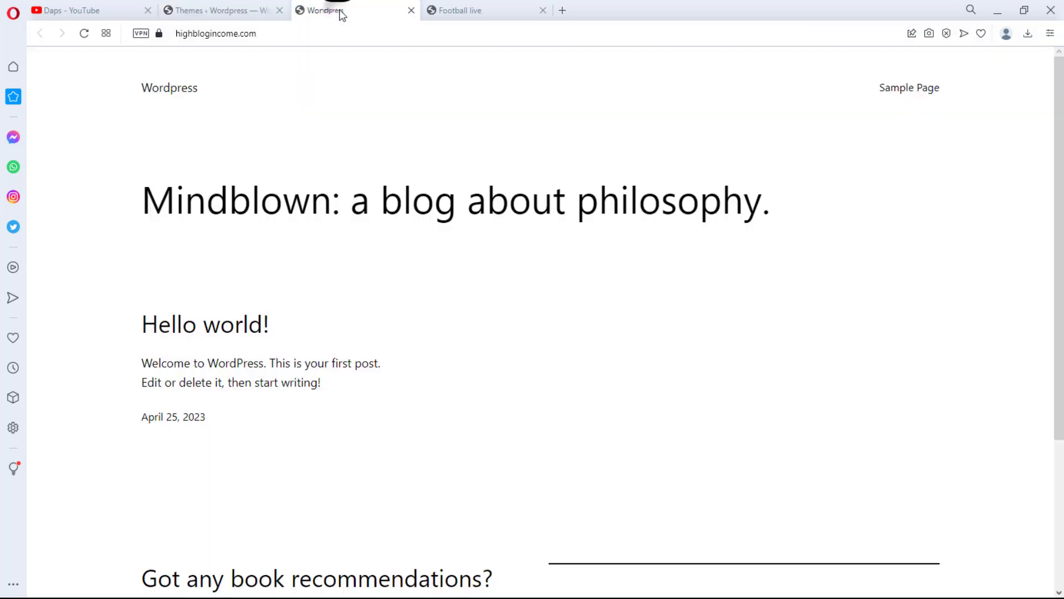
click(83, 36)
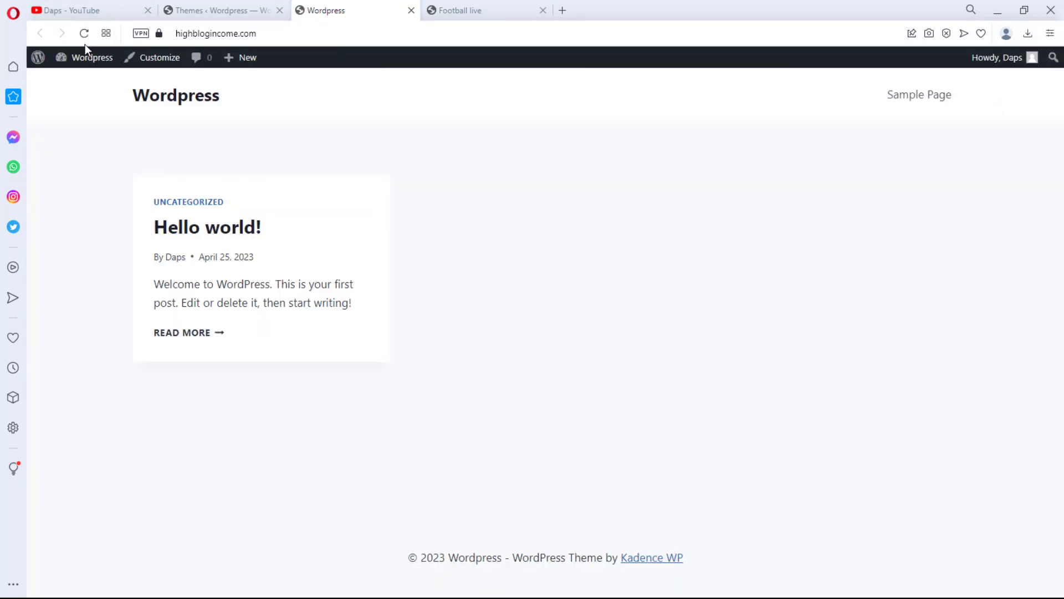
click(205, 12)
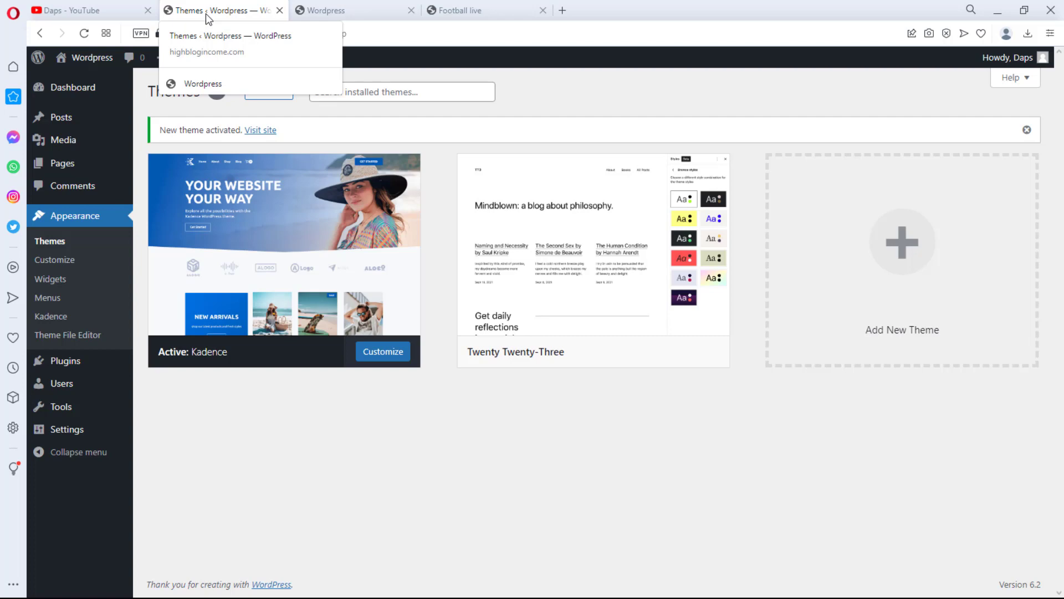
Open the Customizer's Colors & Fonts typography settings and set the base font size to 14 px
click(59, 263)
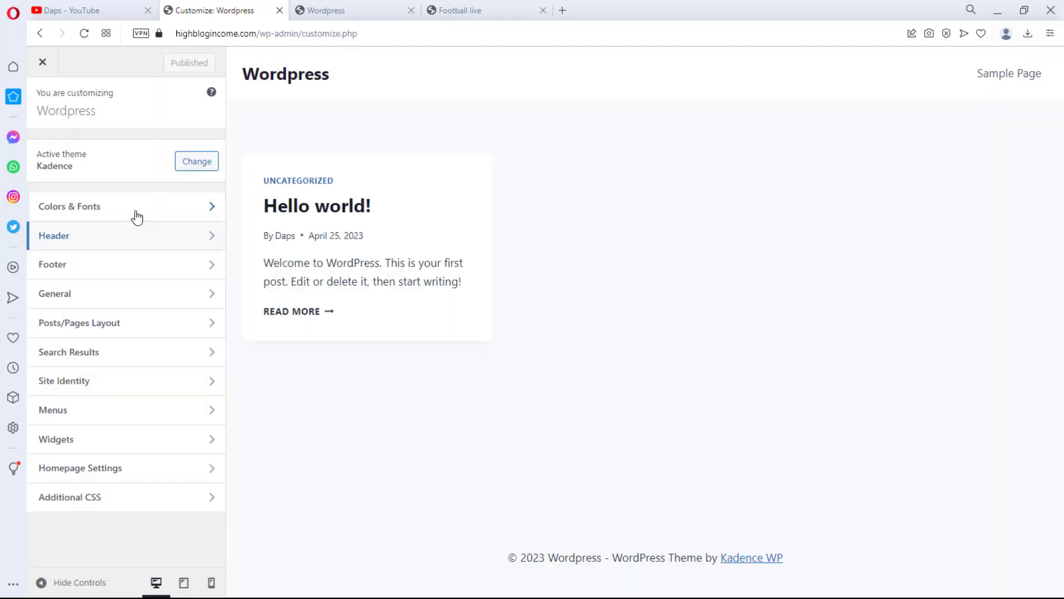
click(162, 205)
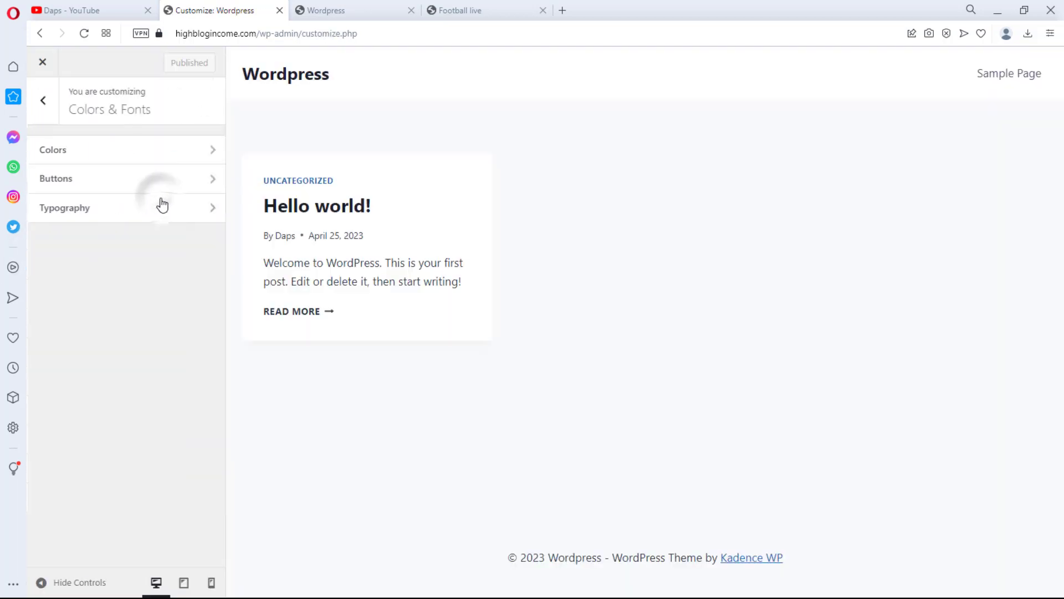
click(181, 147)
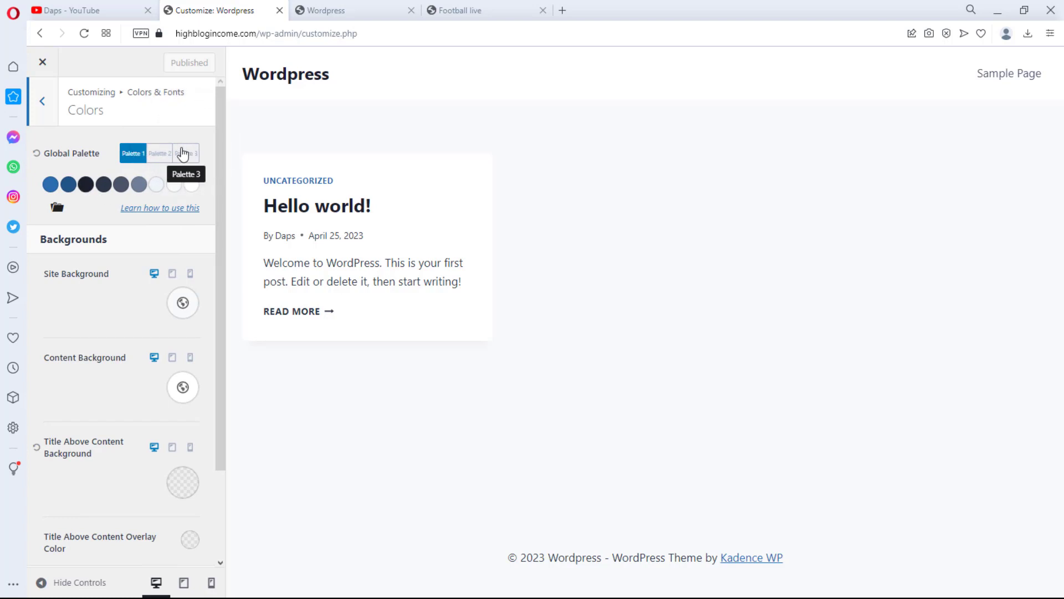
click(42, 101)
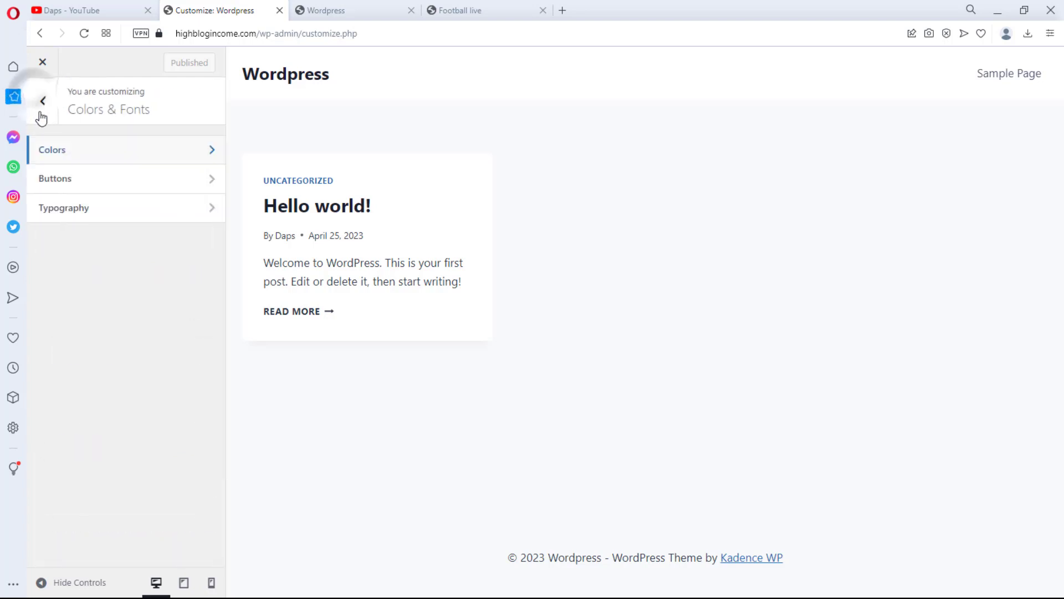
click(179, 210)
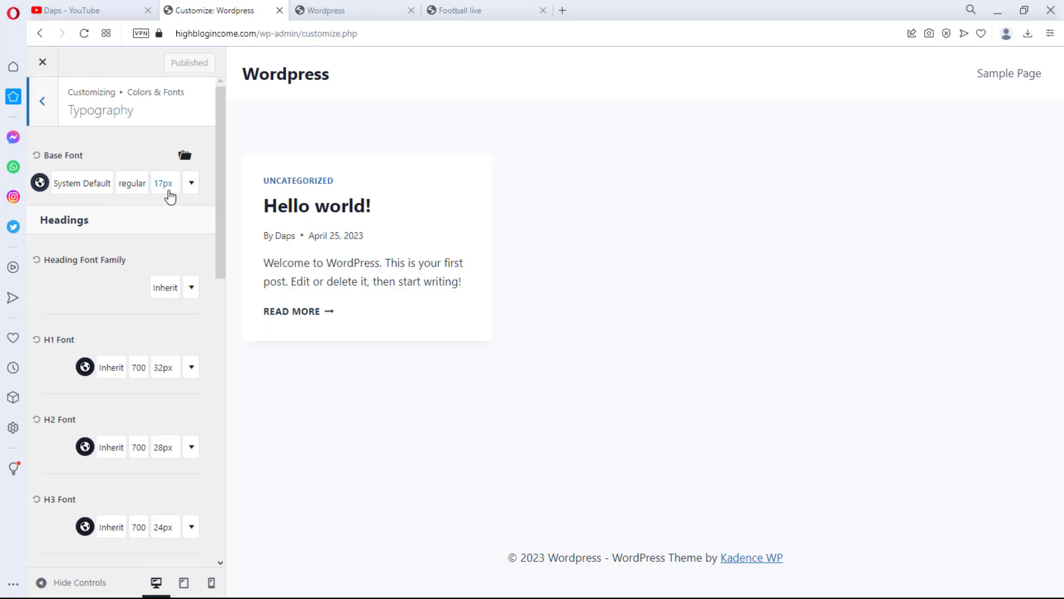
click(164, 184)
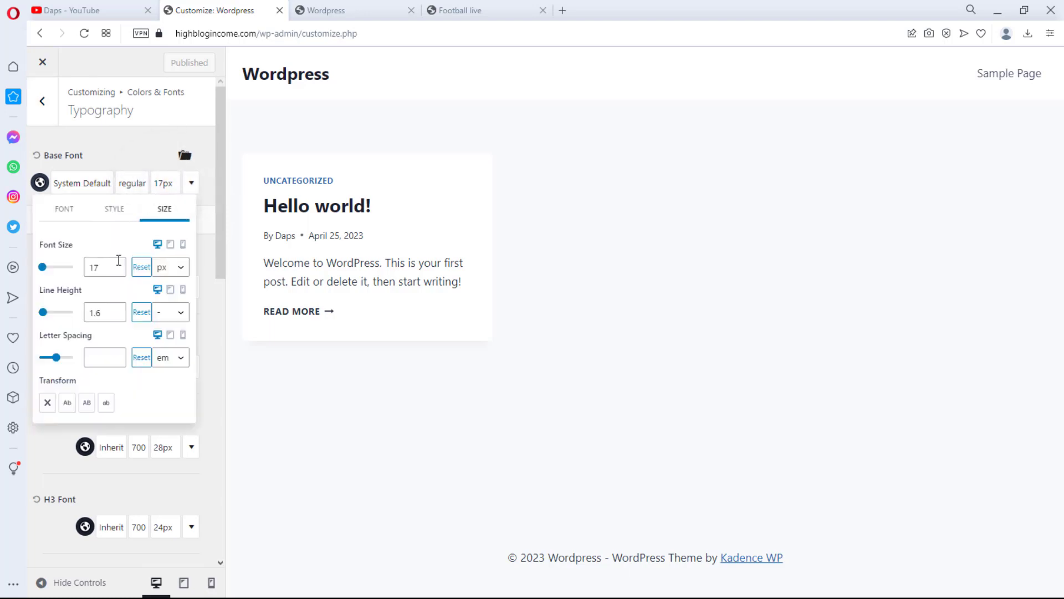
click(97, 267)
text(4)
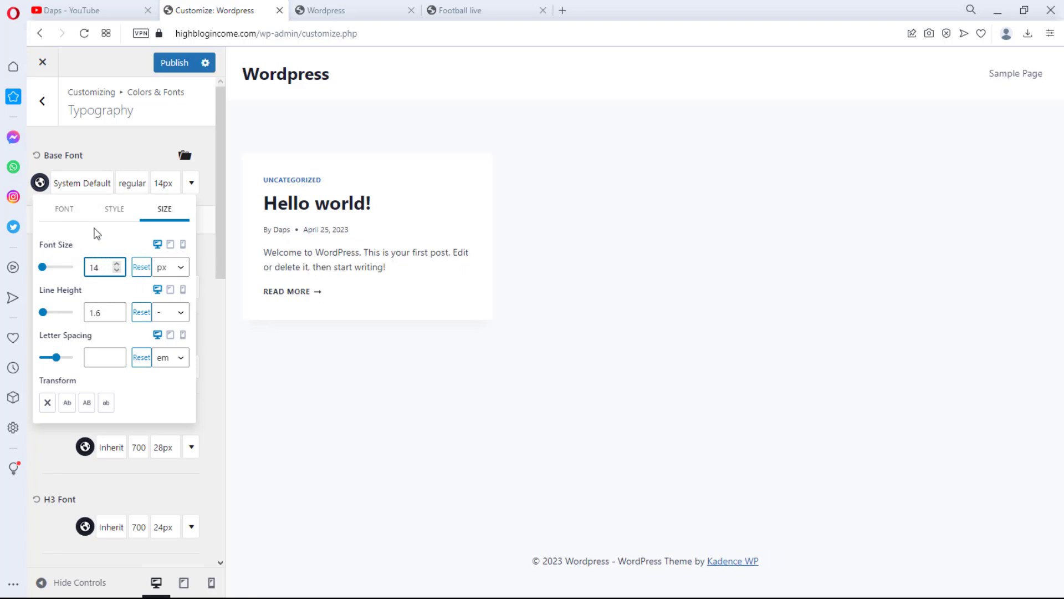
Set the base font family to Comic Sans MS and return to the main Customizer menu
click(79, 189)
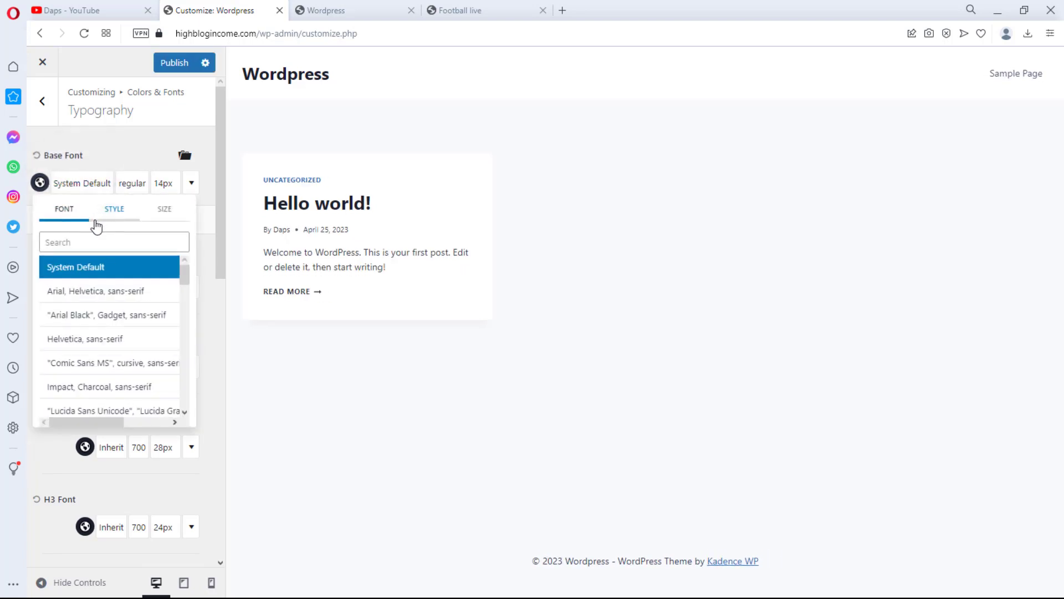
click(92, 242)
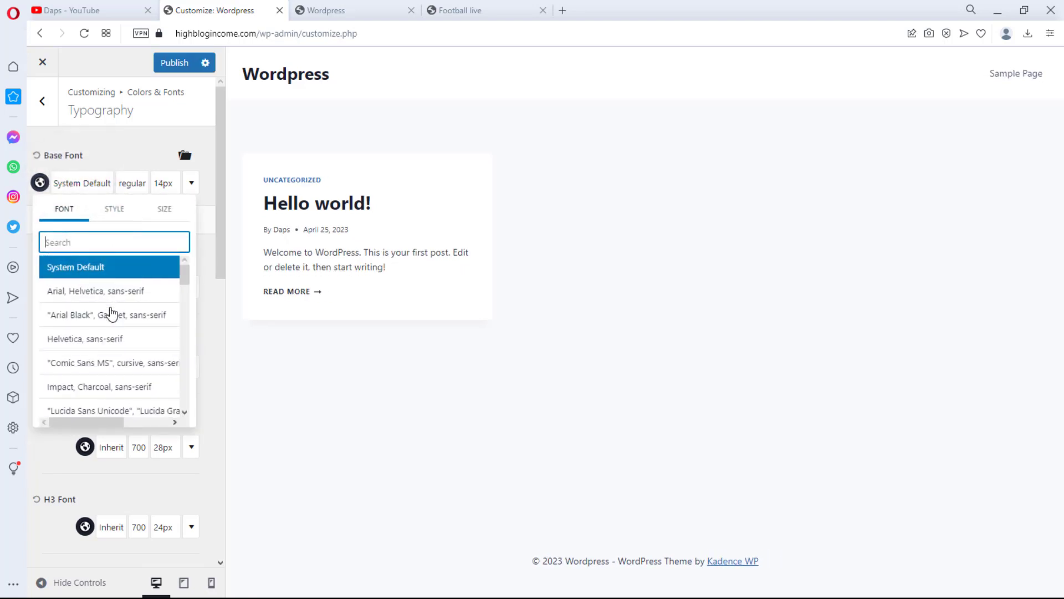
click(99, 366)
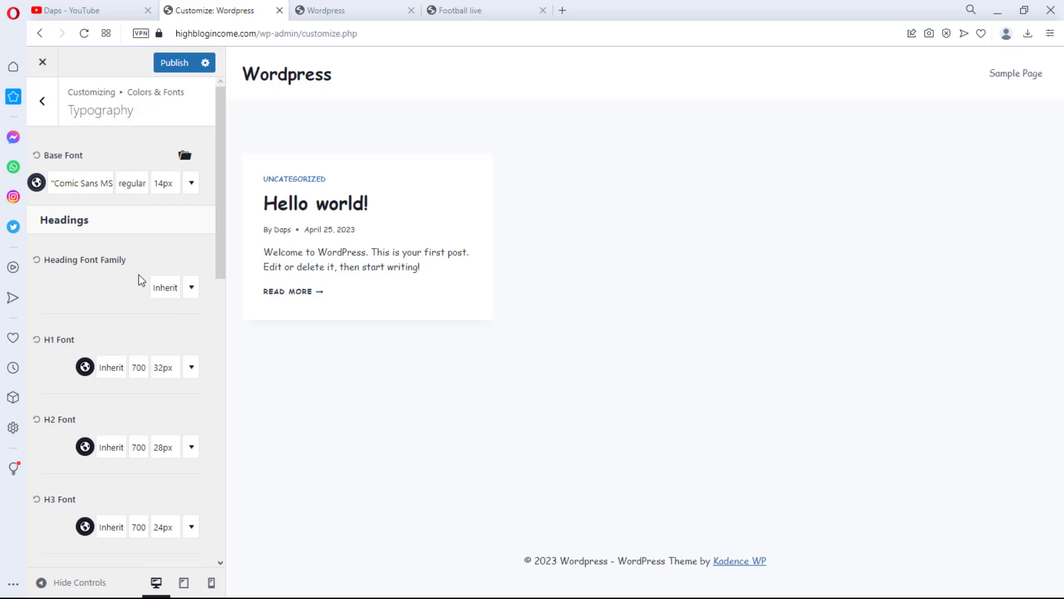
click(47, 103)
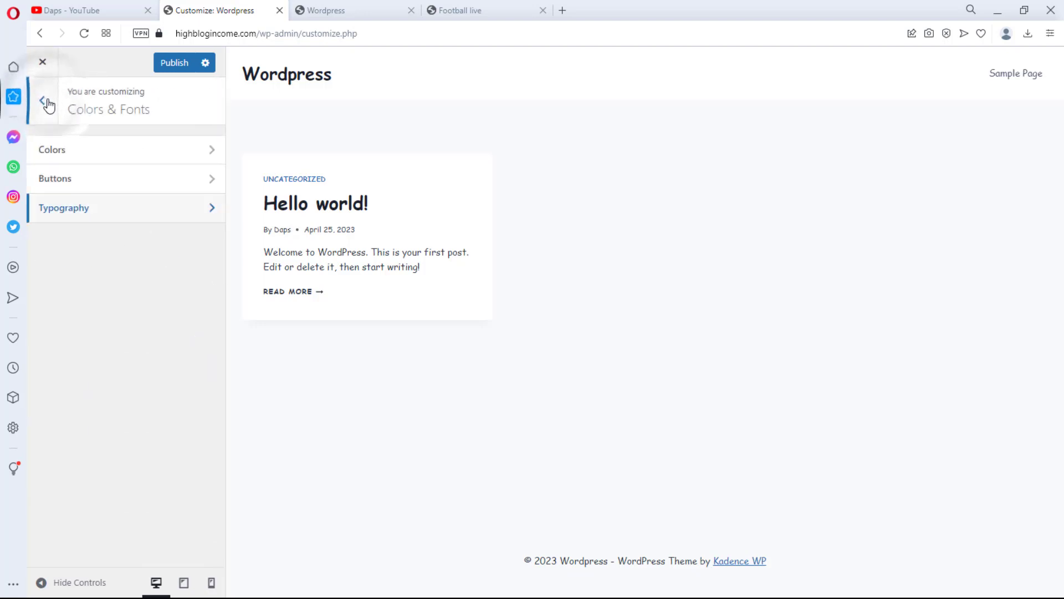
click(47, 103)
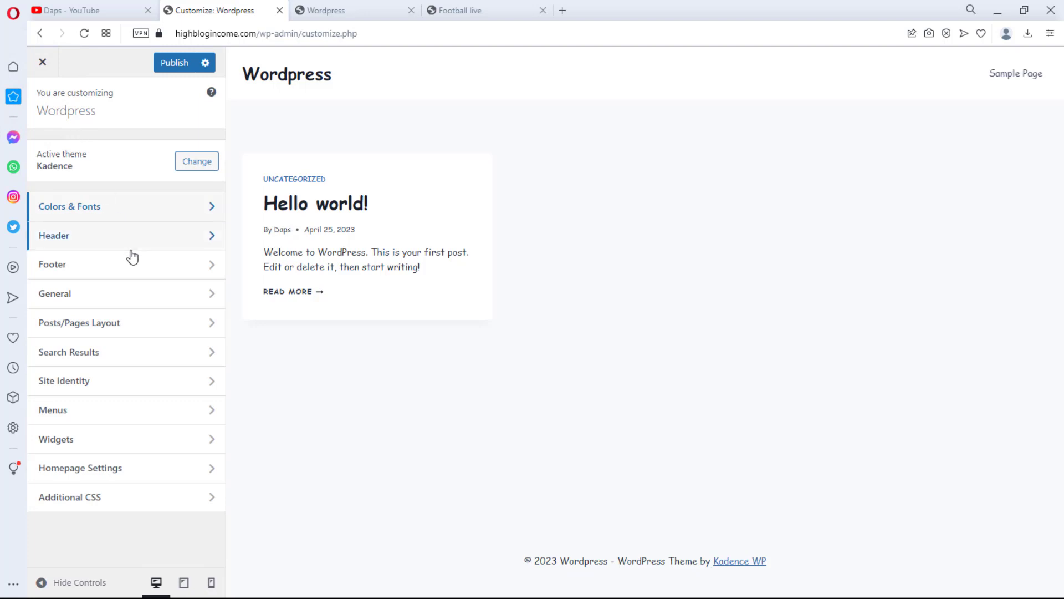
Open the header's Site Identity settings and set the logo layout to Logo only
click(167, 238)
click(100, 186)
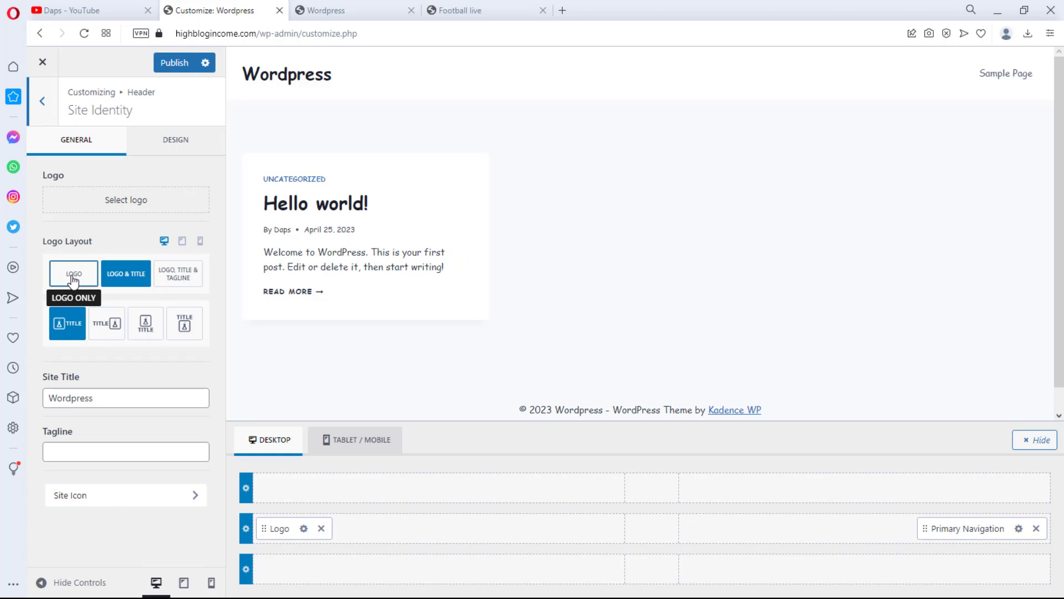
click(74, 280)
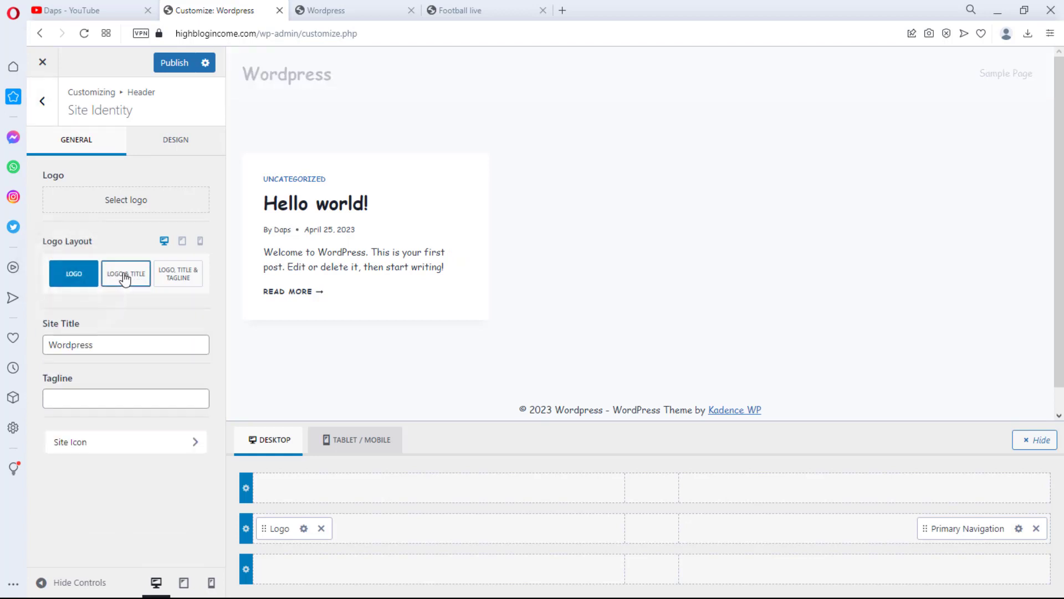
Upload the FOOTBALL logo image as the site logo, skipping cropping
click(122, 202)
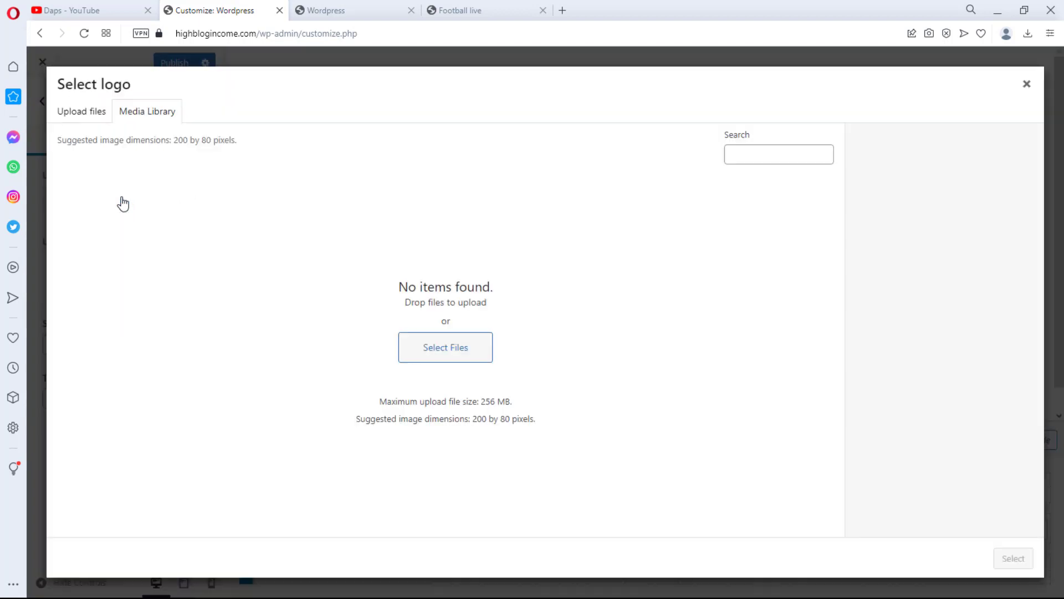
click(472, 11)
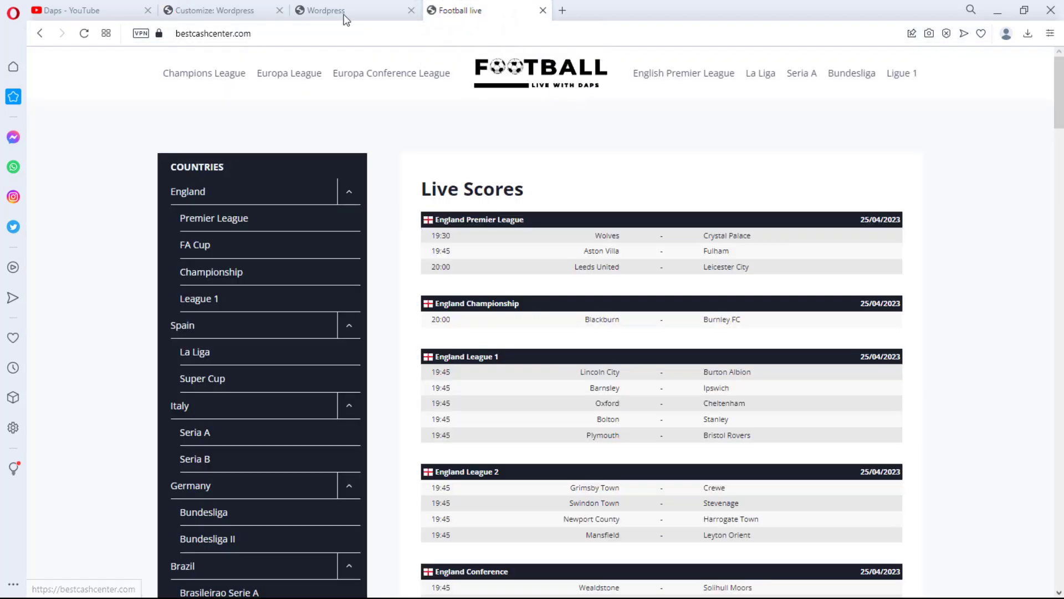
click(344, 11)
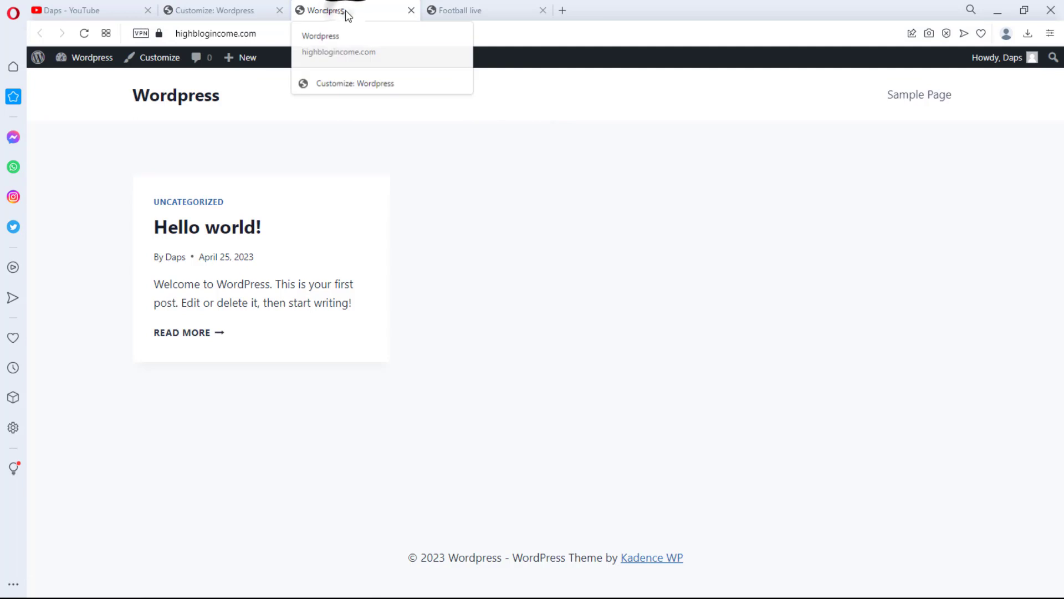
click(231, 10)
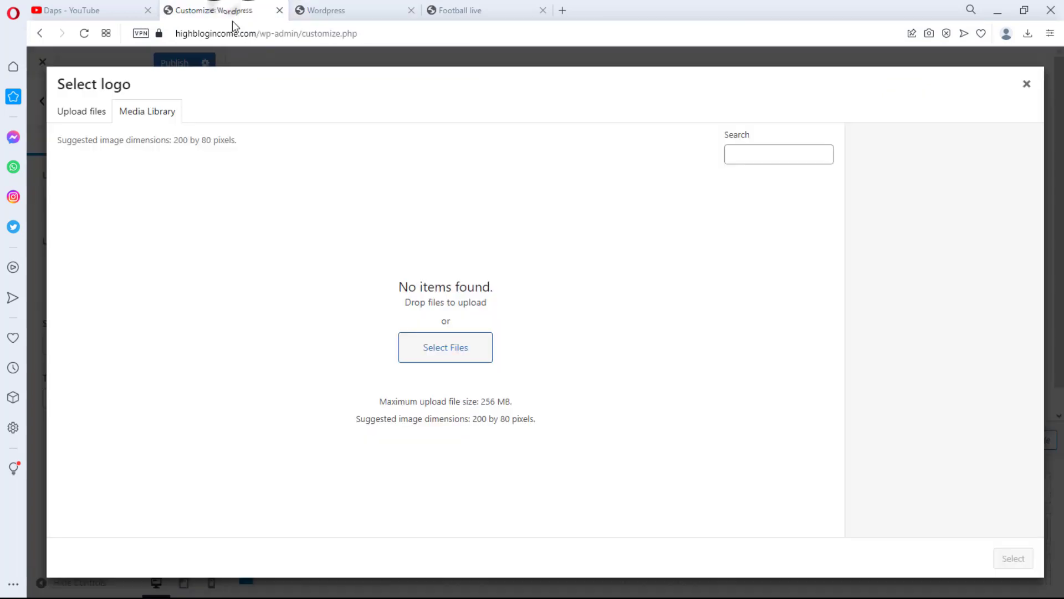
click(480, 348)
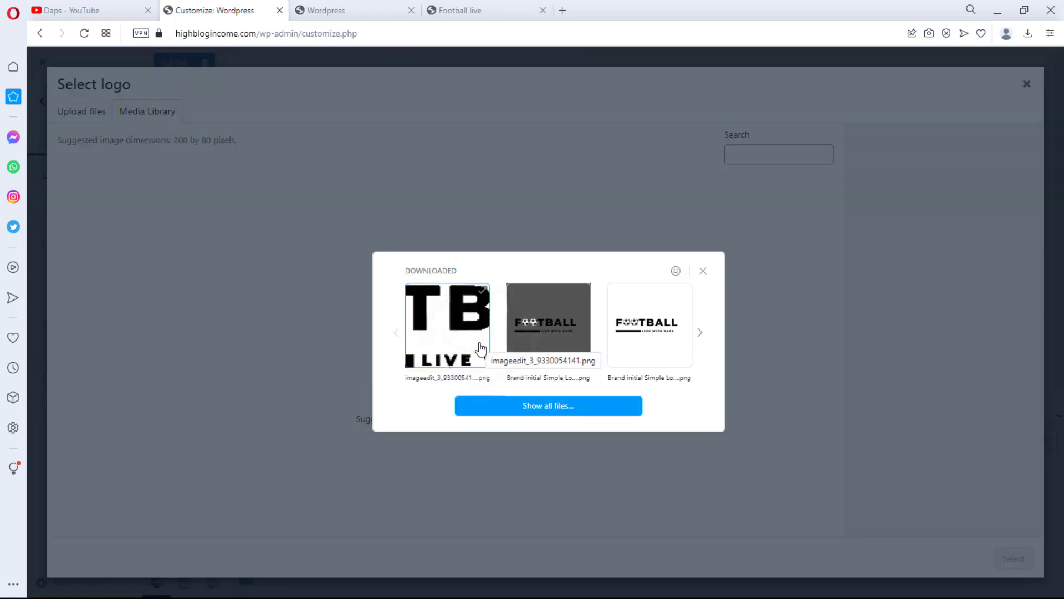
click(449, 339)
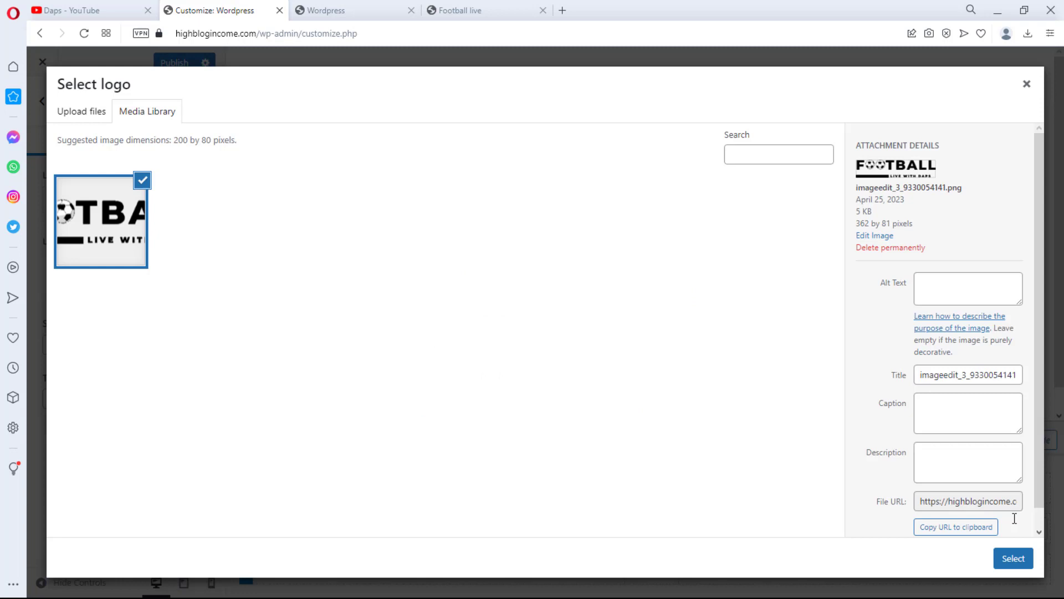
click(1015, 559)
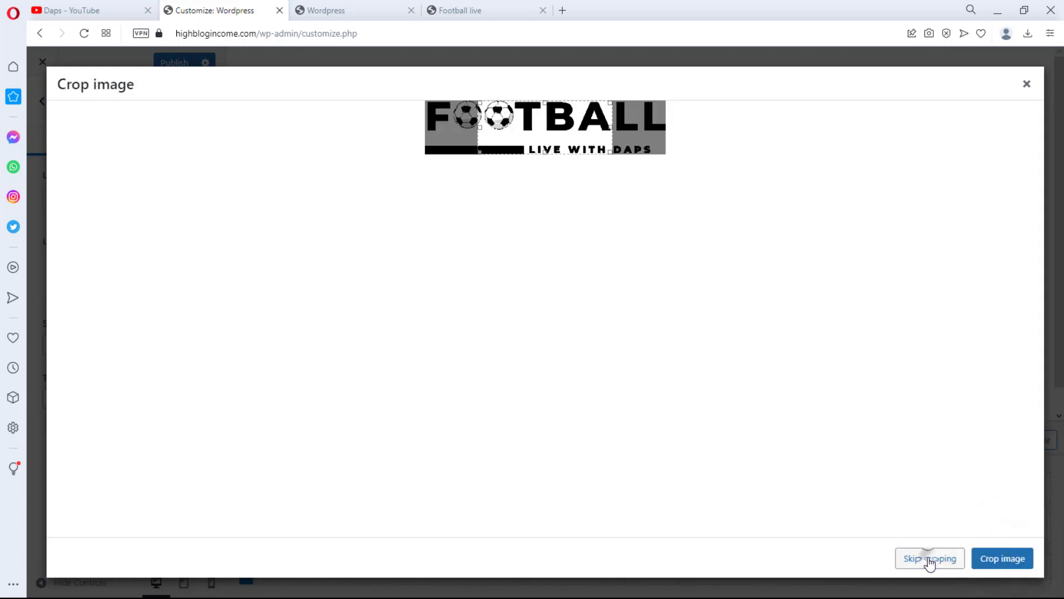
click(933, 559)
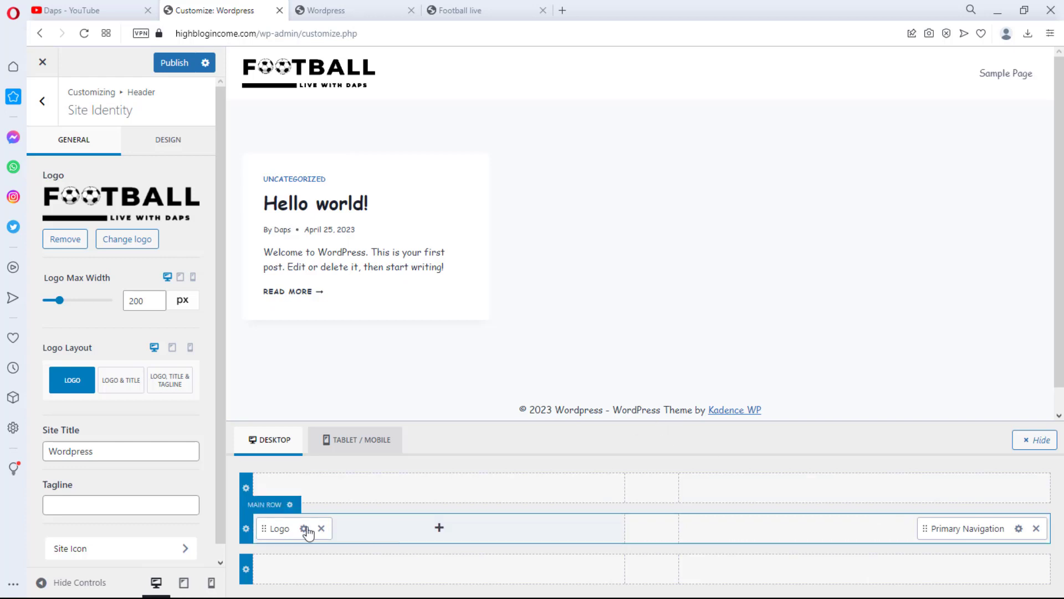
Move the logo to the centre of the header's main row and set the site title to Football Live With Daps
drag(302, 529, 656, 527)
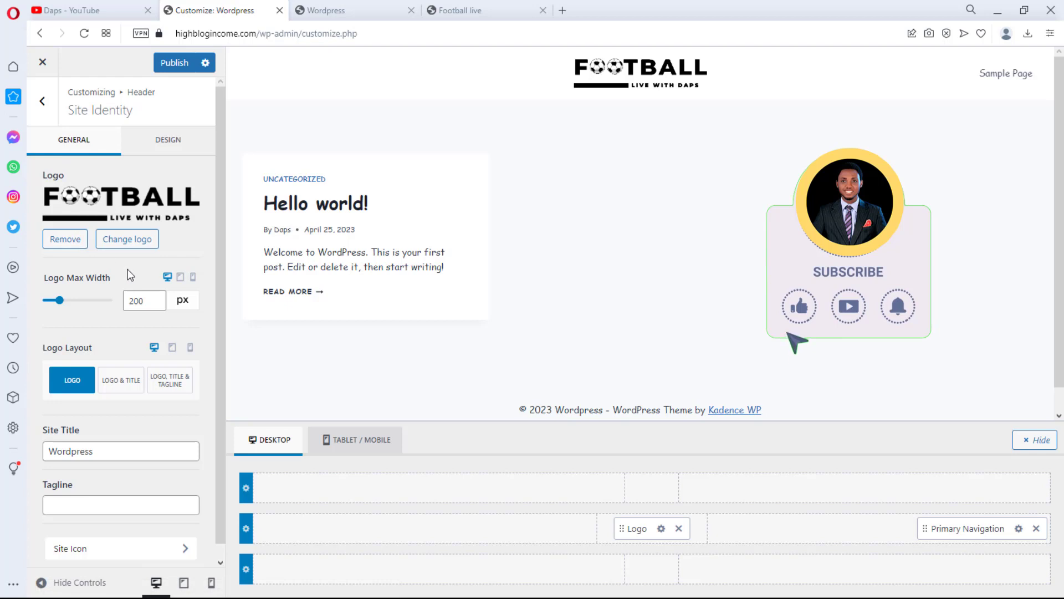
scroll(113, 271, down, 1)
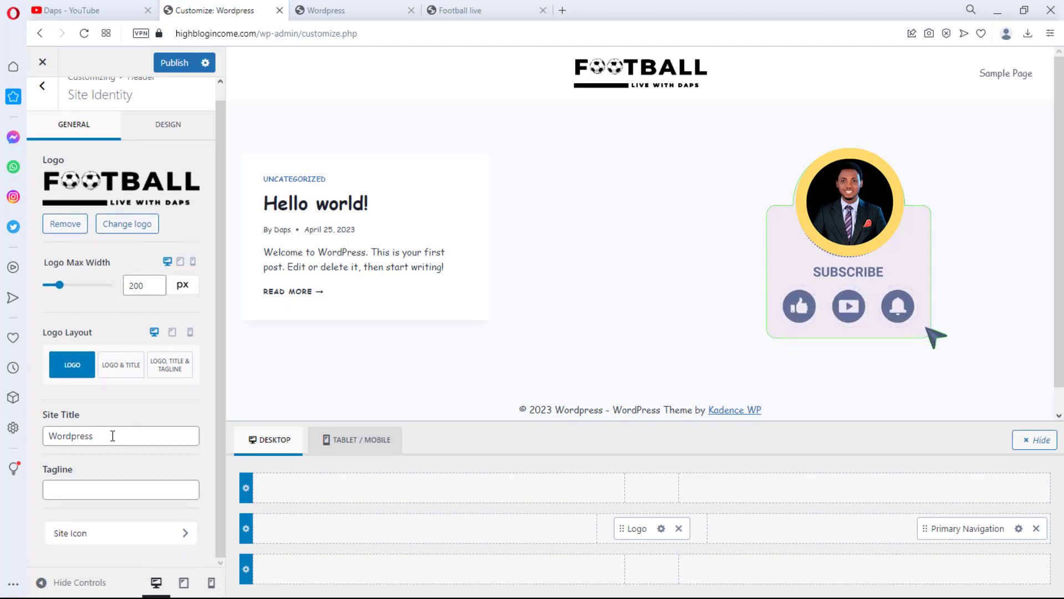
drag(112, 435, 44, 435)
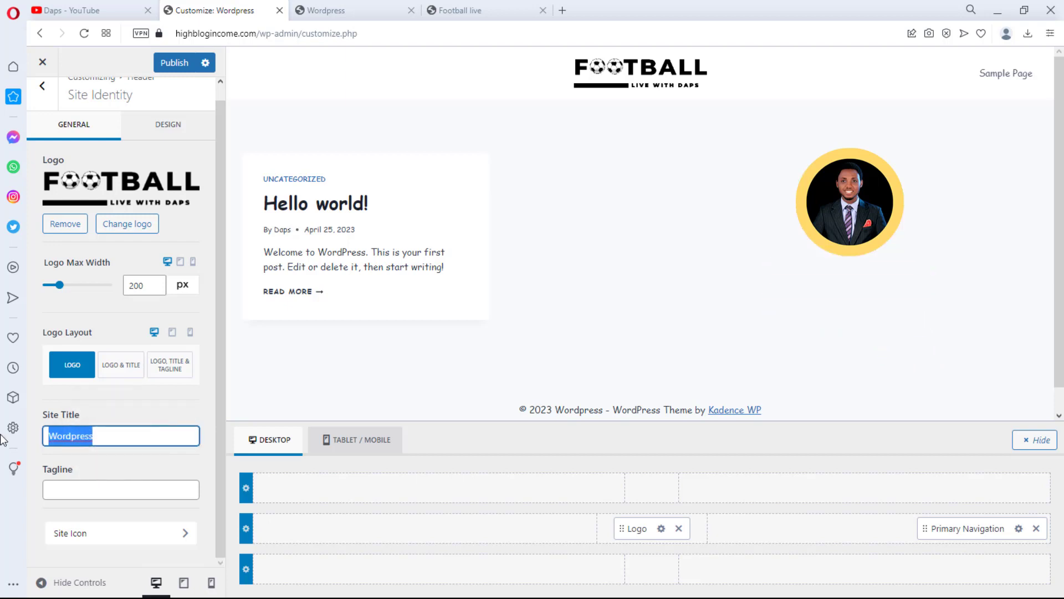
text(Football Live With Daps)
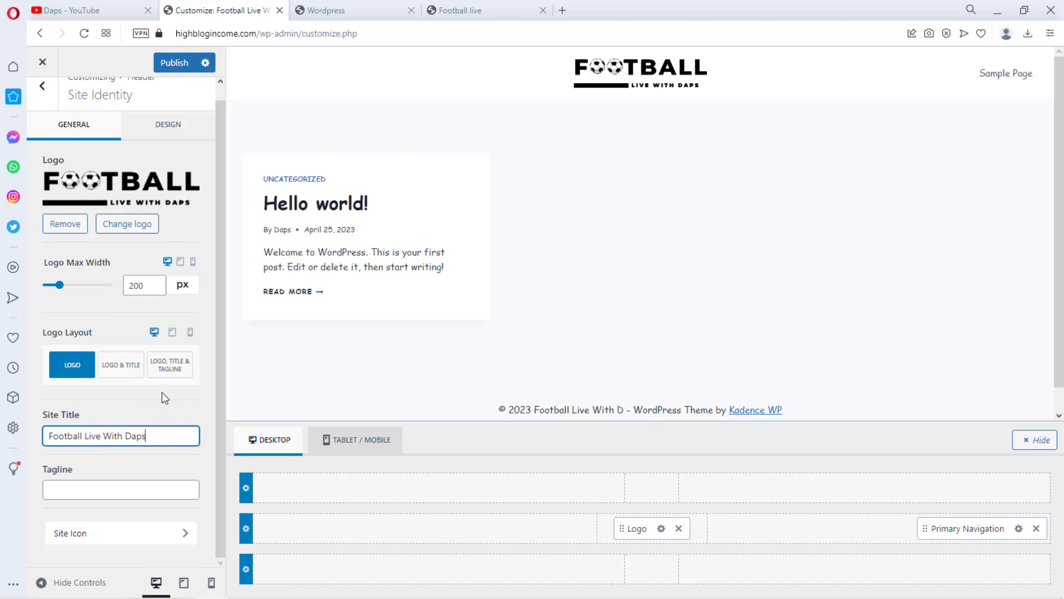
Check the Site Identity design settings and return to the main Customizer menu
scroll(95, 148, up, 1)
click(168, 142)
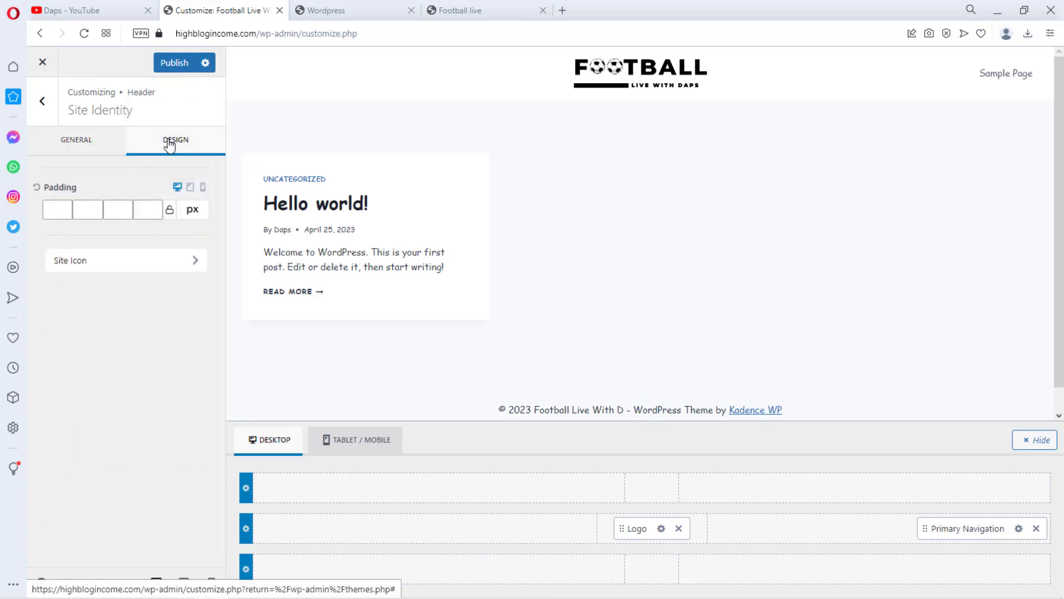
click(44, 105)
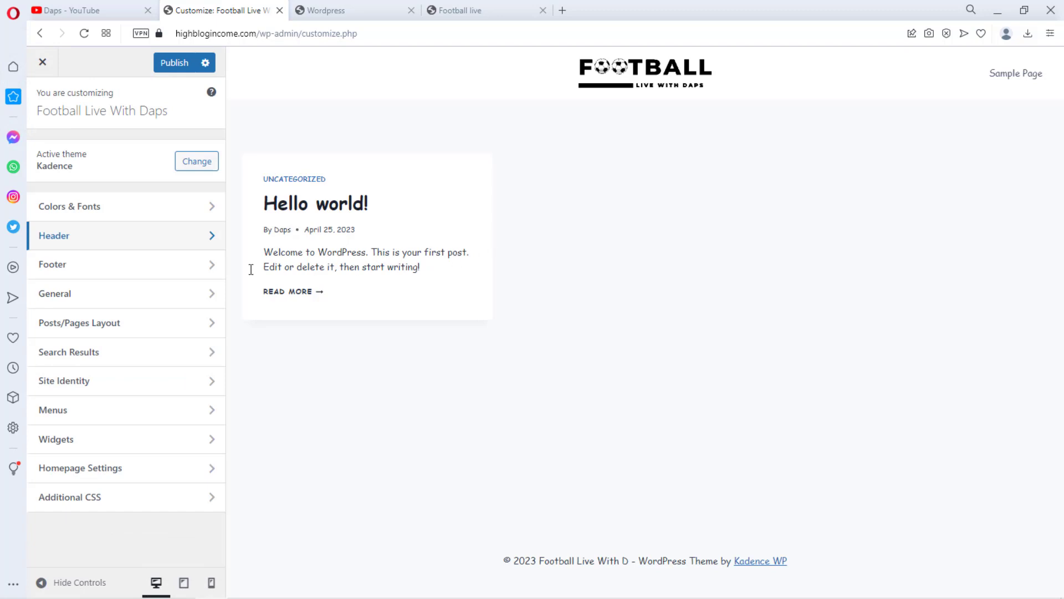
Change the base font family in Colors & Fonts typography to Open Sans
click(92, 207)
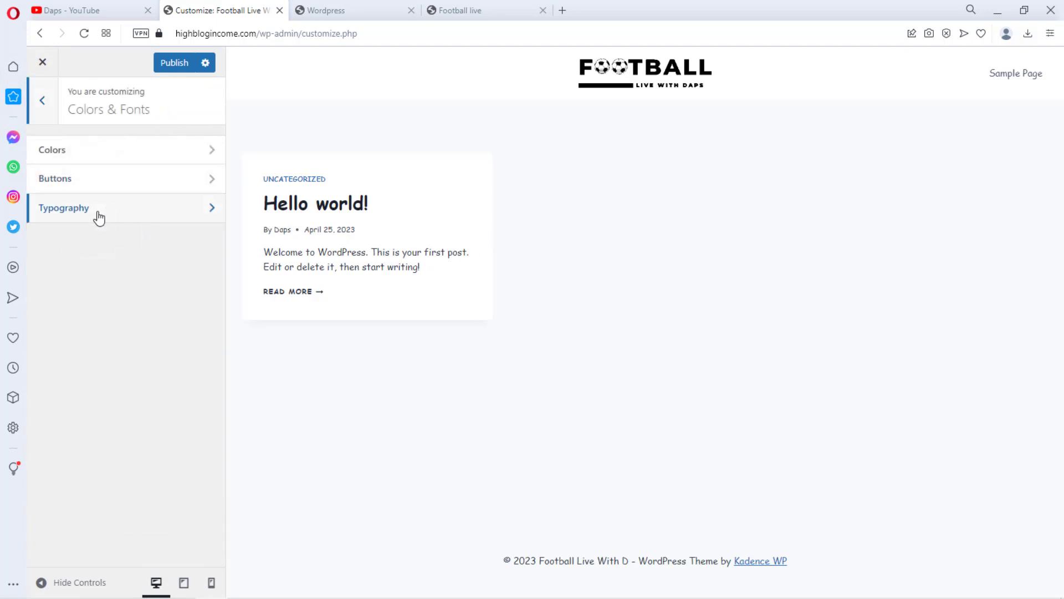
click(99, 216)
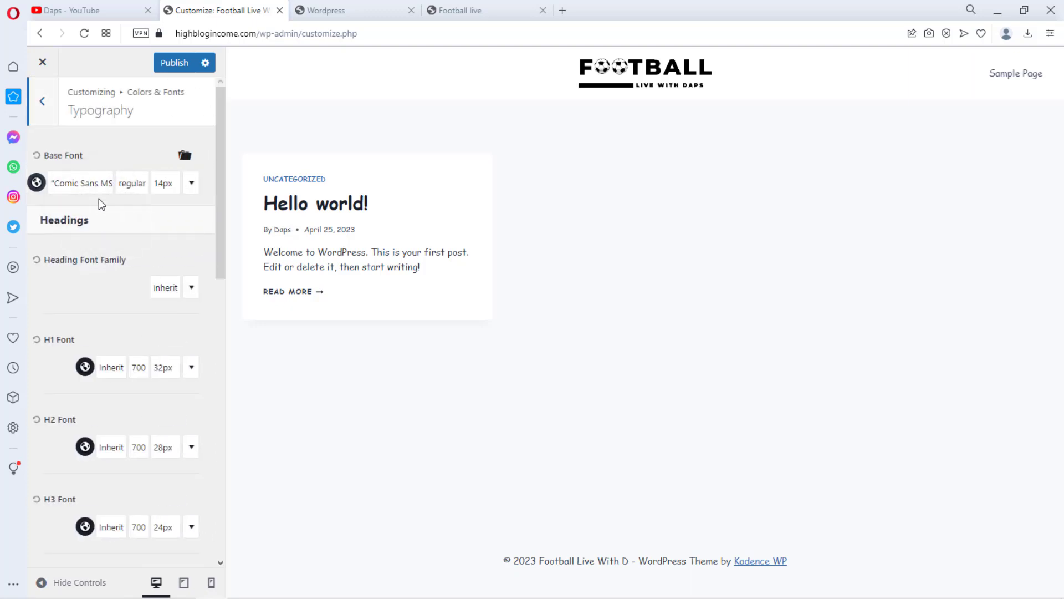
click(95, 192)
double_click(88, 244)
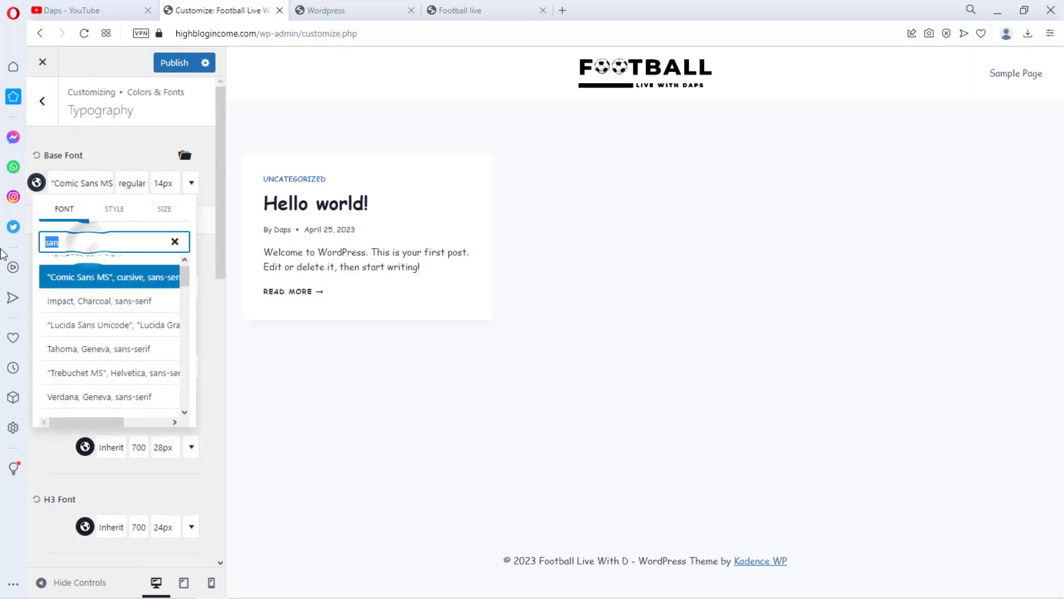
text(ope)
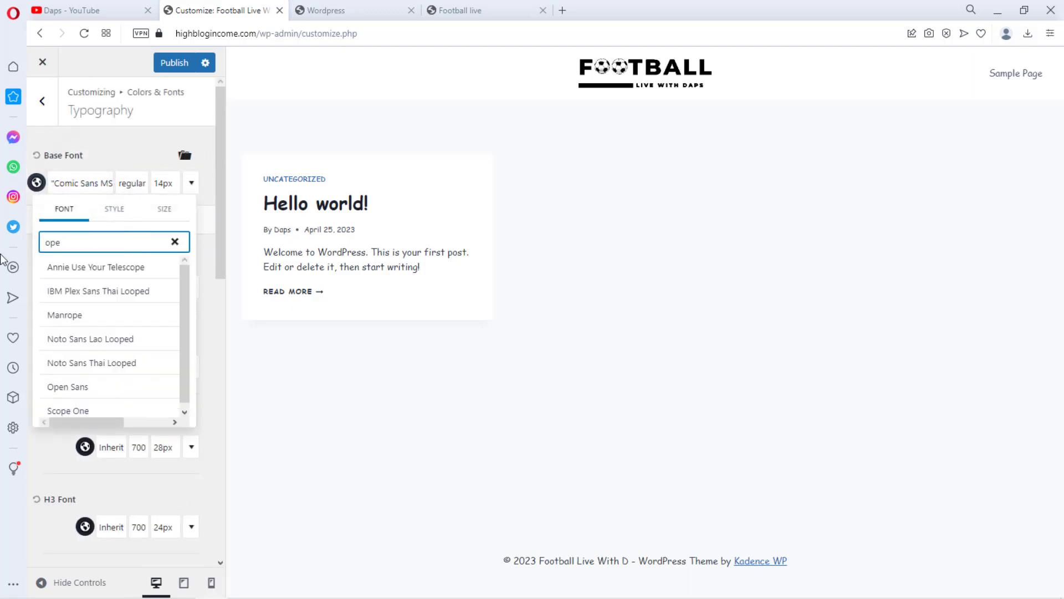
text(n)
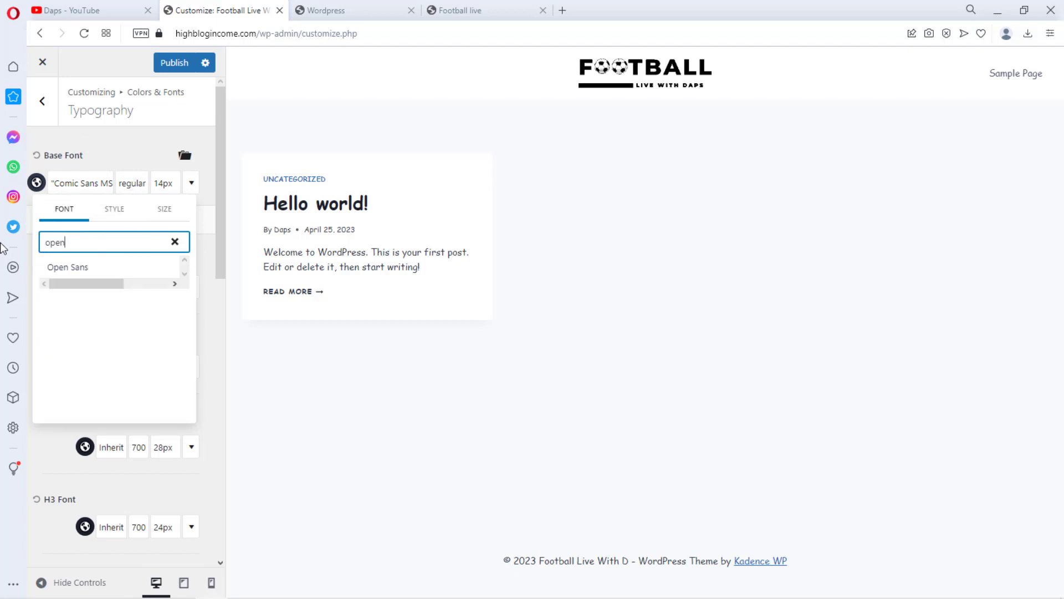
click(58, 269)
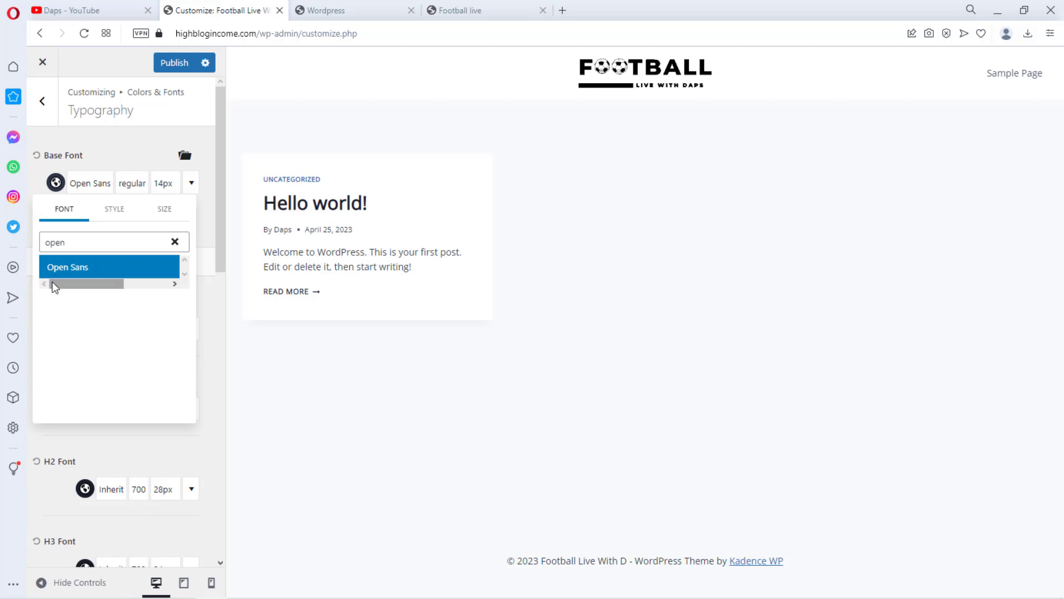
click(42, 101)
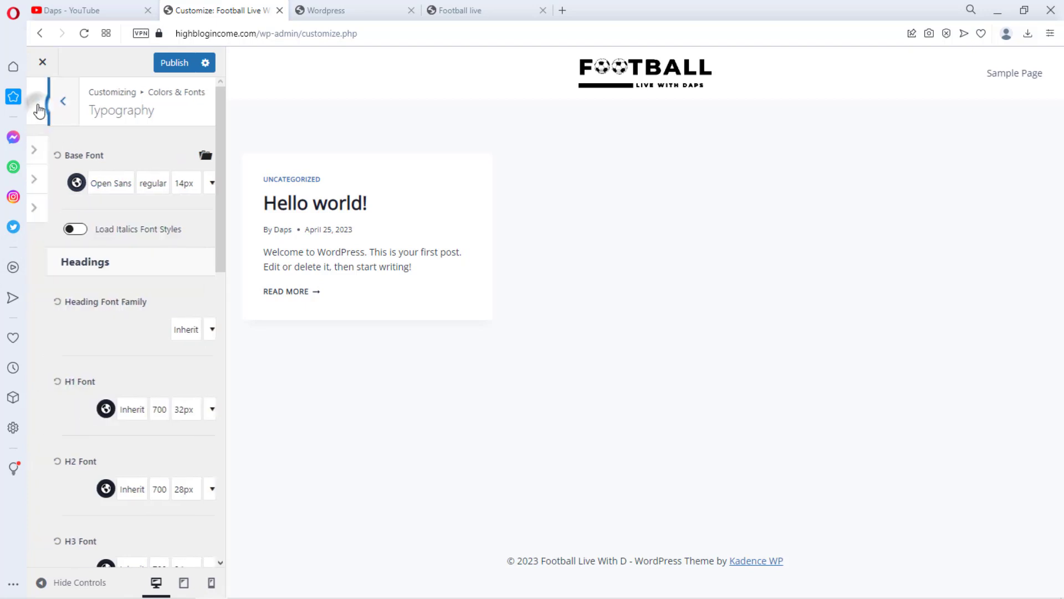
Set the General layout's content max width to 1200 px
click(46, 108)
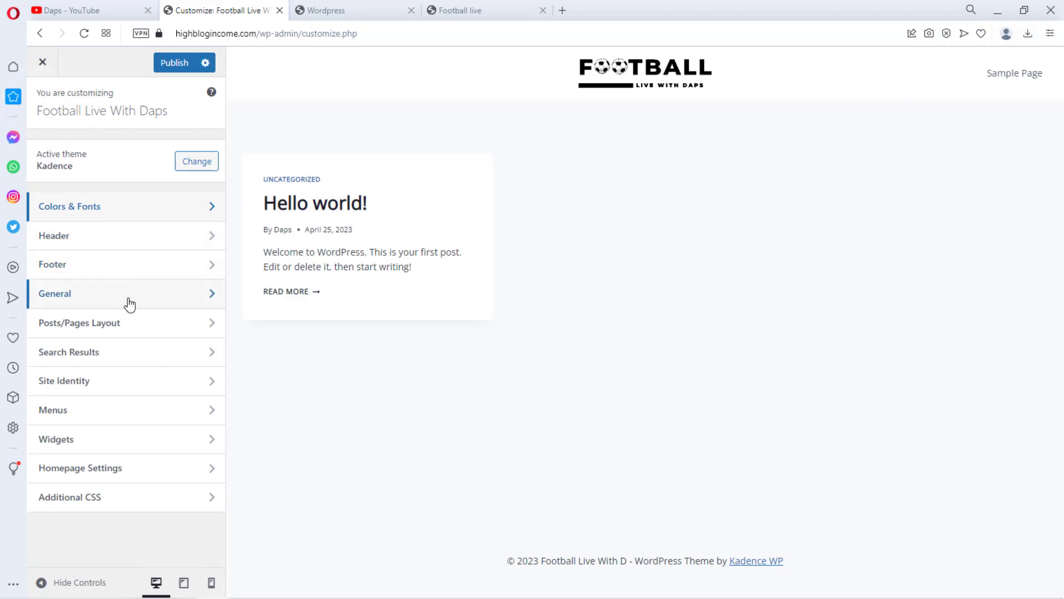
click(109, 292)
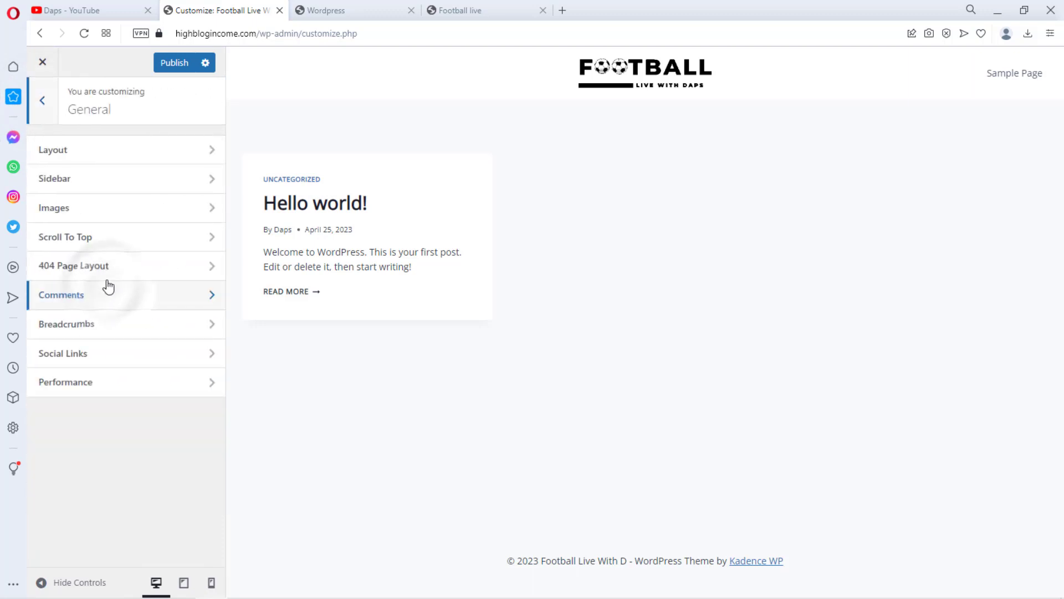
click(99, 151)
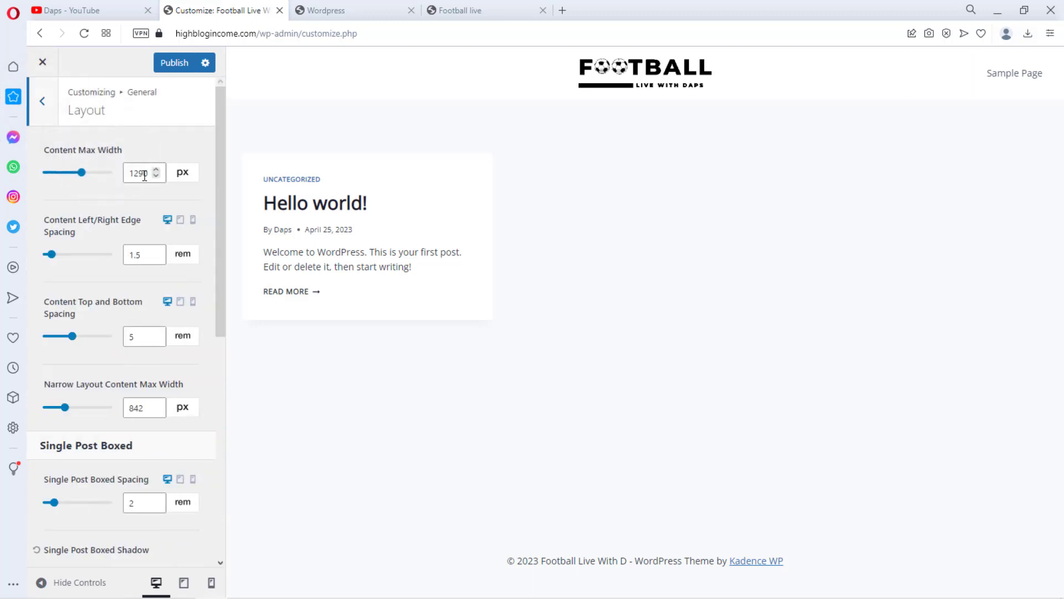
click(151, 174)
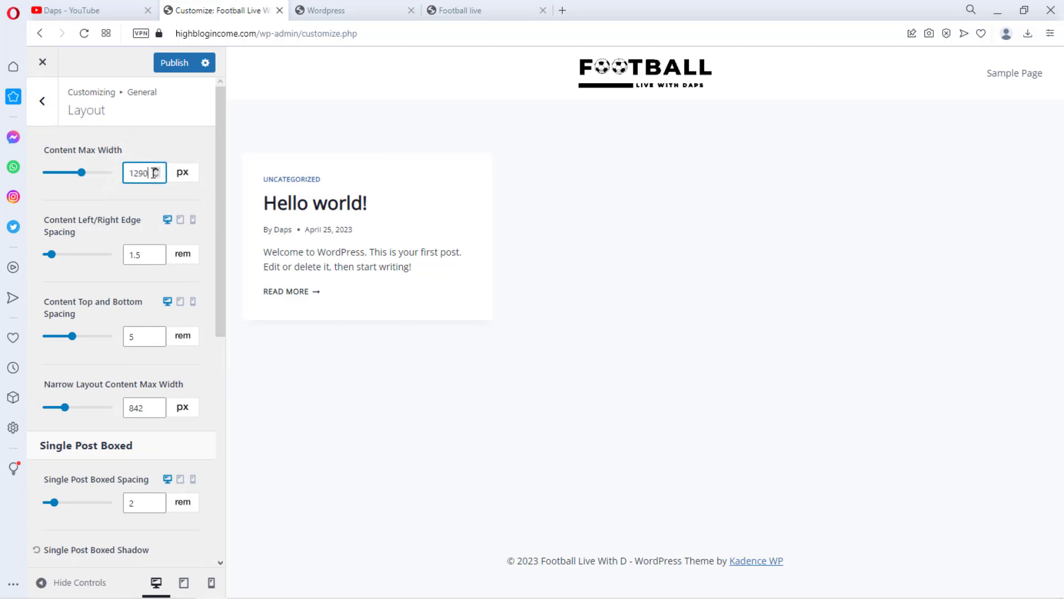
key(BackSpace)
key(BackSpace)
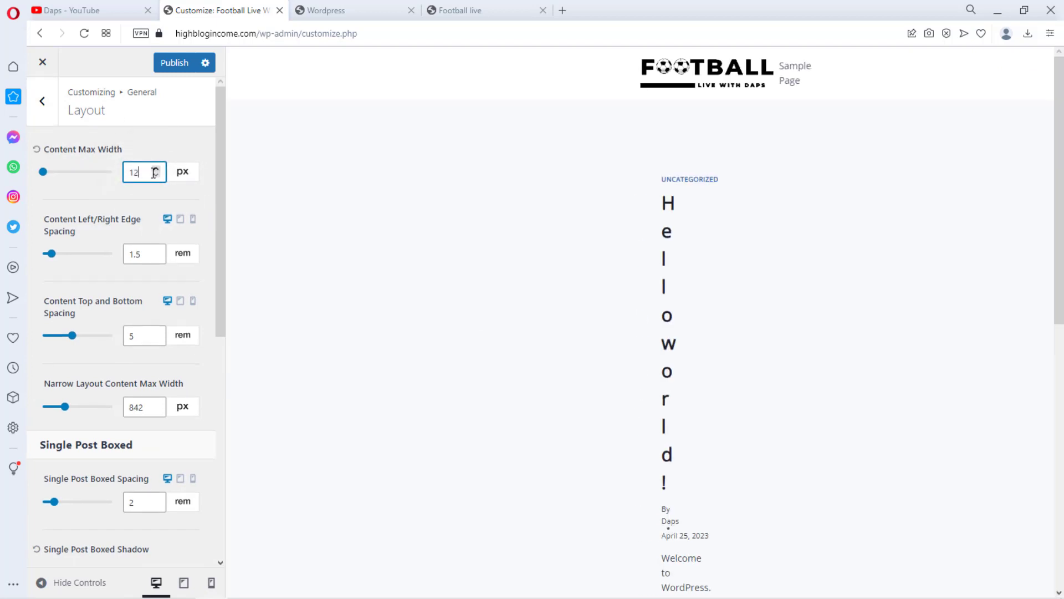
text(00)
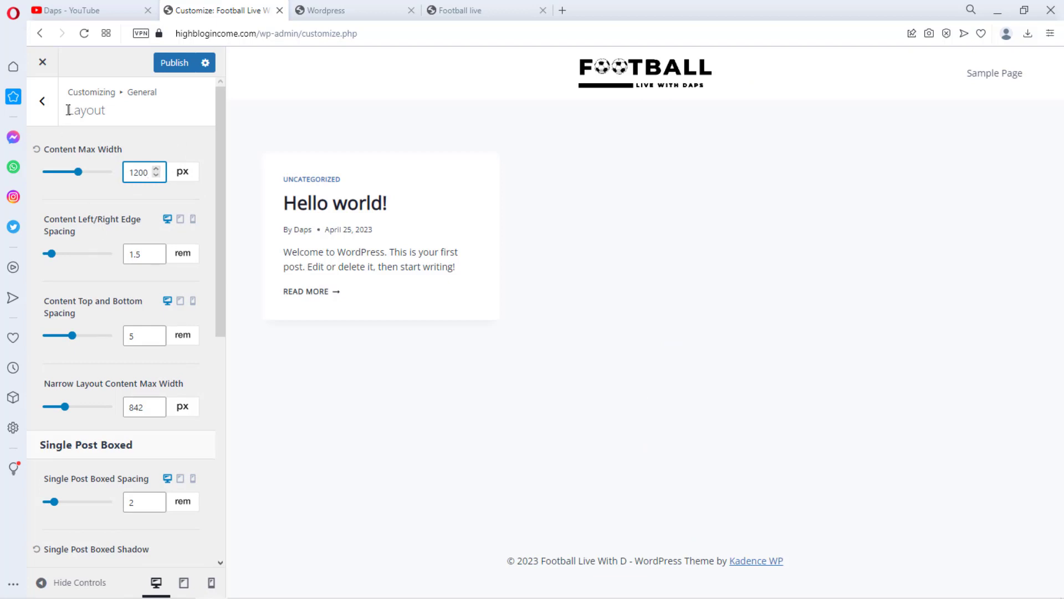
click(43, 103)
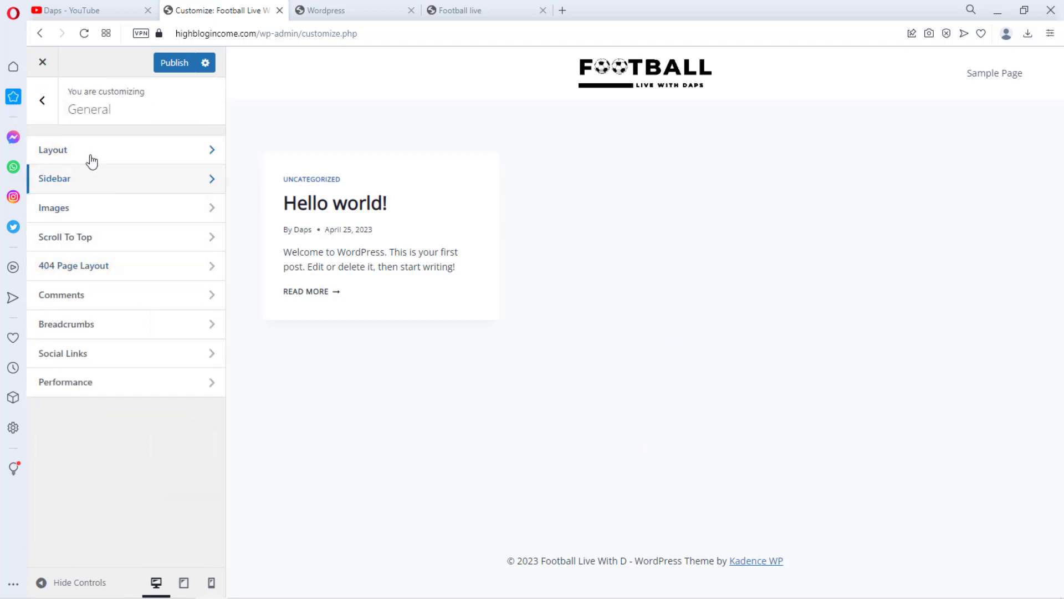
Open the Posts/Pages page layout settings and set the page title layout to In Content
click(43, 102)
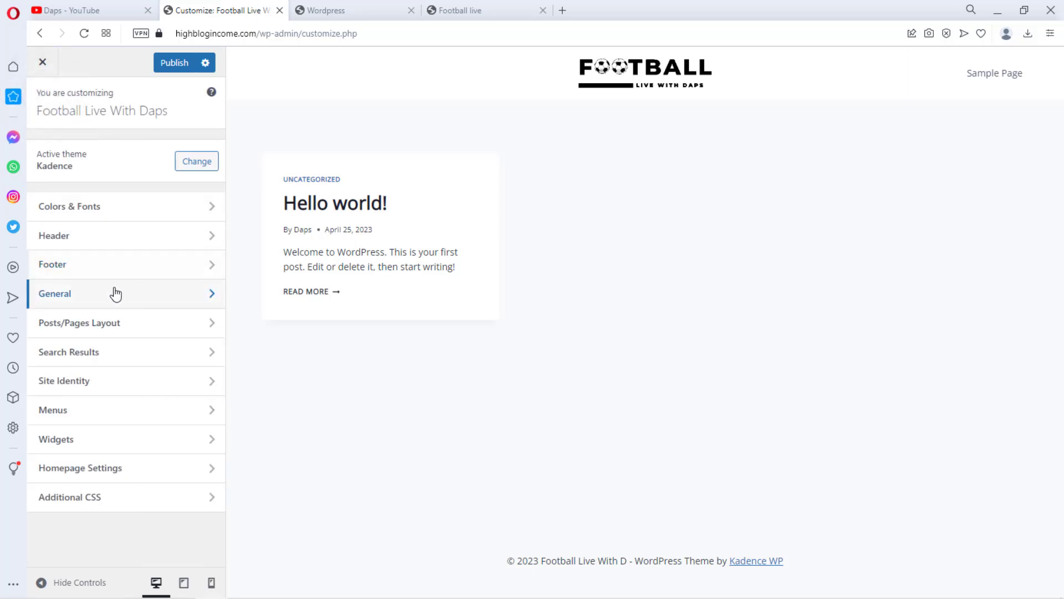
click(122, 327)
click(78, 147)
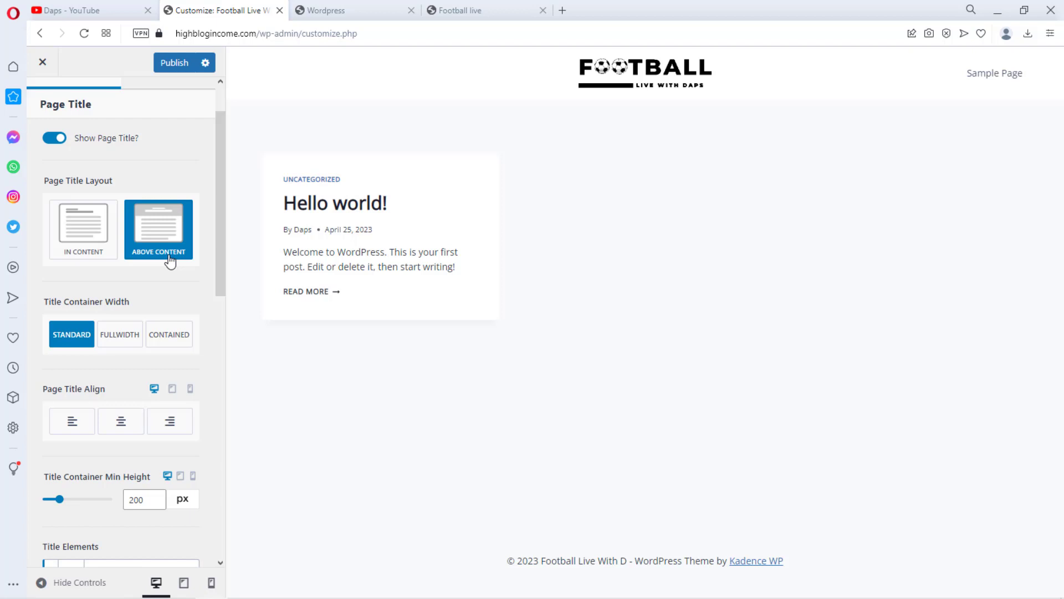
click(52, 141)
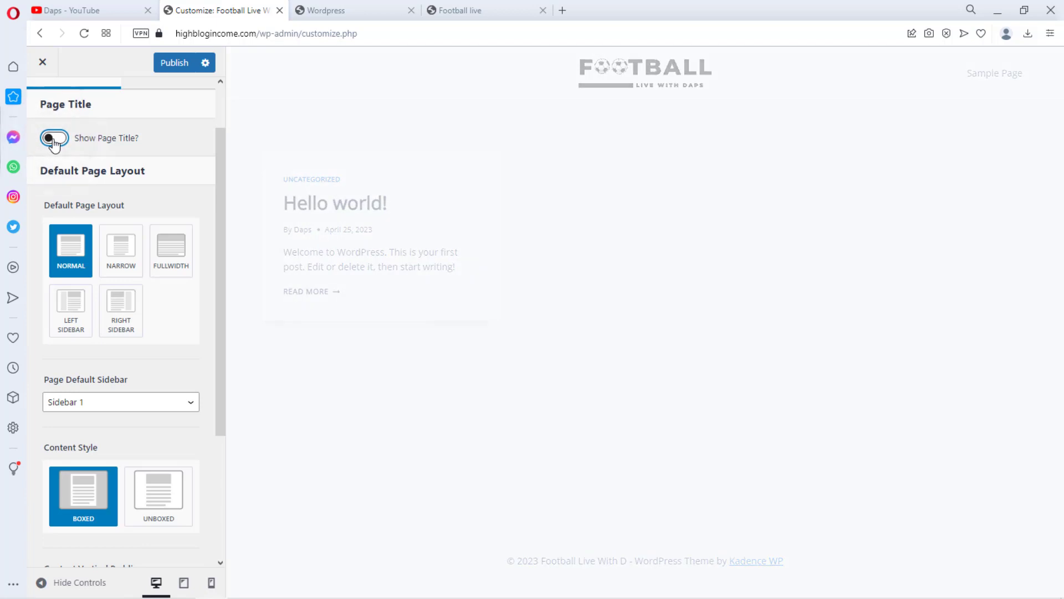
click(54, 140)
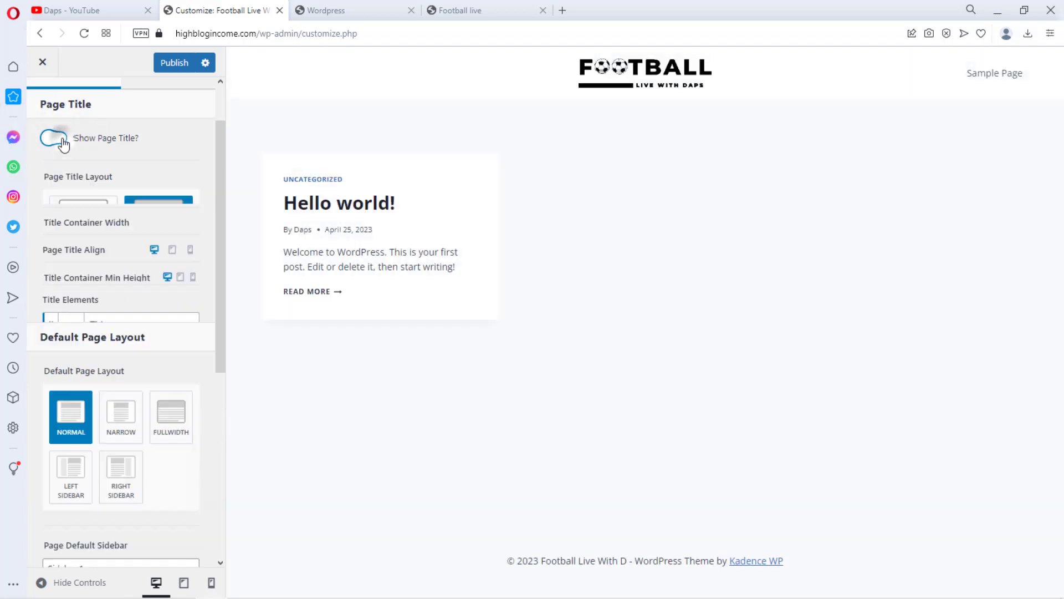
click(78, 224)
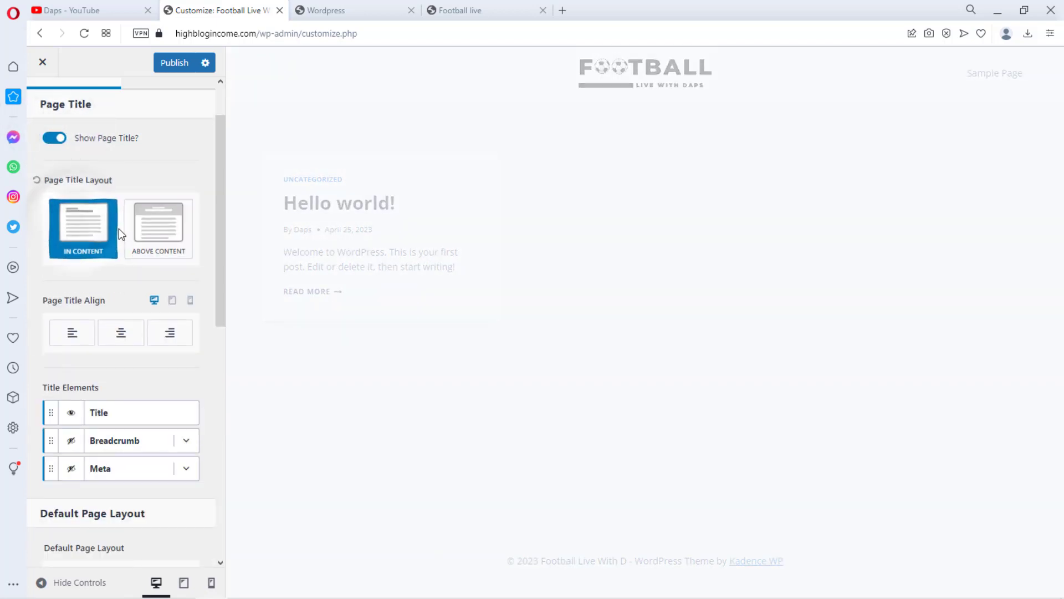
scroll(128, 235, down, 3)
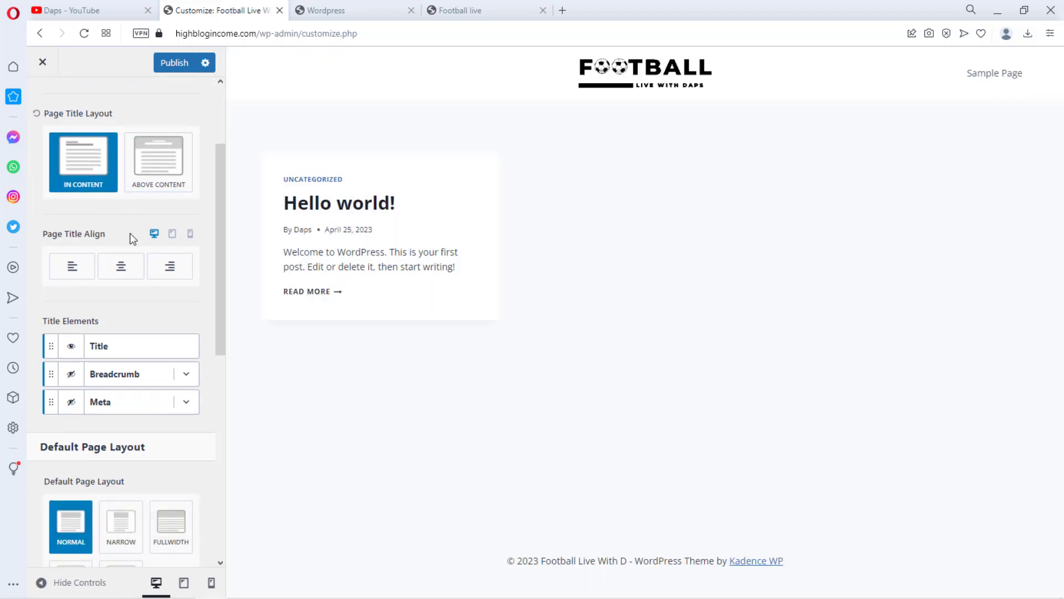
scroll(130, 232, down, 2)
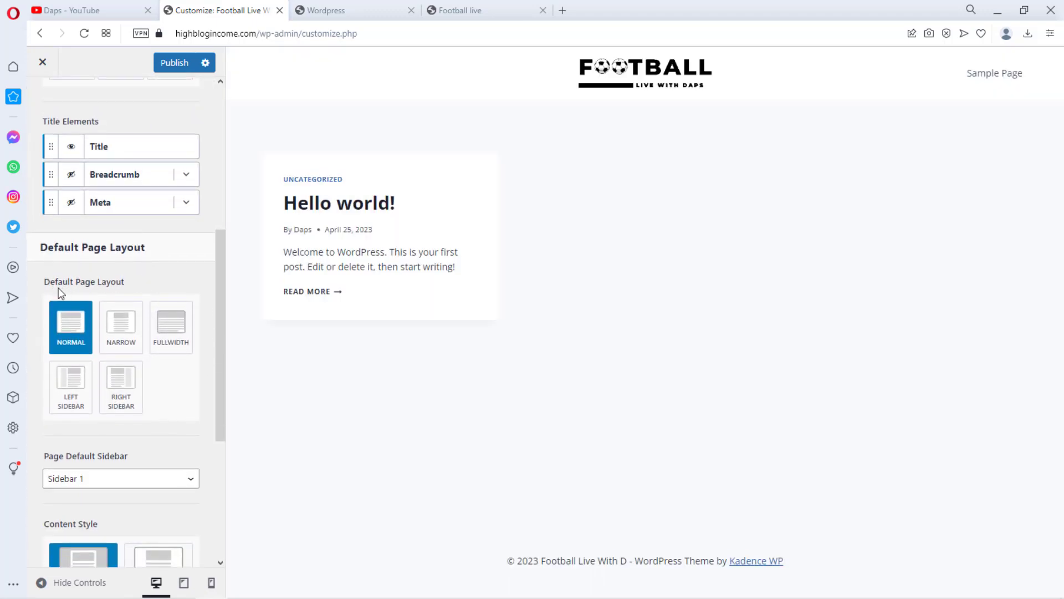
Set the default page layout to Left Sidebar and publish the Customizer changes
scroll(153, 299, down, 1)
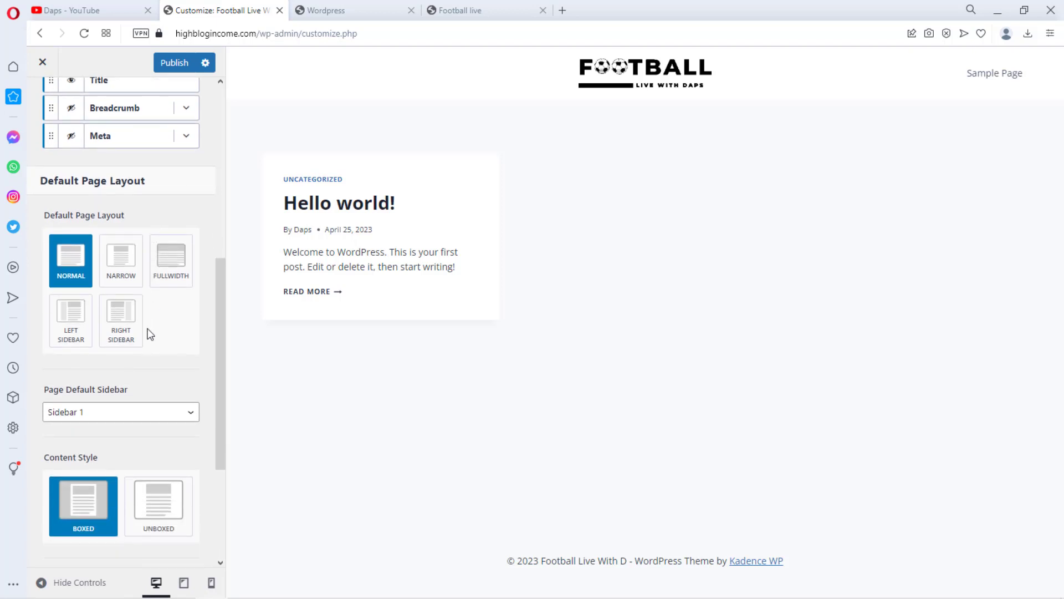
click(71, 318)
scroll(152, 370, up, 5)
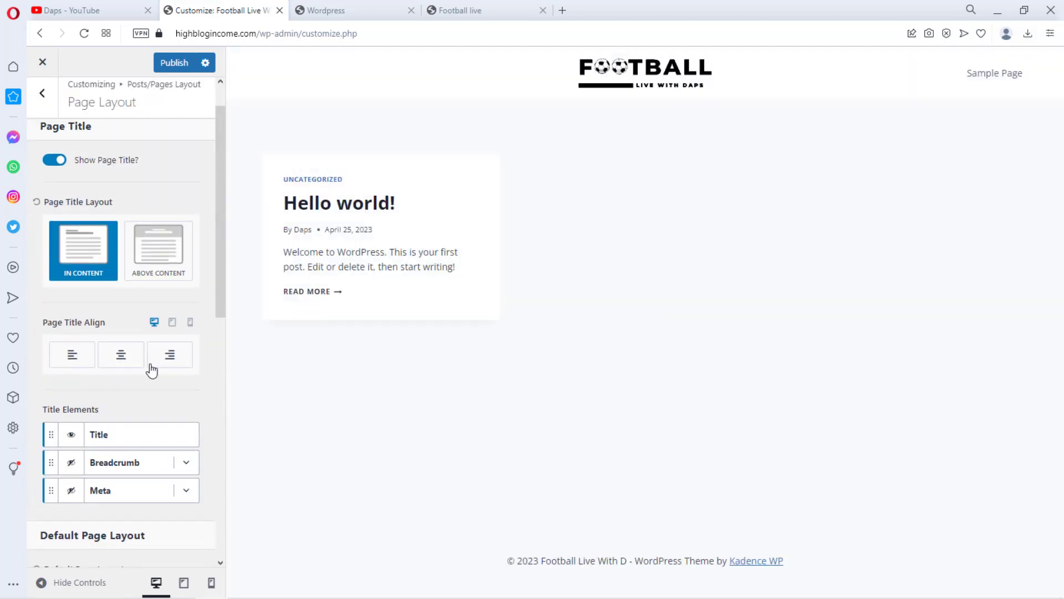
click(44, 100)
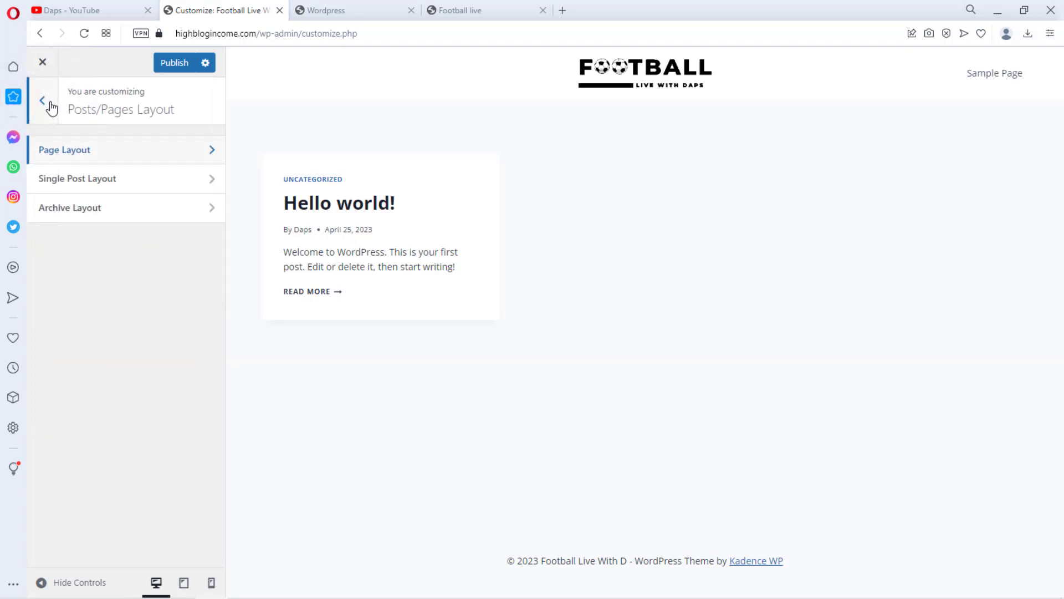
click(49, 106)
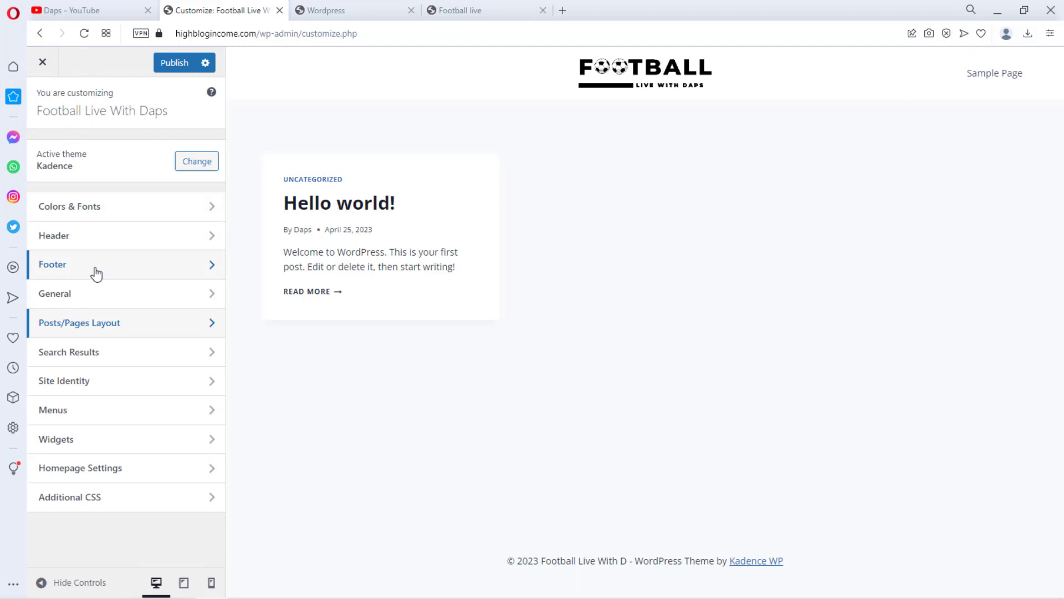
click(174, 65)
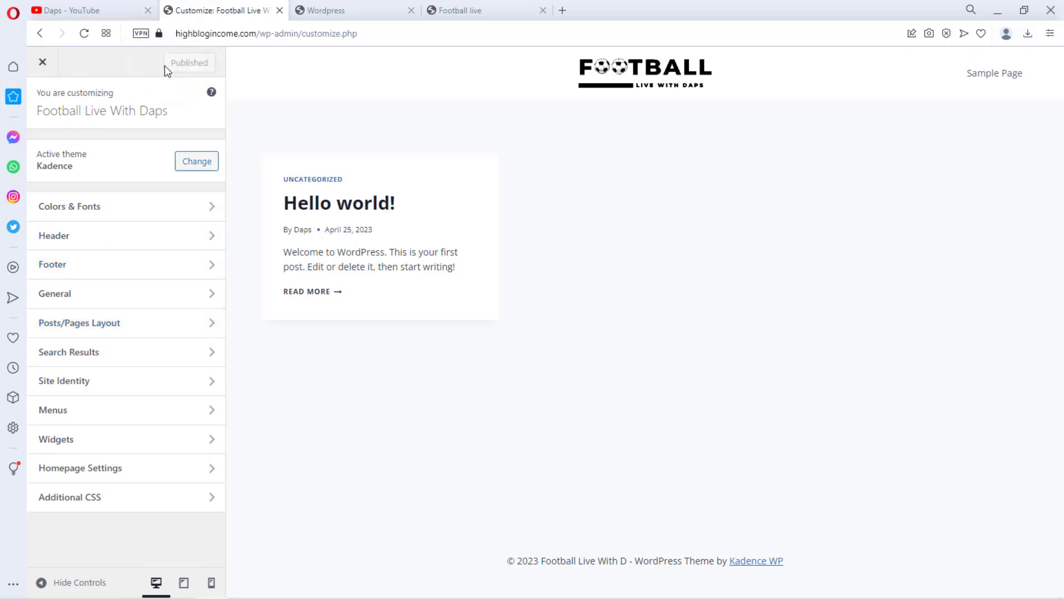
Close the Customizer, then create and publish a new page titled Home
click(43, 63)
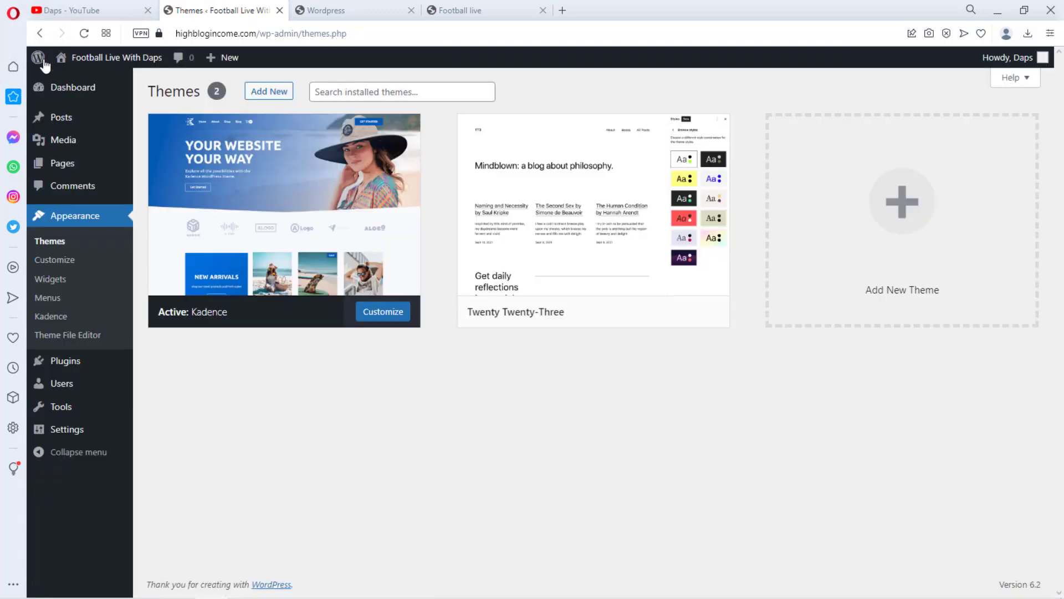
mouse_move(133, 173)
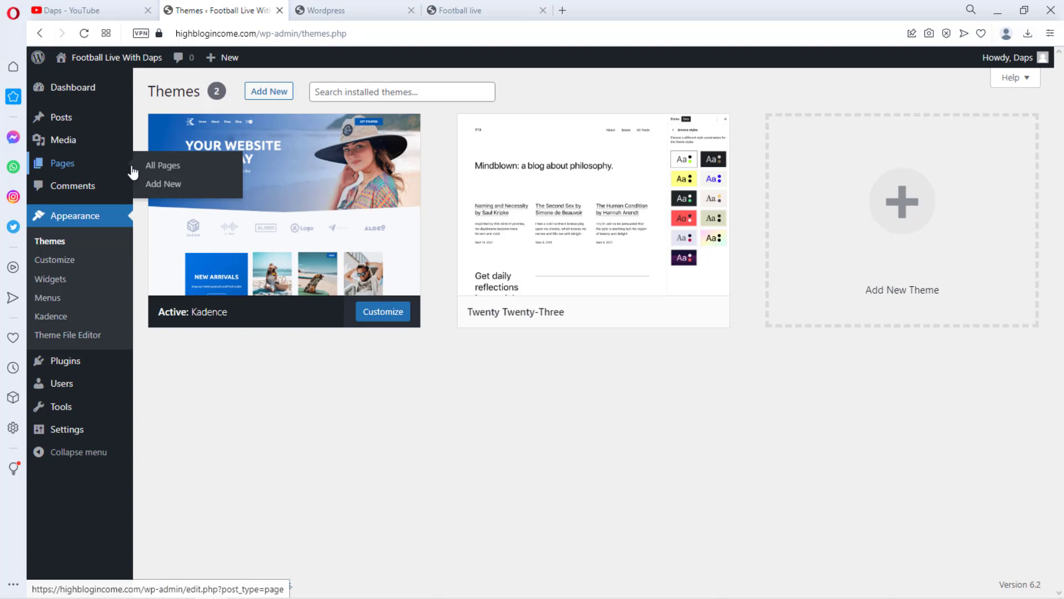
click(158, 186)
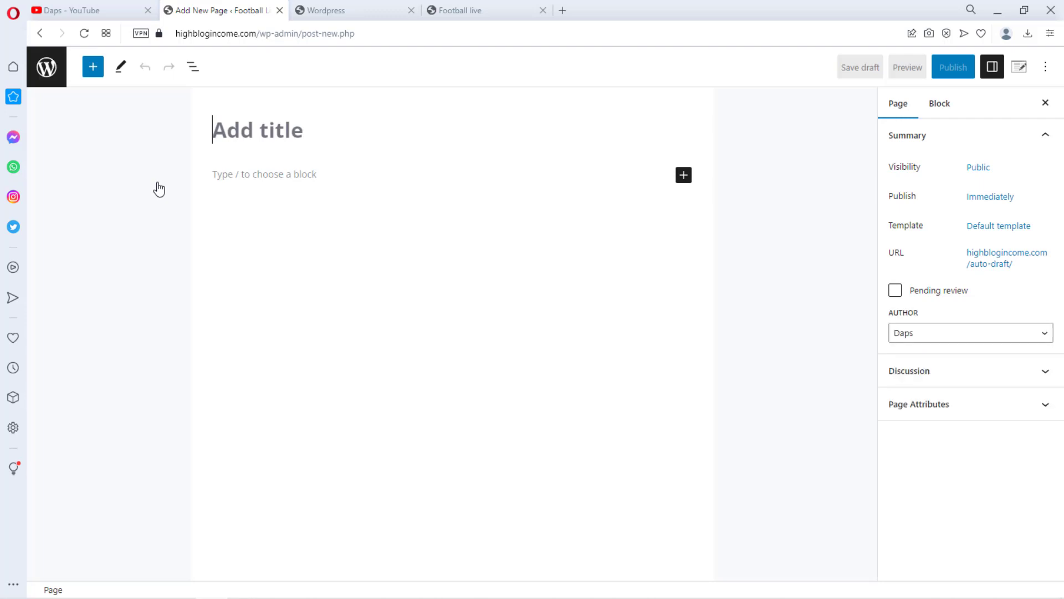
text(H)
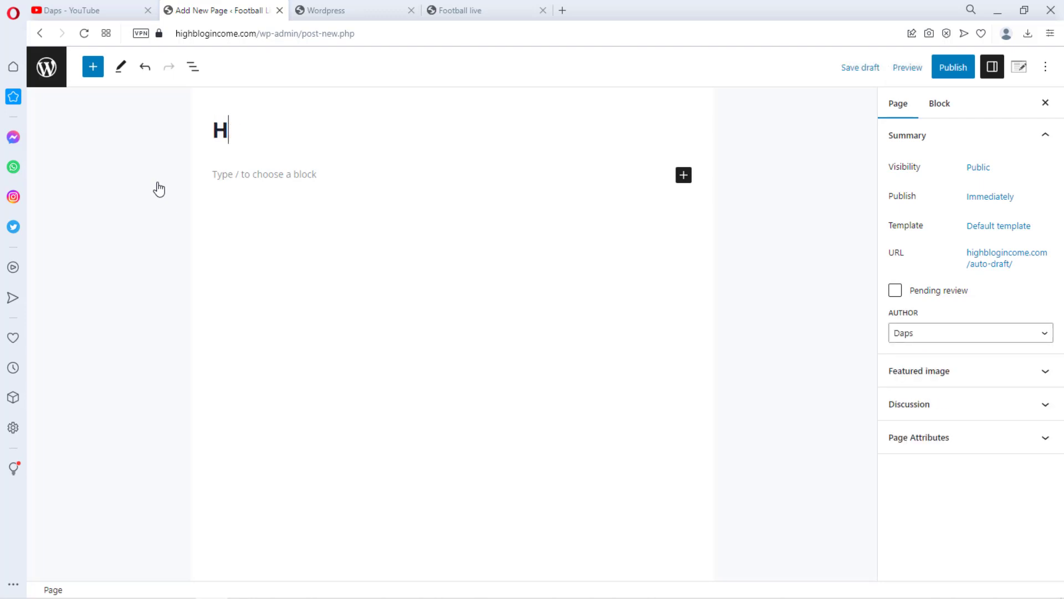
text(iome)
click(950, 69)
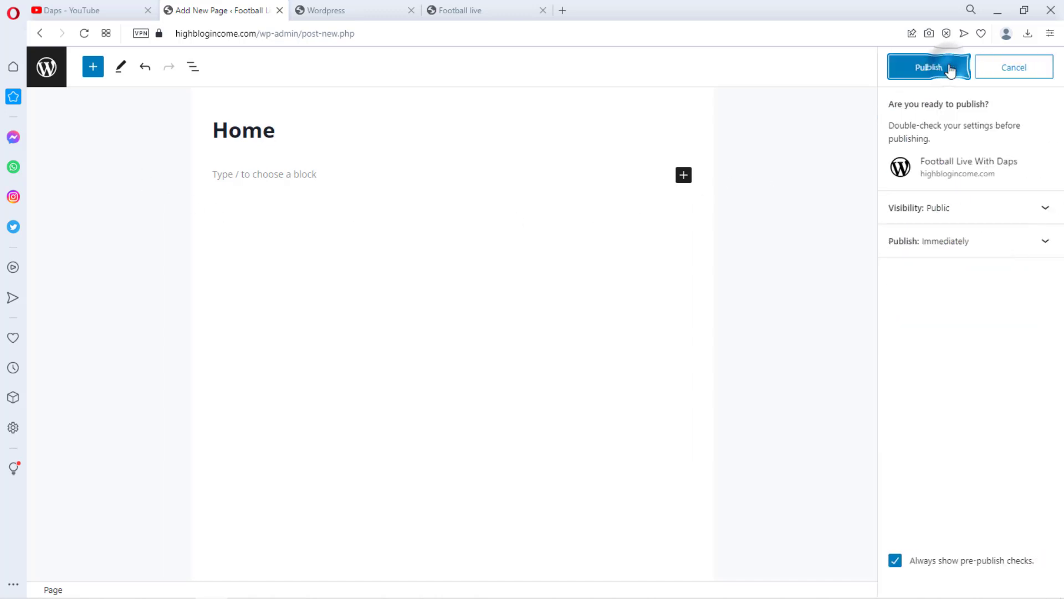
click(950, 69)
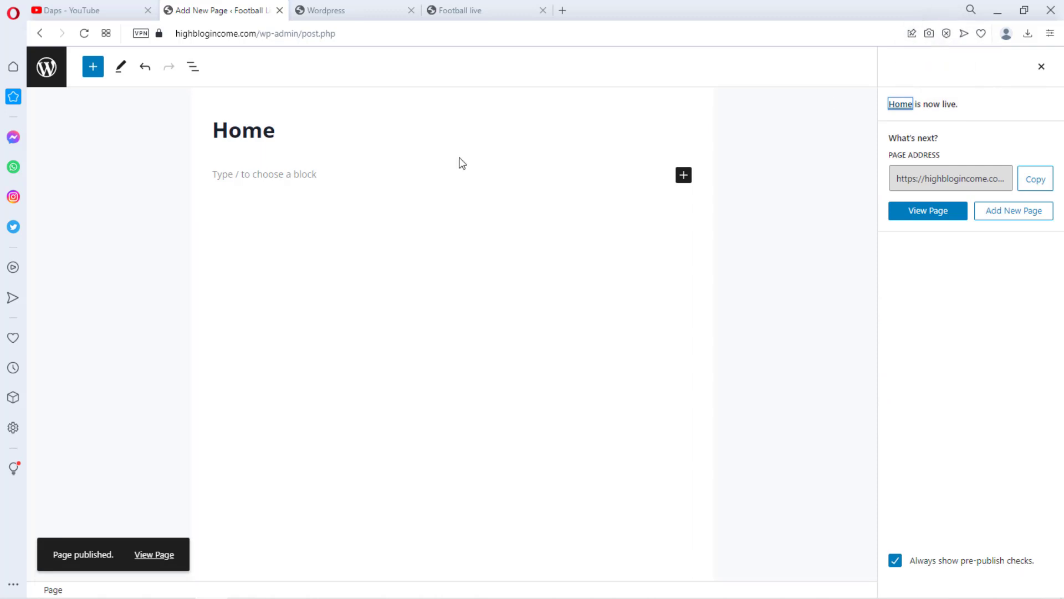
In Reading Settings, make the homepage display a static page set to Home and save the changes
click(45, 69)
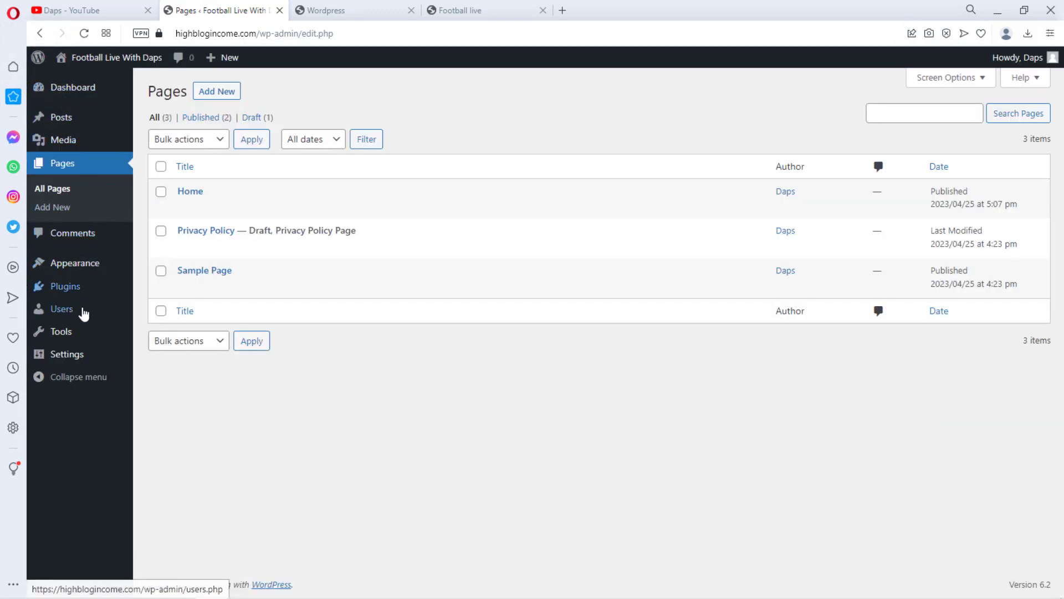
mouse_move(70, 359)
click(170, 357)
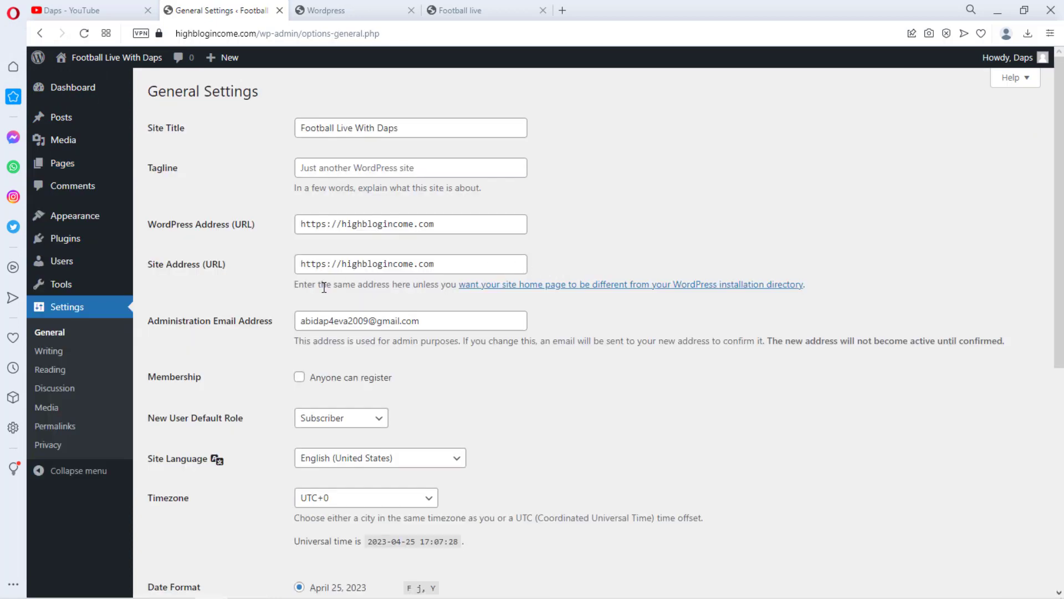
click(51, 370)
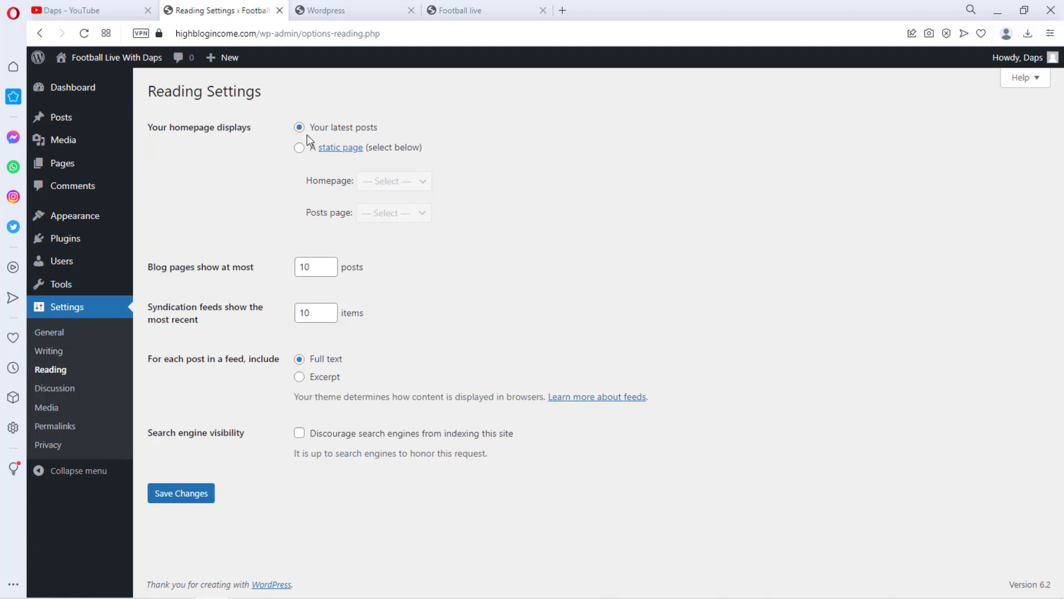
click(298, 151)
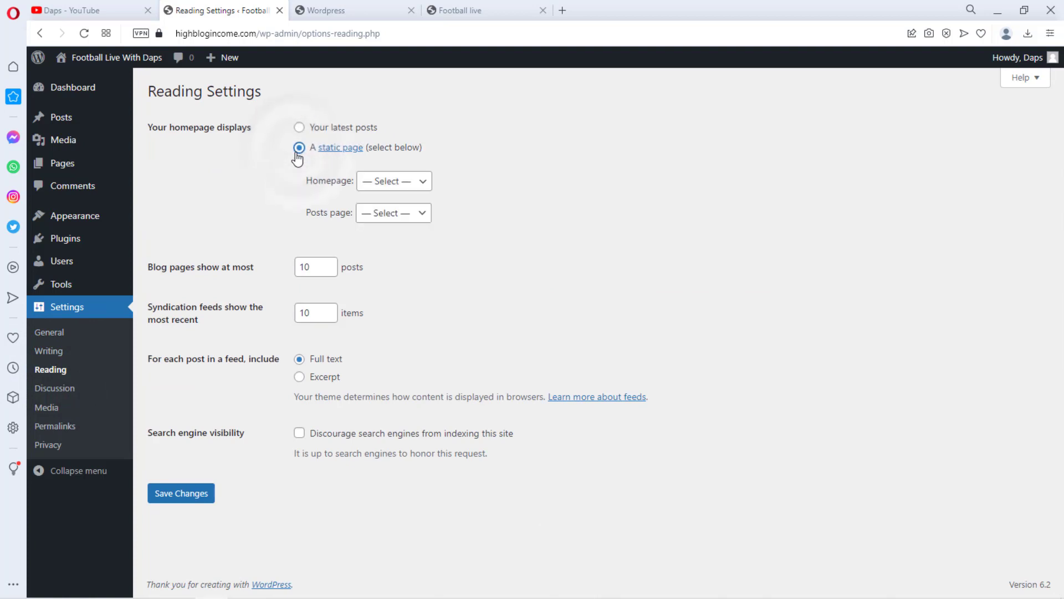
click(404, 181)
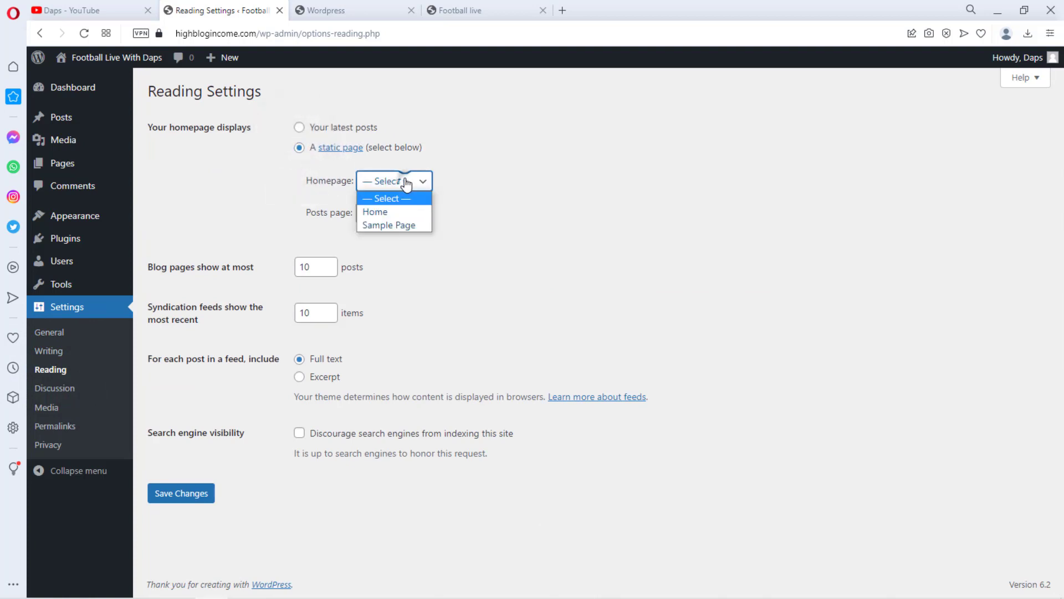
click(386, 212)
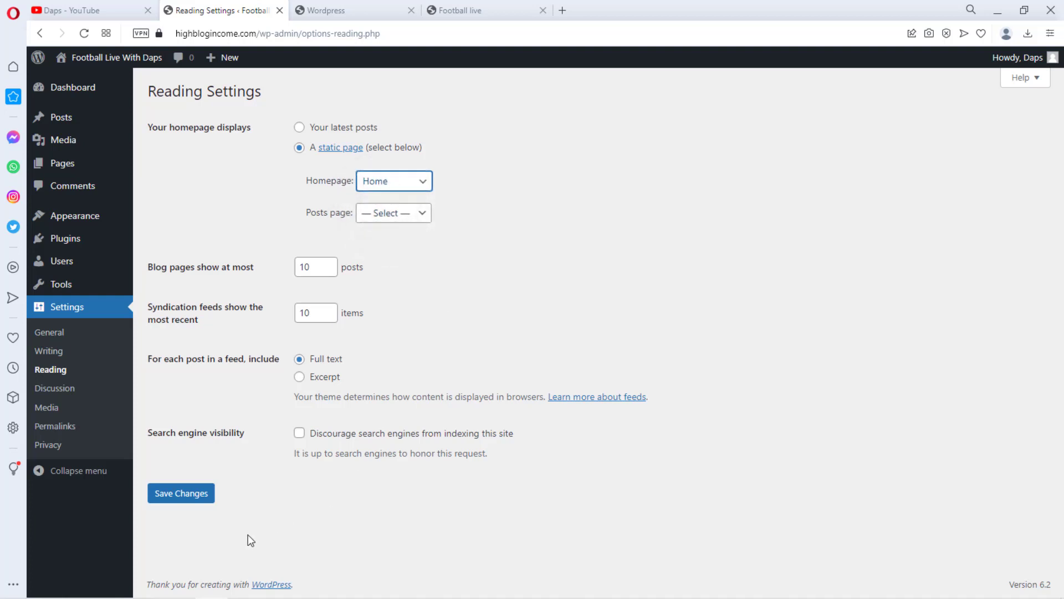
click(193, 492)
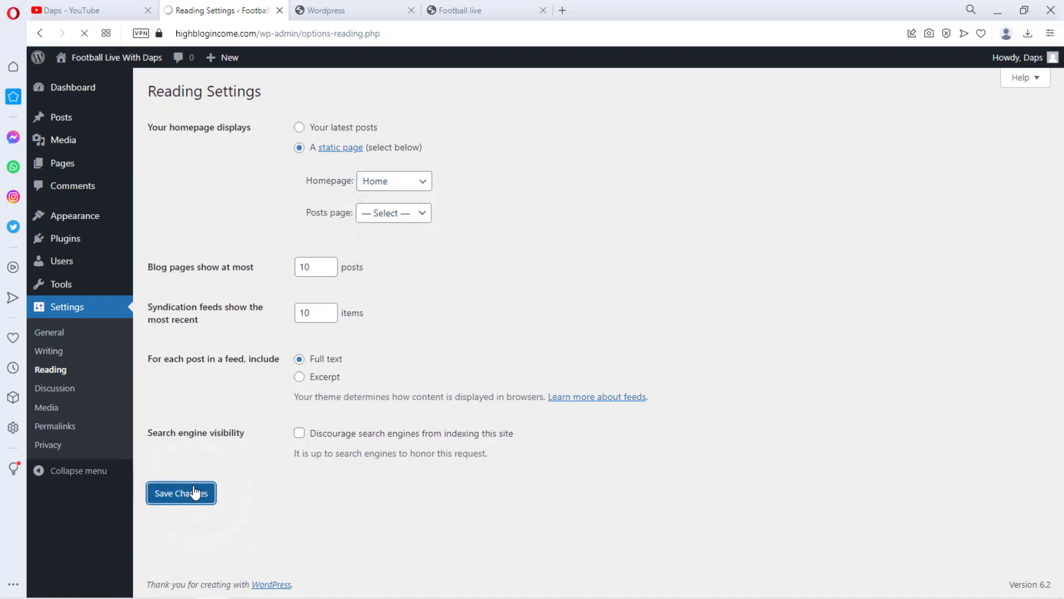
Reload the site's front page in the other tab to check the new homepage, then return to the admin tab
click(351, 8)
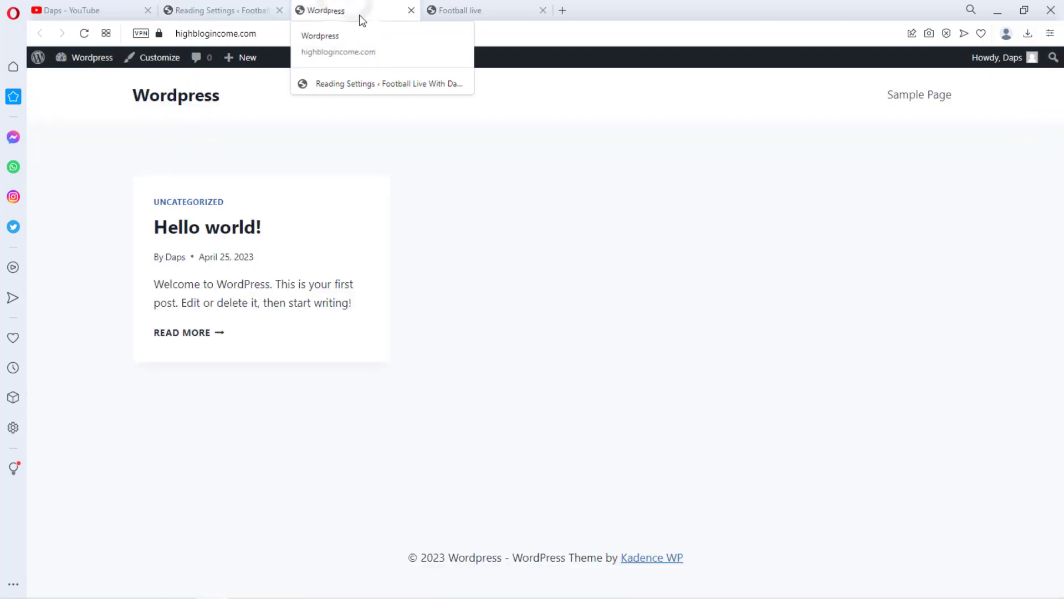
click(84, 33)
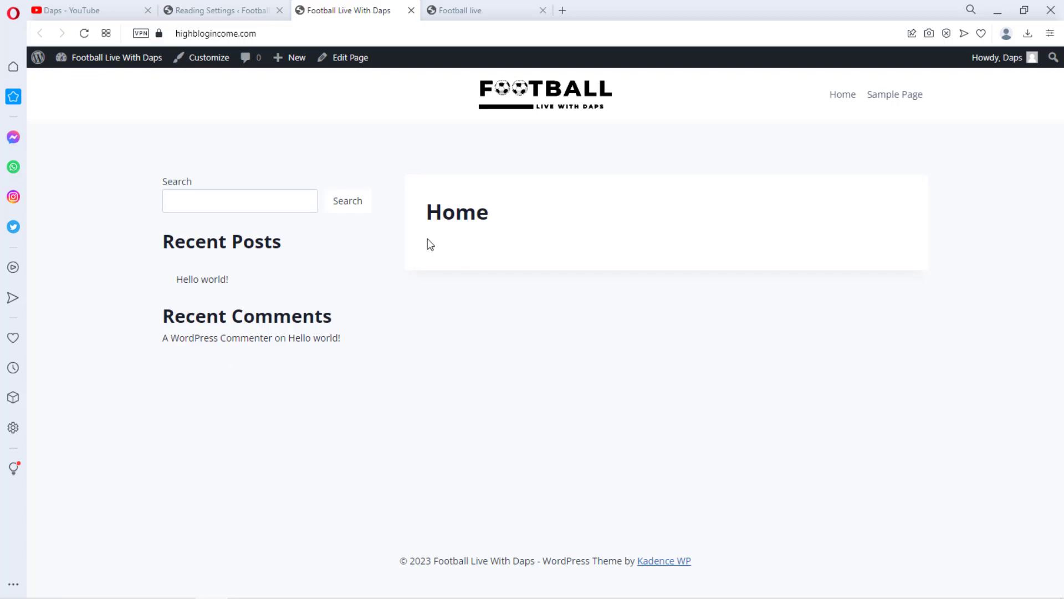
click(208, 10)
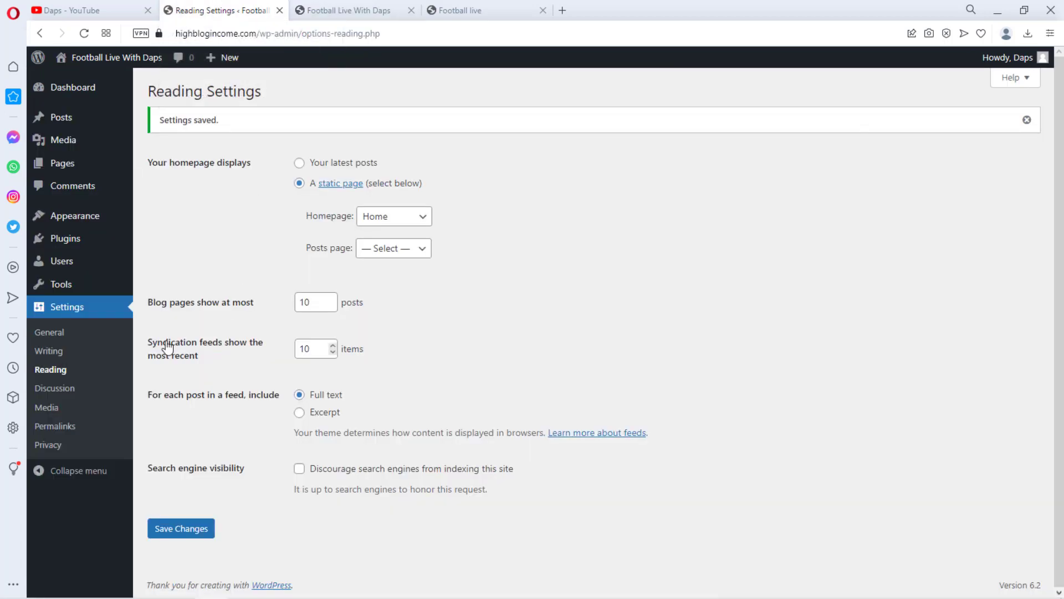
Search the plugin directory for bzscore, then install and activate the BZScore – Live Score plugin
mouse_move(71, 244)
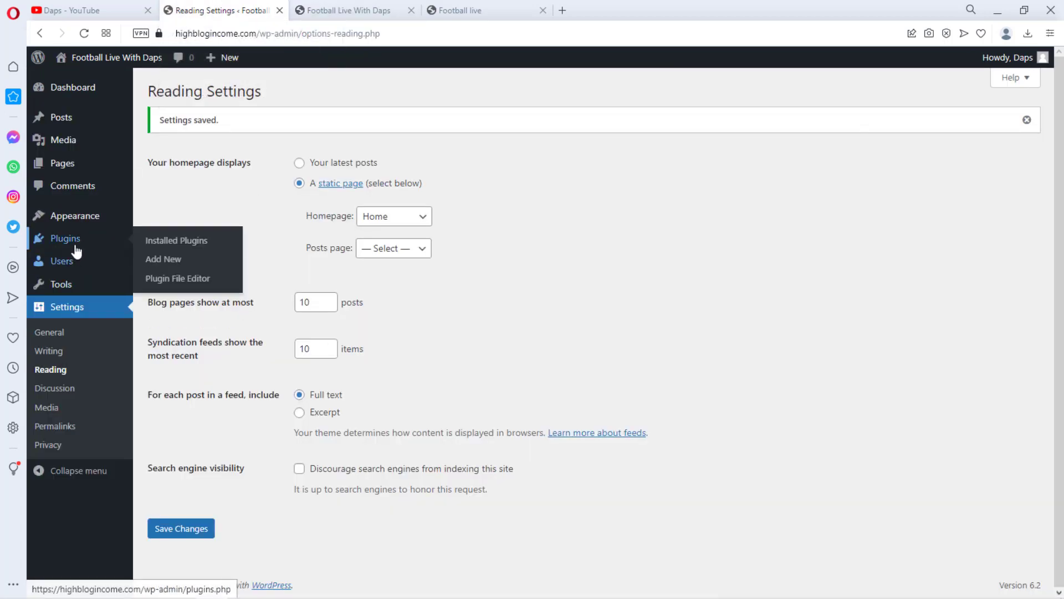
click(162, 261)
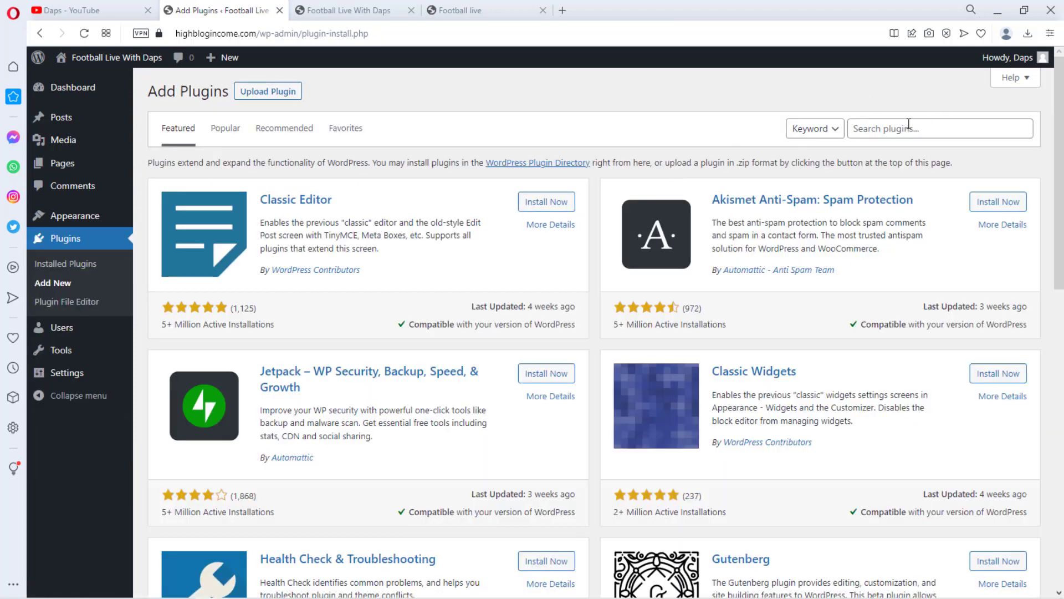
click(909, 127)
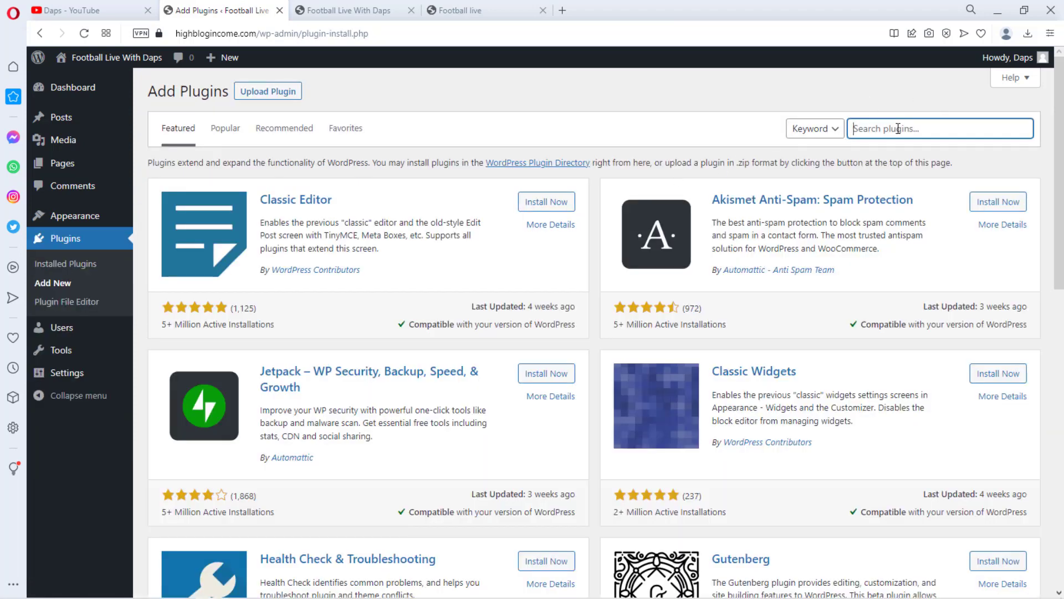
text(bzscore)
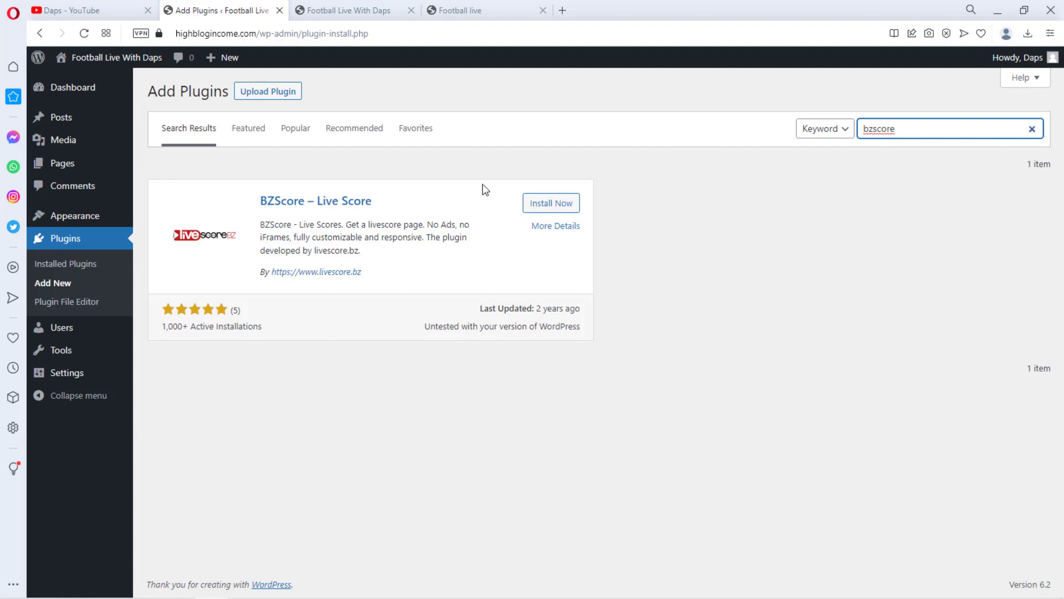
click(544, 203)
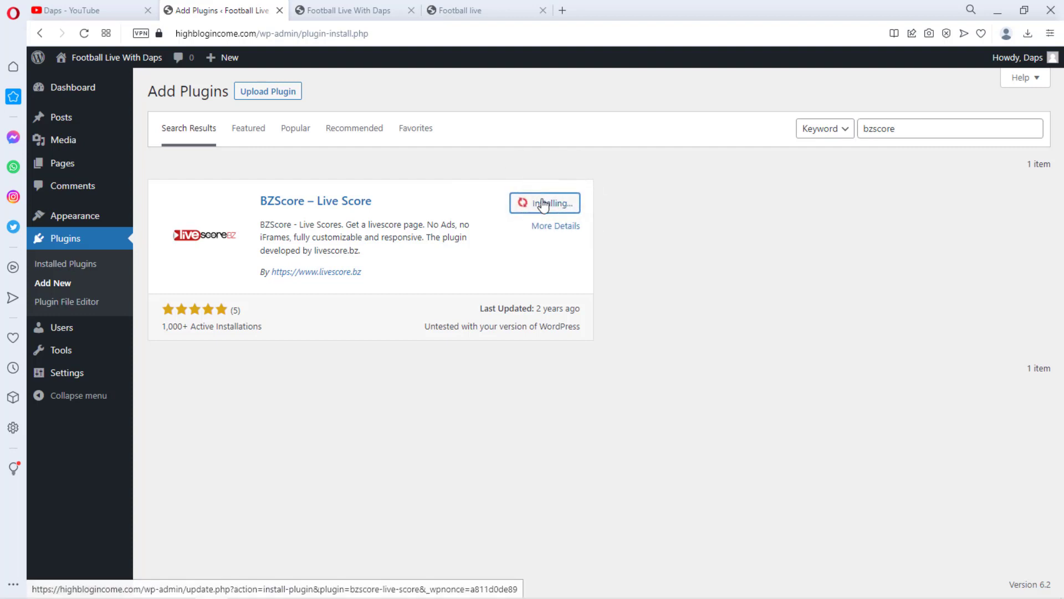
click(545, 203)
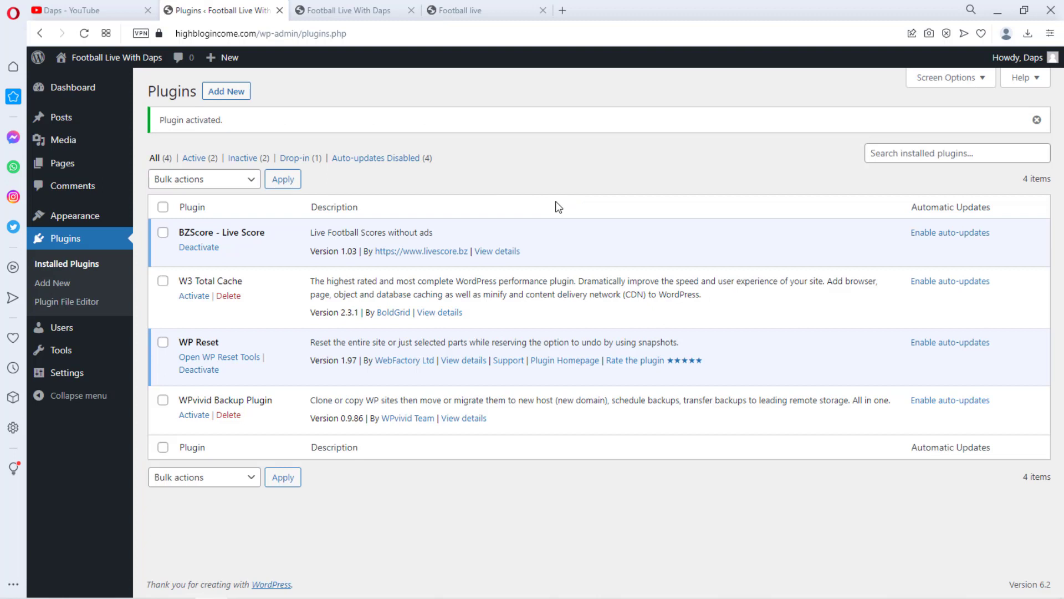
Open the BZScore settings, keep the language as English and set the Author Credit Link to On
mouse_move(75, 379)
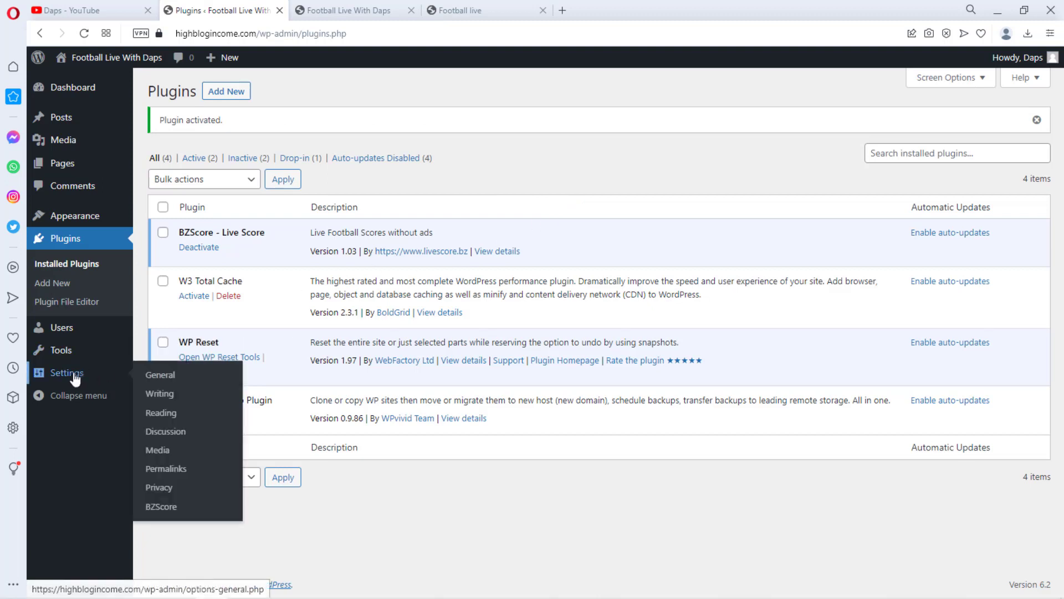
click(167, 506)
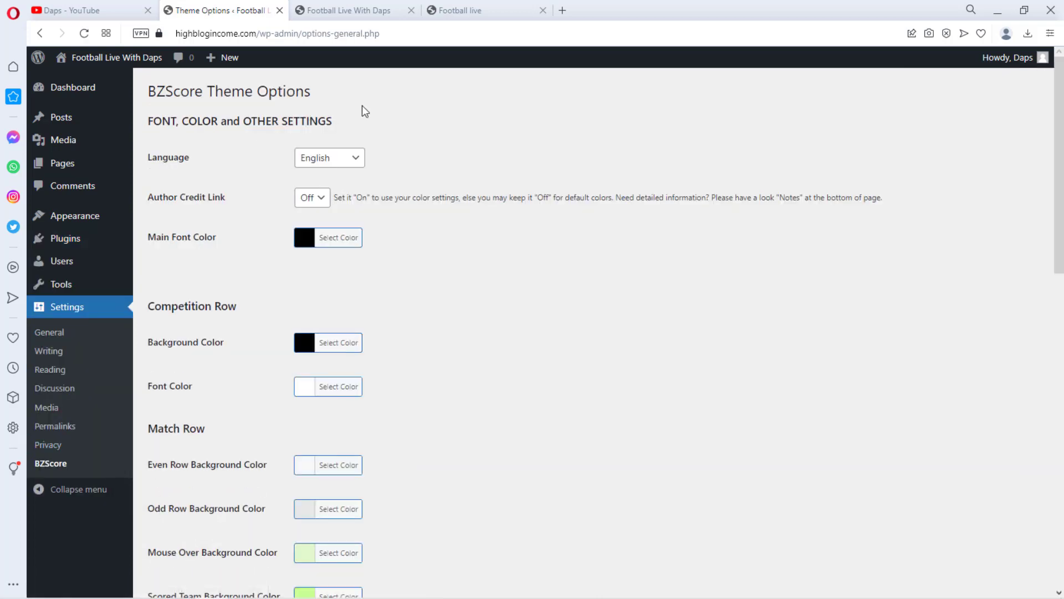
click(347, 160)
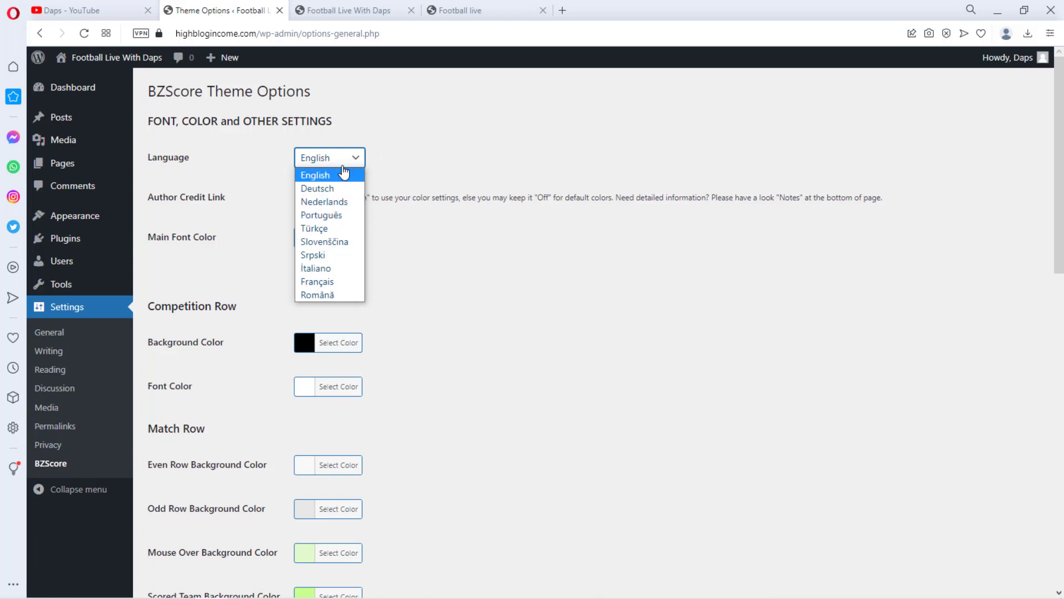
click(346, 161)
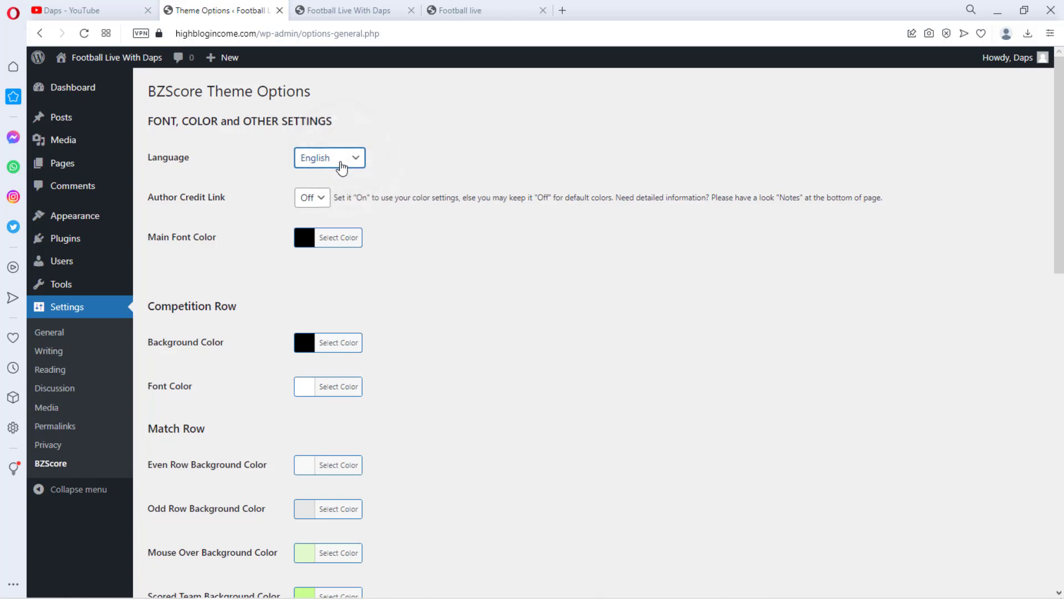
click(310, 204)
click(308, 224)
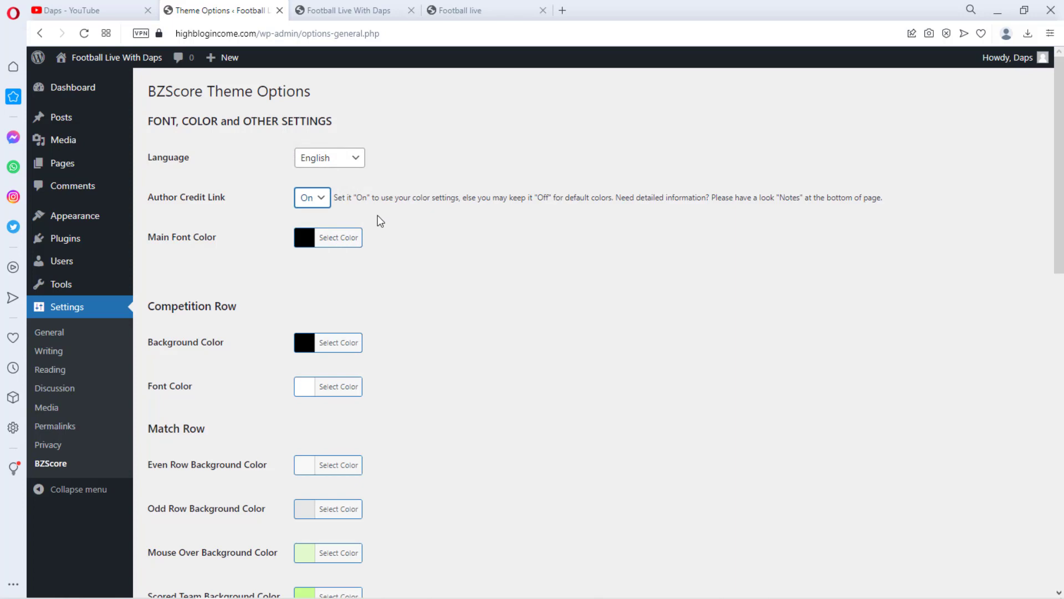
Scroll through the BZScore color options and read the usage notes about the shortcode
scroll(418, 244, down, 3)
scroll(418, 244, down, 2)
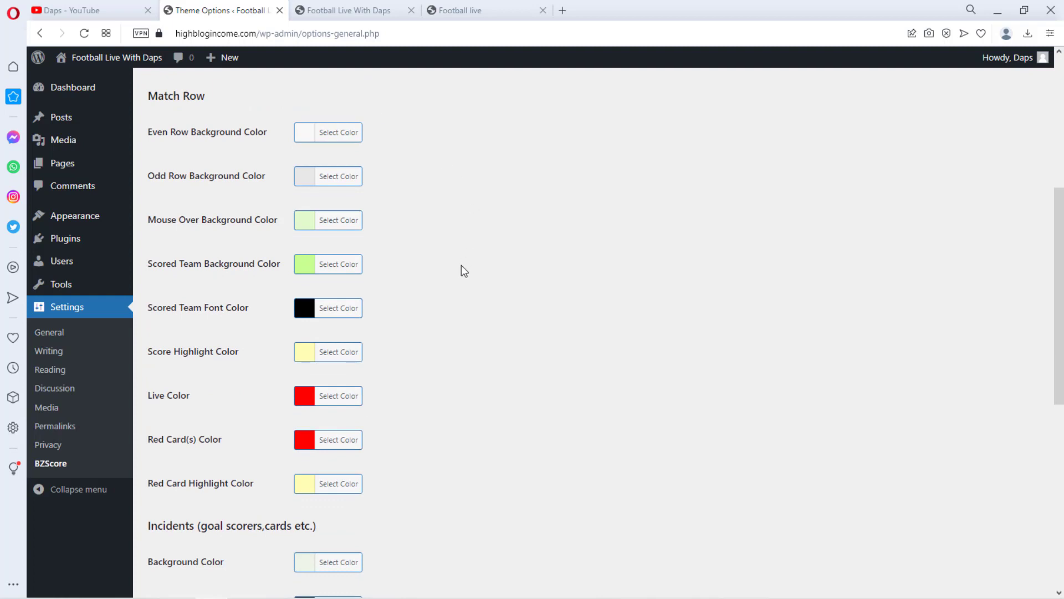
scroll(461, 266, down, 4)
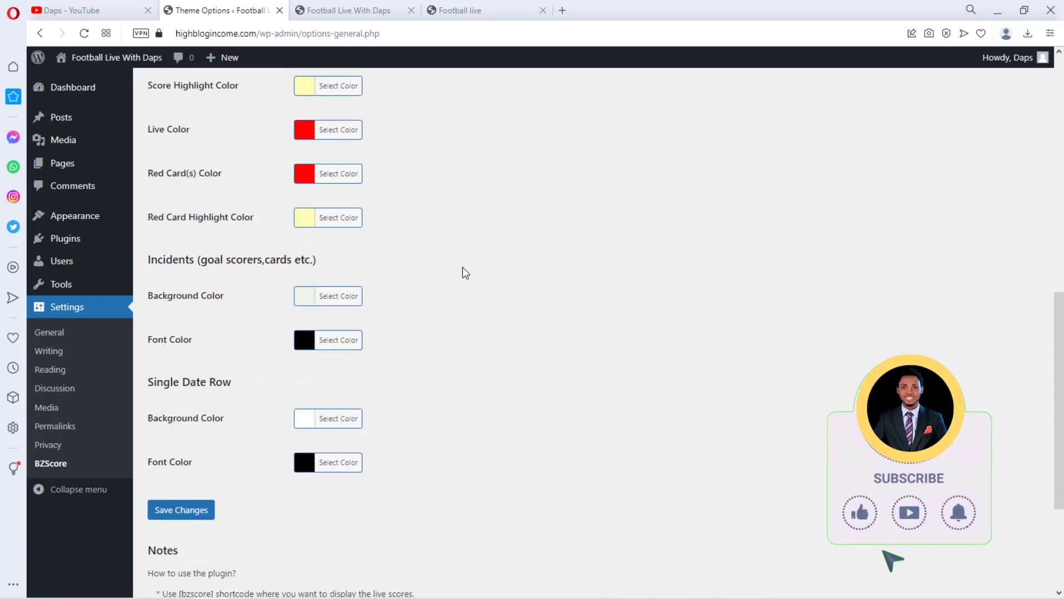
scroll(461, 262, down, 3)
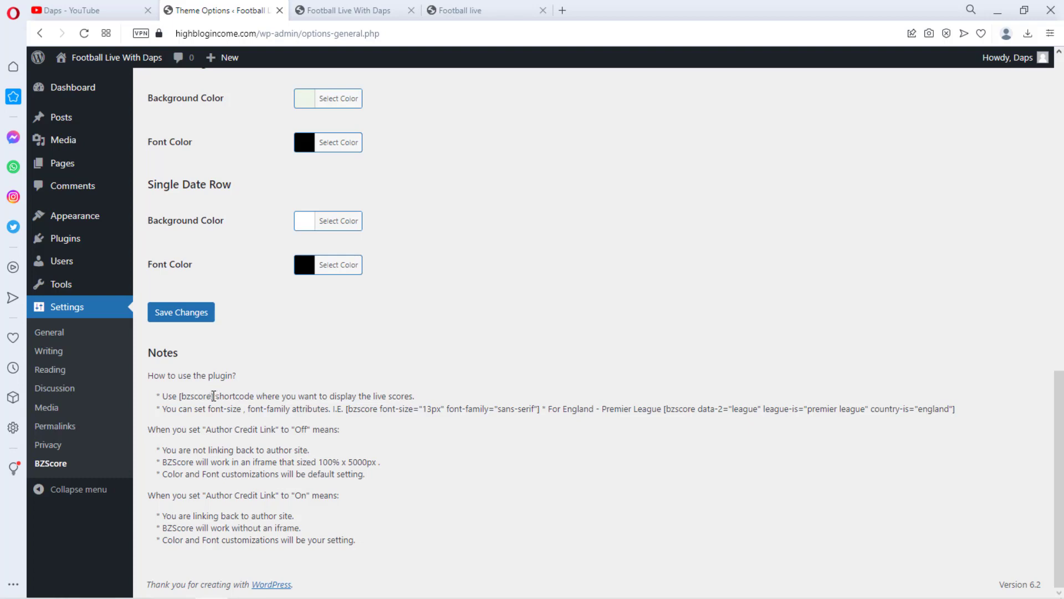
Copy the [bzscore] shortcode from the usage notes and save the BZScore settings
drag(213, 396, 180, 398)
key(ctrl+c)
click(194, 369)
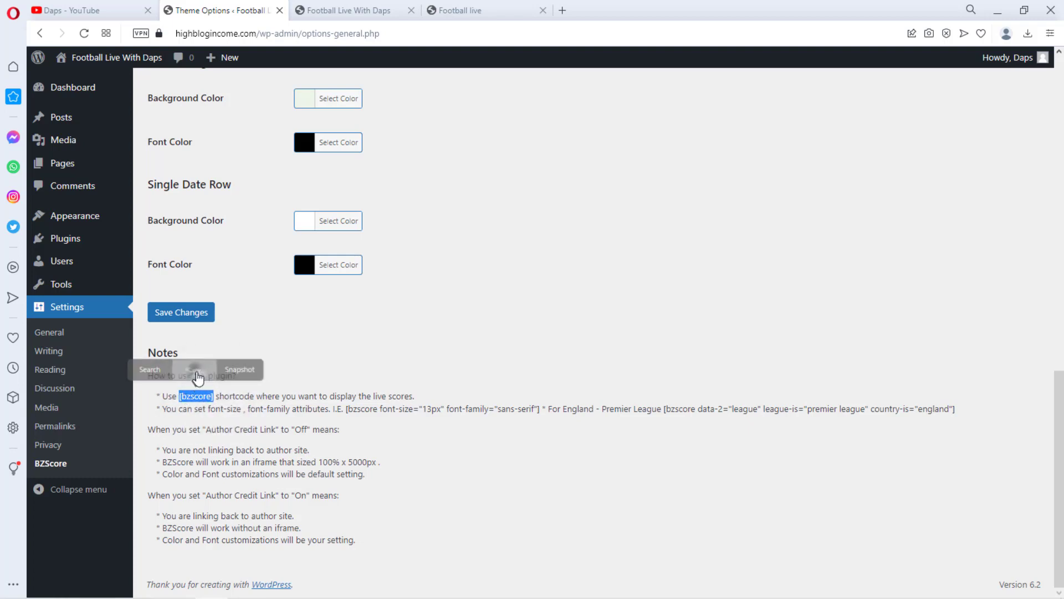
click(188, 320)
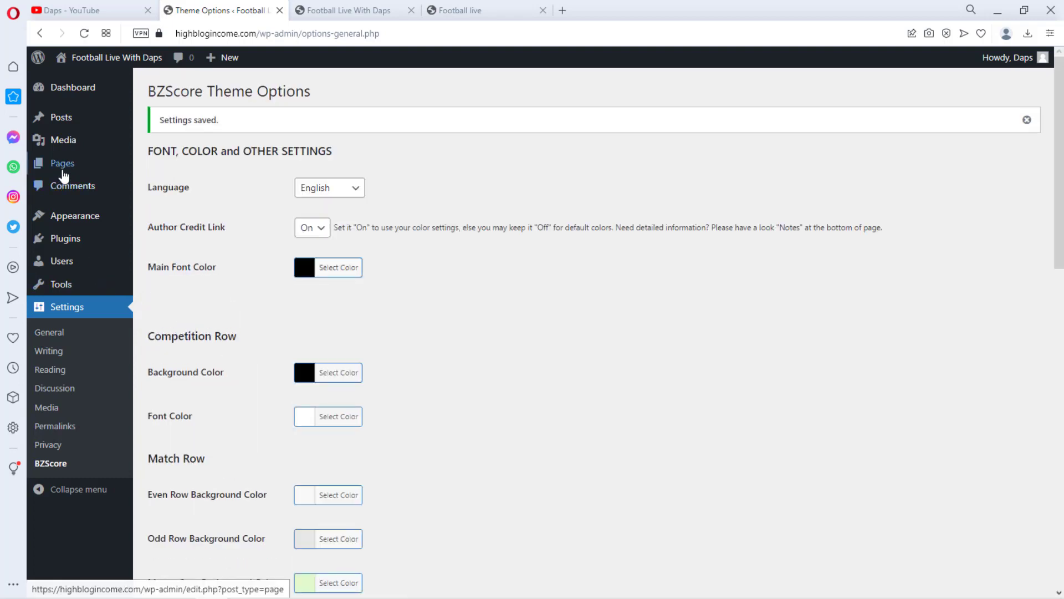
Edit the Home page, add a Shortcode block containing [bzscore], and update the page
mouse_move(64, 166)
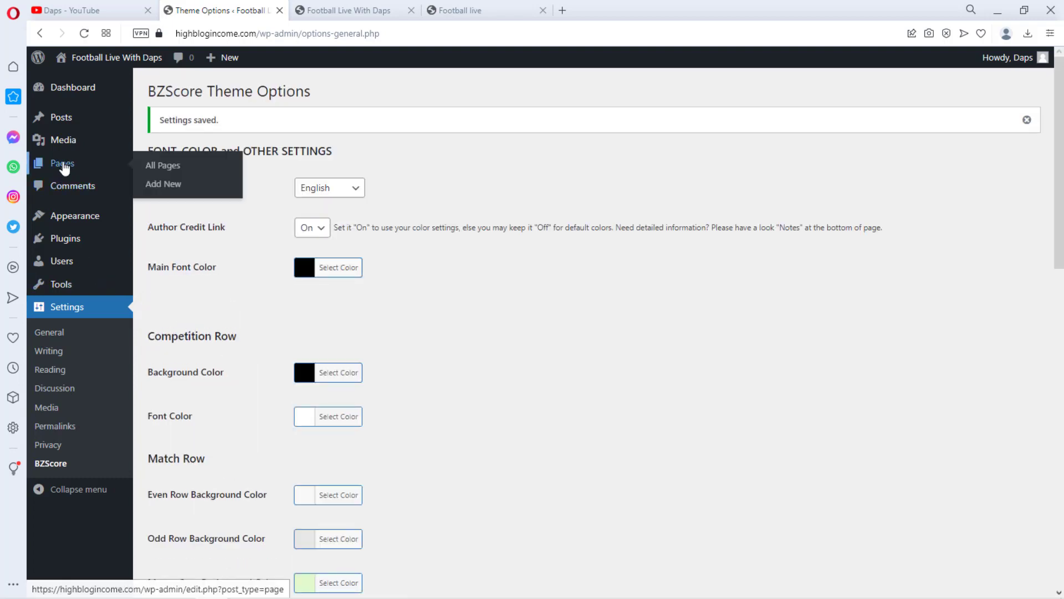
click(152, 164)
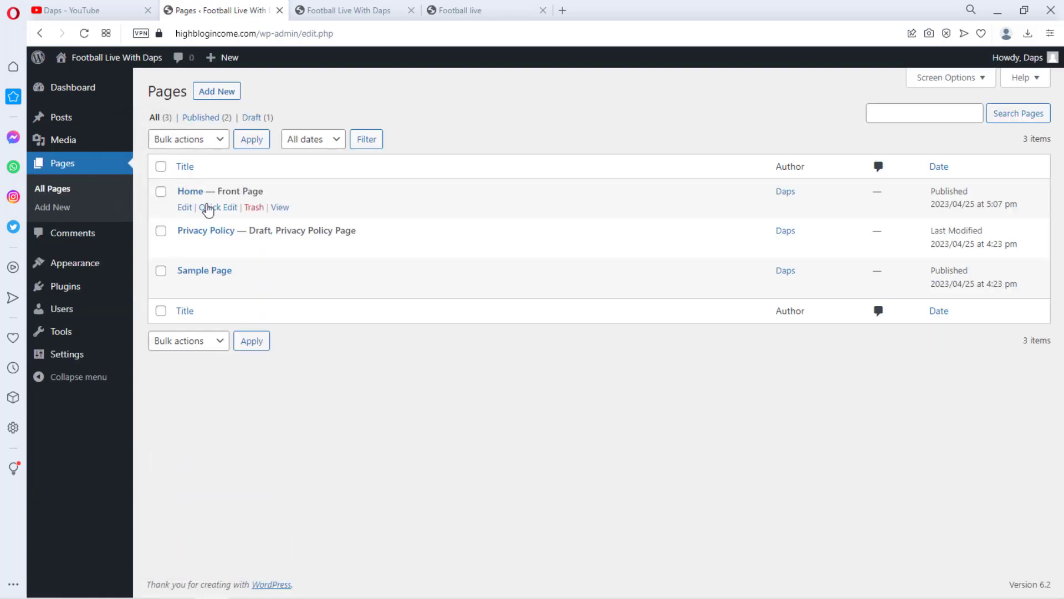
click(185, 209)
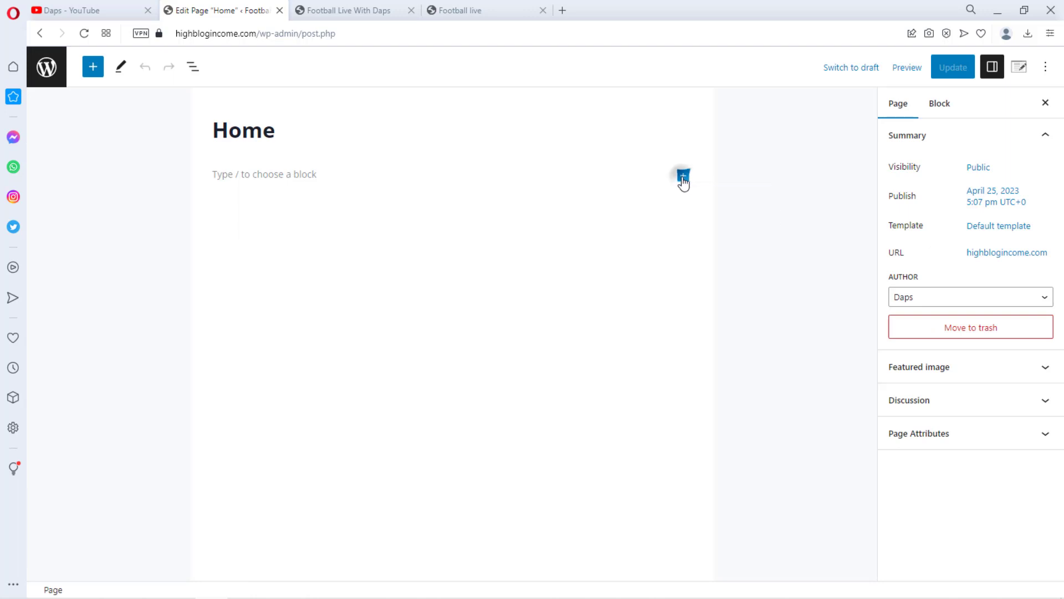
click(683, 178)
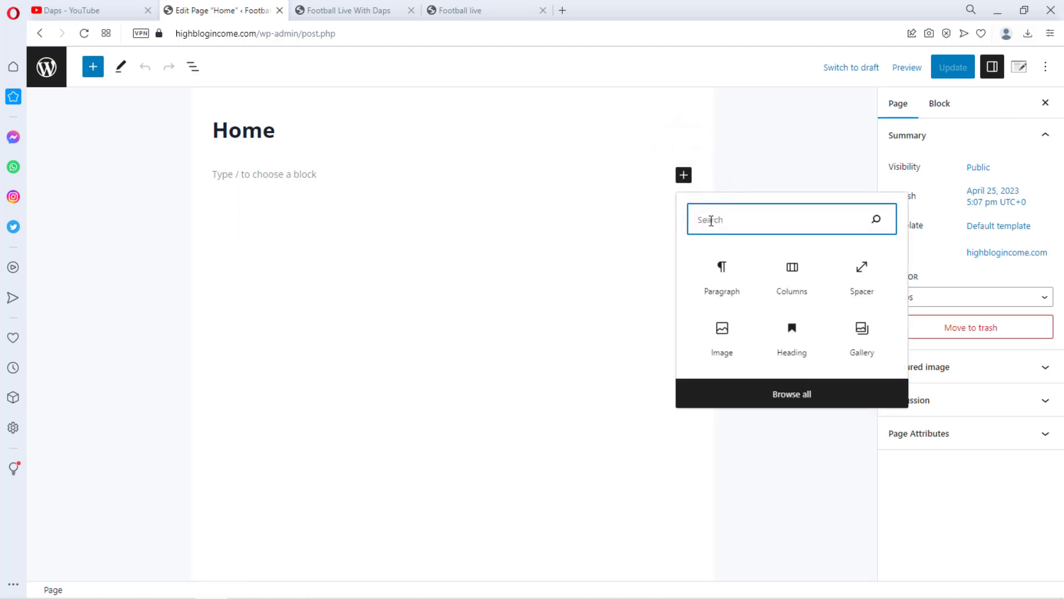
text(s)
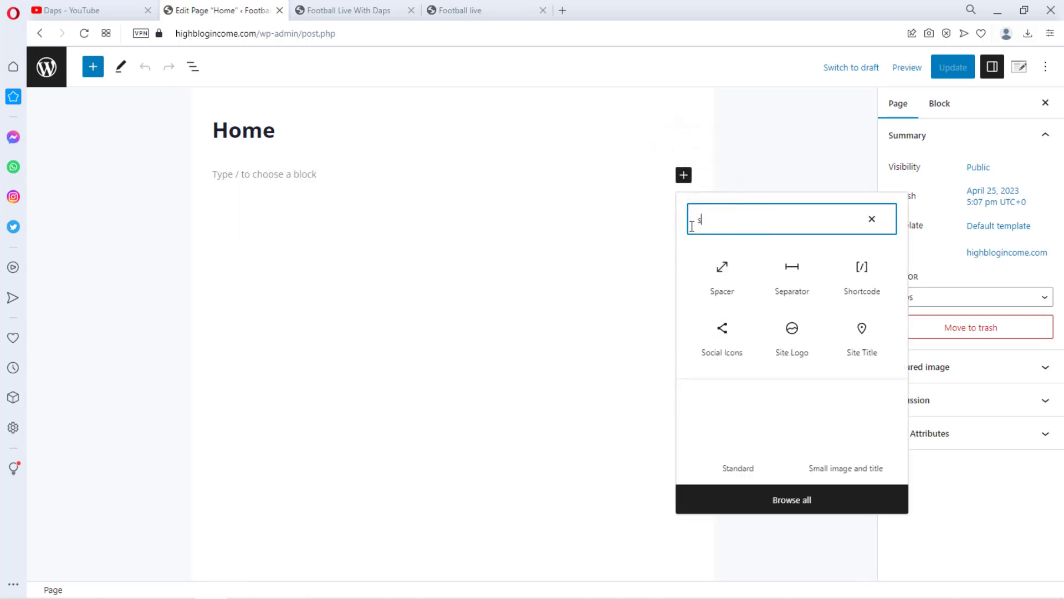
text(hort)
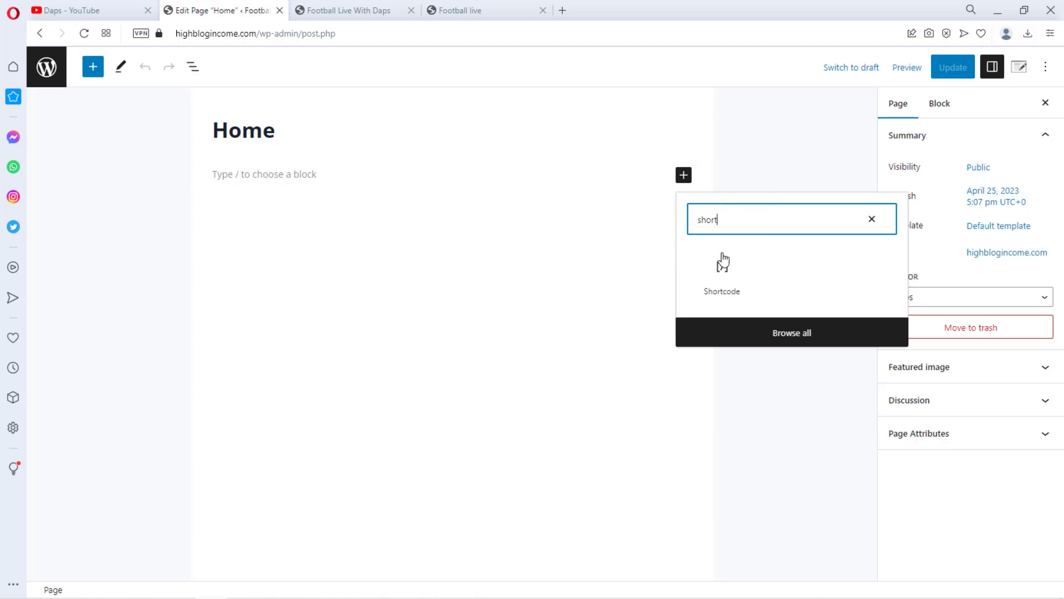
click(722, 265)
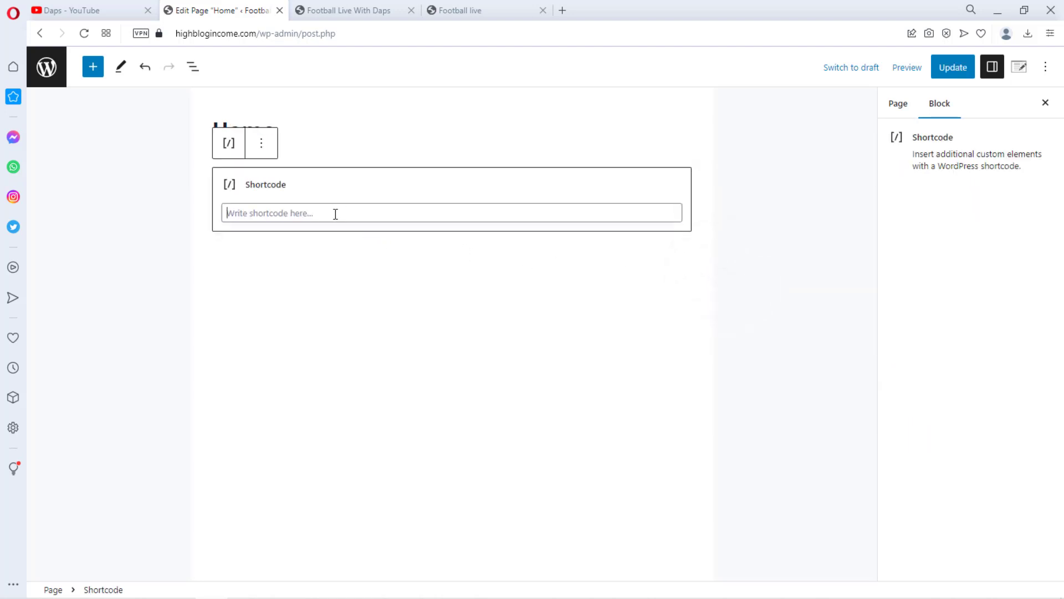
key(ctrl+v)
click(953, 66)
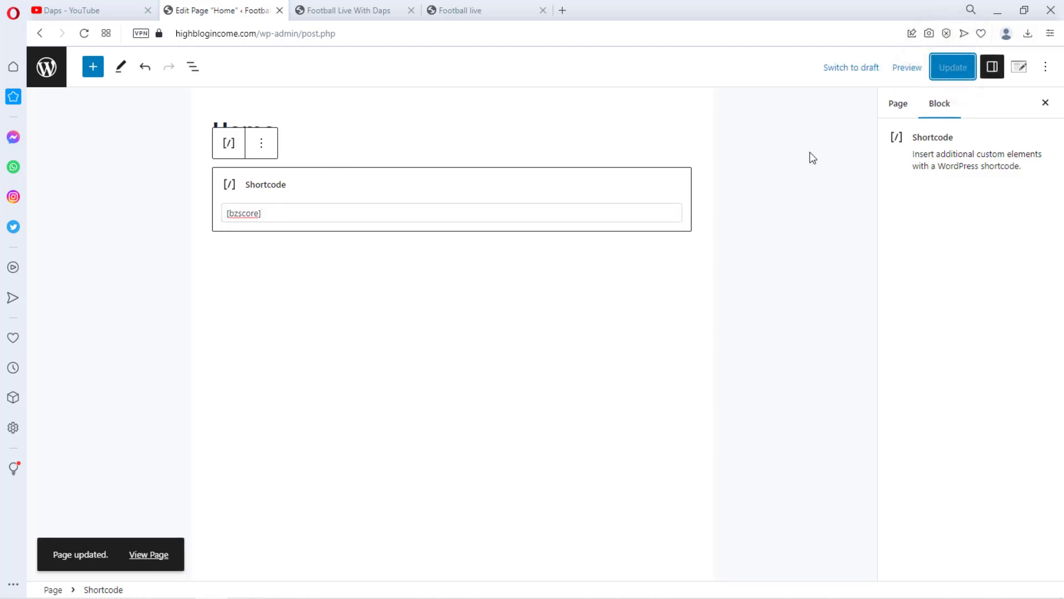
Leave the editor, reload the front page in the site tab and scroll through the live scores table
click(47, 72)
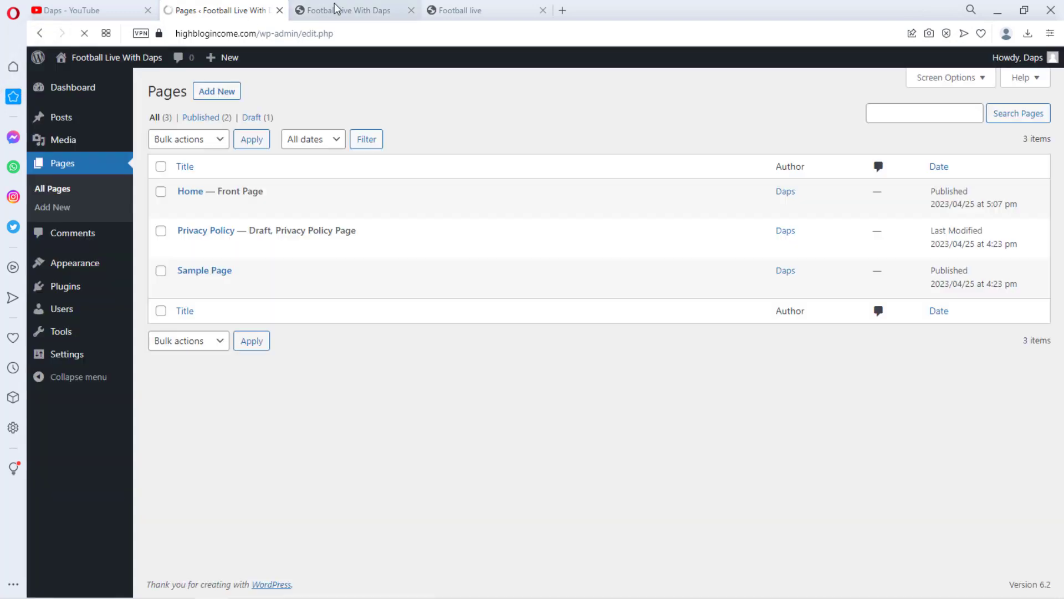
click(339, 10)
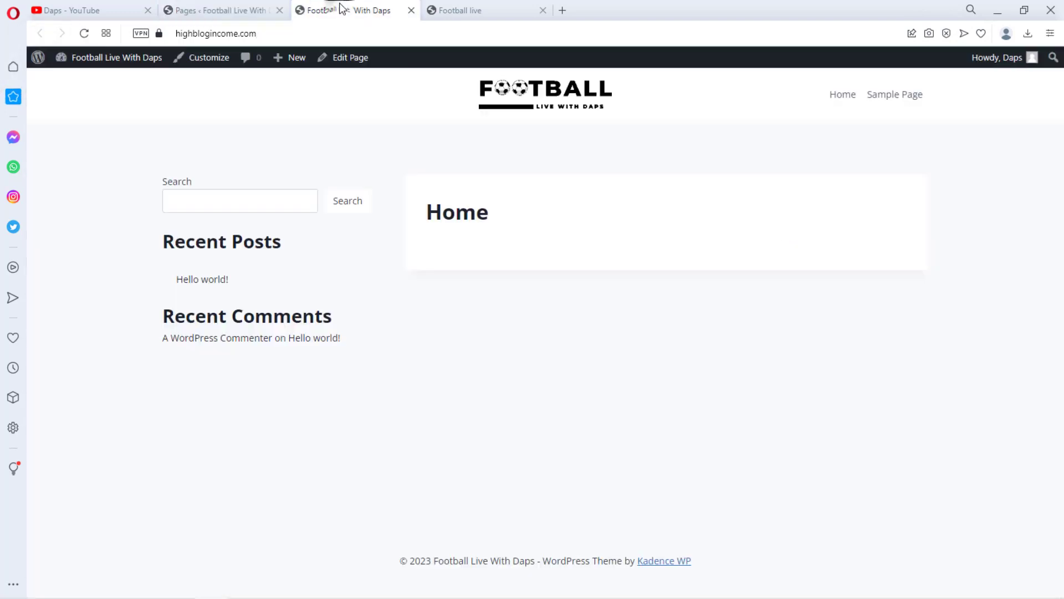
click(84, 33)
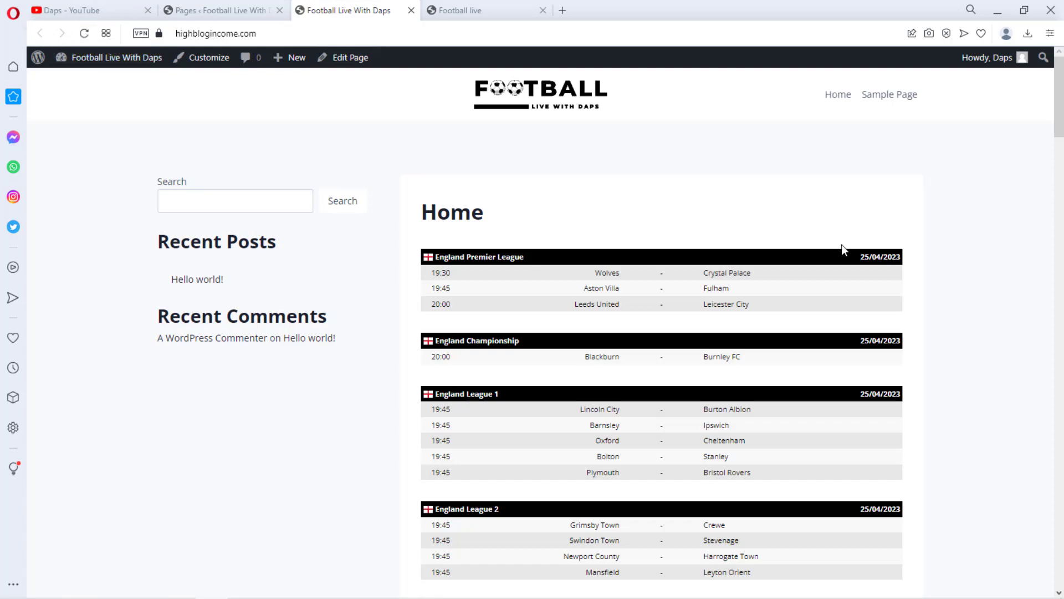
scroll(842, 249, down, 15)
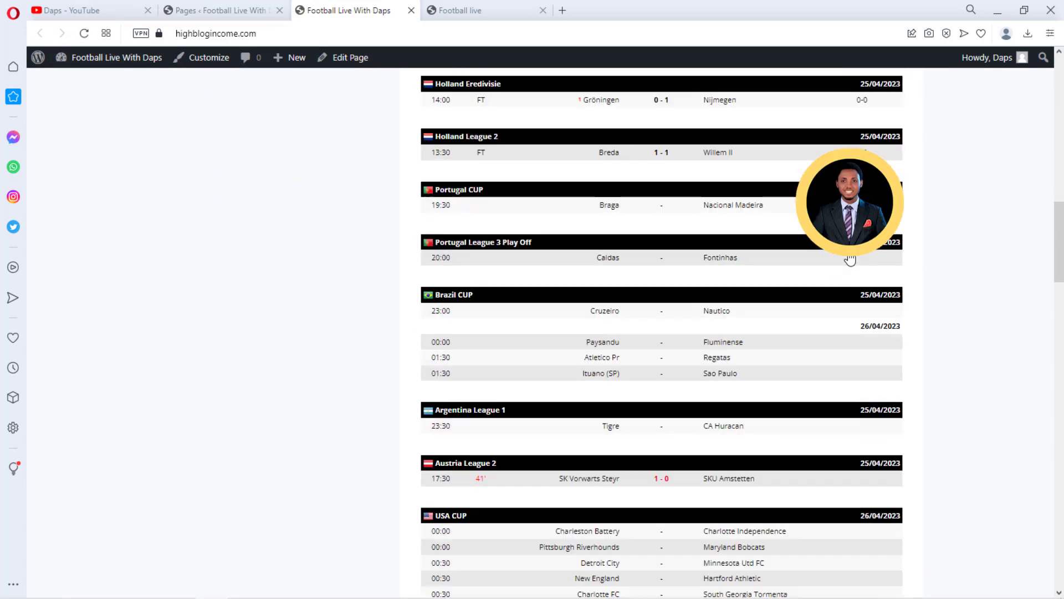
scroll(850, 260, down, 13)
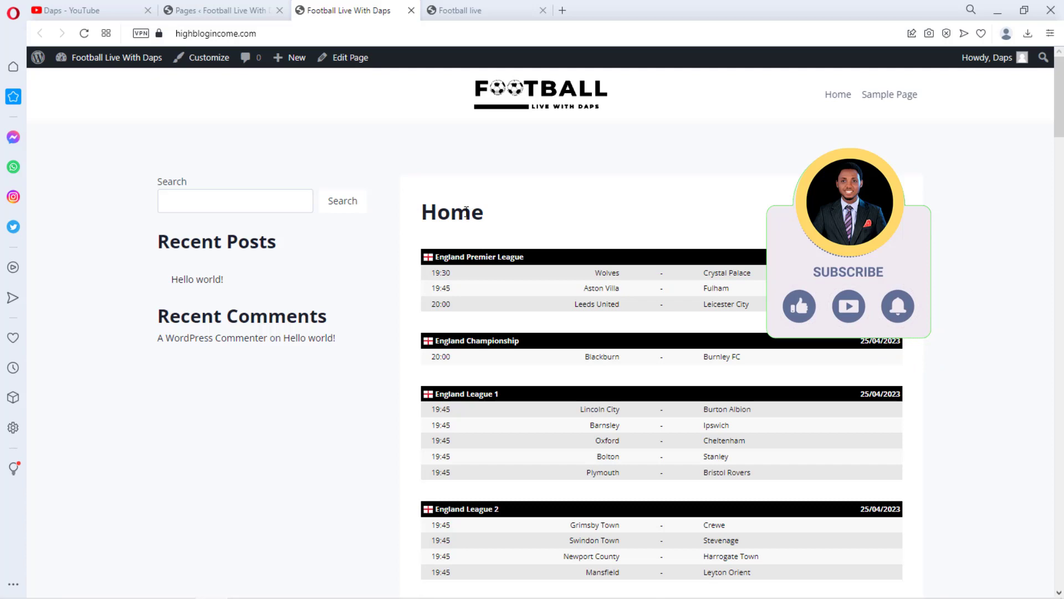
Add a heading reading Live Scores above the shortcode block on the Home page and update it
click(222, 8)
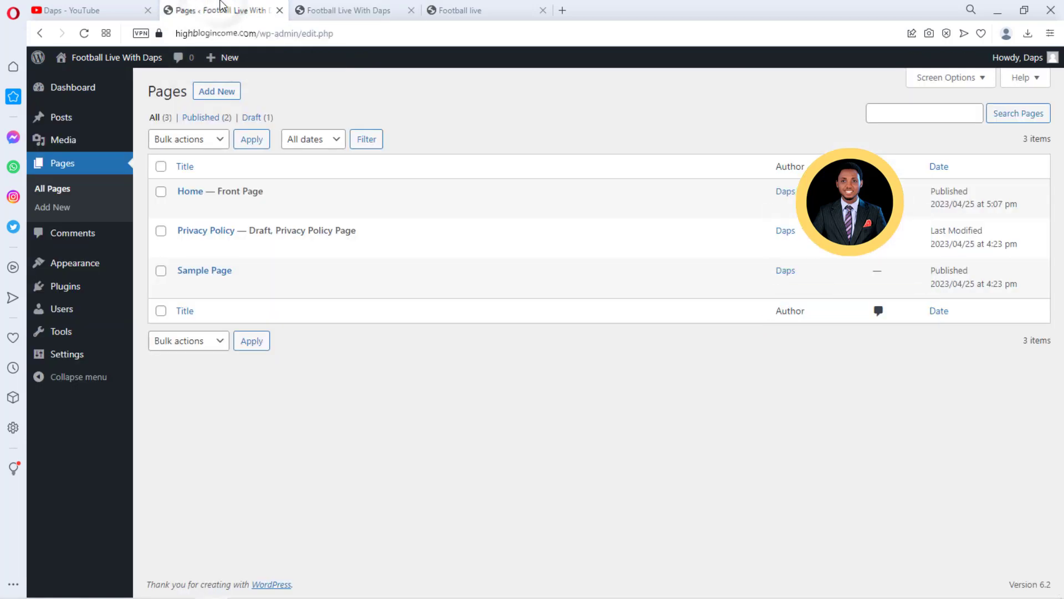
click(184, 210)
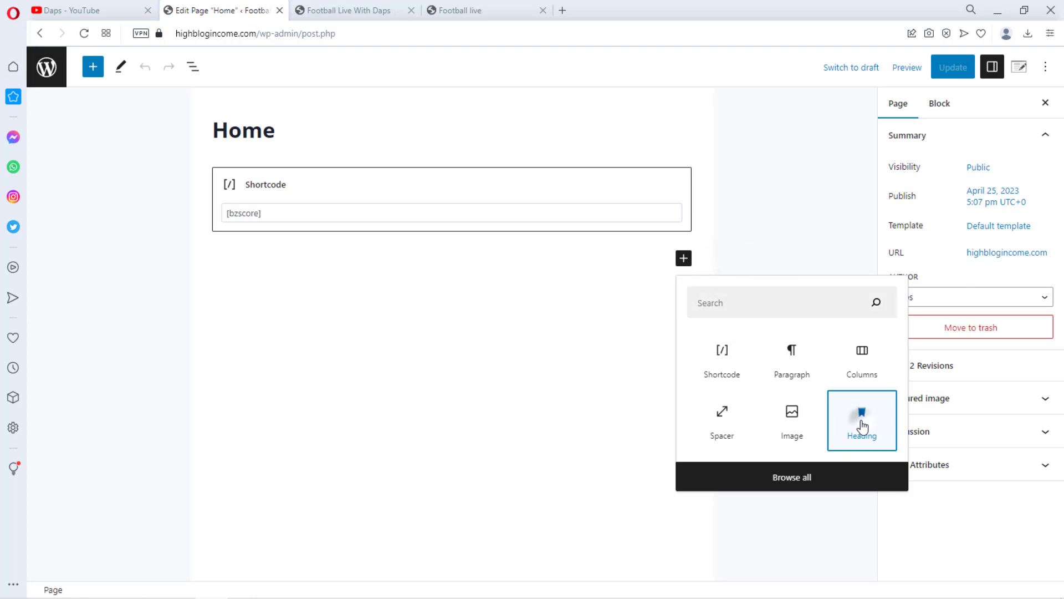
click(863, 426)
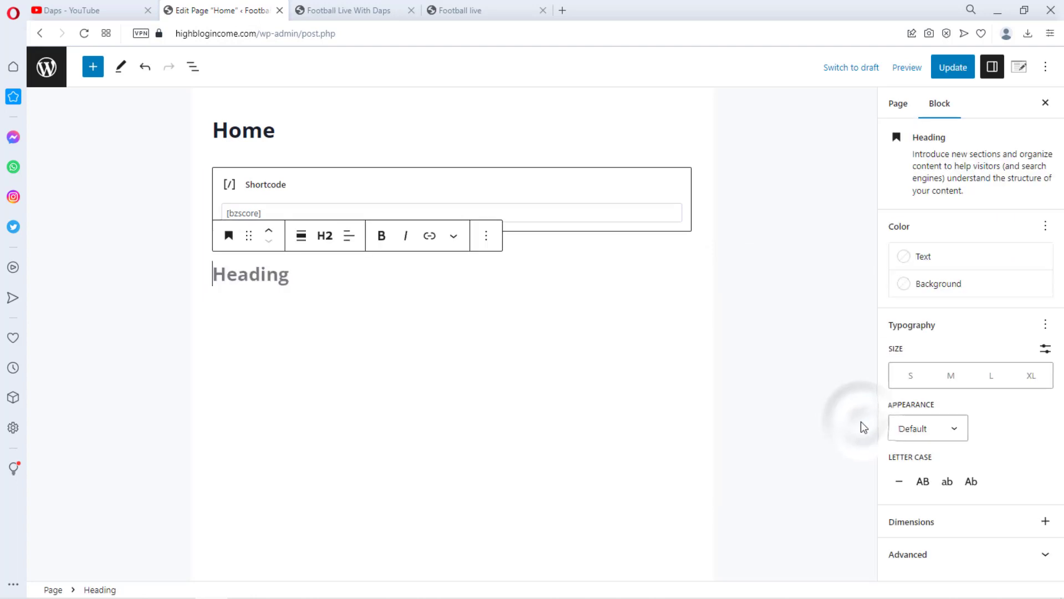
click(268, 230)
click(285, 181)
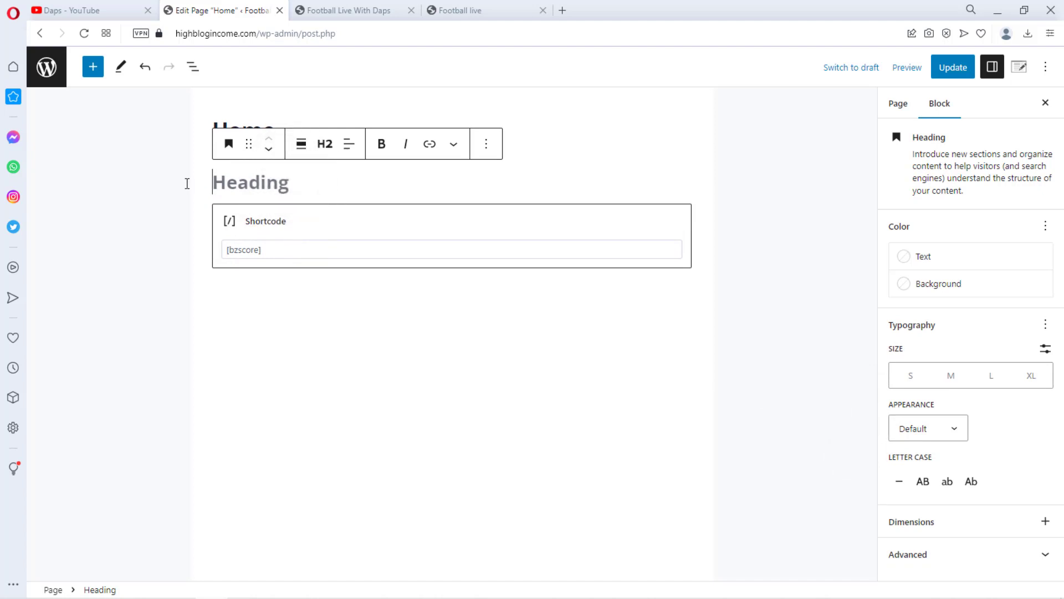
text(Liv)
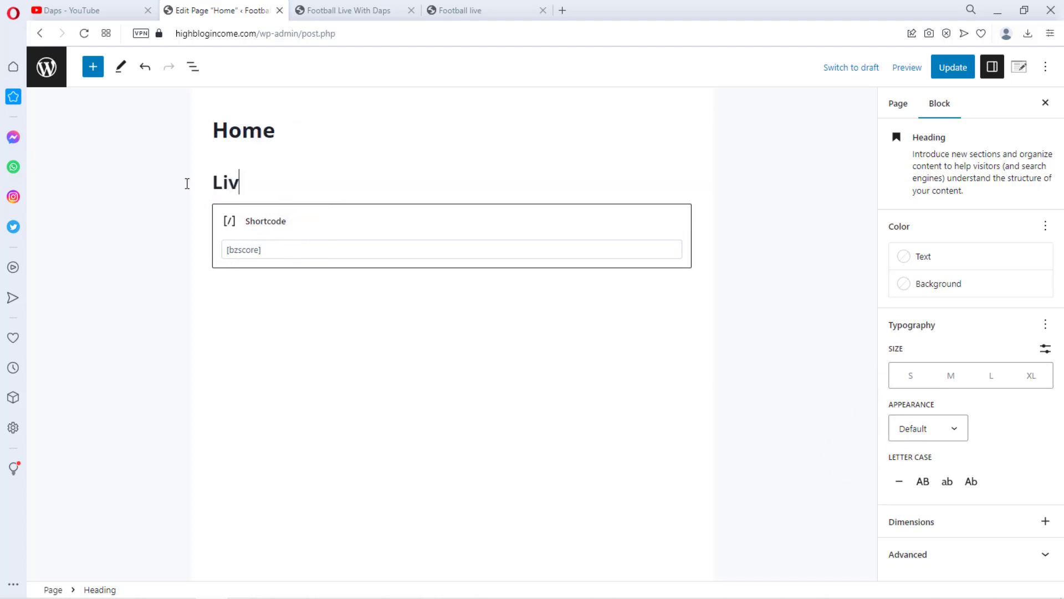
text(e SCORE)
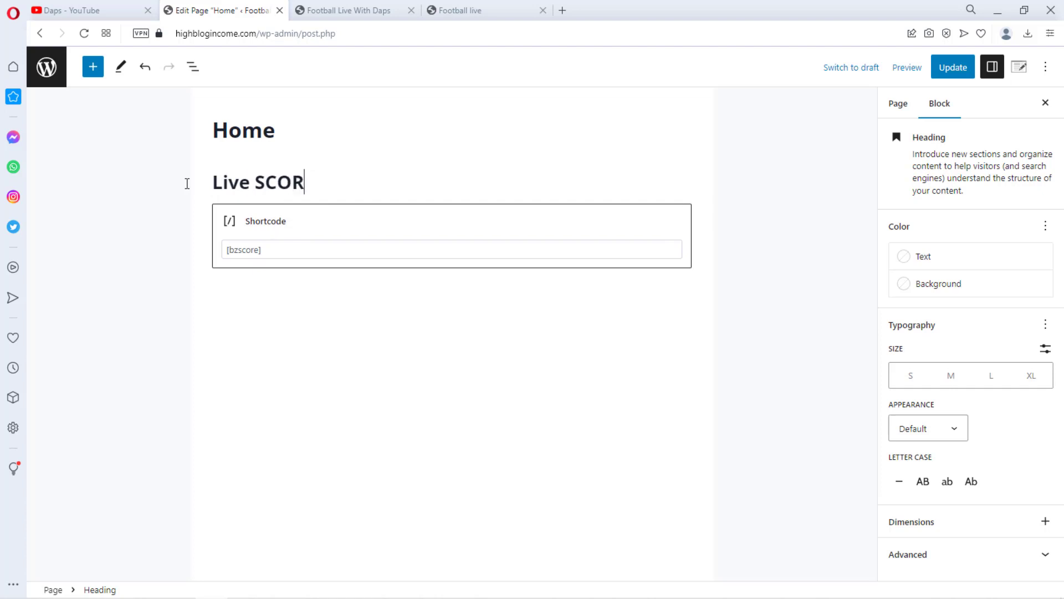
key(BackSpace)
key(BackSpace)
key(BackSpace)
text(ores)
click(953, 67)
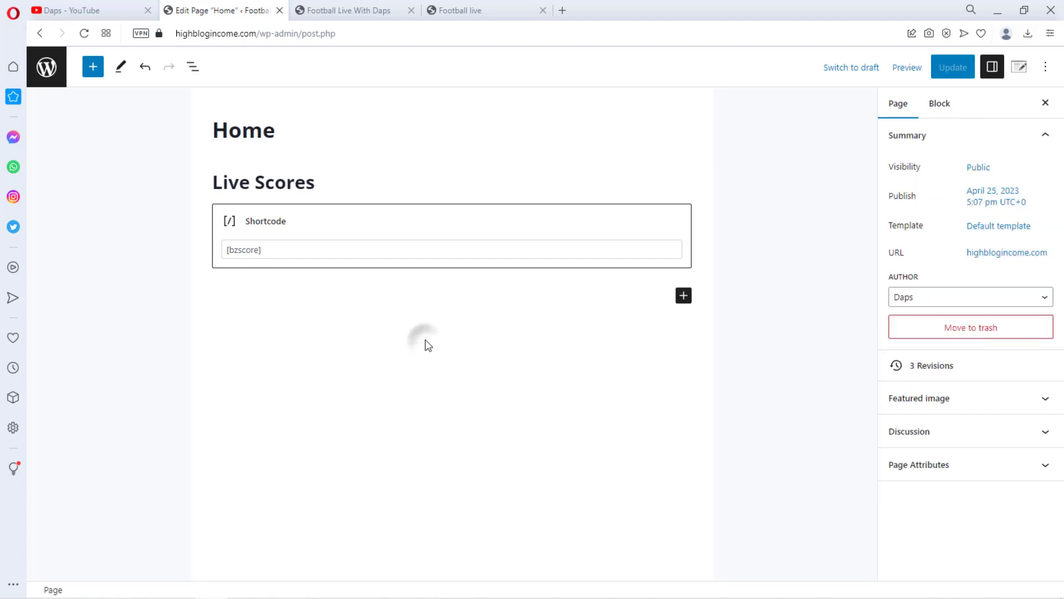
Remove the added heading block, retitle the page Live Scores, and update the page
click(308, 184)
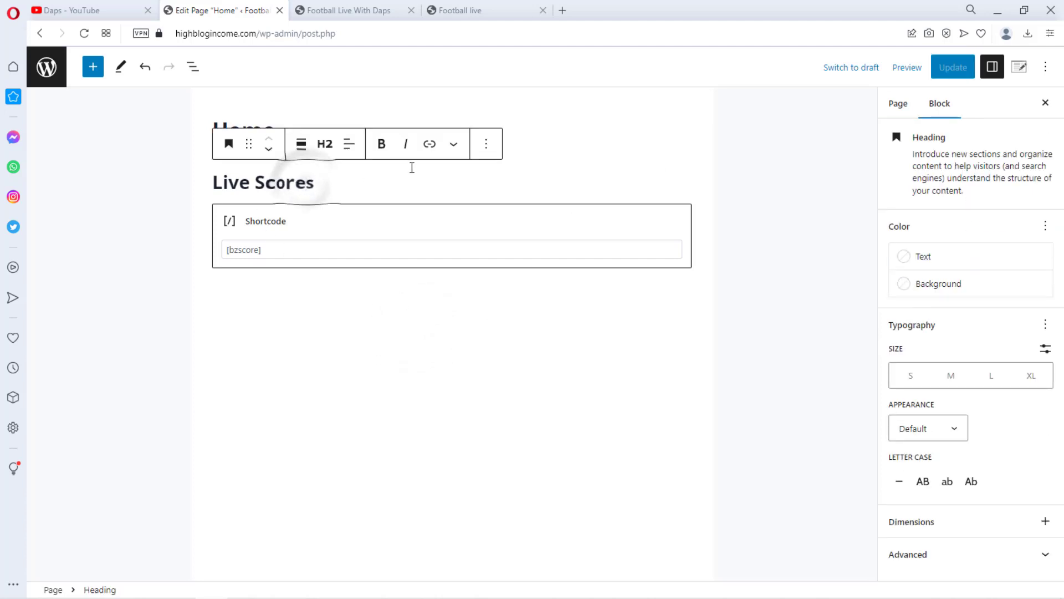
click(485, 144)
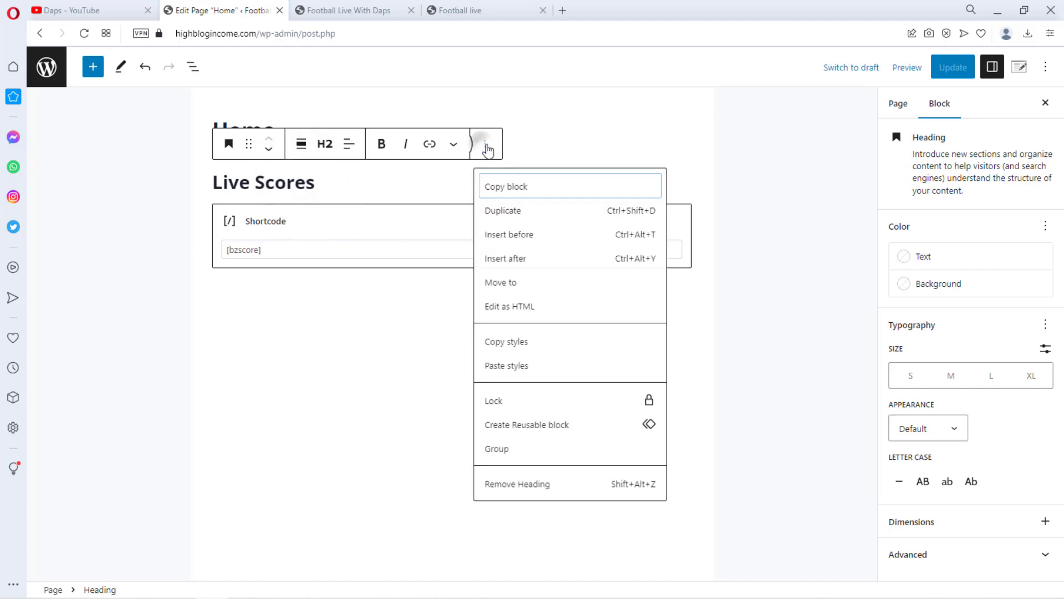
click(498, 485)
click(948, 70)
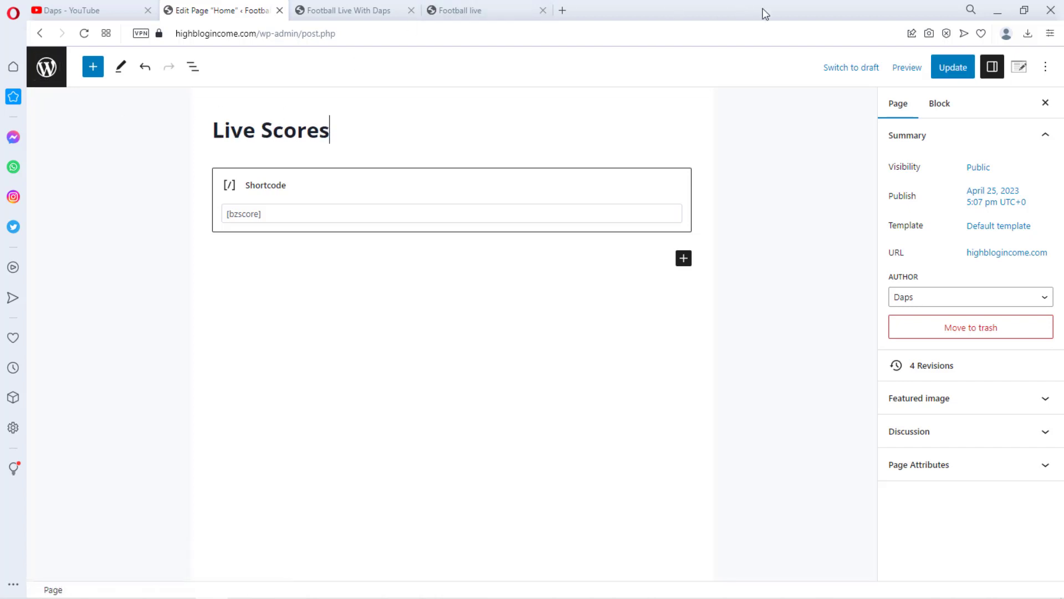
click(944, 65)
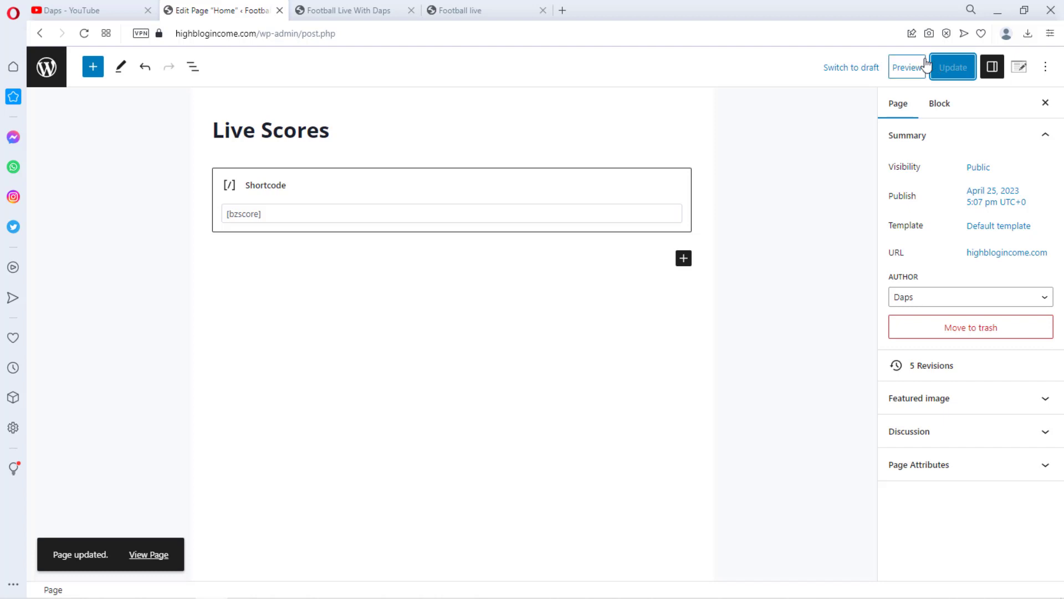
Reload the front page in the site tab and scroll through the retitled live scores page
click(341, 10)
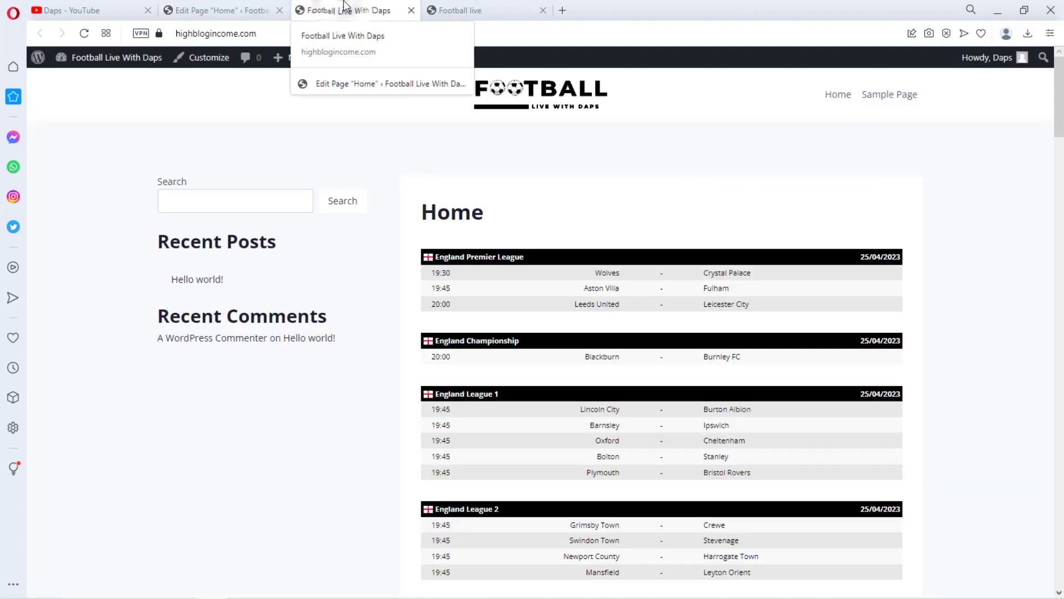
click(84, 33)
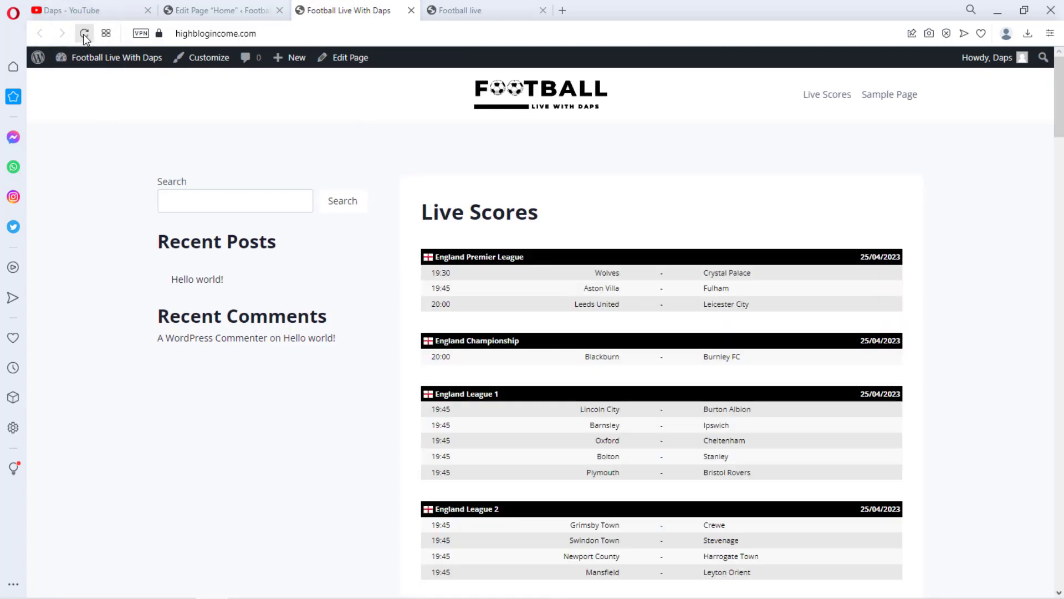
scroll(696, 302, down, 12)
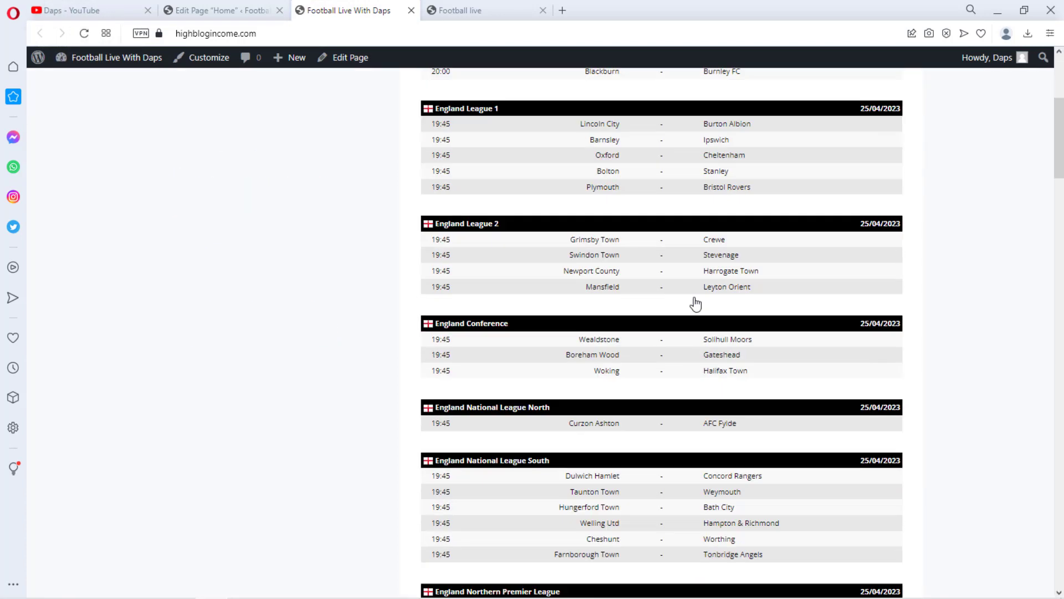
scroll(686, 288, up, 1)
scroll(683, 268, up, 15)
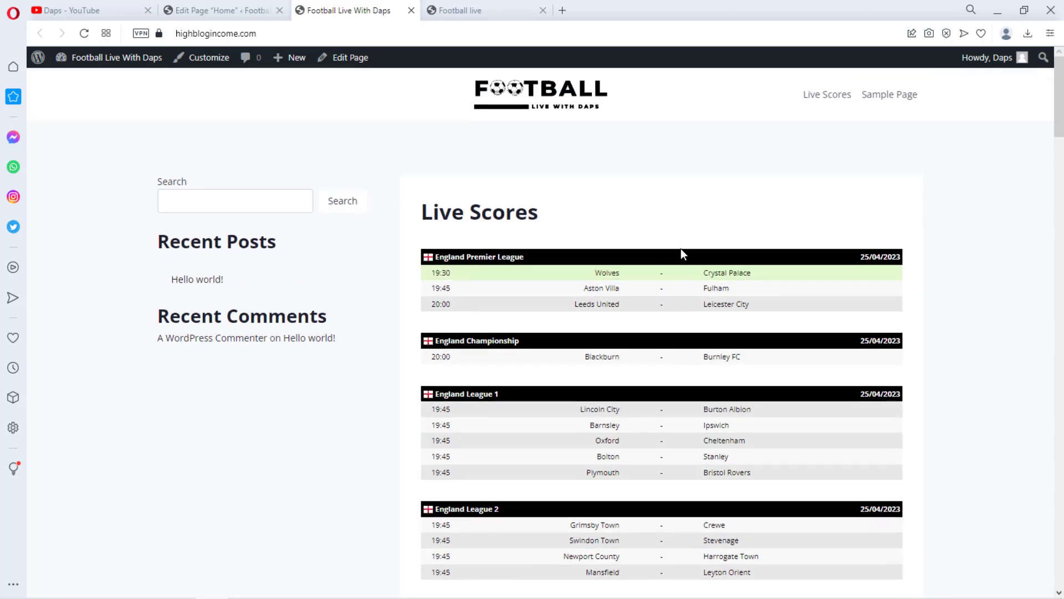
Leave the page editor and compare the front page with the example live-score site's layout
click(196, 12)
click(49, 69)
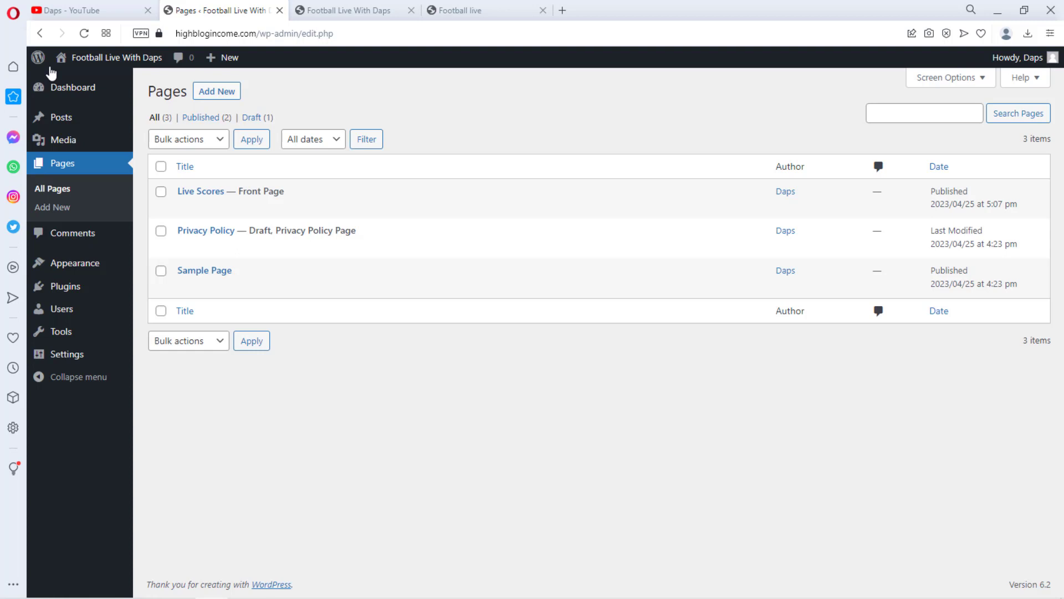
click(475, 2)
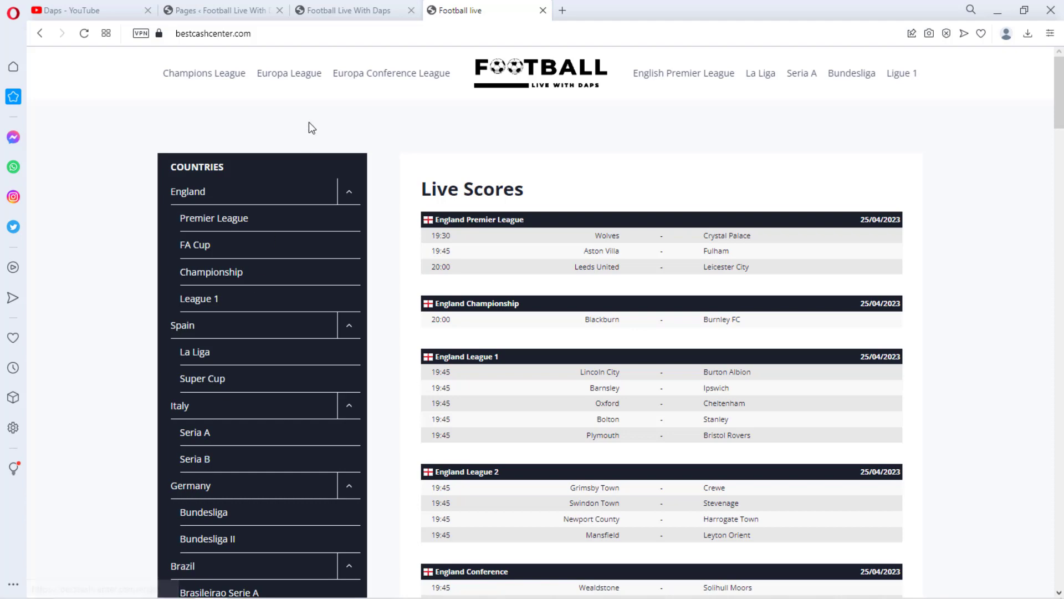
click(355, 11)
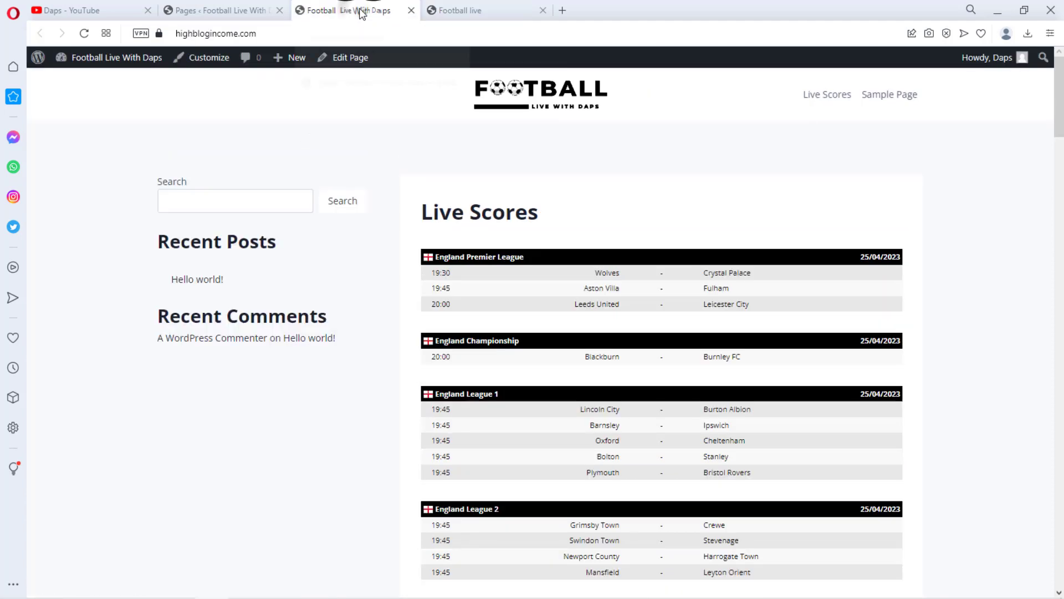
click(228, 10)
Open the BZScore settings page from the admin menu
mouse_move(91, 291)
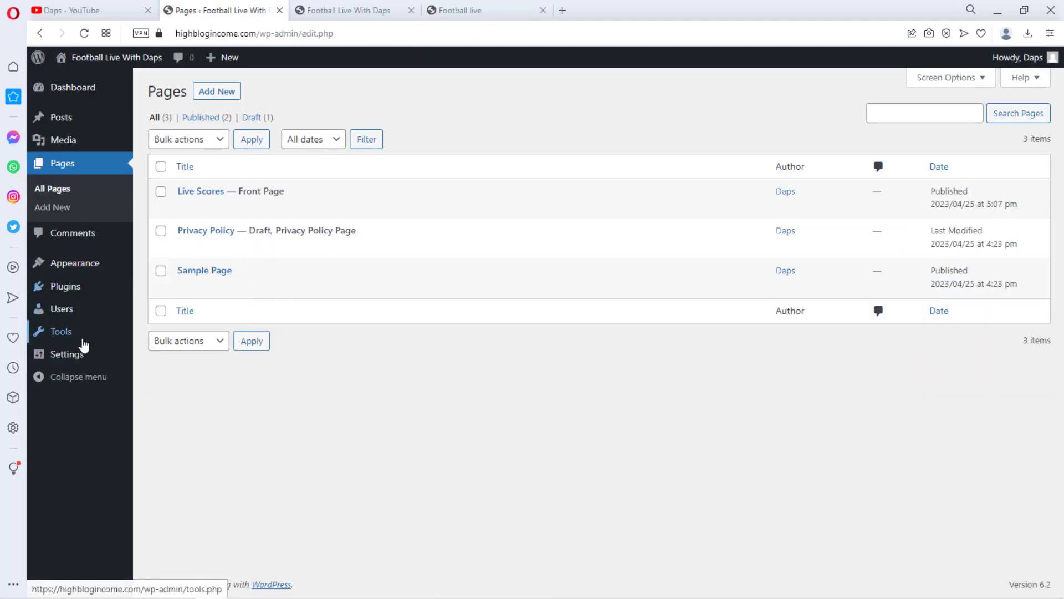
mouse_move(83, 355)
click(165, 488)
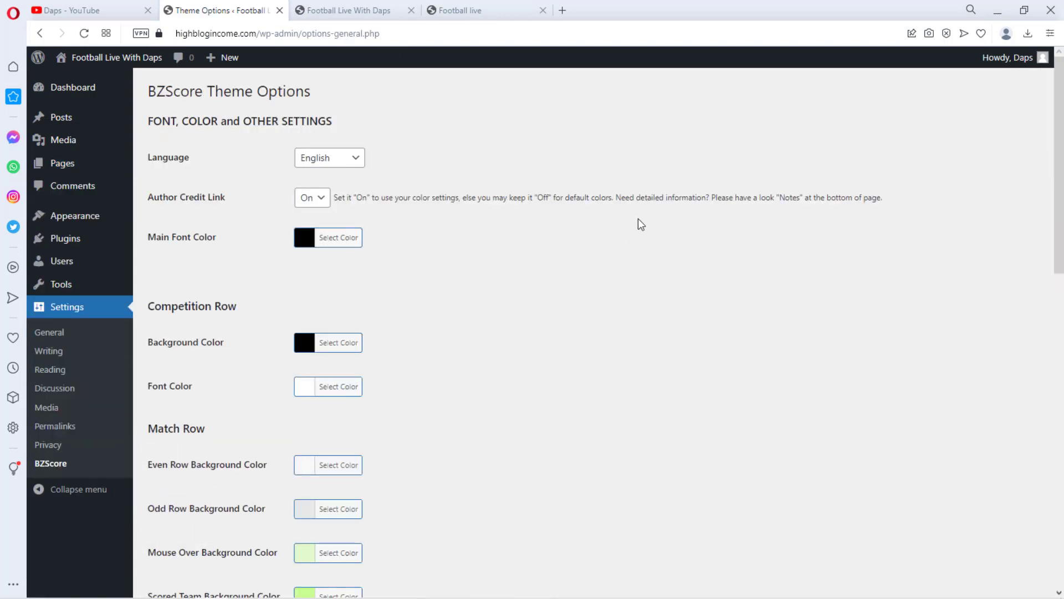
Read the BZScore usage notes and compare the example live-score site with the site's own front page
scroll(644, 238, down, 15)
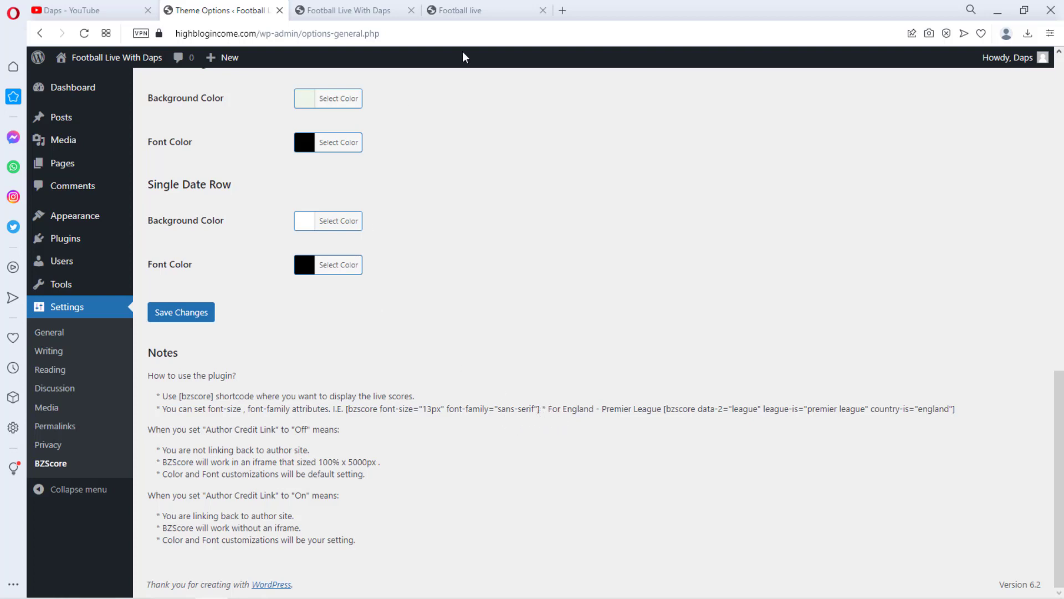
click(480, 8)
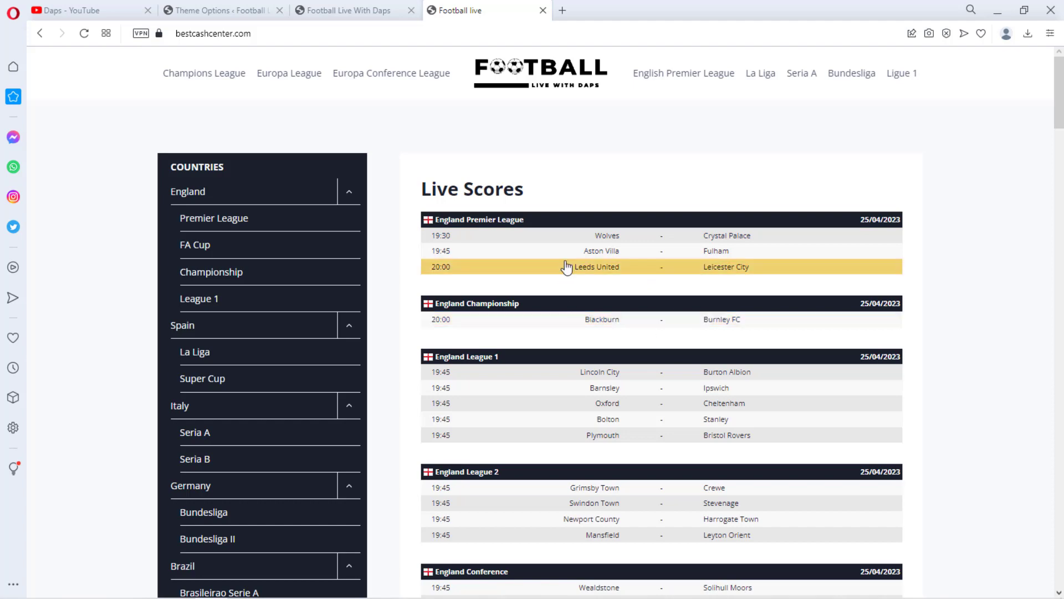
click(344, 10)
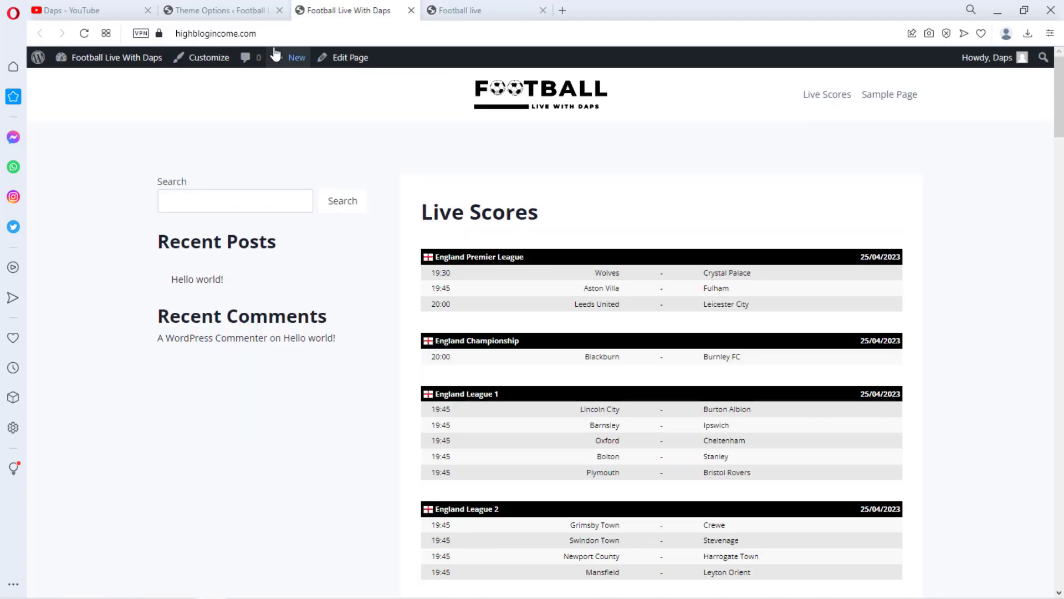
click(241, 12)
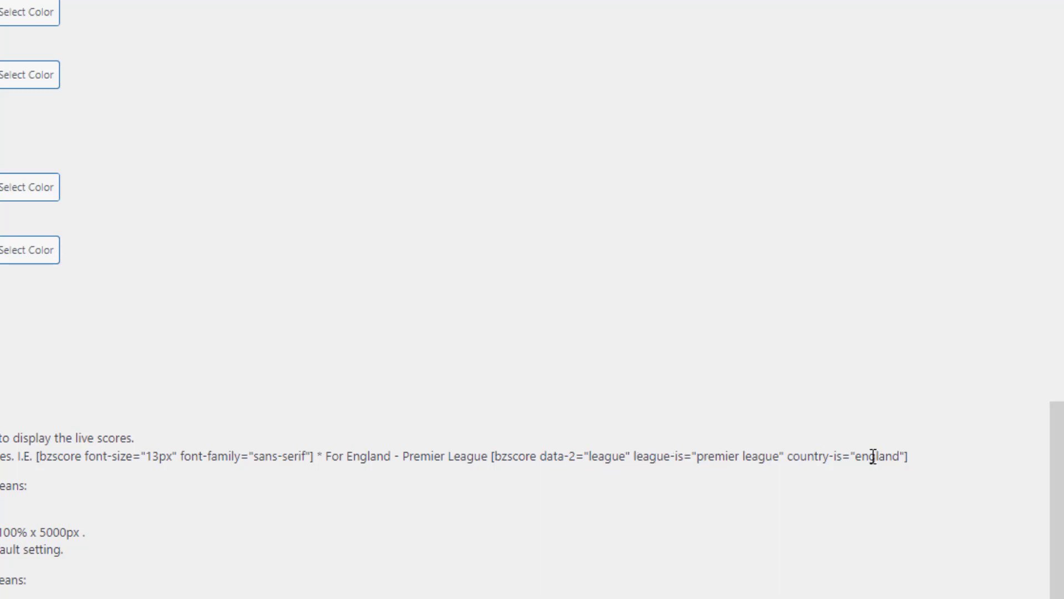
Copy the Premier League shortcode from the plugin notes and paste it into a shortcode block on a new page titled English premier League
drag(922, 456, 493, 458)
key(ctrl+c)
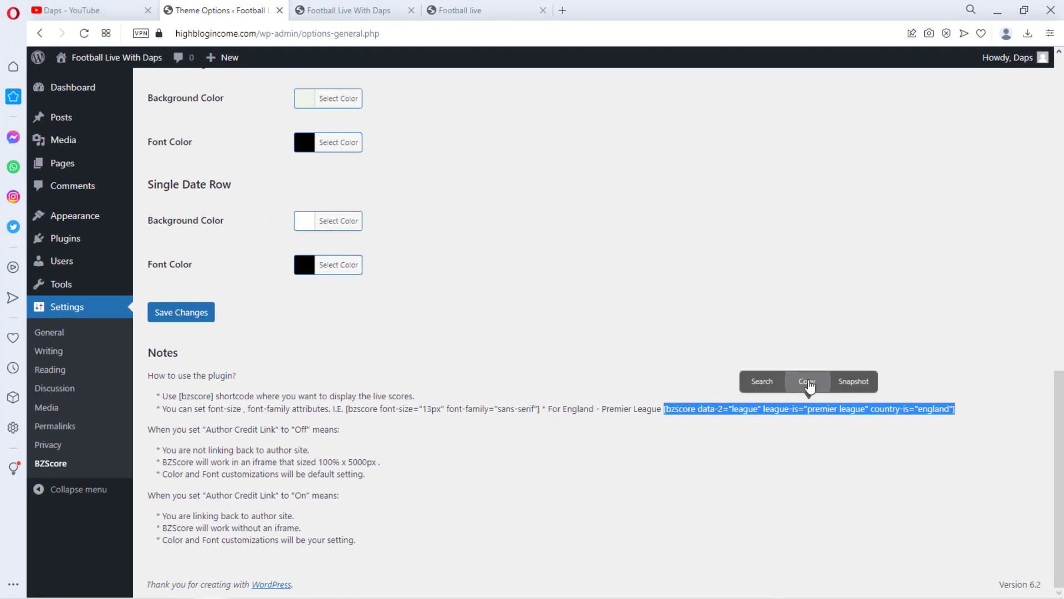
click(807, 381)
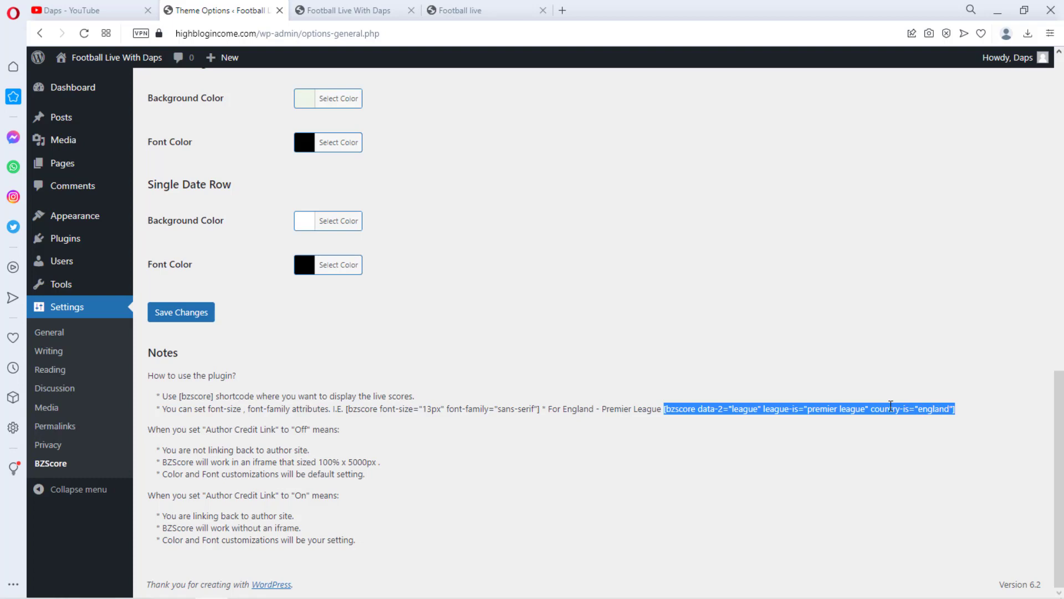
mouse_move(50, 170)
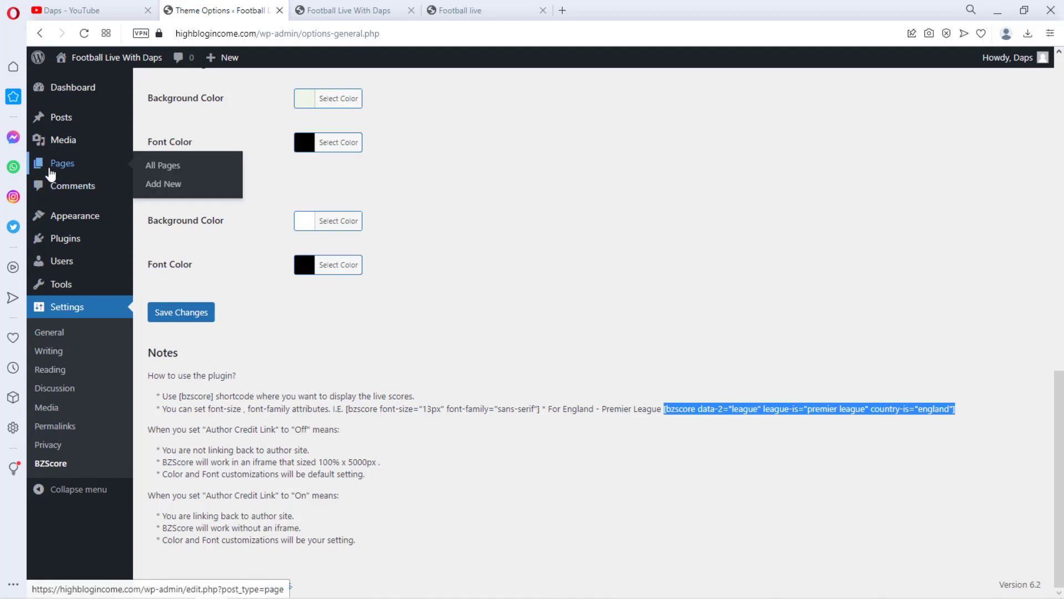
click(161, 184)
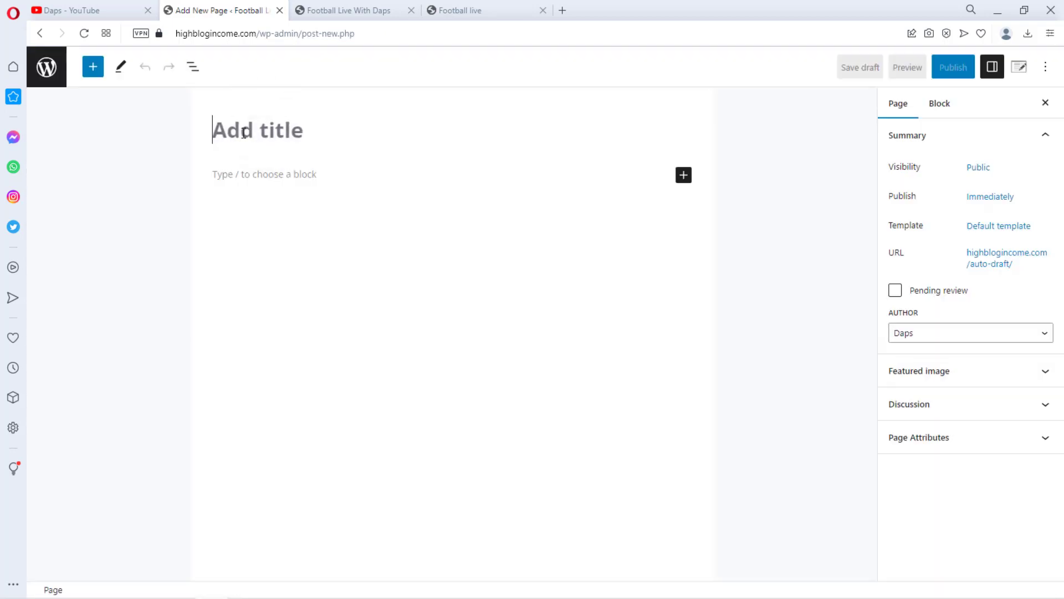
text(English premier League)
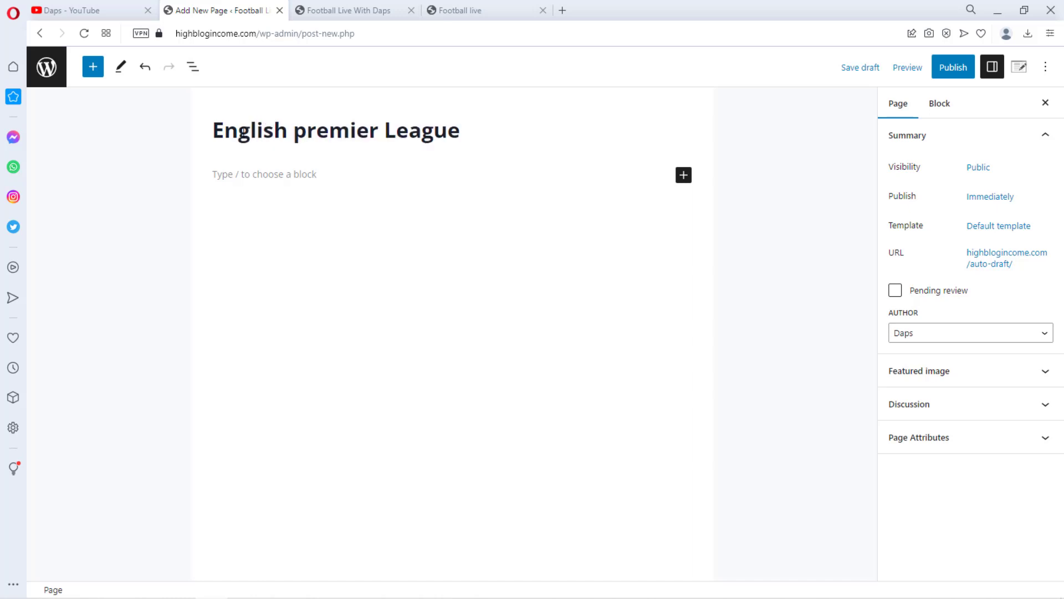
click(683, 175)
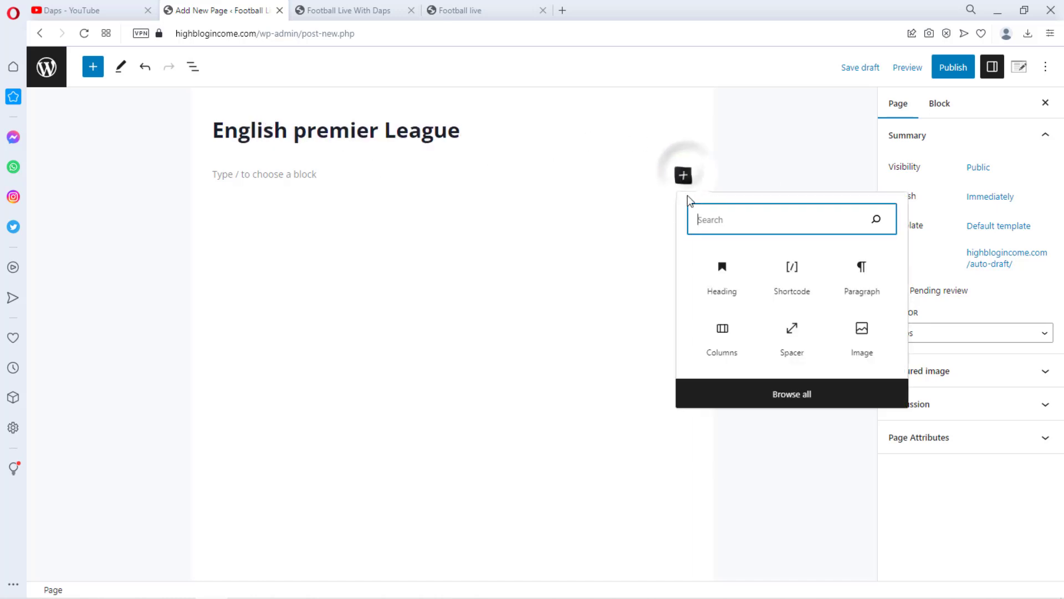
click(792, 274)
key(ctrl+v)
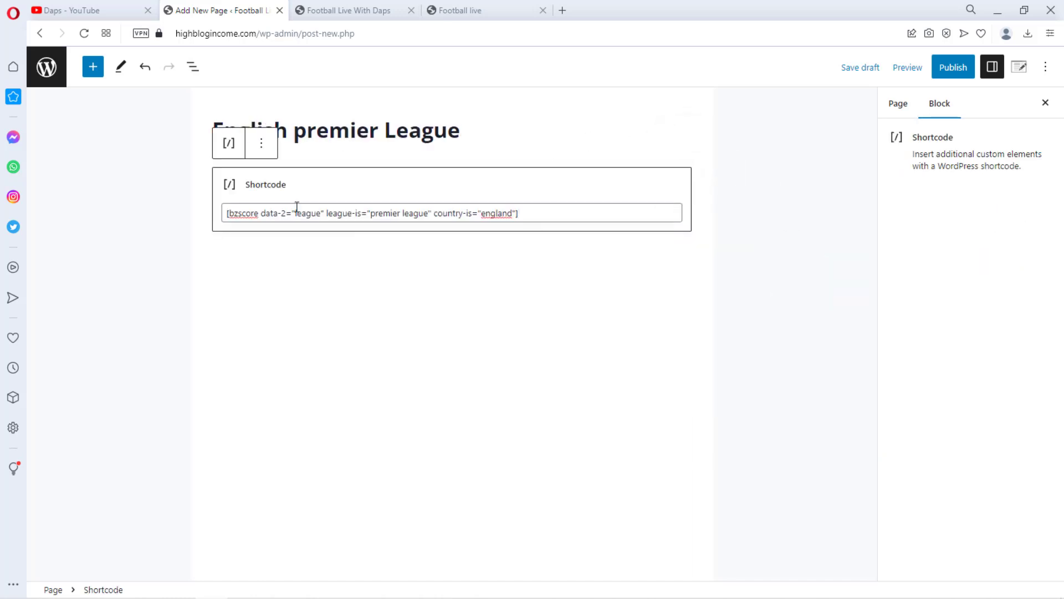
Publish the English premier League page and open its link in a new tab
click(952, 67)
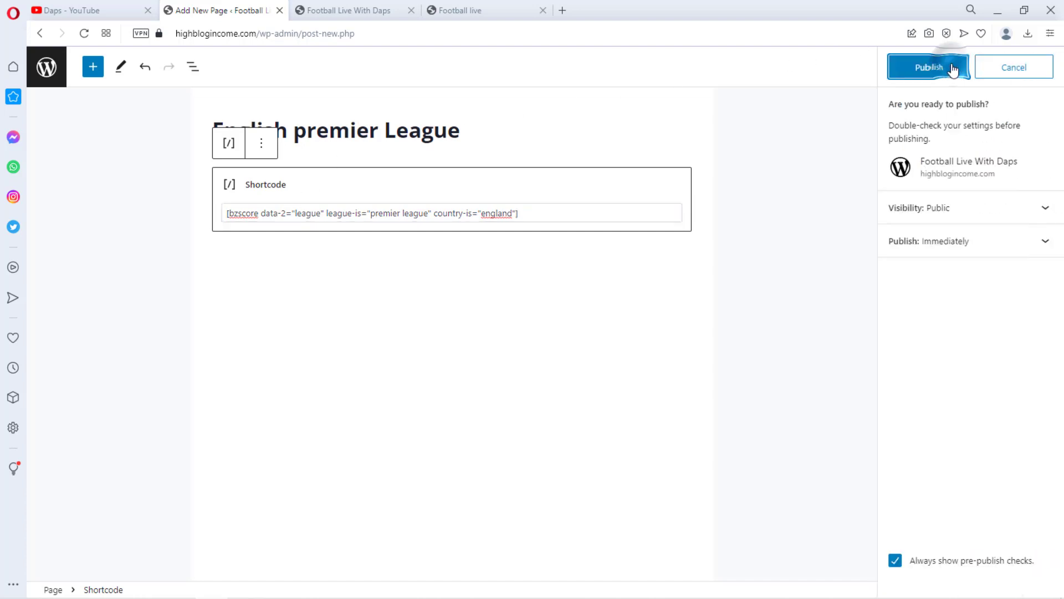
click(941, 69)
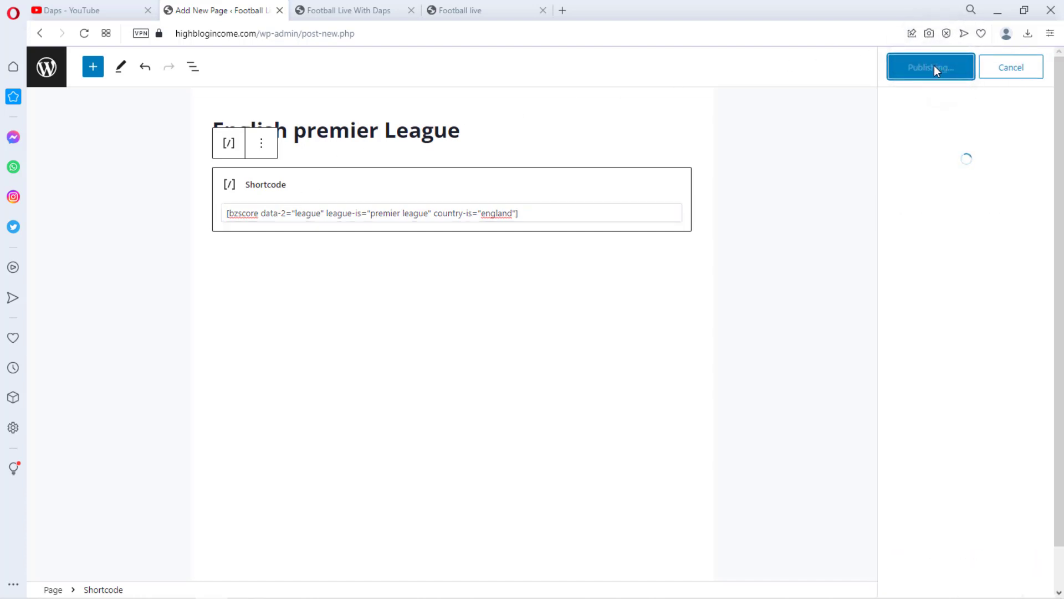
right_click(157, 562)
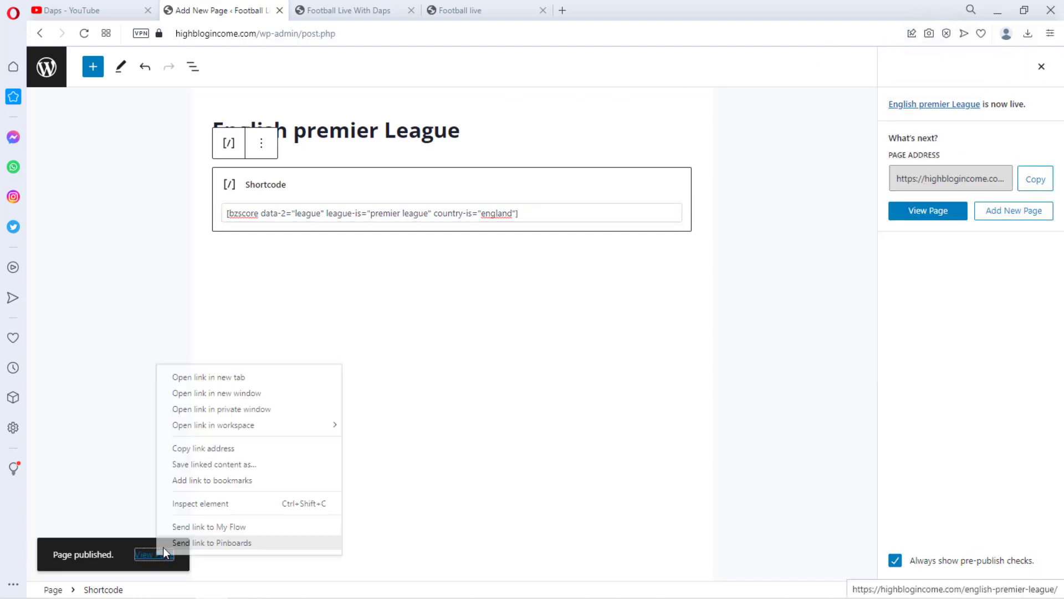
click(222, 376)
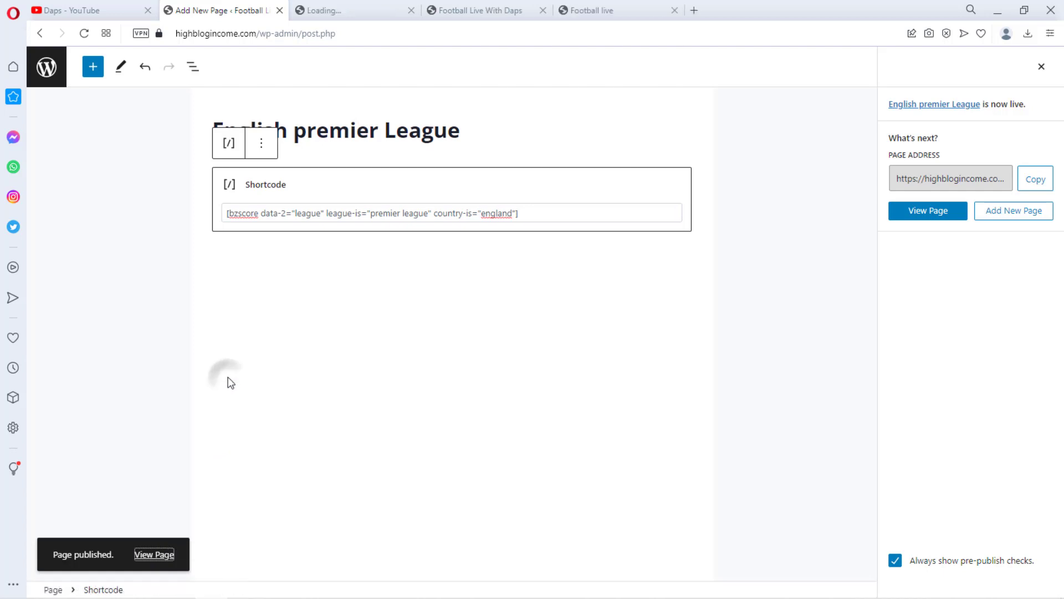
Scroll through the published English premier League page to check the fixtures table
click(348, 12)
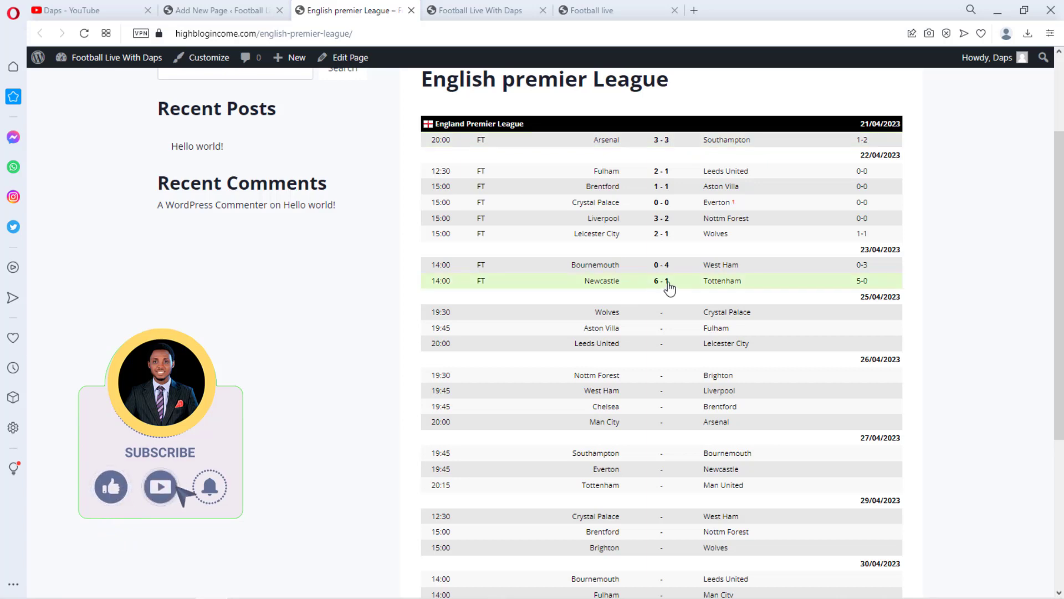
scroll(692, 285, down, 2)
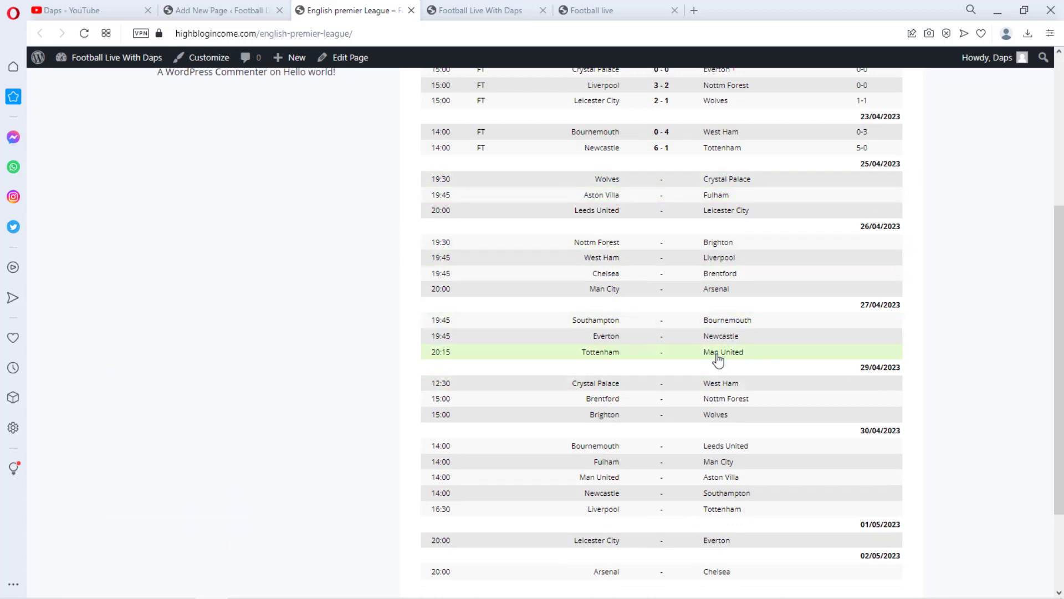
scroll(724, 391, down, 2)
scroll(721, 388, up, 6)
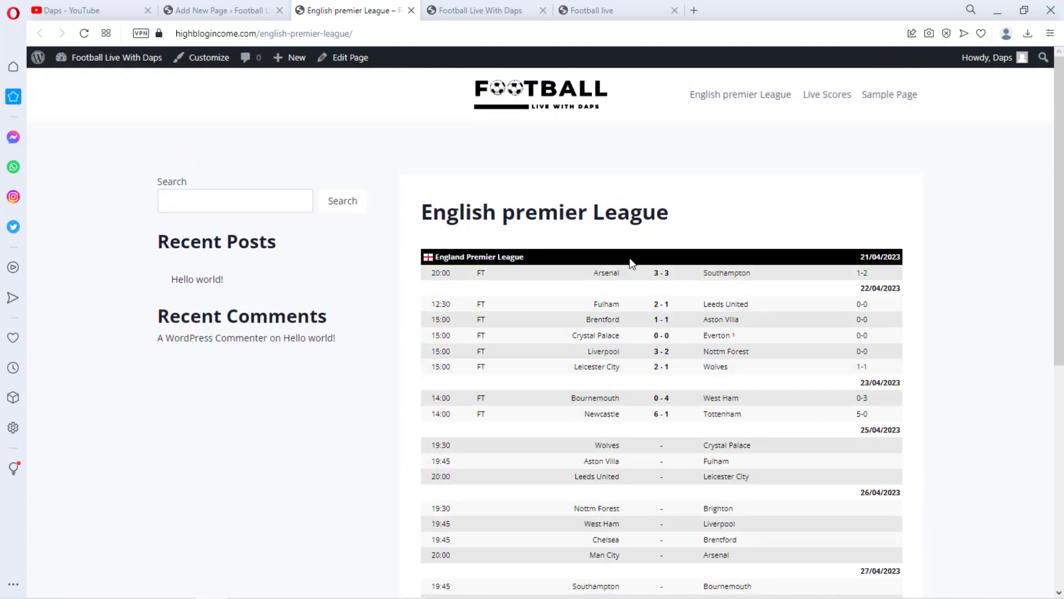
Leave the editor for the pages list and compare it with the example site's country menu
click(217, 10)
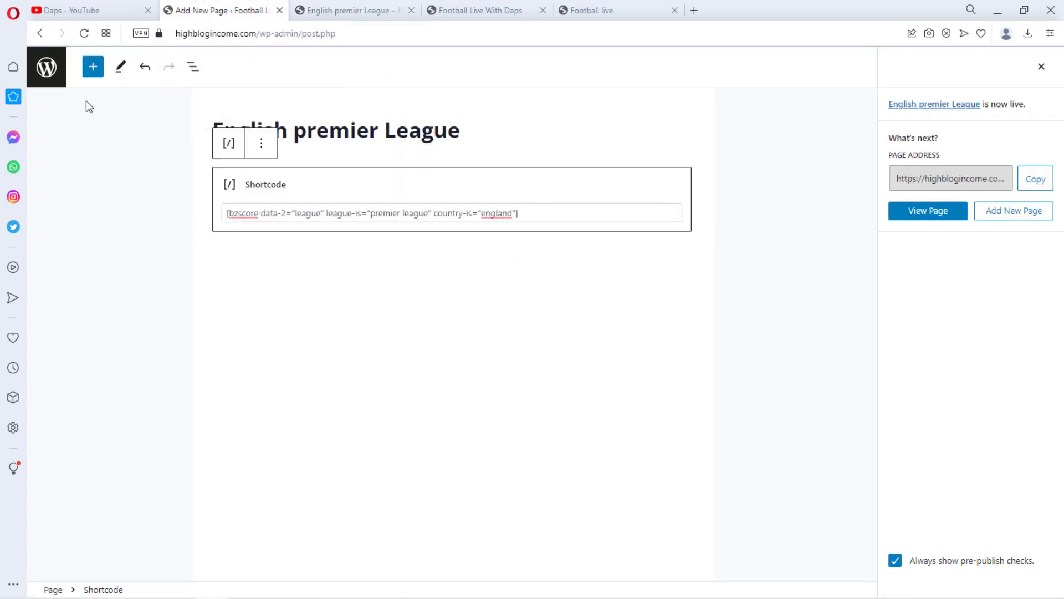
click(45, 71)
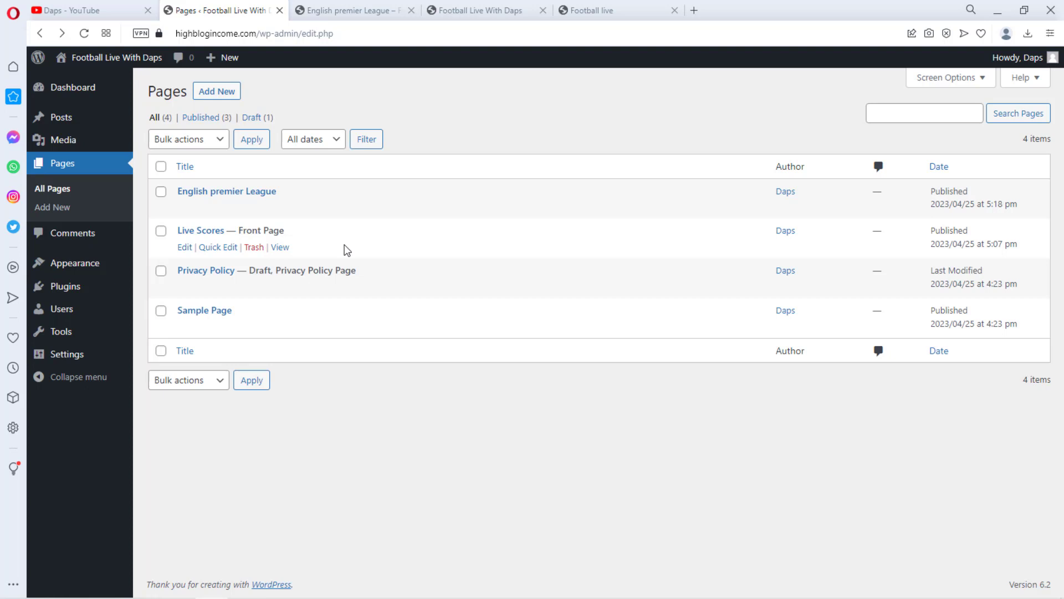
click(625, 7)
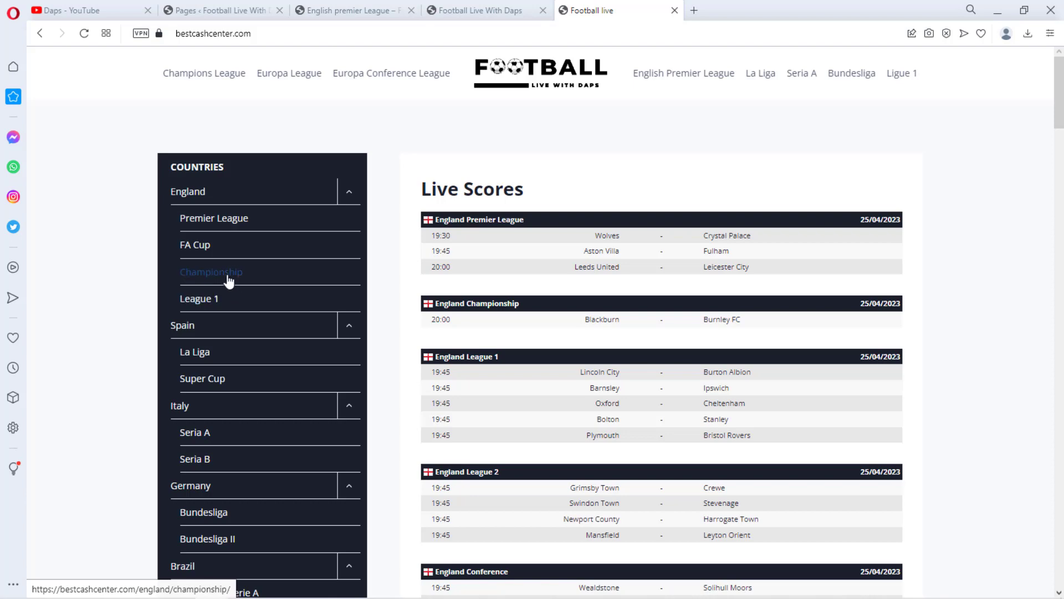
click(213, 12)
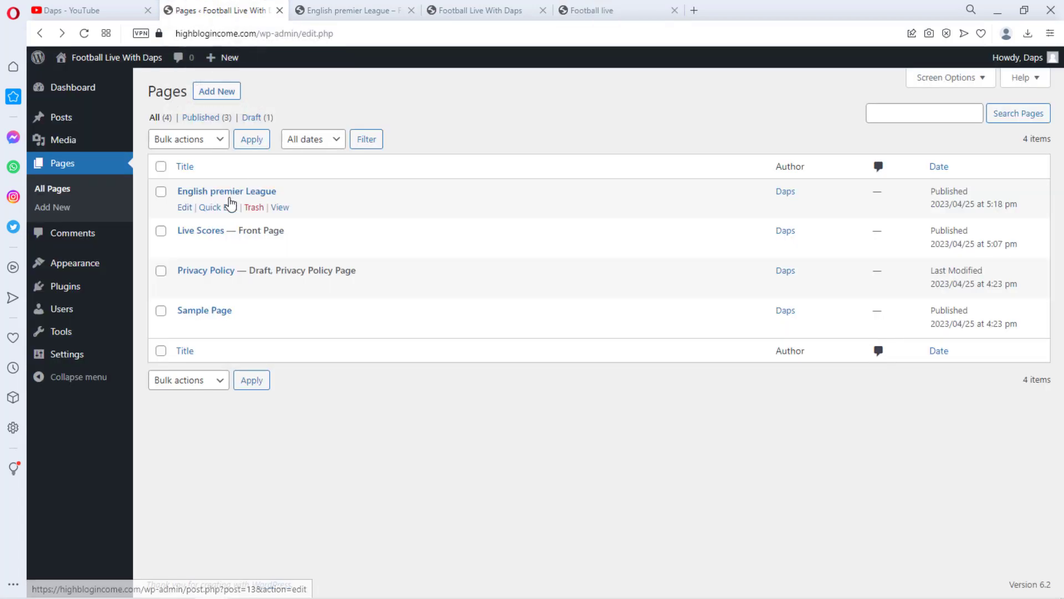
Open the installed plugins list and visit the BZScore author site livescore.bz
mouse_move(86, 293)
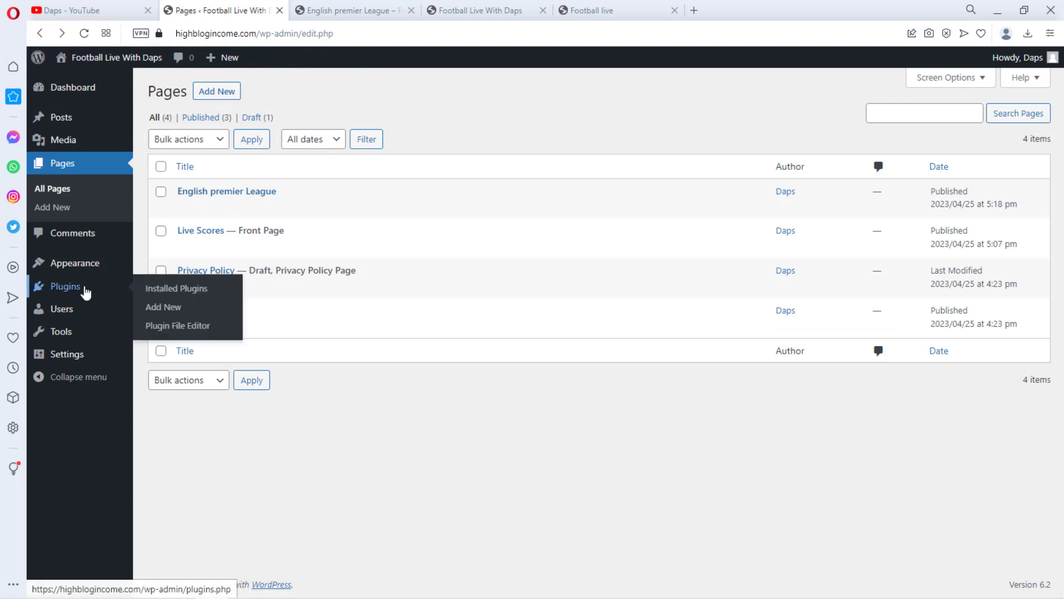
click(176, 294)
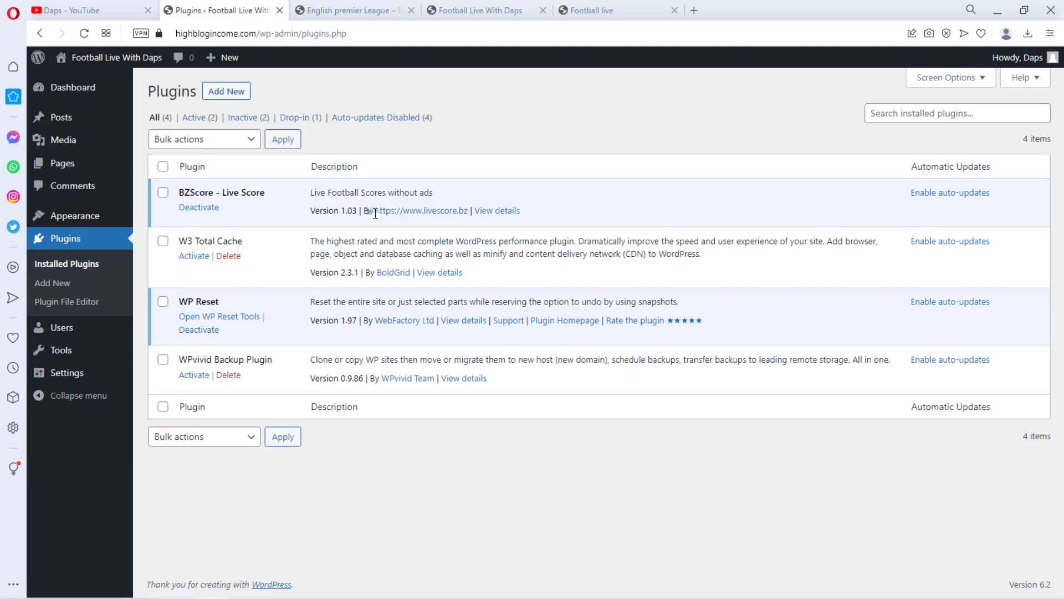
drag(373, 210, 467, 213)
click(376, 184)
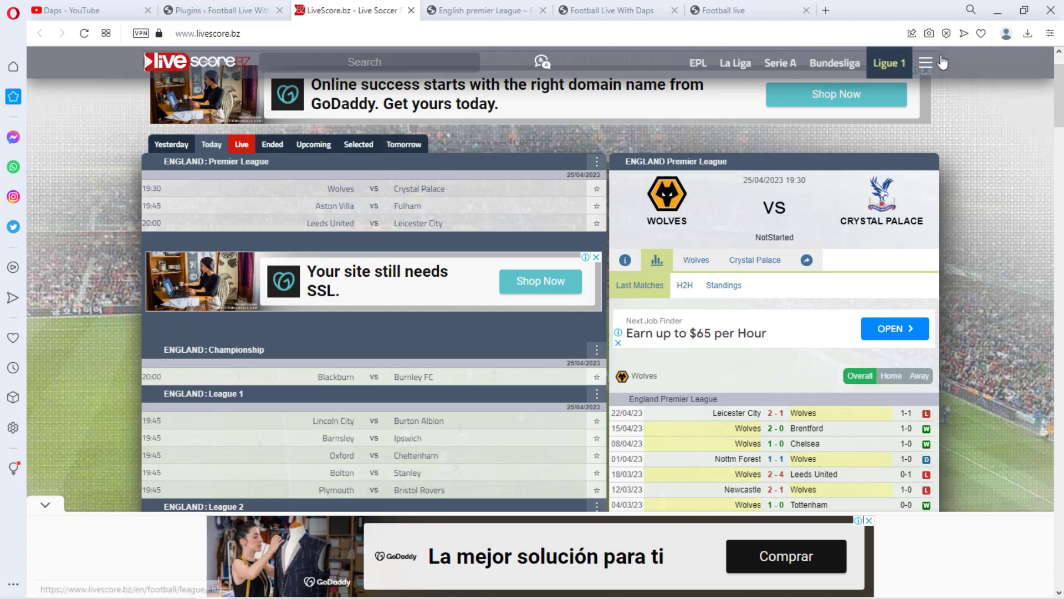
Browse the Brazil and France competition lists on livescore.bz
click(923, 66)
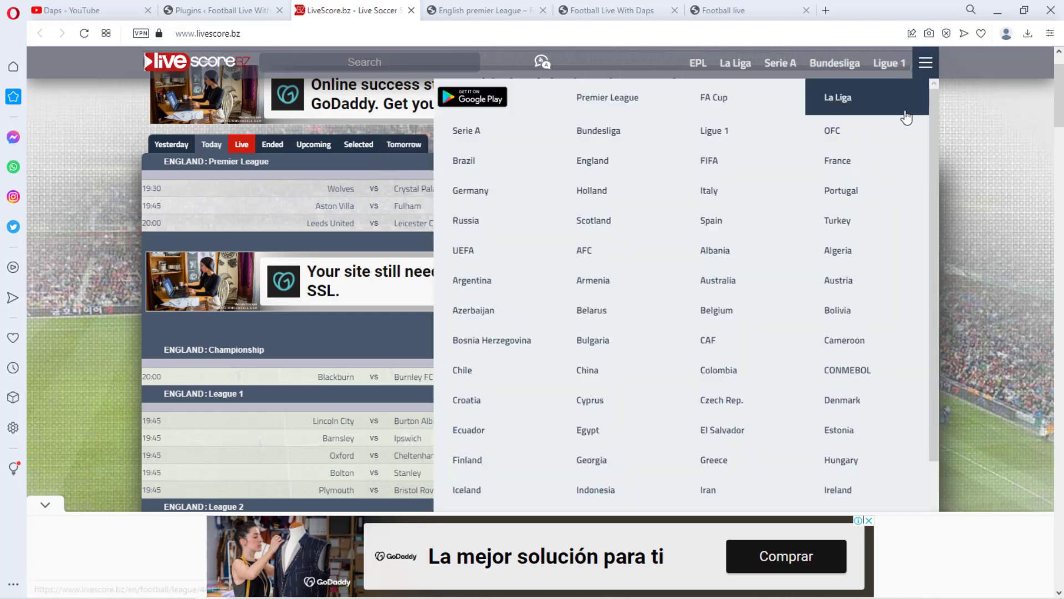
click(508, 168)
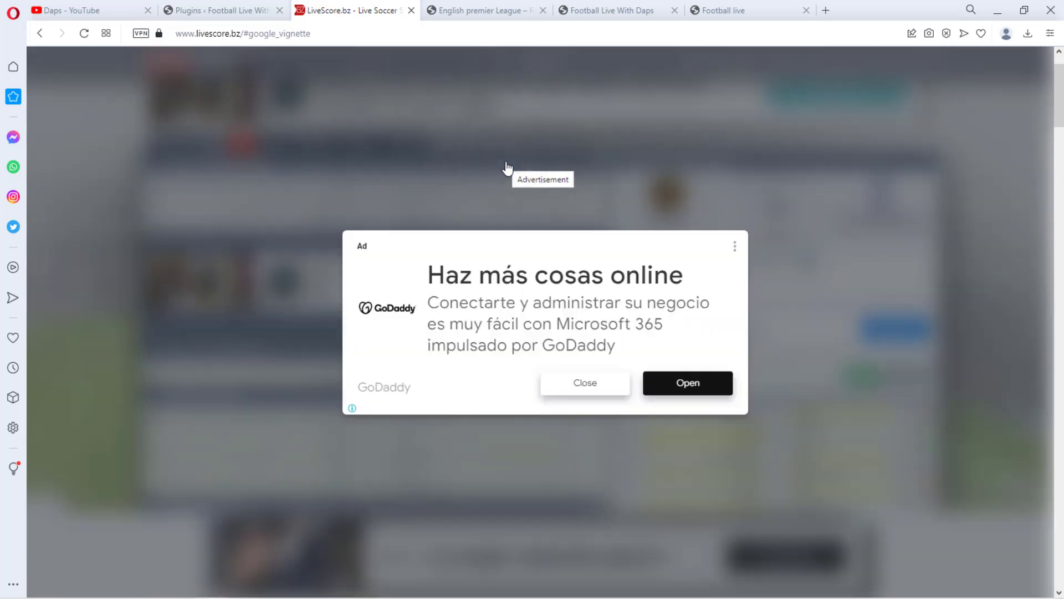
click(596, 387)
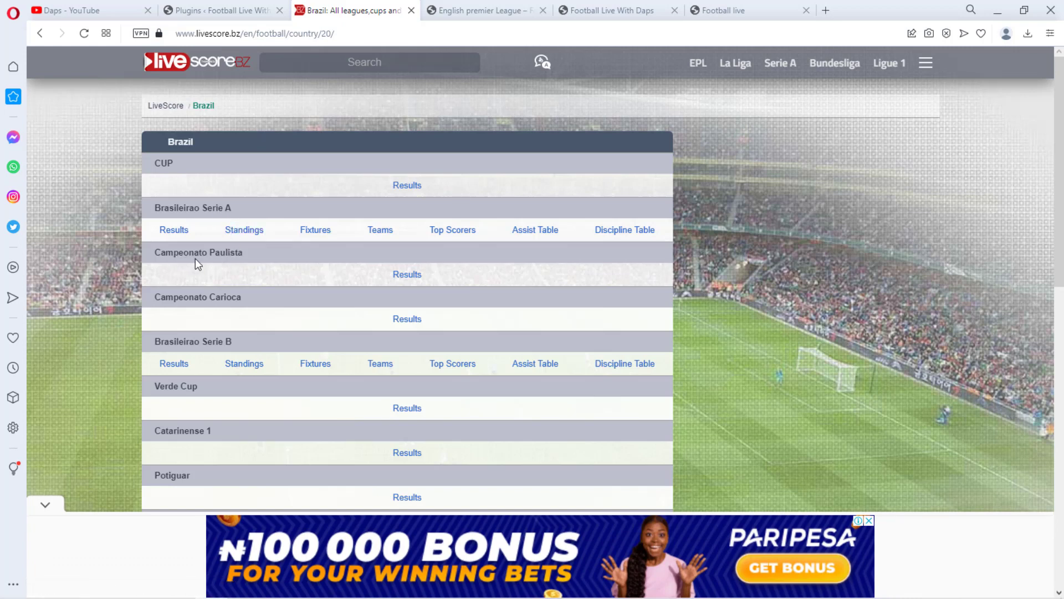
scroll(250, 272, down, 2)
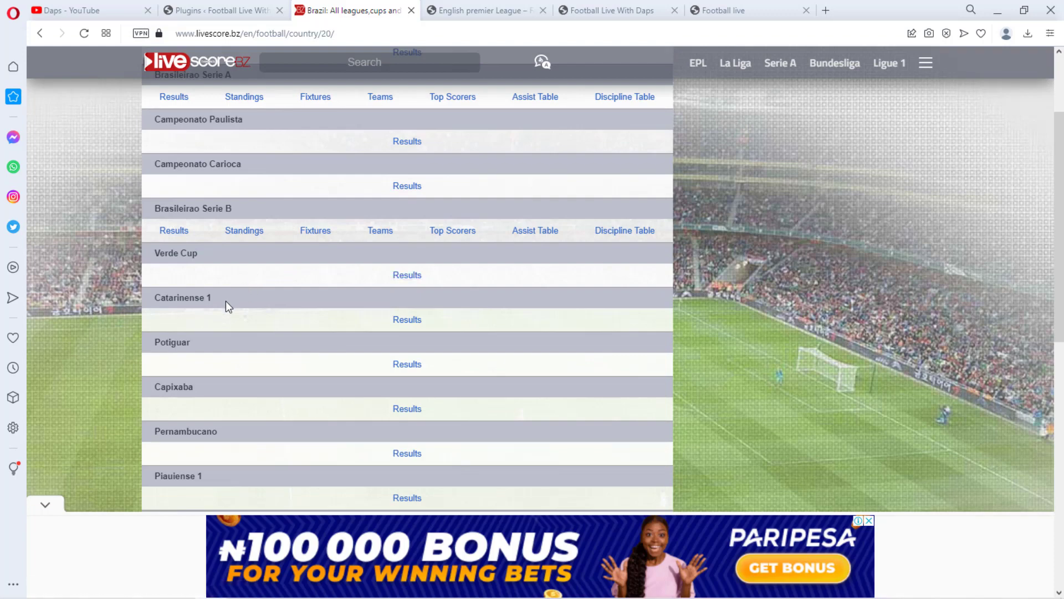
scroll(225, 300, down, 5)
scroll(228, 319, up, 7)
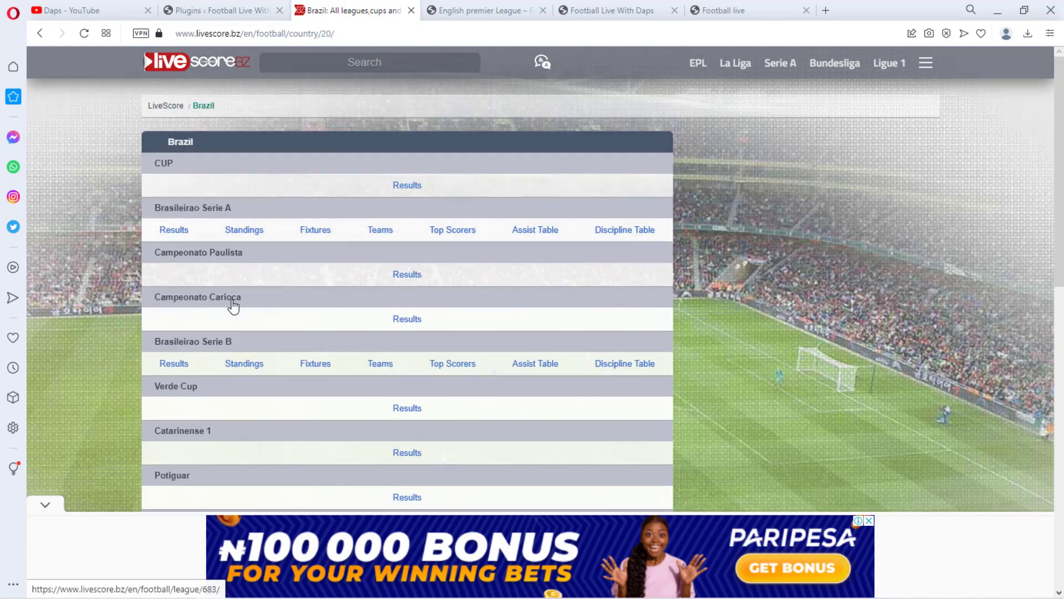
click(925, 63)
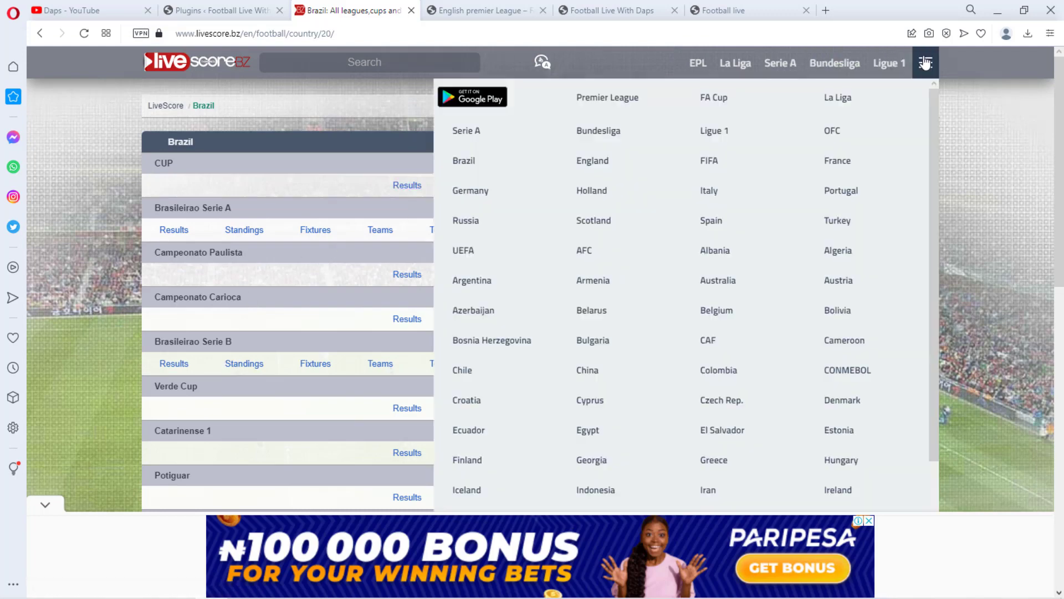
click(867, 165)
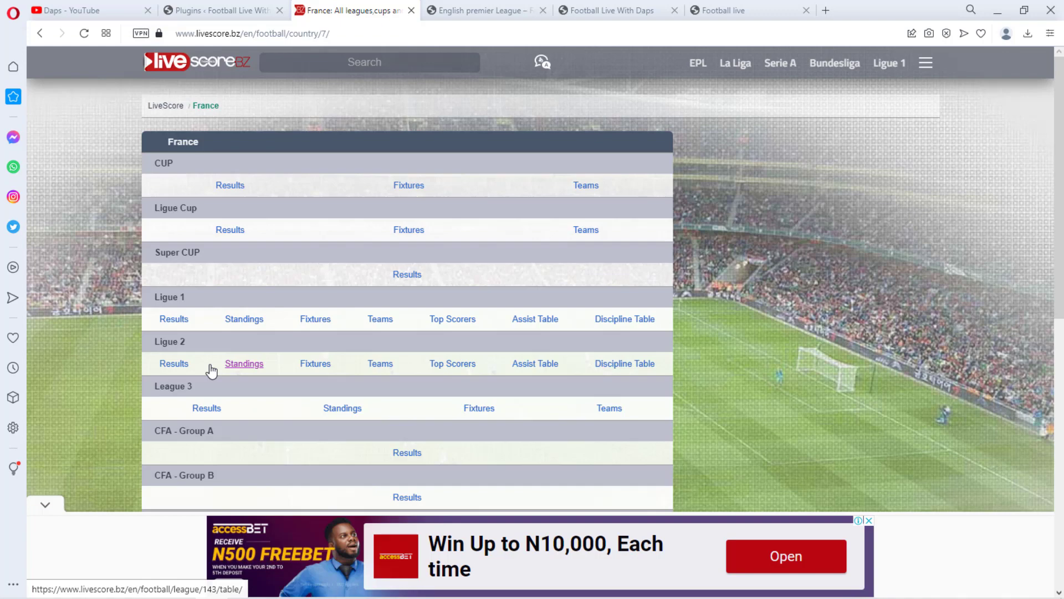
Create and publish a new page titled England
click(224, 9)
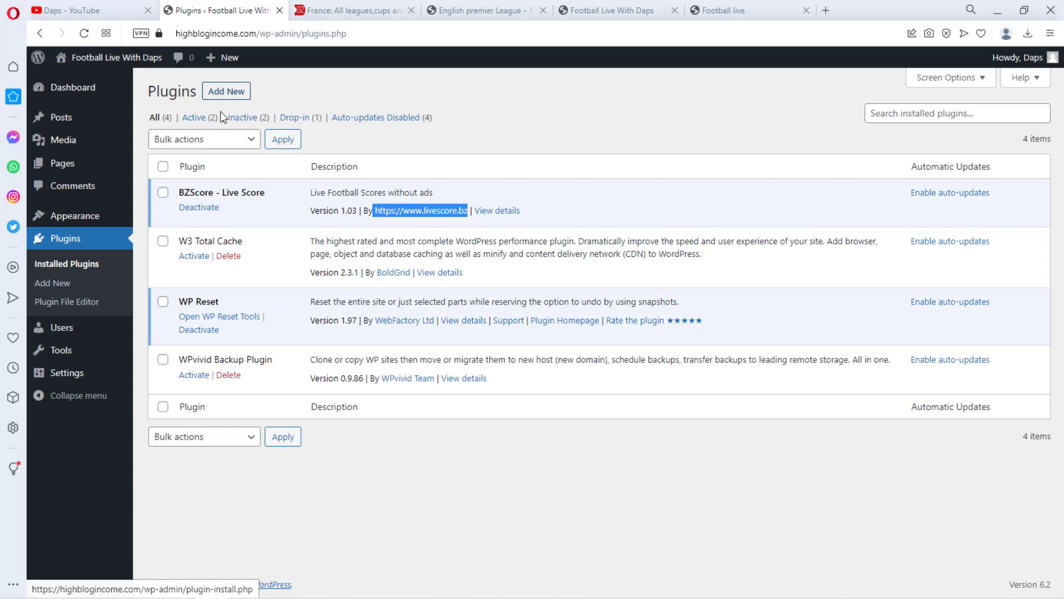
mouse_move(62, 163)
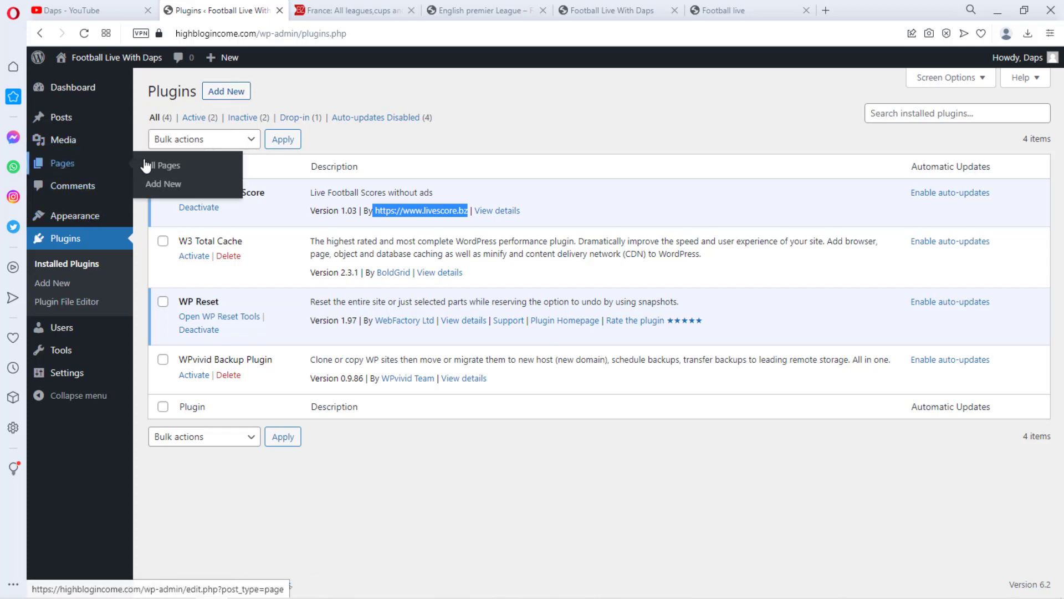
click(163, 185)
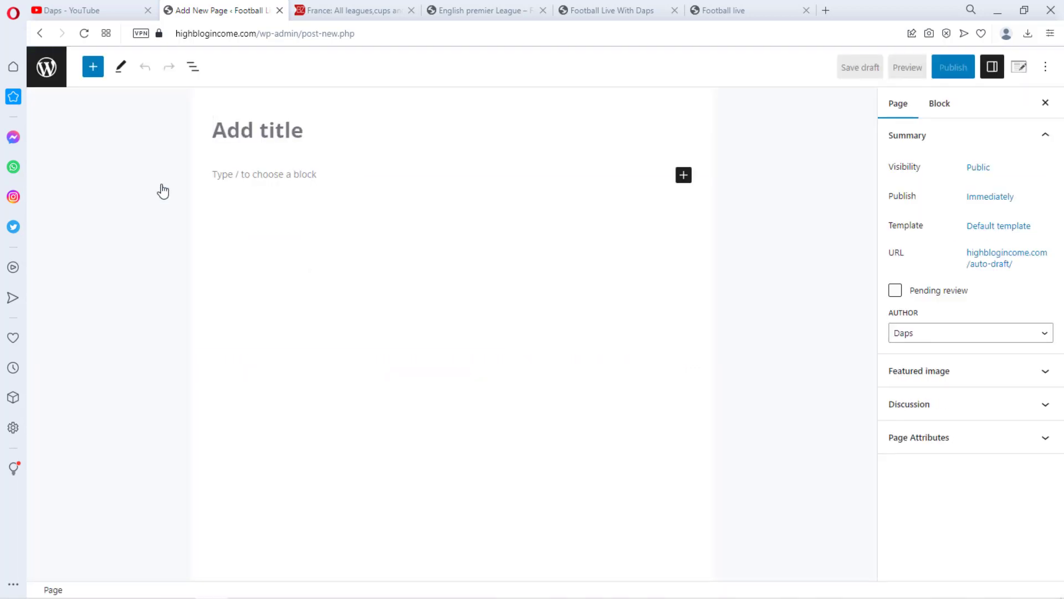
text(England)
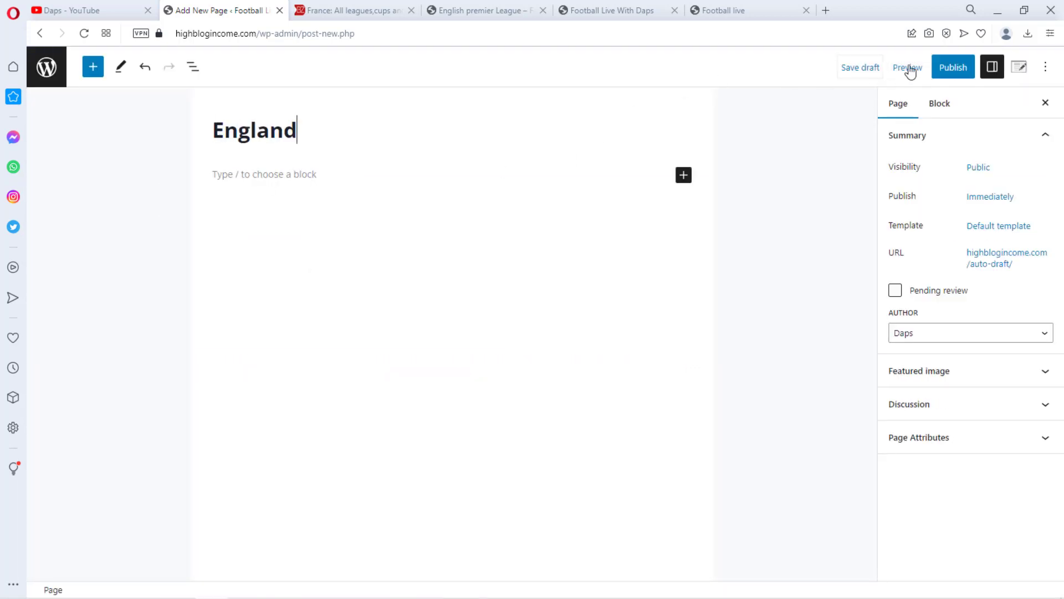
click(958, 67)
click(953, 70)
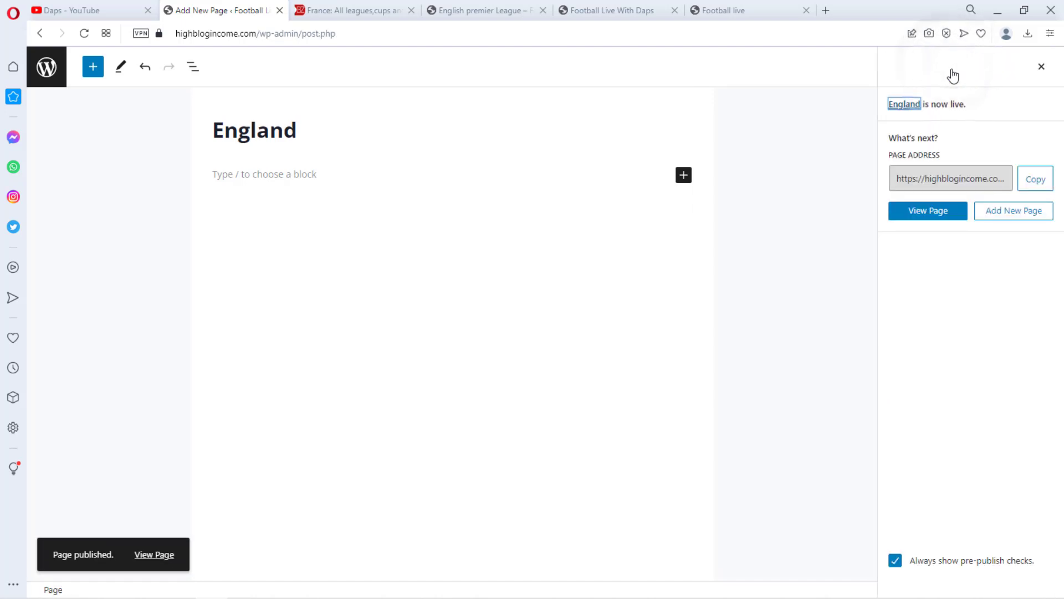
Quick-edit the English premier League page to set its parent page to England and update it
click(47, 66)
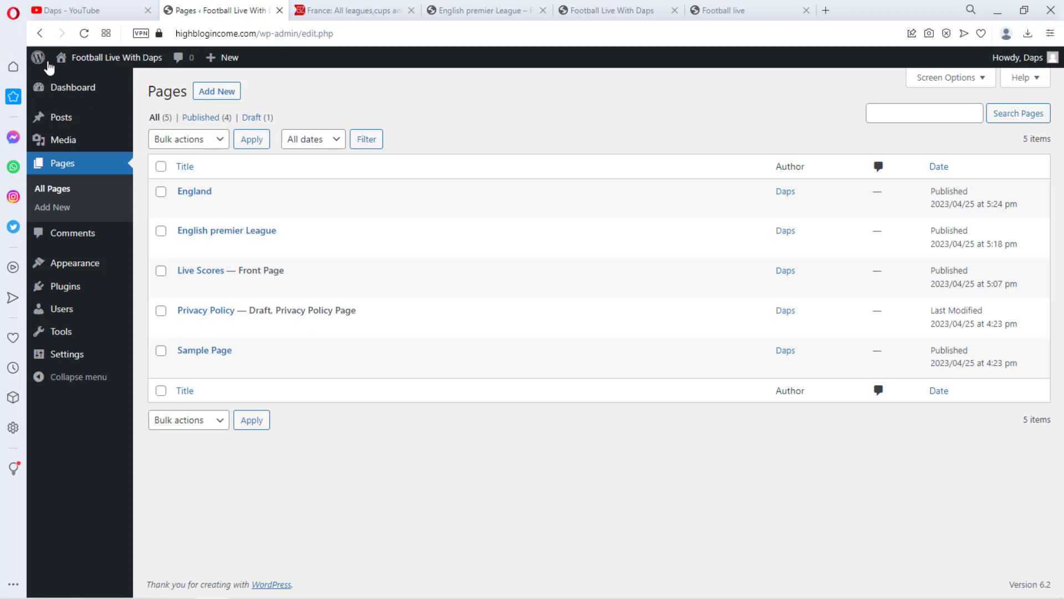
mouse_move(49, 68)
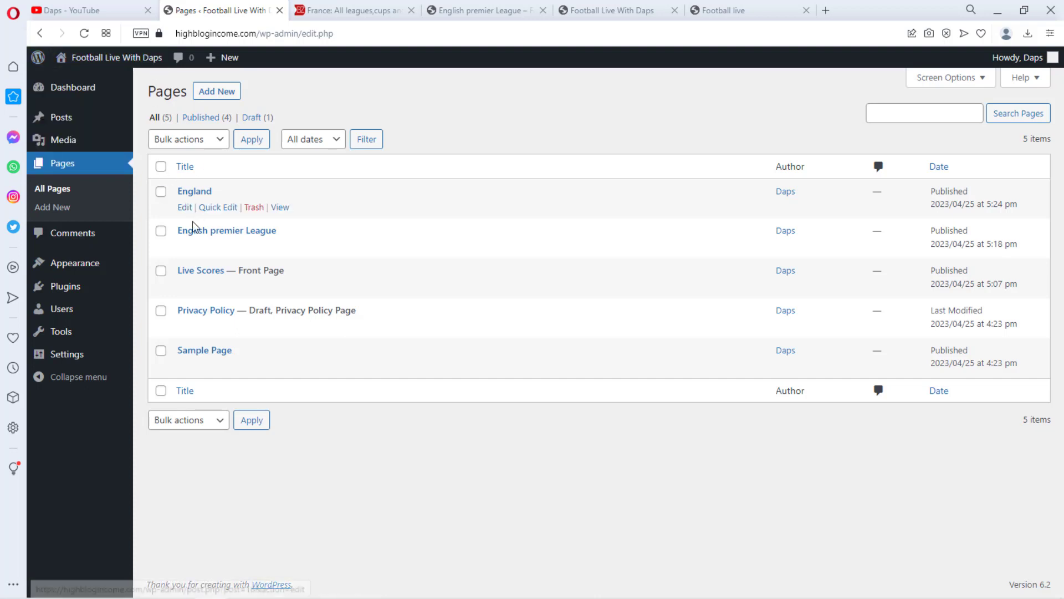
mouse_move(195, 244)
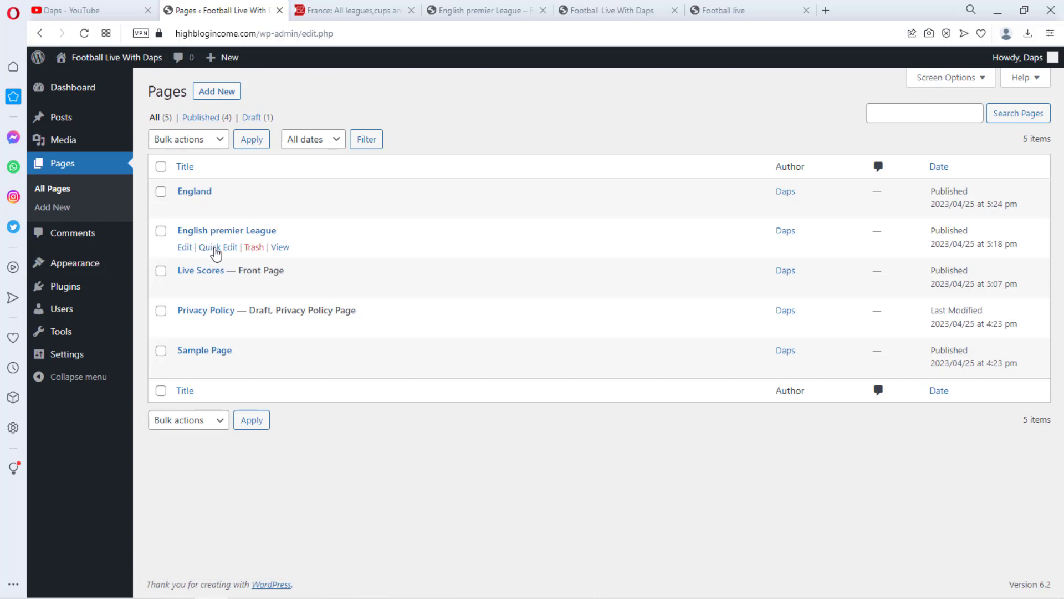
click(216, 248)
click(714, 251)
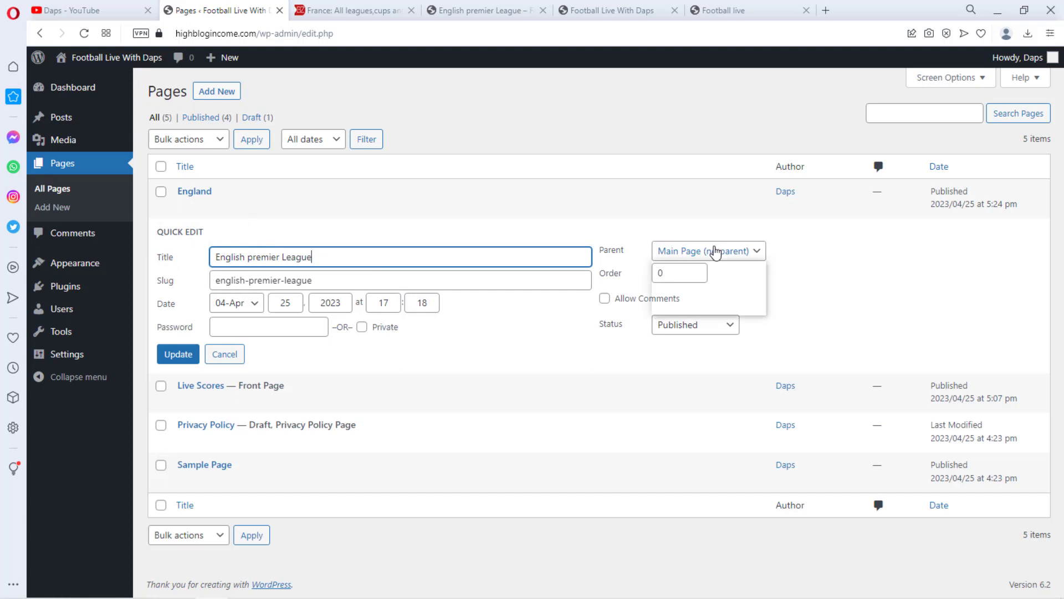
click(704, 279)
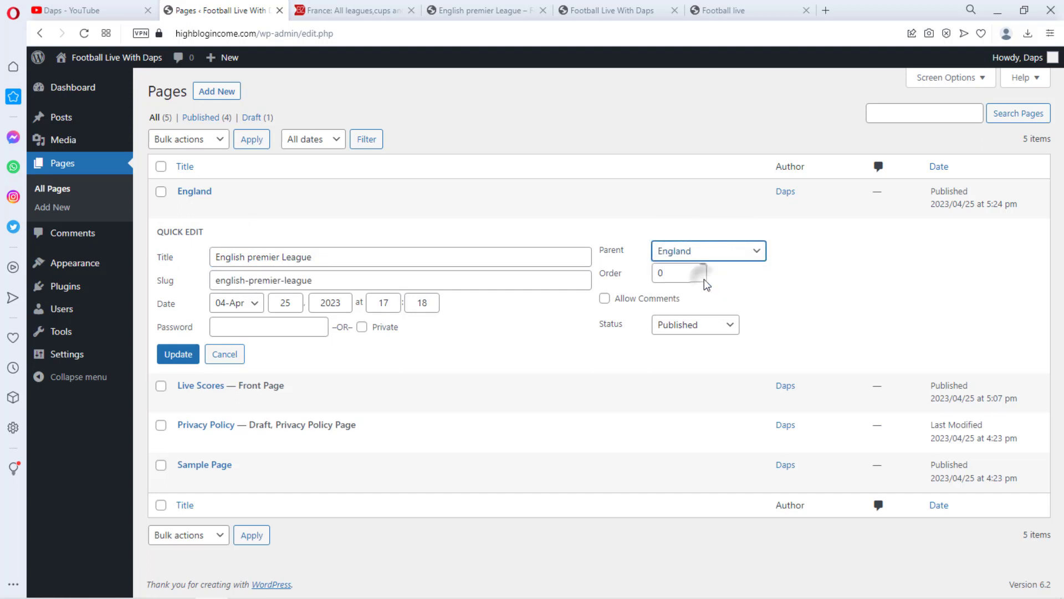
click(178, 357)
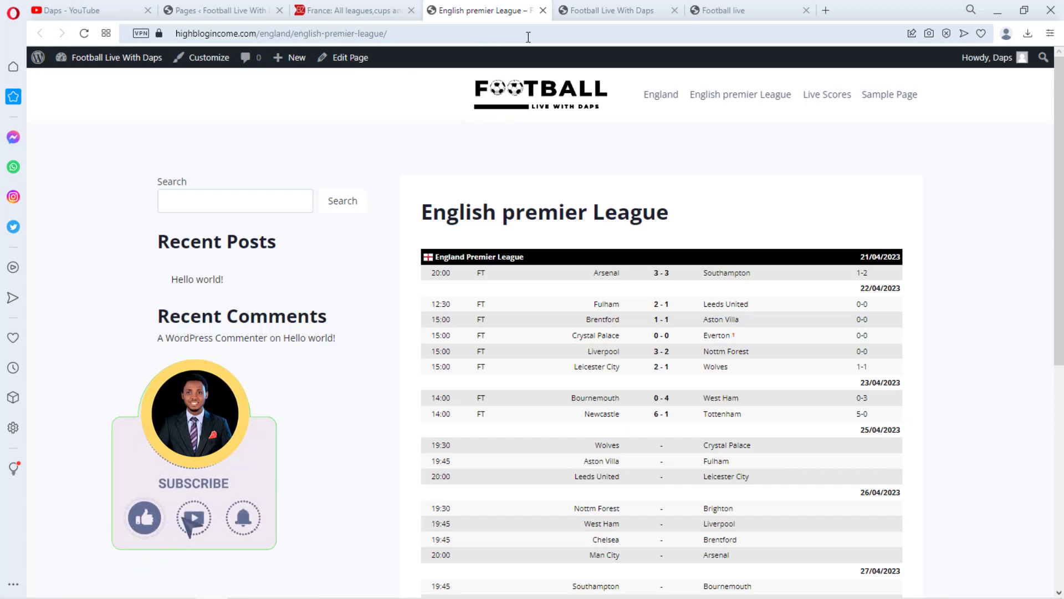
Open the England competitions list on livescore.bz
click(207, 12)
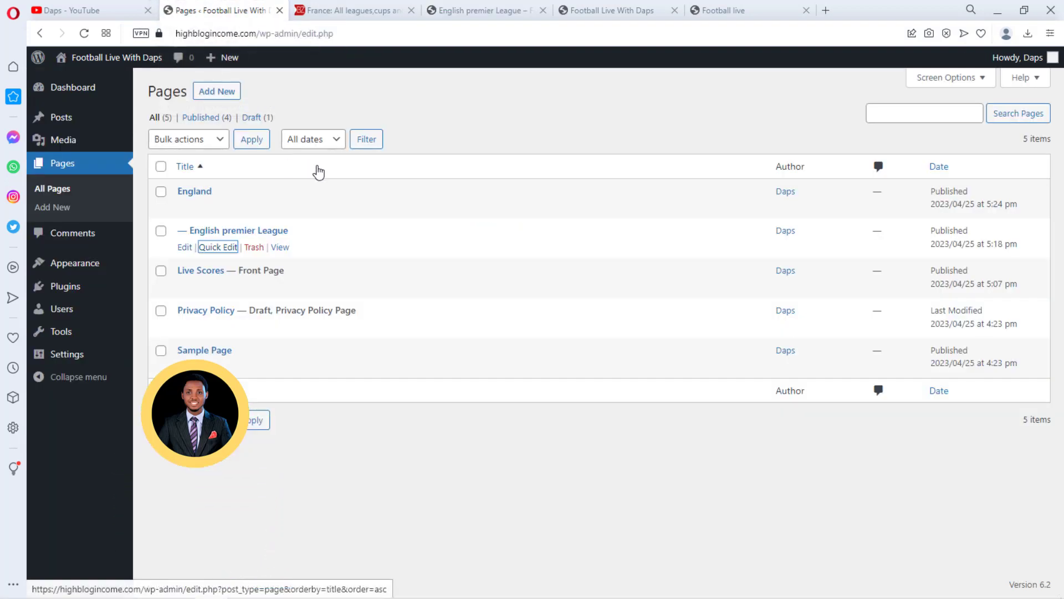
click(342, 11)
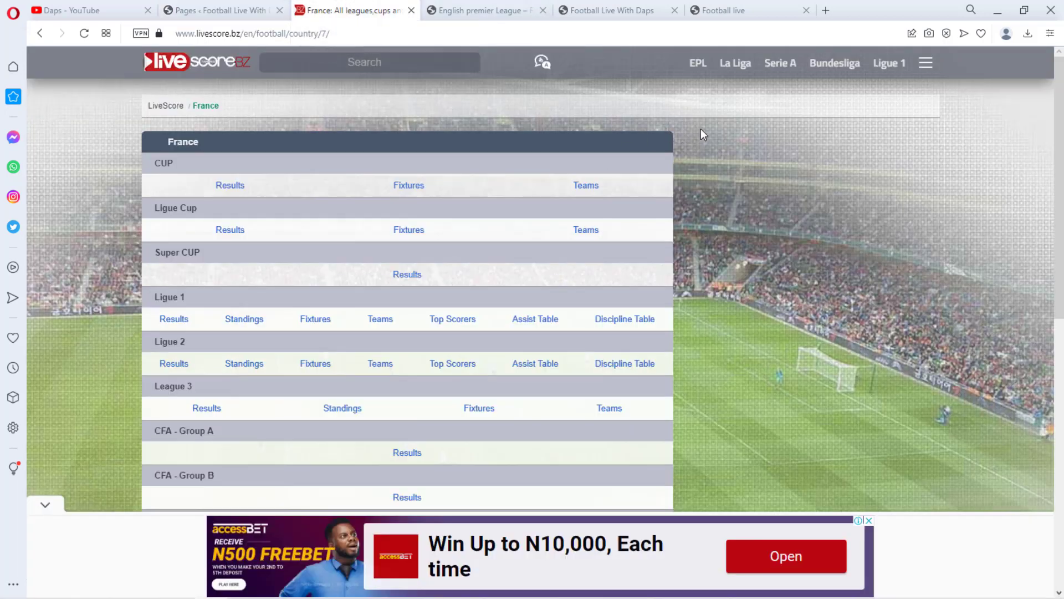
click(926, 63)
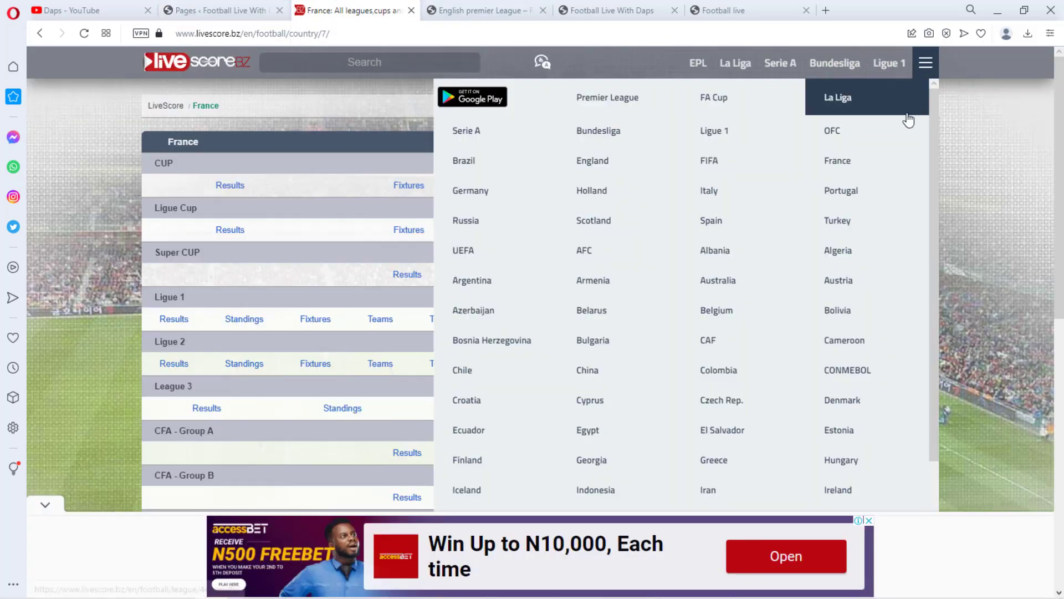
click(602, 160)
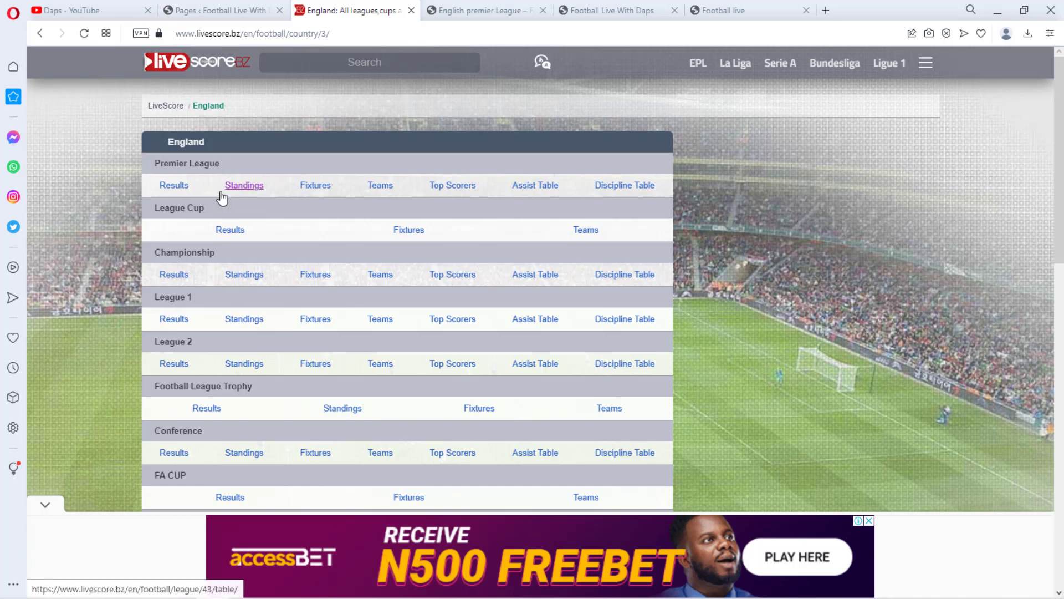
click(212, 195)
Open the English premier League page in the editor and rename its title to Premier League
click(485, 10)
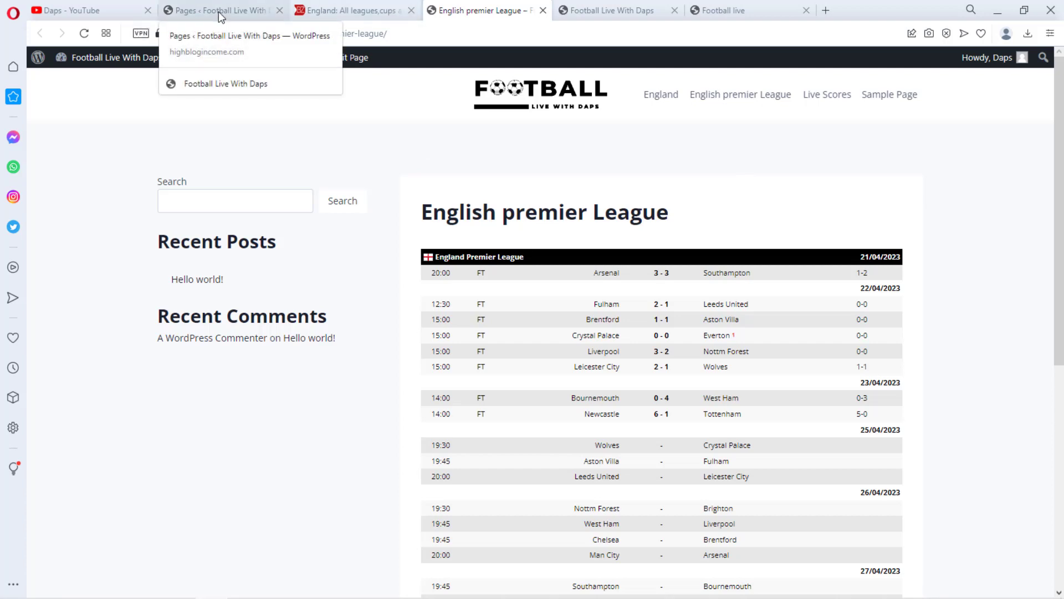
click(350, 58)
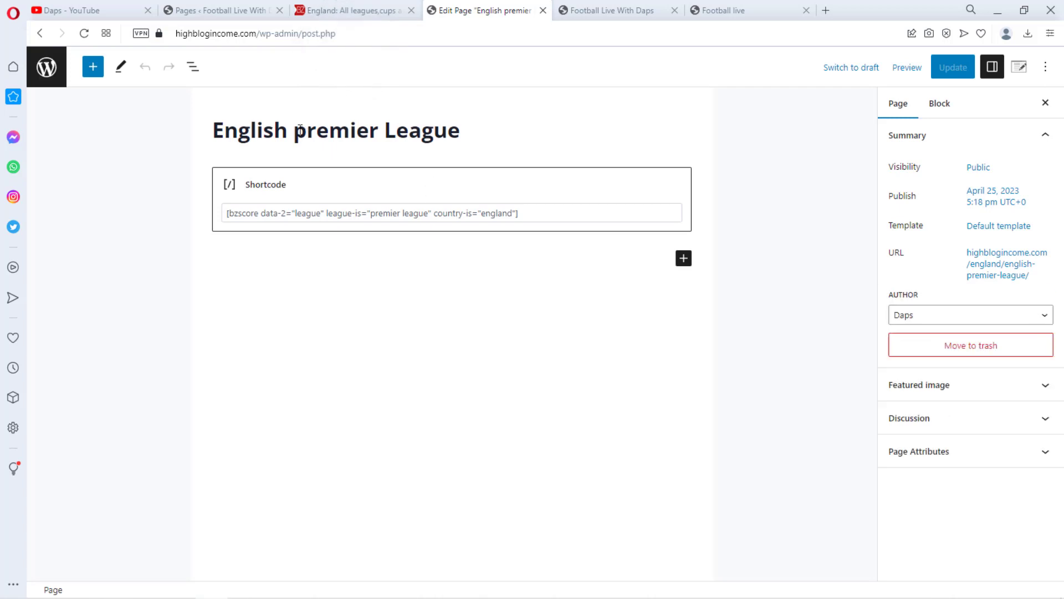
drag(303, 130, 214, 131)
text(P)
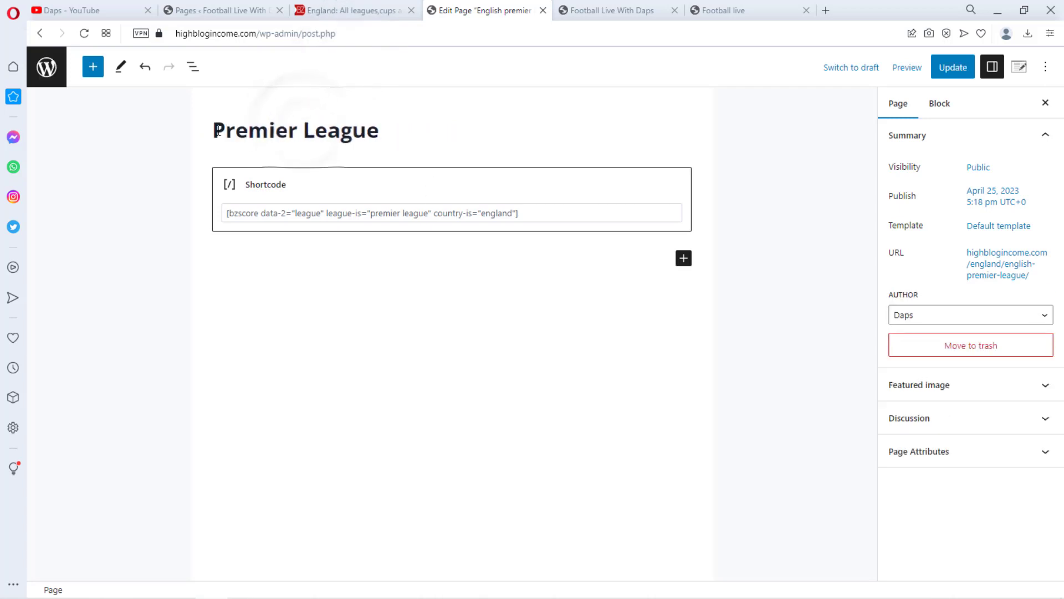
Change the page's permalink to premier-league, update the page and view it
click(992, 264)
click(992, 262)
click(986, 266)
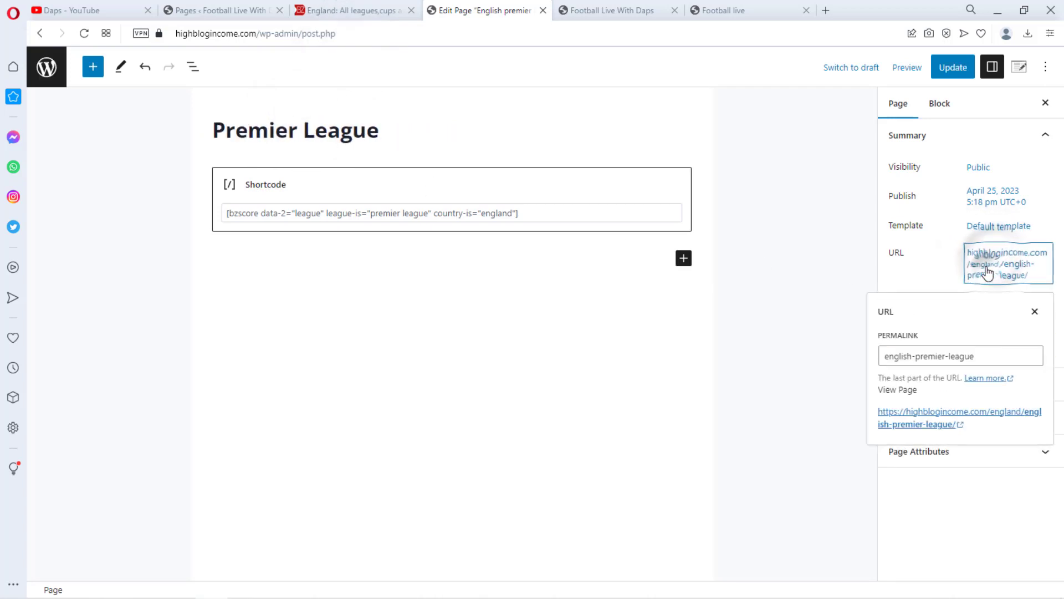
click(916, 355)
key(BackSpace)
key(BackSpace)
key(BackSpace)
key(BackSpace)
key(BackSpace)
key(BackSpace)
key(BackSpace)
key(BackSpace)
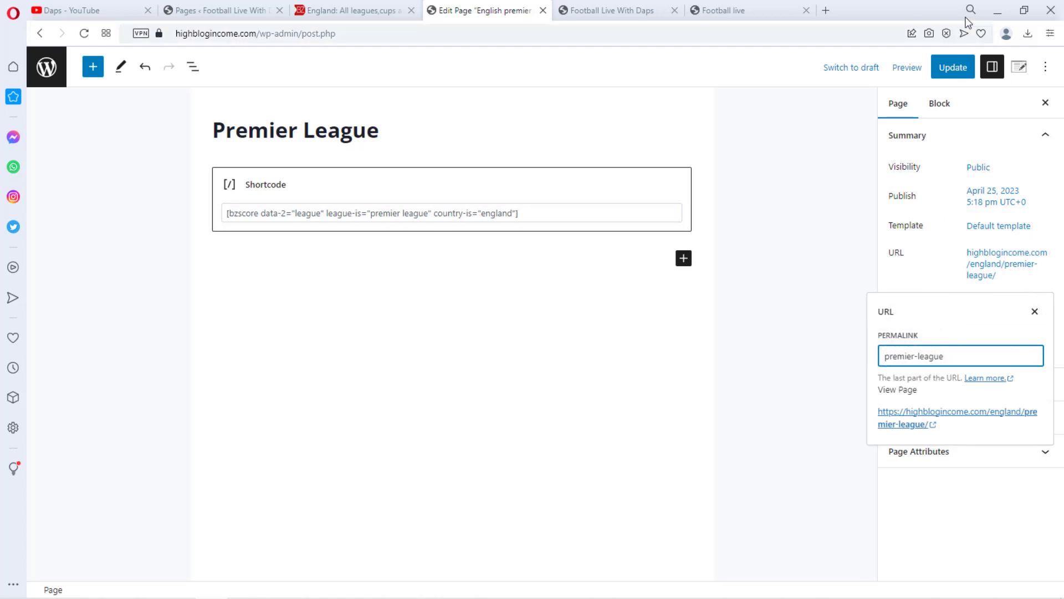
click(959, 67)
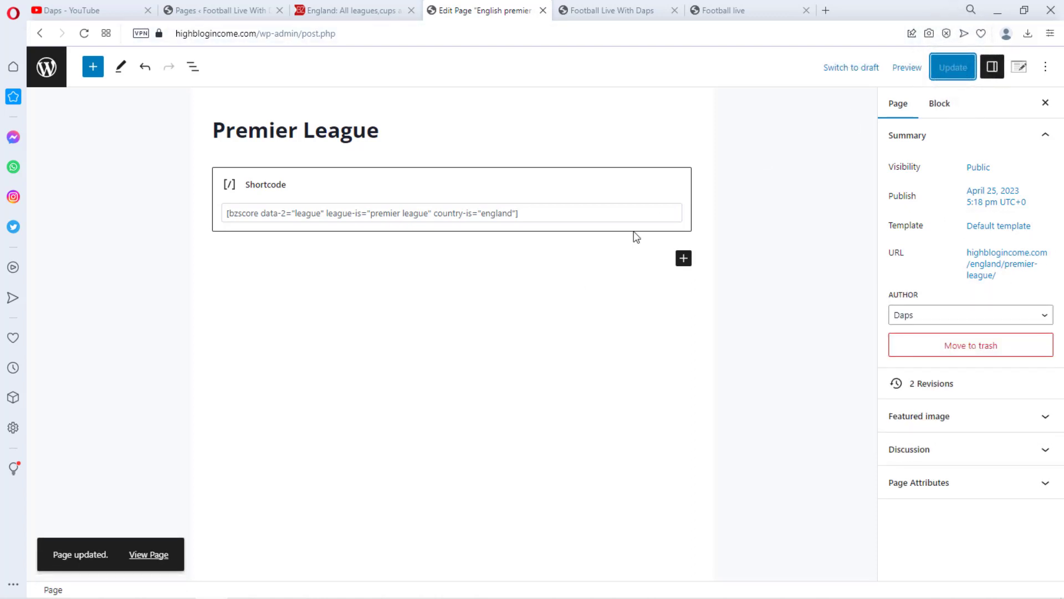
click(149, 555)
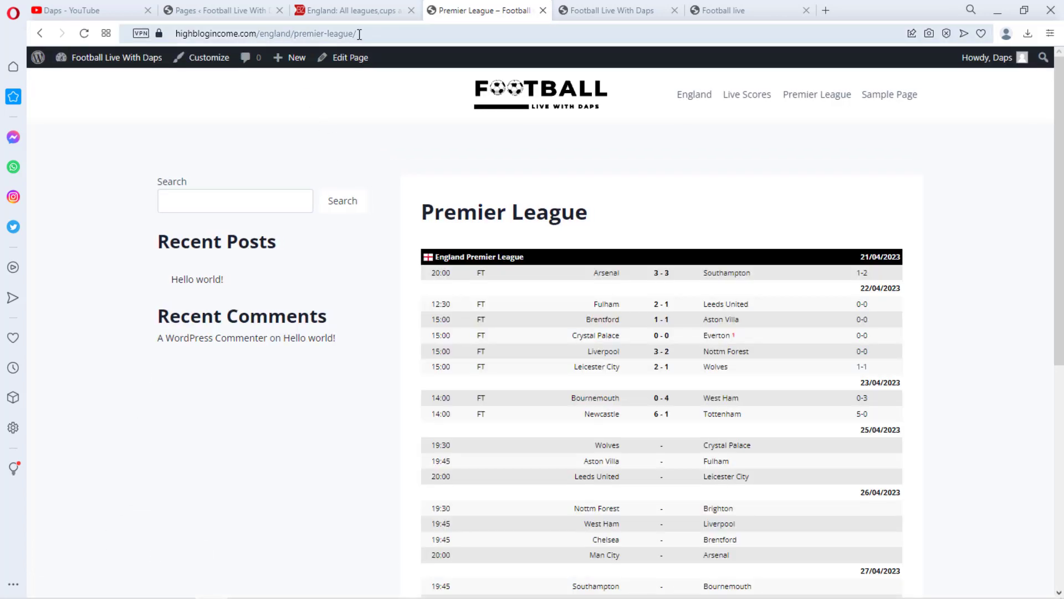
Copy the League Cup competition name from the England list on livescore.bz
click(245, 12)
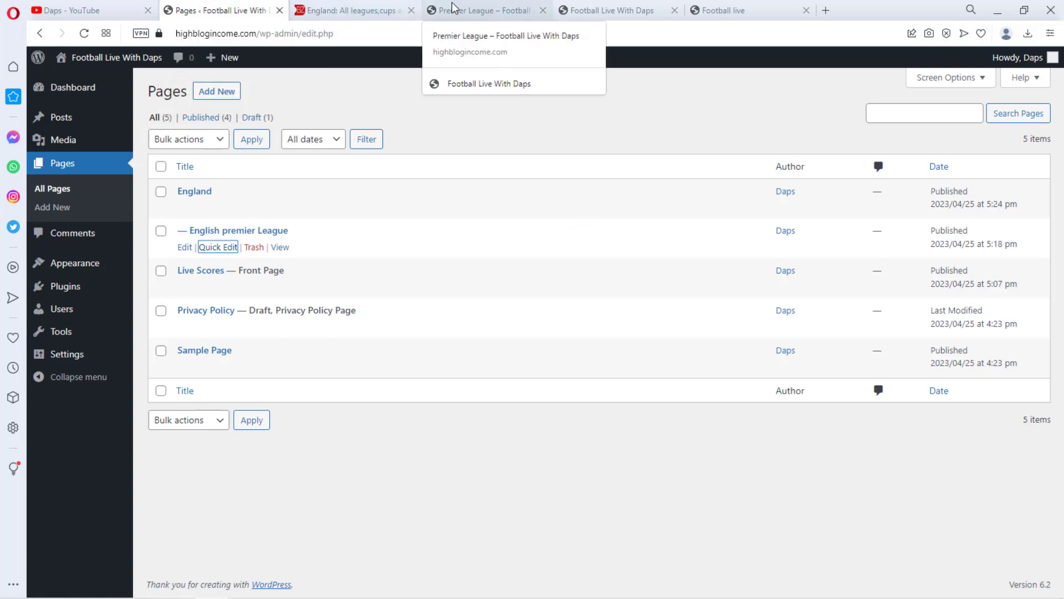
click(343, 10)
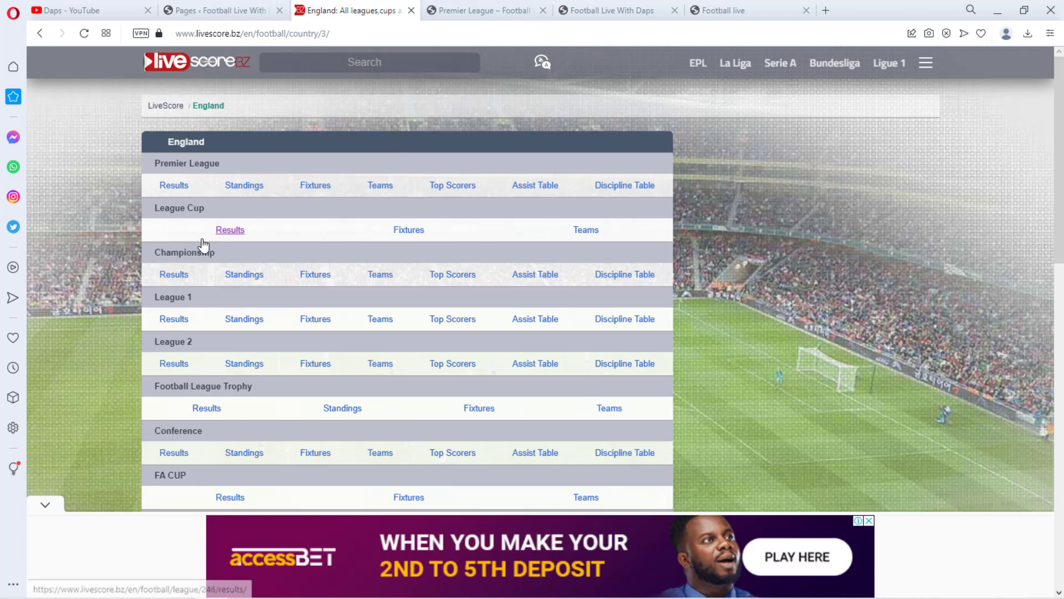
drag(206, 206, 156, 207)
key(ctrl+c)
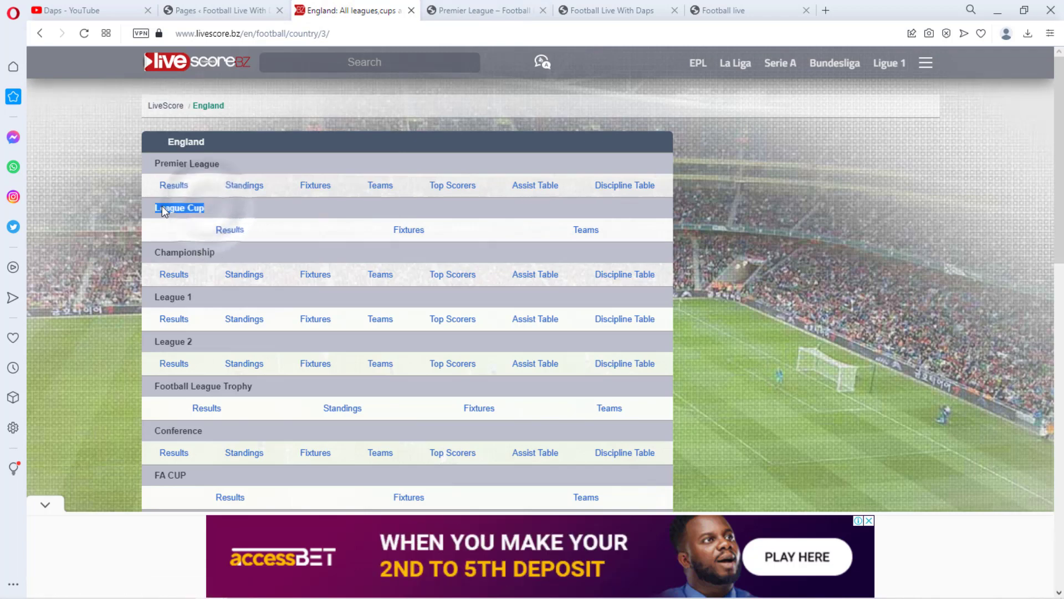
click(177, 185)
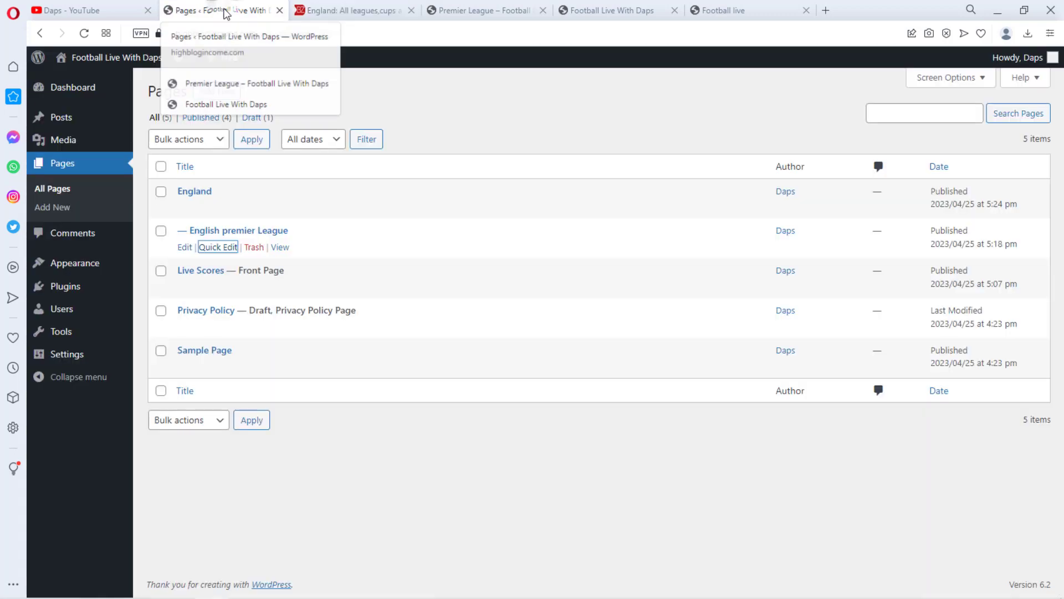
Add a new page titled League Cup and set its parent page to England
click(225, 4)
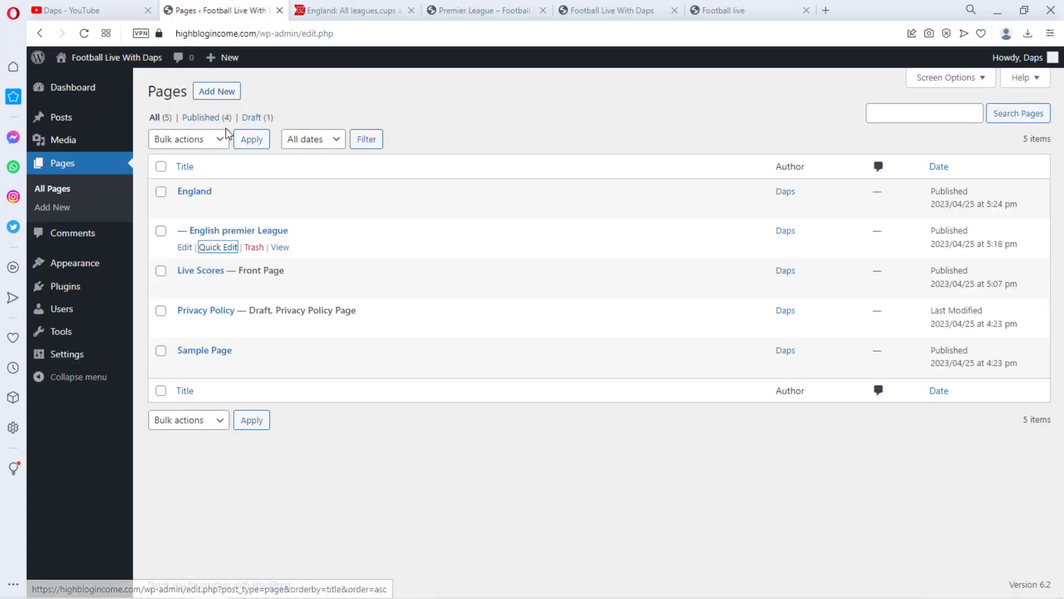
click(215, 95)
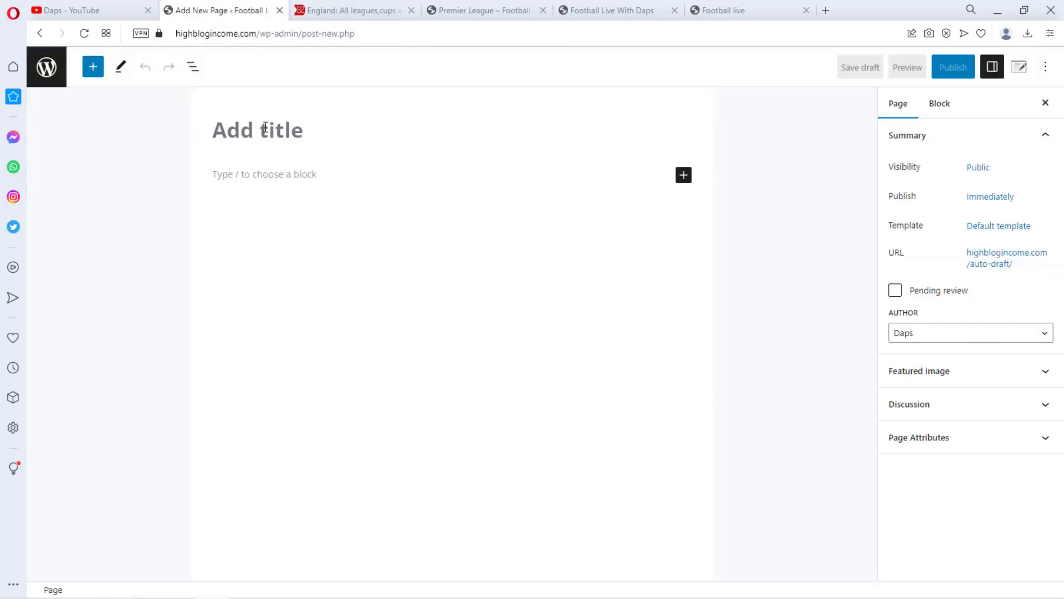
key(ctrl+v)
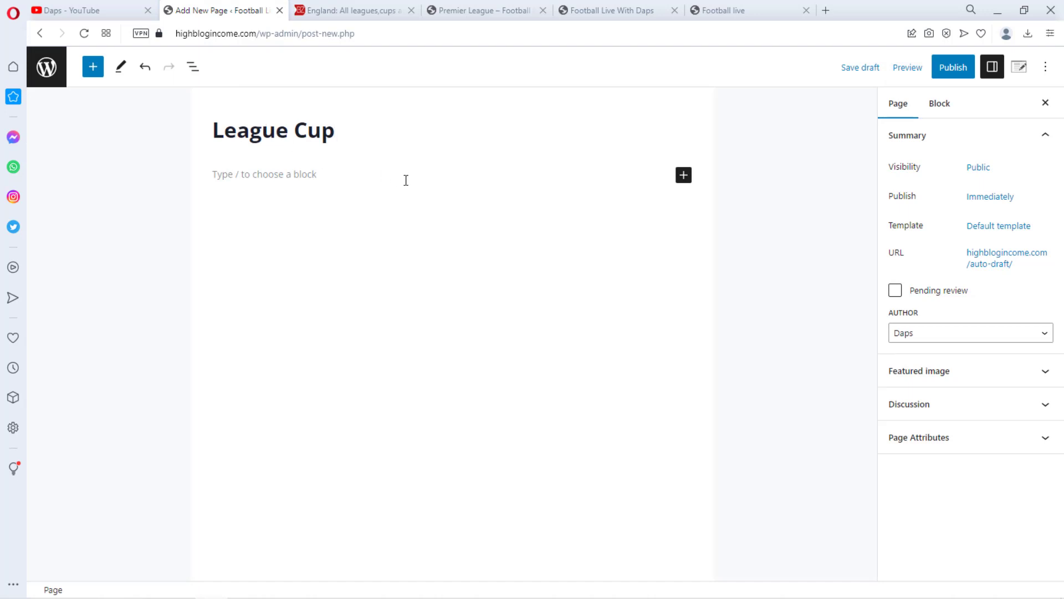
click(976, 438)
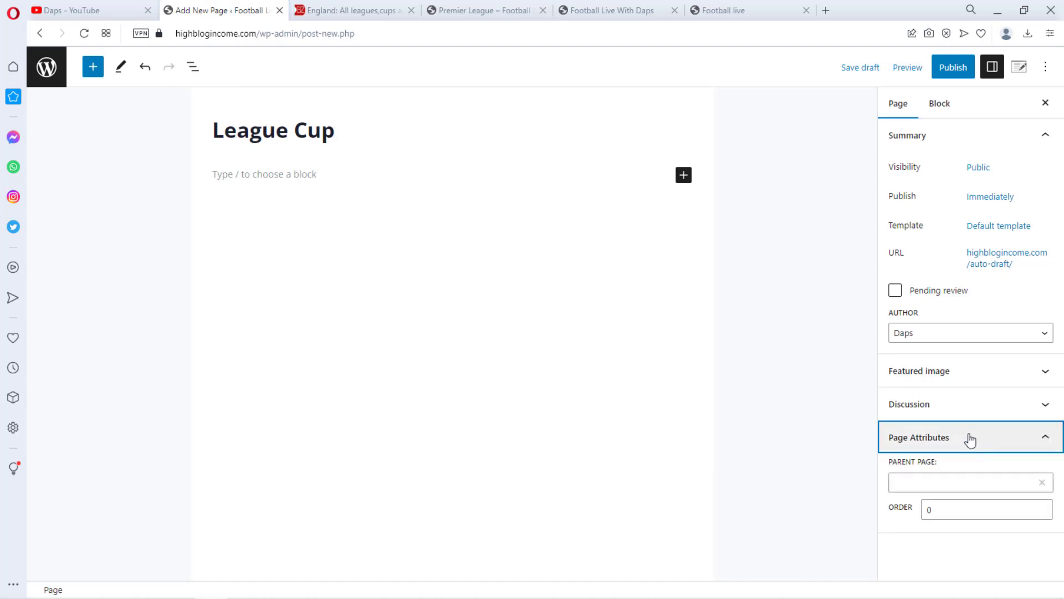
click(949, 484)
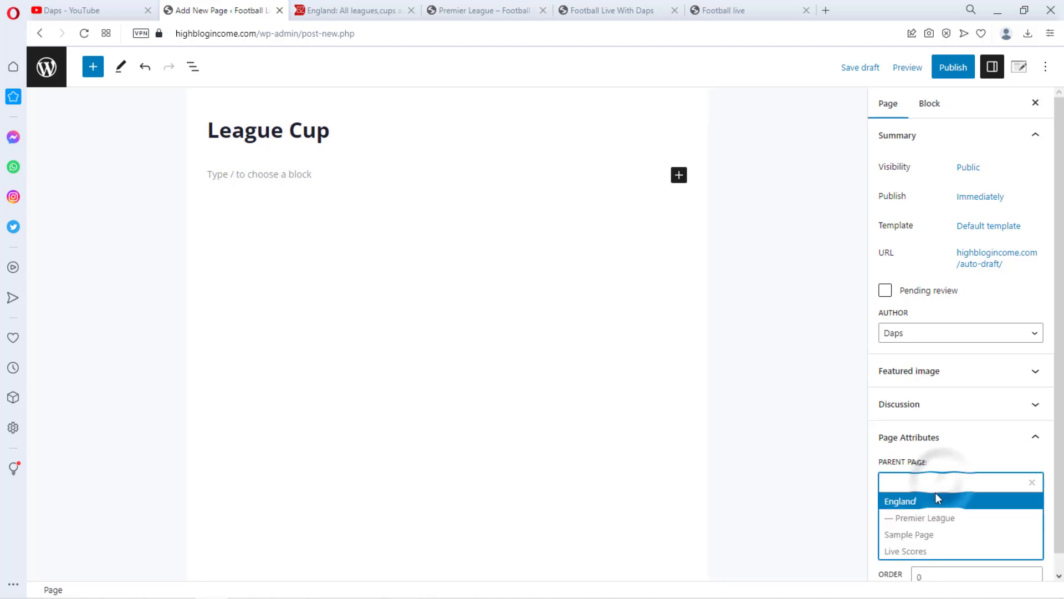
click(913, 503)
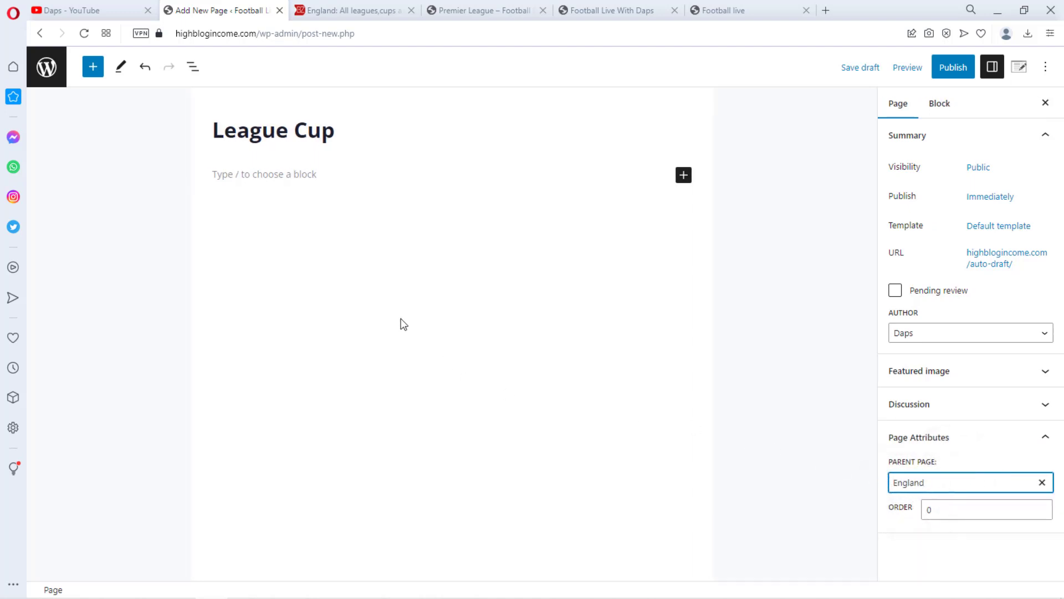
Open the Premier League page in the editor and copy its BZScore shortcode
click(477, 10)
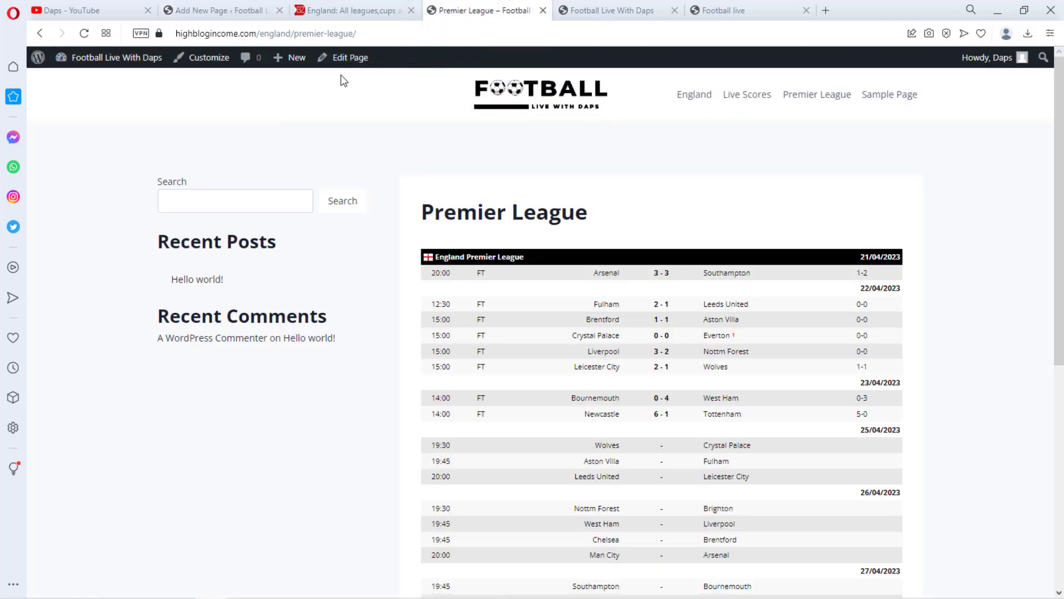
click(345, 60)
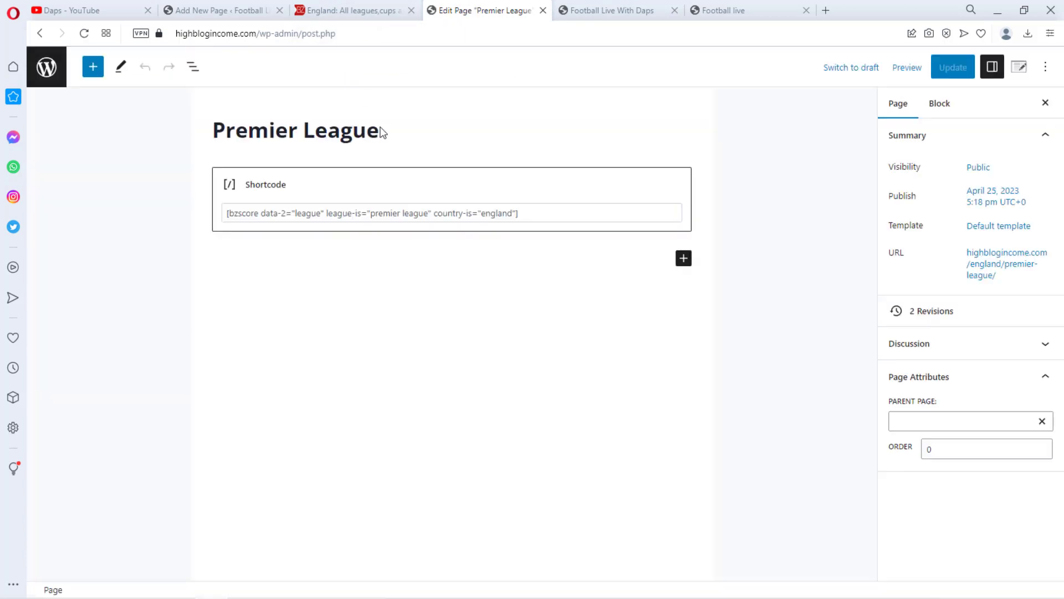
drag(523, 213, 177, 208)
key(ctrl+c)
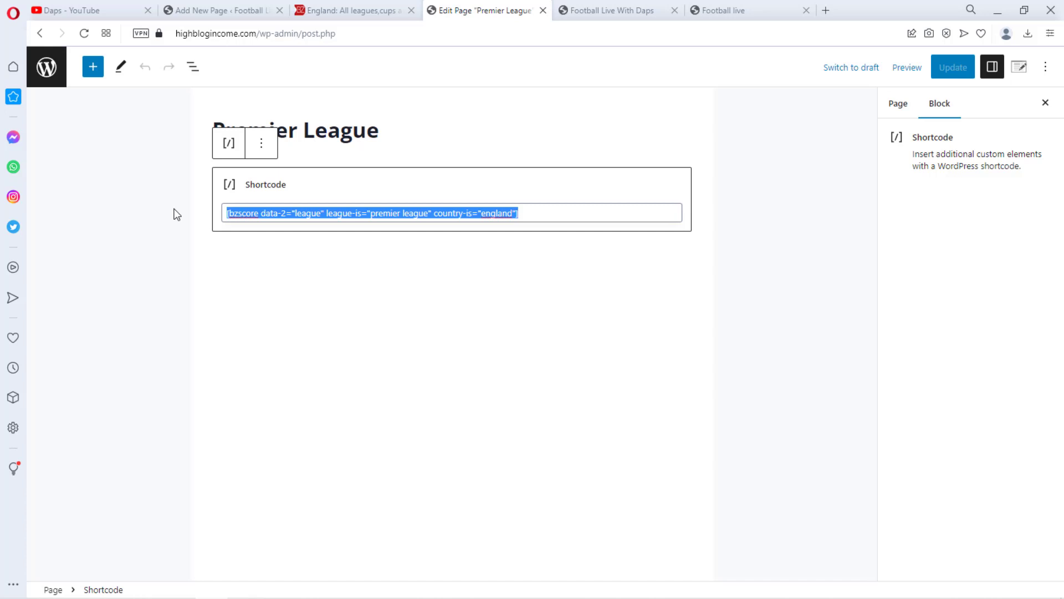
click(221, 10)
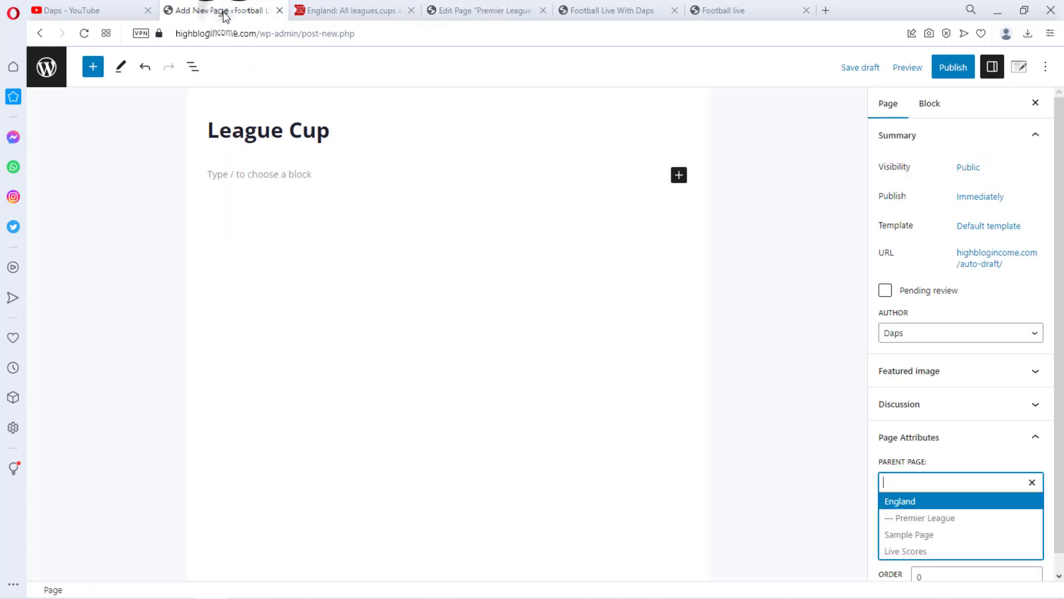
Add a Shortcode block to the League Cup page and paste the copied shortcode into it
click(679, 176)
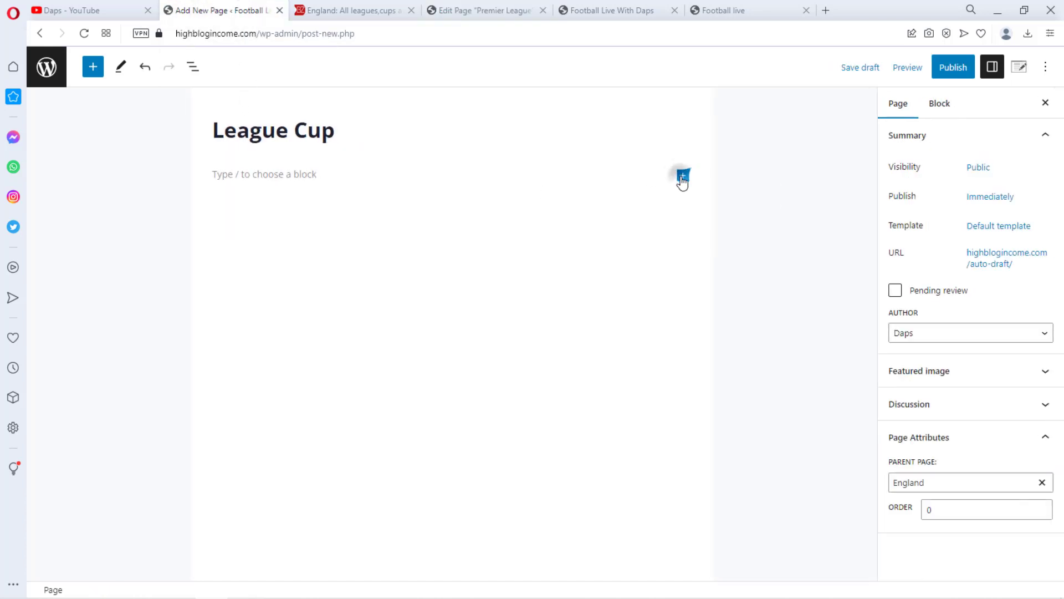
click(722, 276)
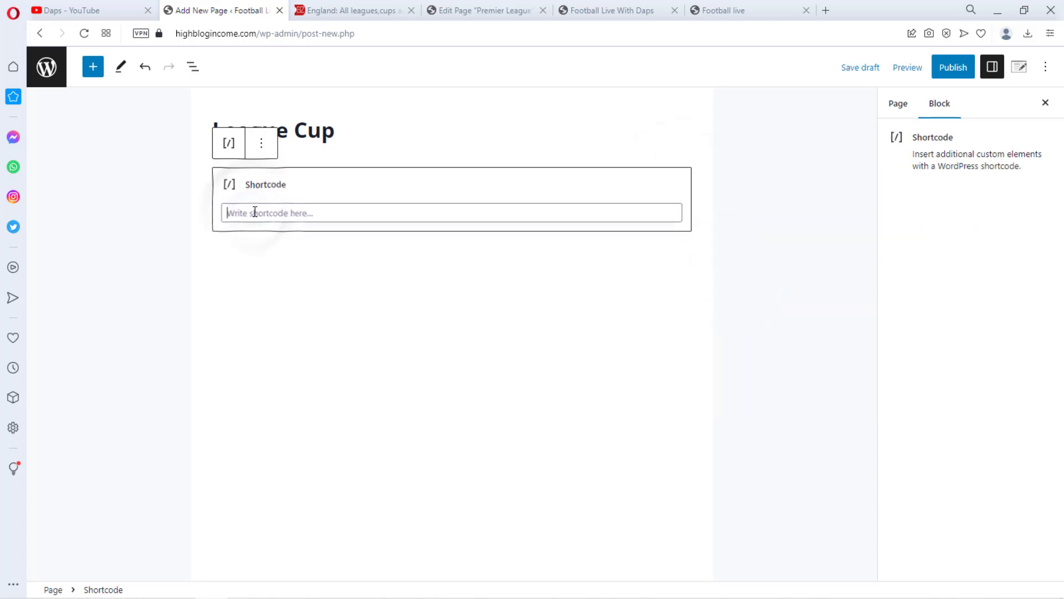
key(ctrl+v)
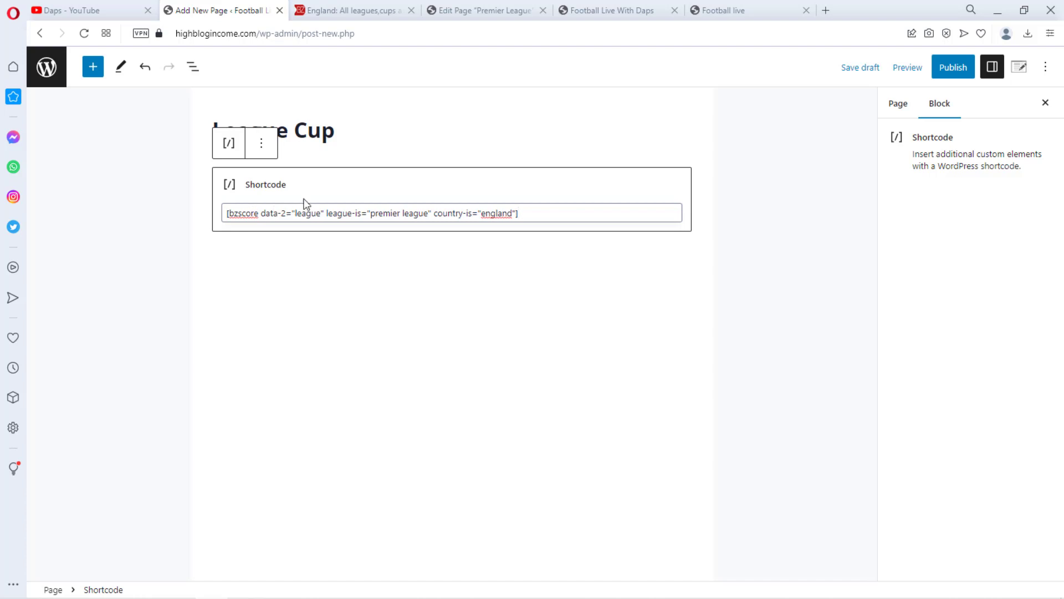
Replace premier league in the shortcode's league-is value with League Cup, copied from the page title
drag(338, 132, 216, 129)
key(ctrl+c)
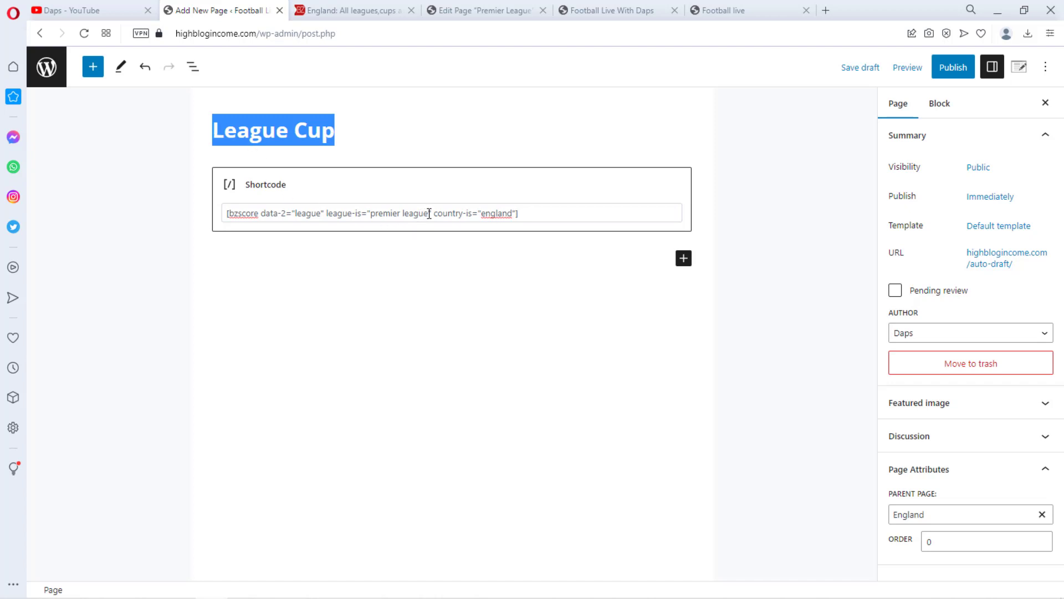
drag(429, 213, 368, 205)
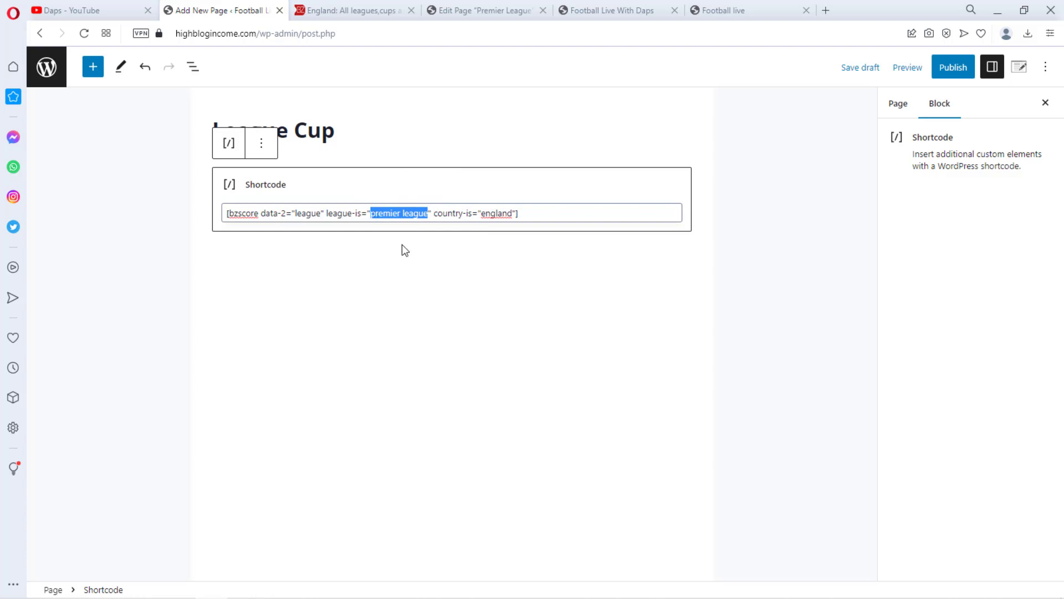
key(ctrl+v)
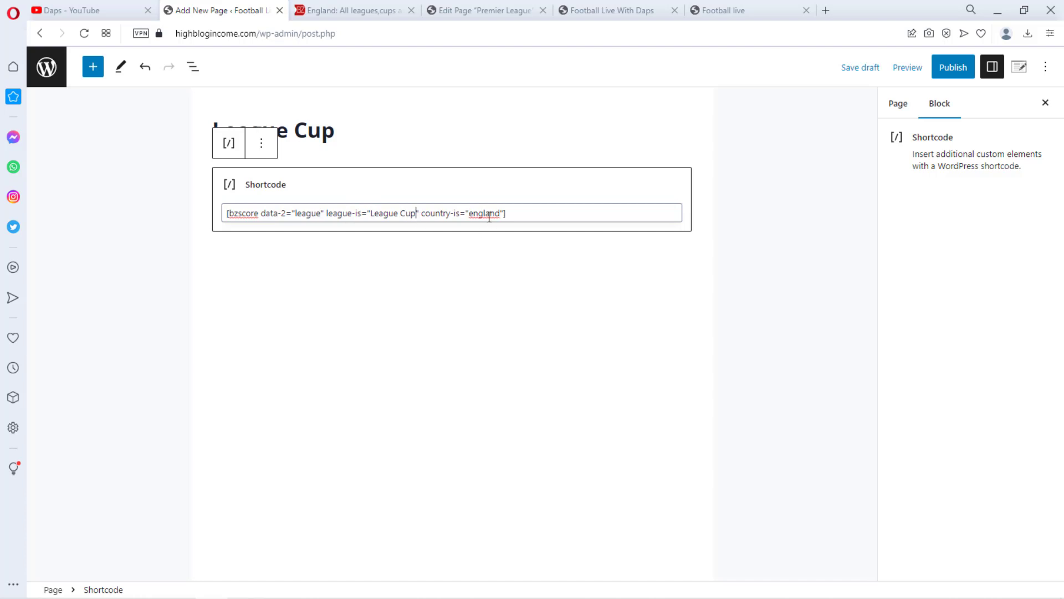
Publish the League Cup page and open it in a new tab
click(955, 71)
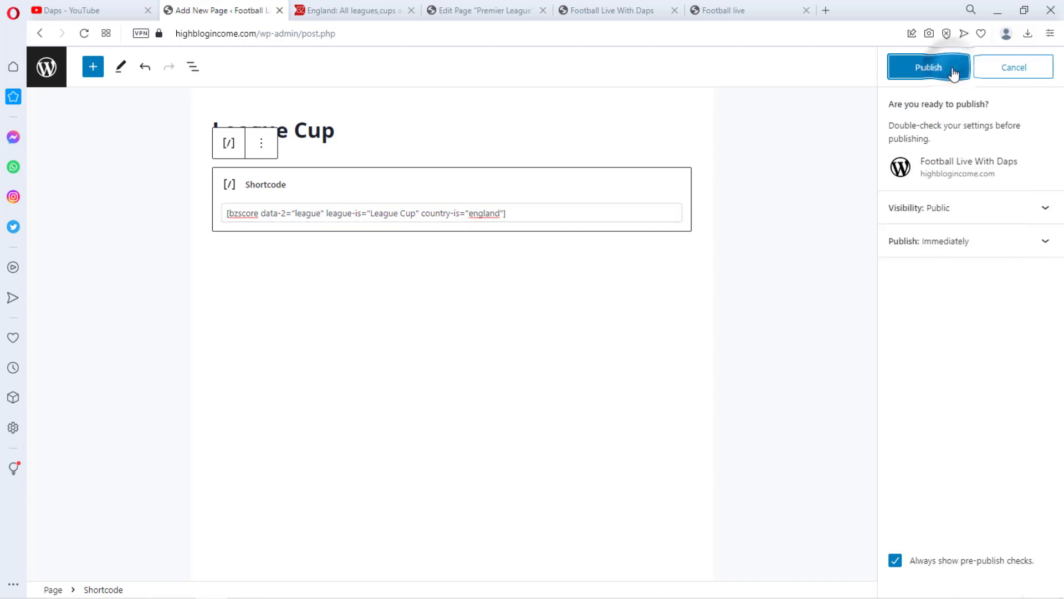
click(937, 69)
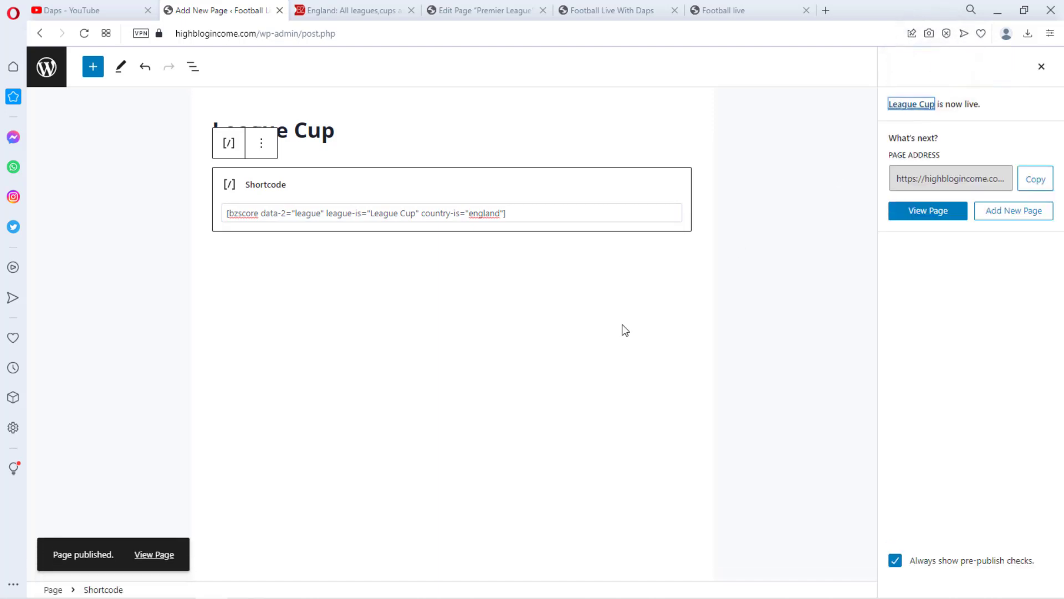
right_click(151, 554)
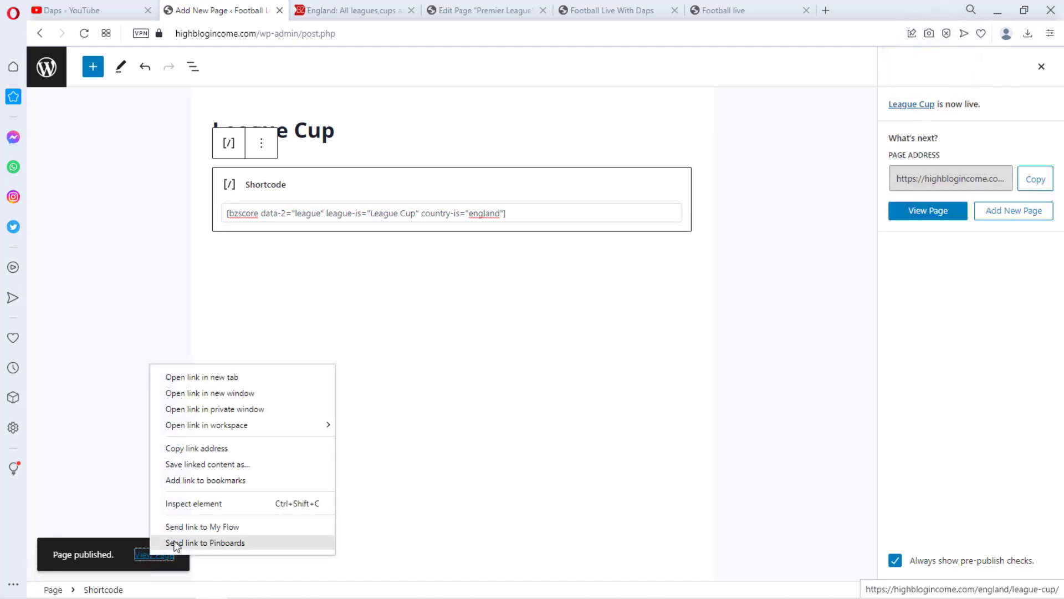
click(214, 377)
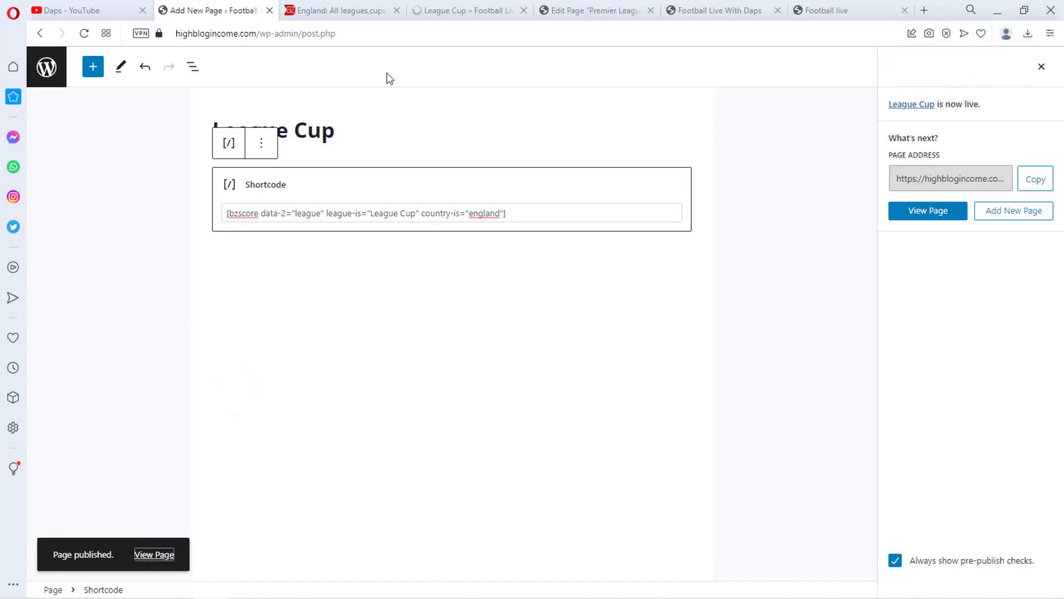
View the published League Cup page and expand its match details
click(499, 10)
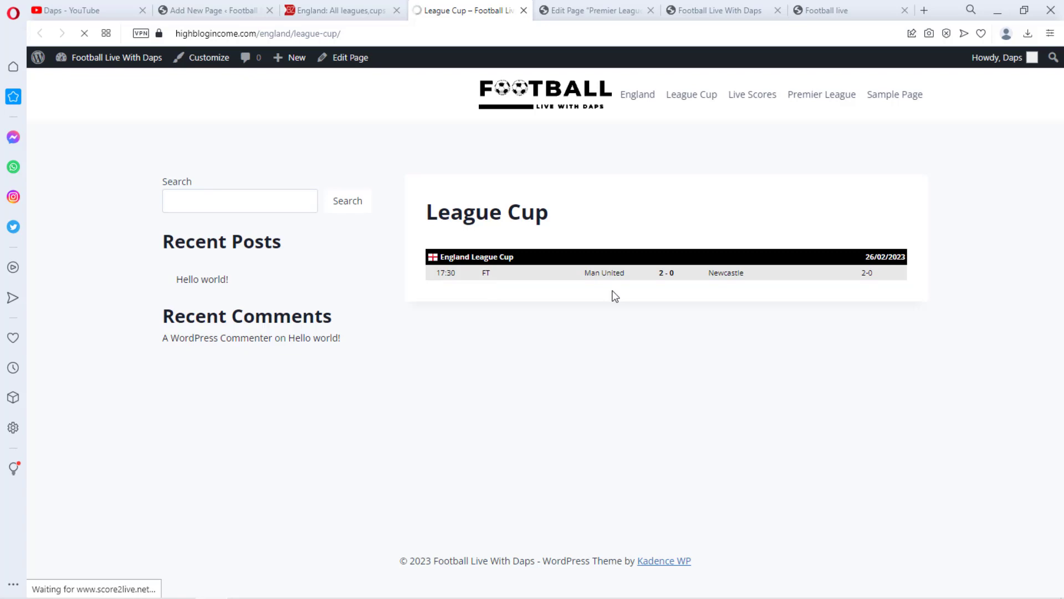
click(641, 277)
scroll(599, 335, down, 5)
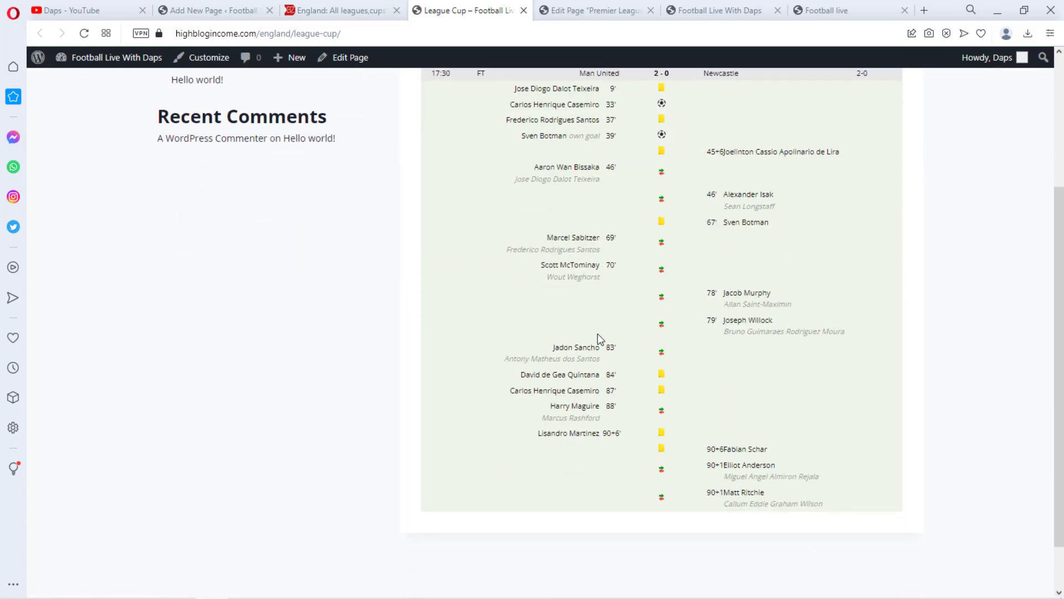
scroll(603, 377, up, 5)
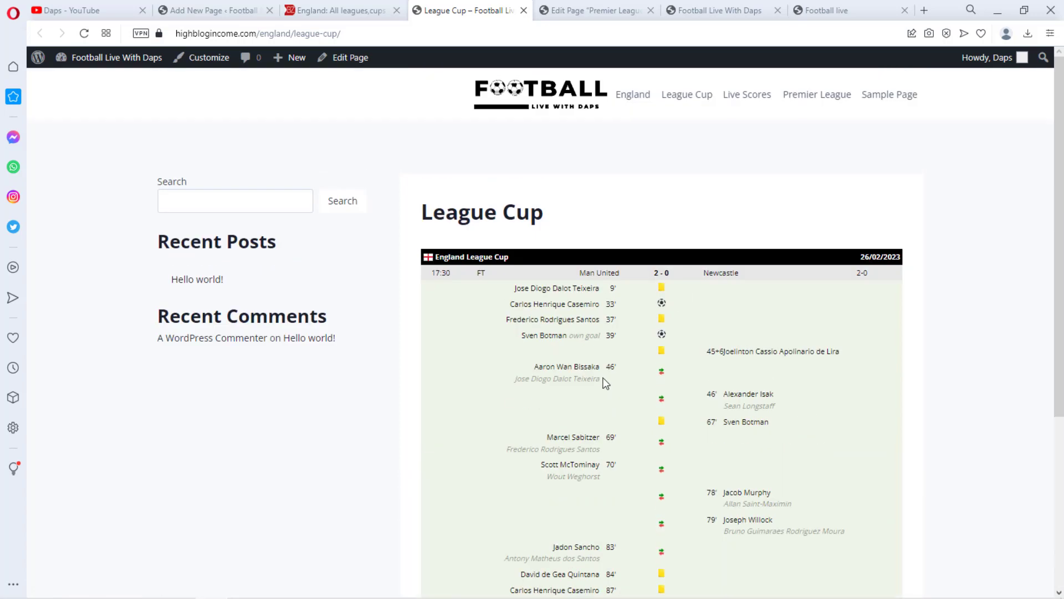
Copy the Championship competition name from the England list on livescore.bz
click(346, 16)
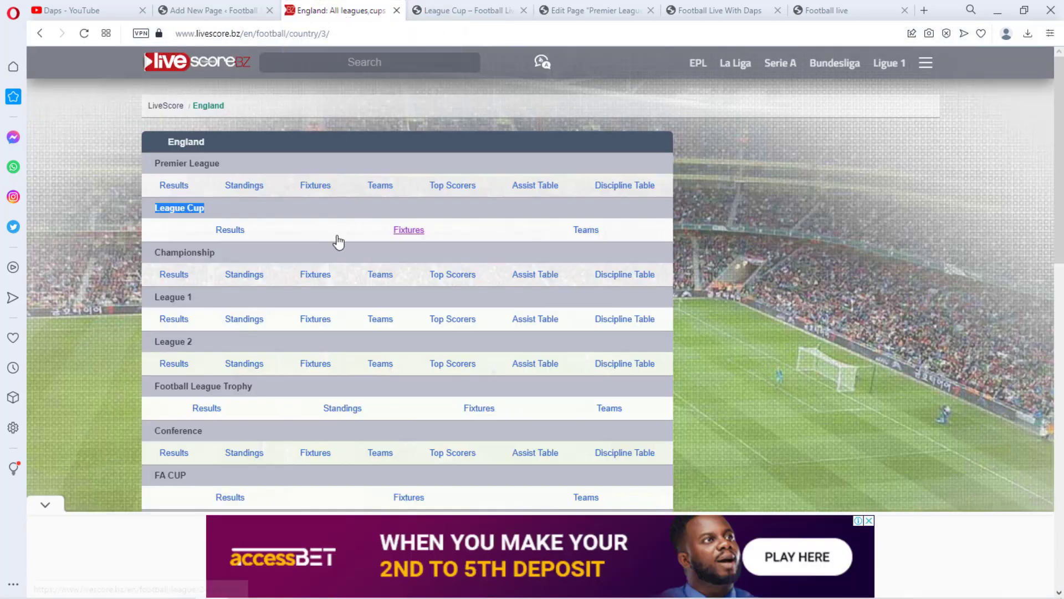
drag(222, 251, 158, 255)
click(183, 228)
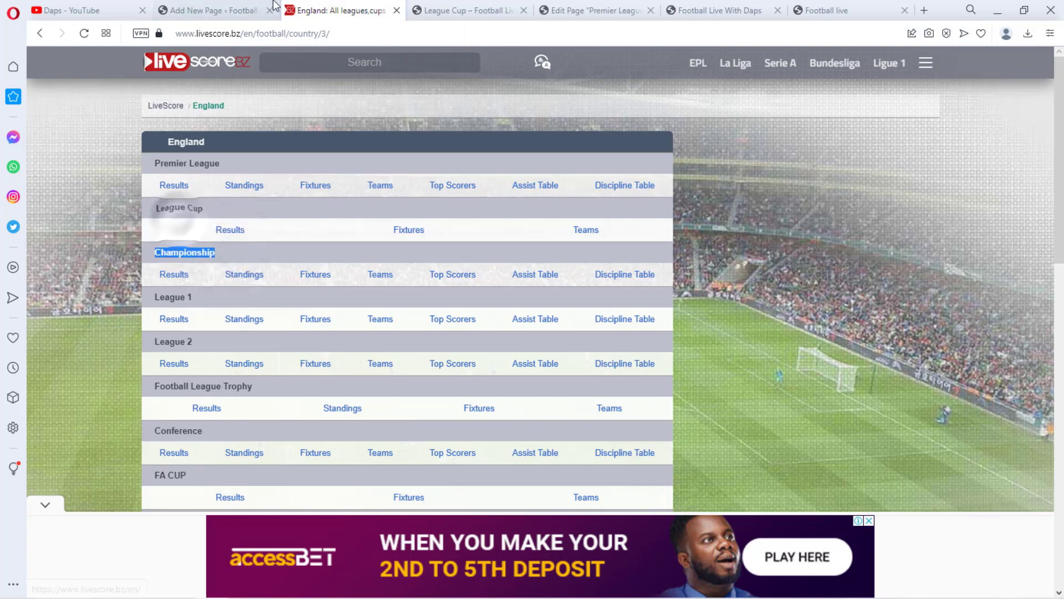
Add a new page titled Championship and set its parent page to England
click(223, 10)
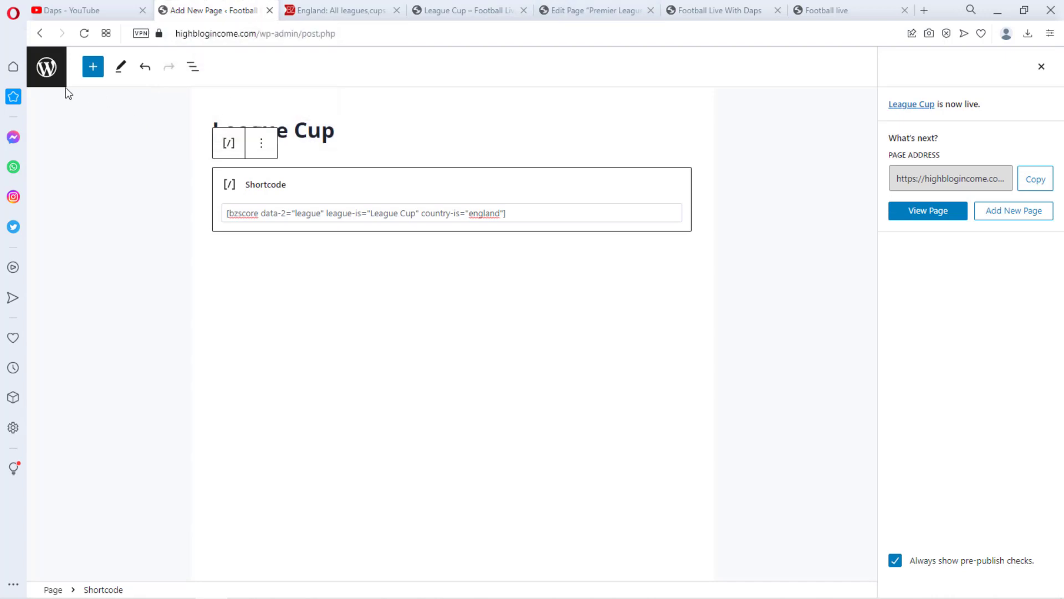
click(47, 69)
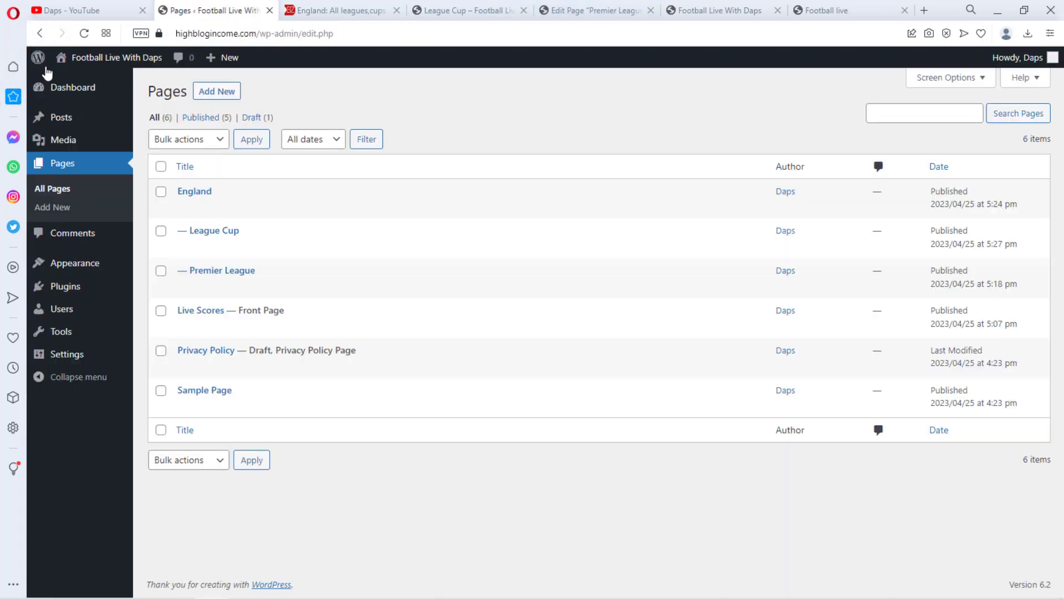
click(206, 97)
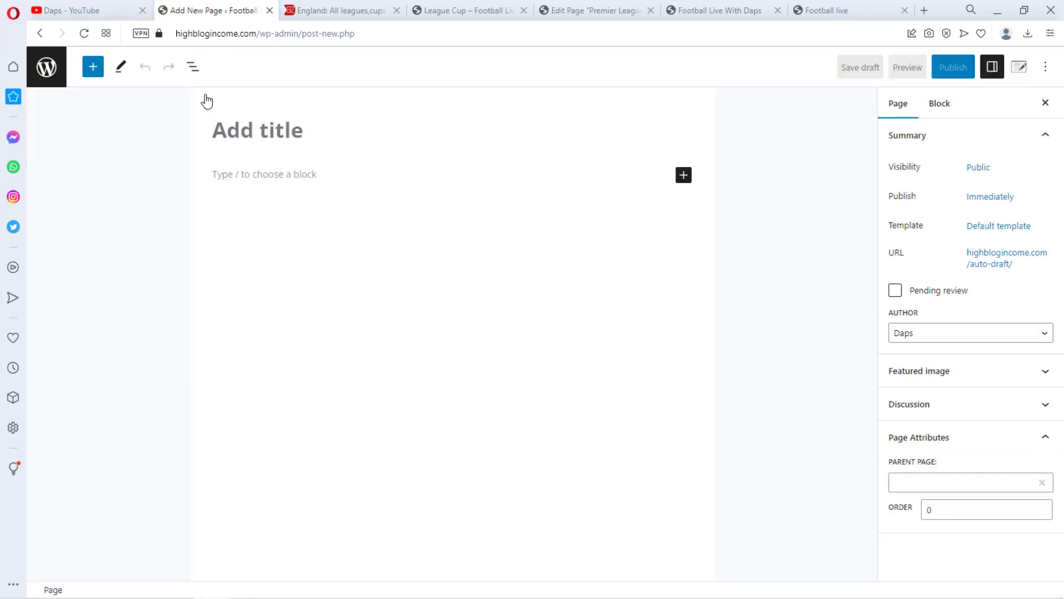
key(ctrl+v)
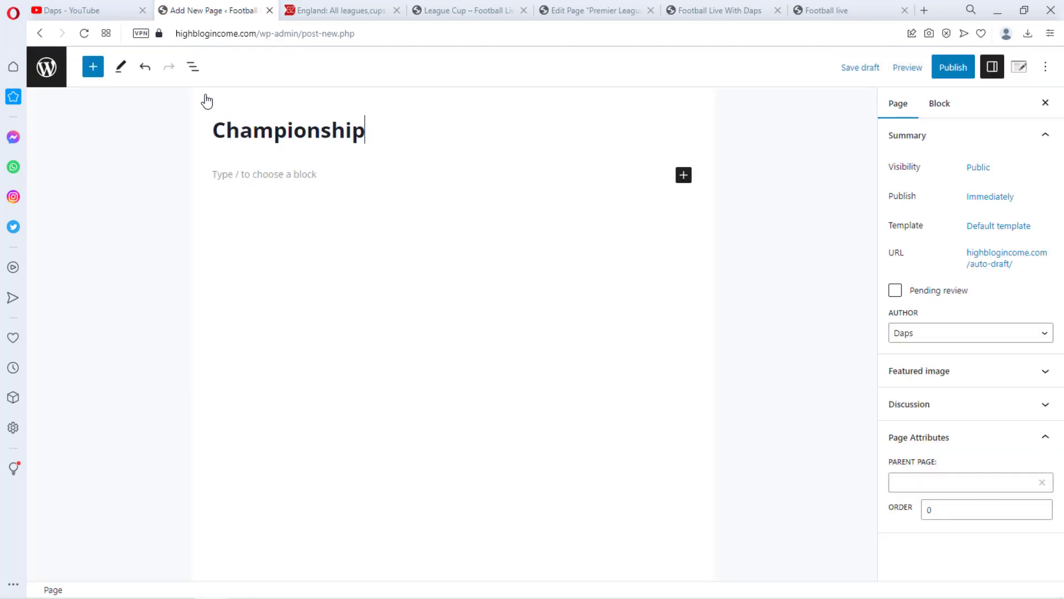
click(949, 486)
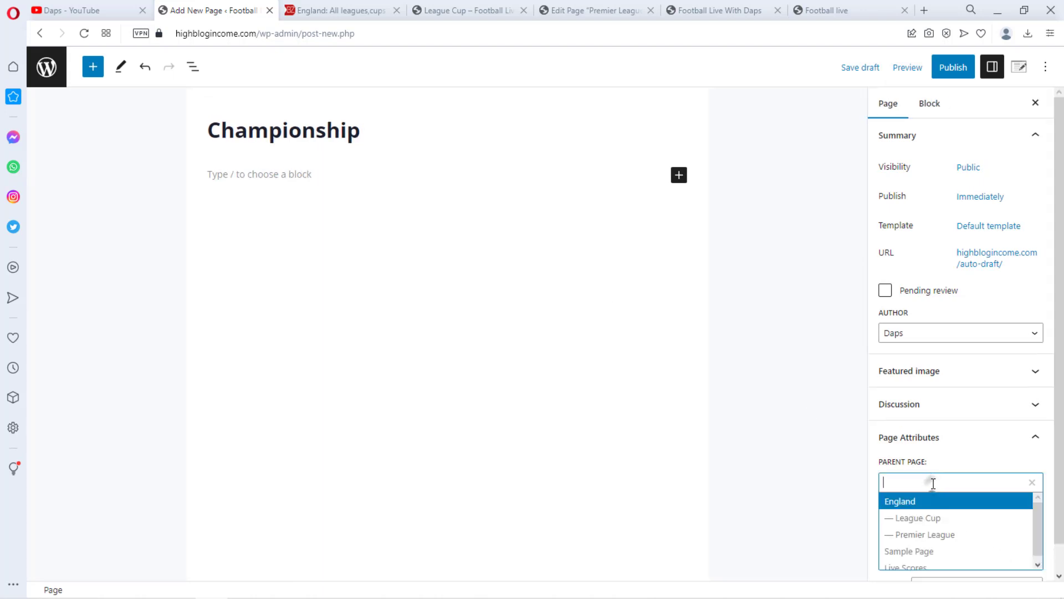
click(928, 501)
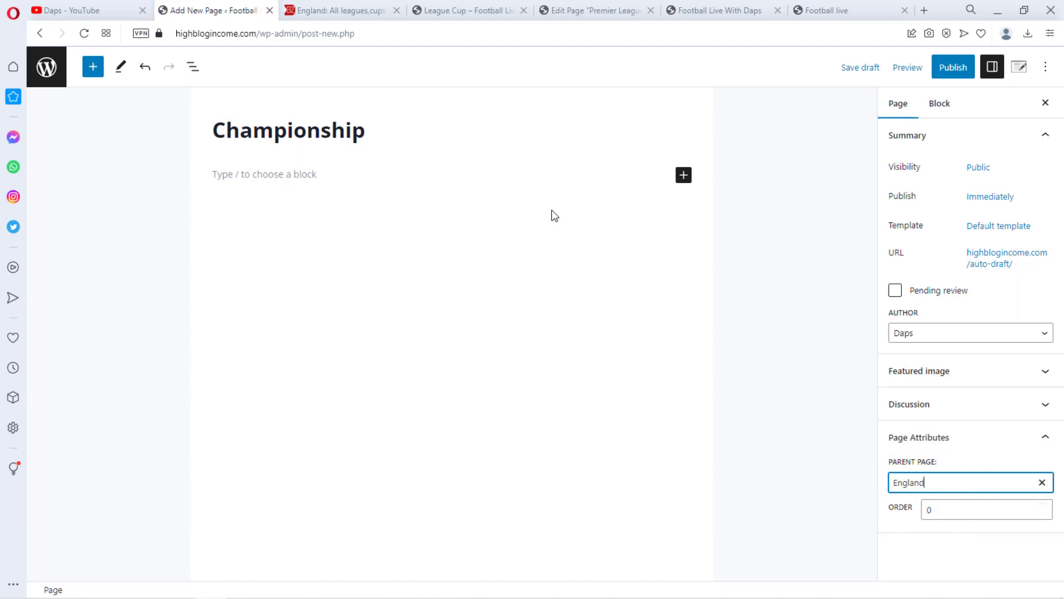
Add a Shortcode block to the Championship page and paste the Premier League page's shortcode into it
click(683, 174)
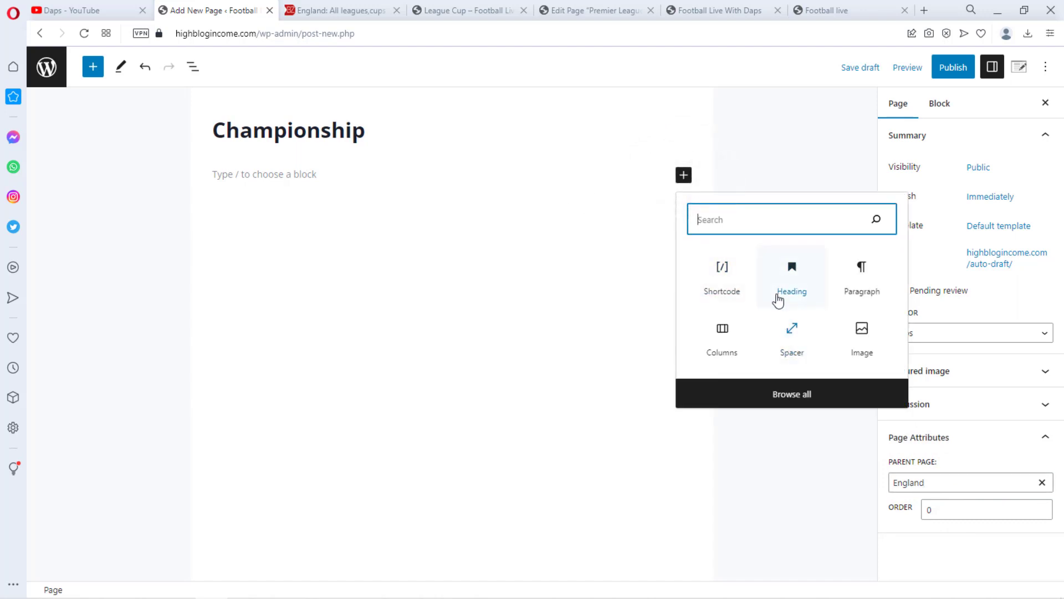
click(723, 275)
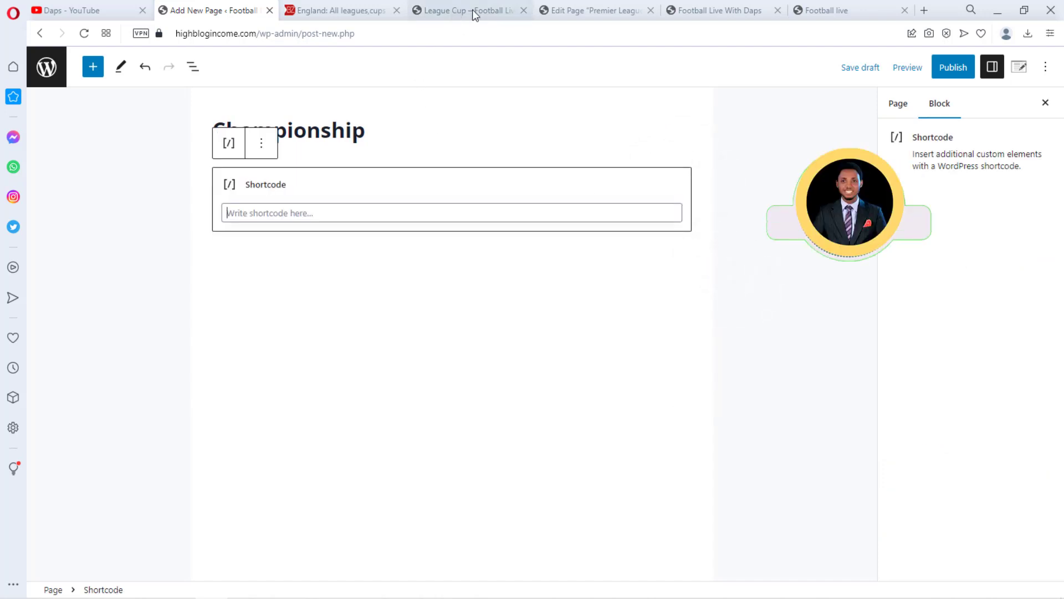
click(584, 9)
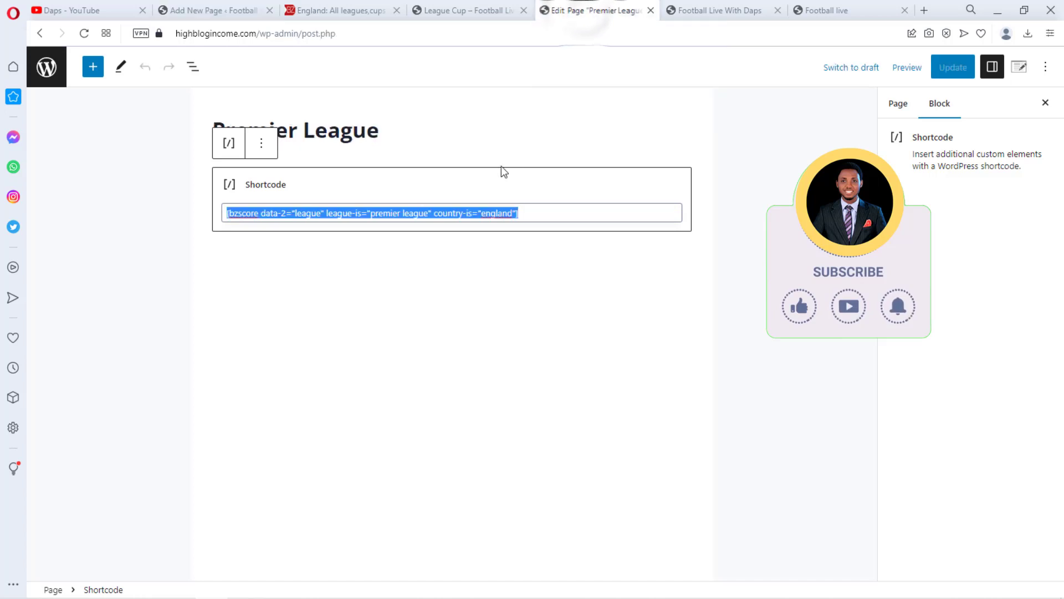
right_click(444, 215)
click(475, 263)
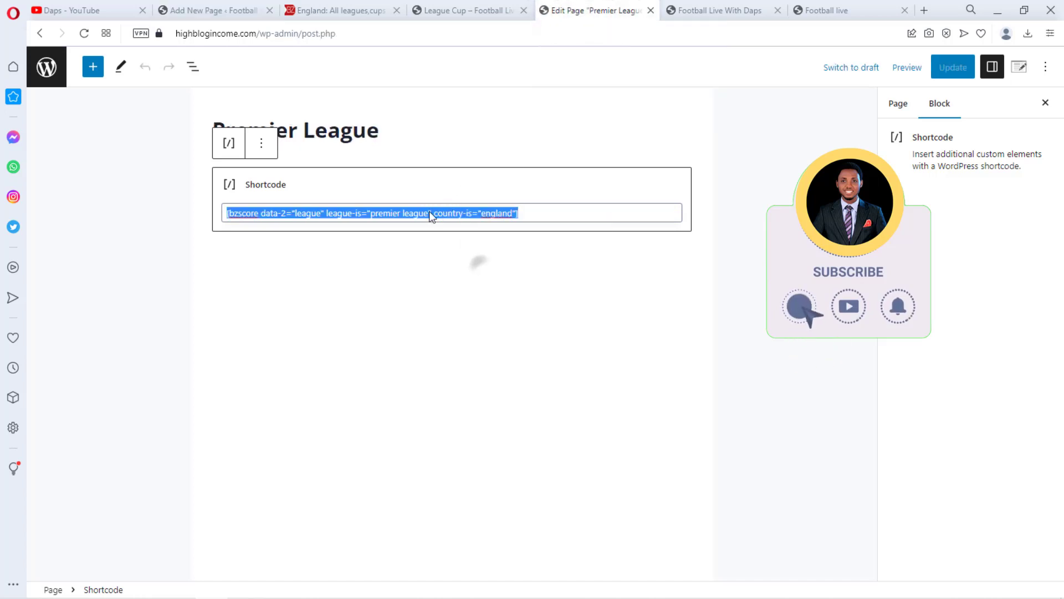
click(213, 10)
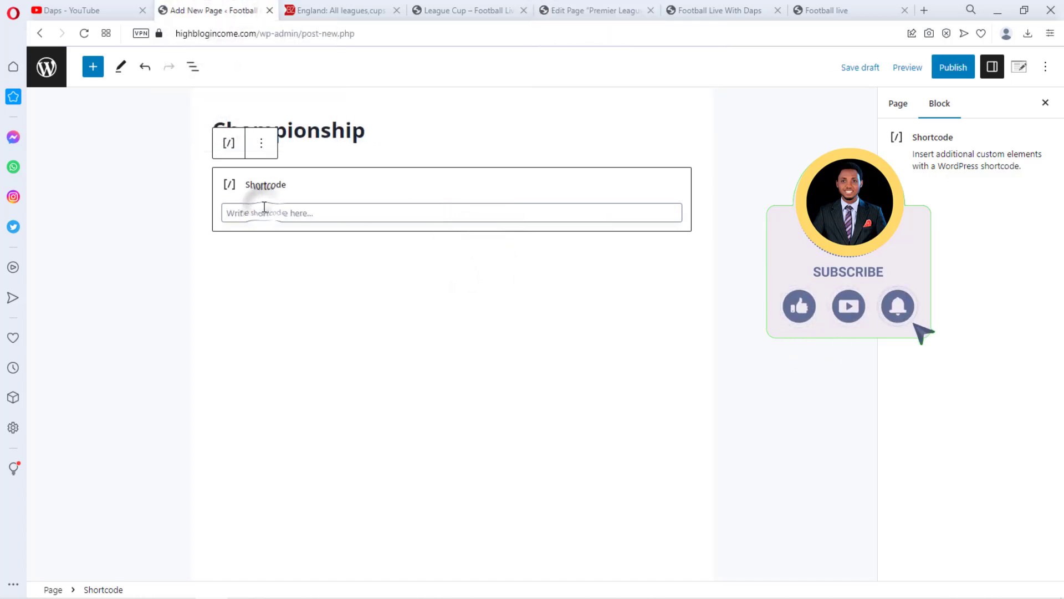
key(ctrl+v)
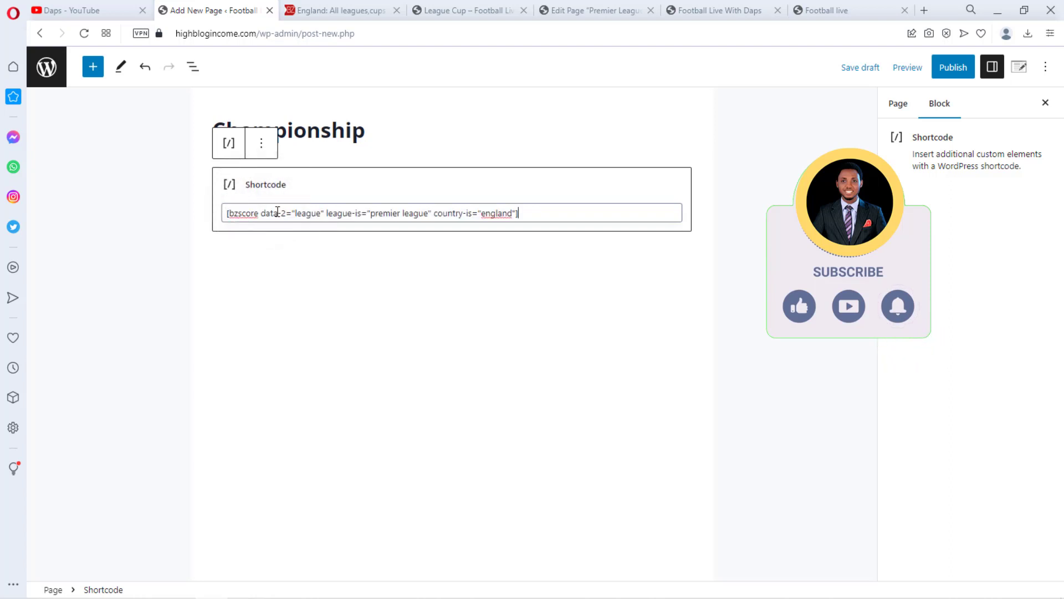
Replace premier league in the shortcode's league-is value with Championship, copied from the page title
drag(370, 131, 232, 127)
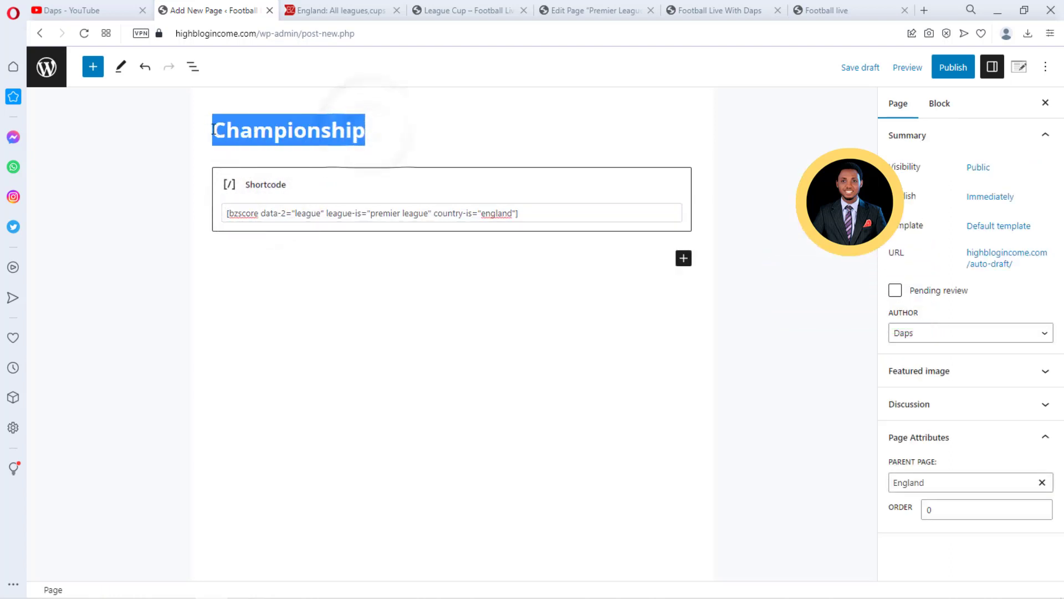
right_click(232, 127)
click(268, 178)
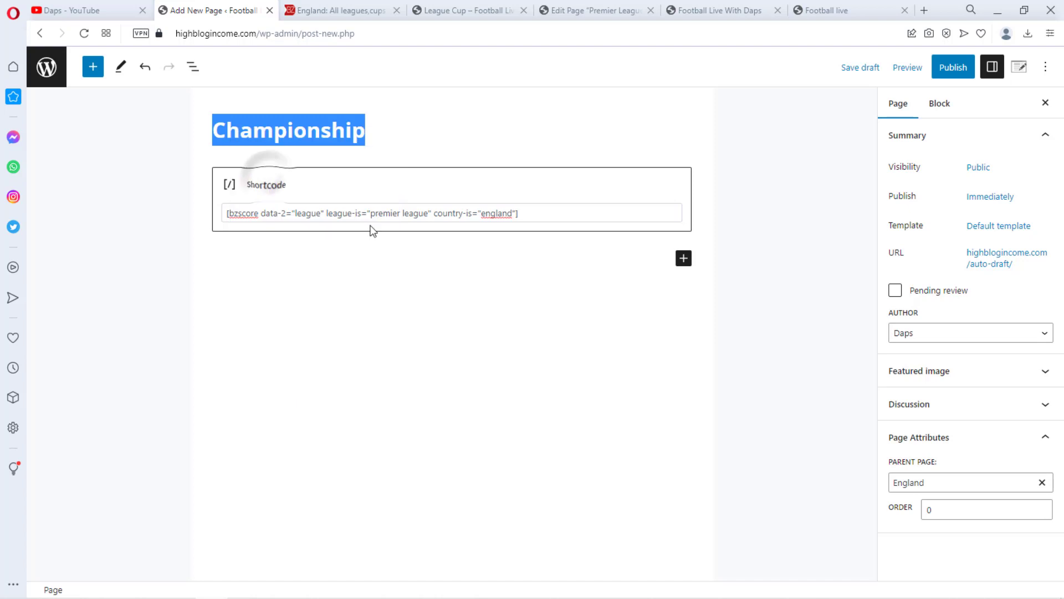
drag(428, 212, 372, 212)
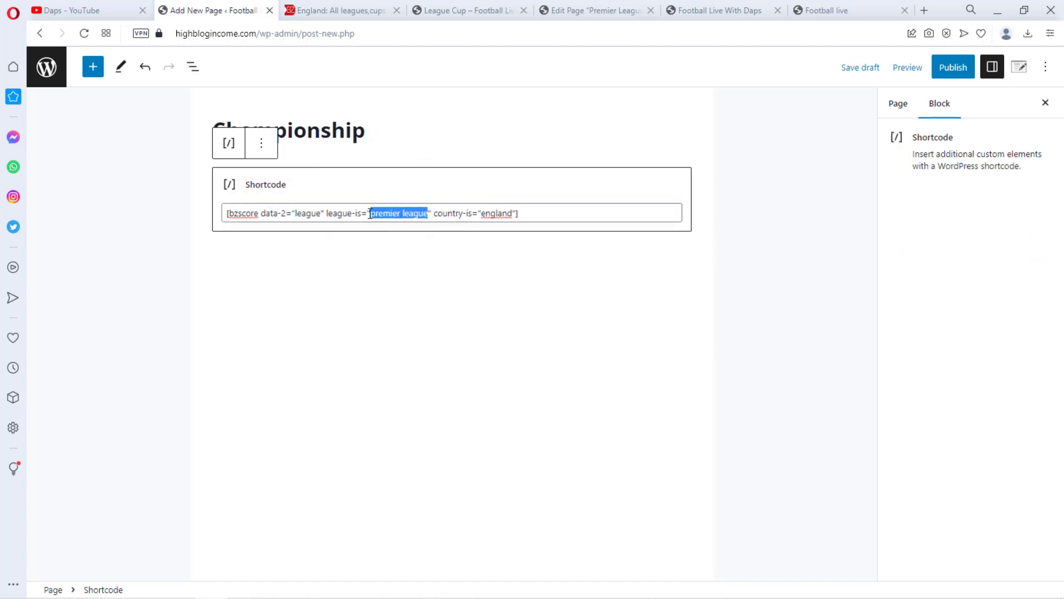
key(ctrl+v)
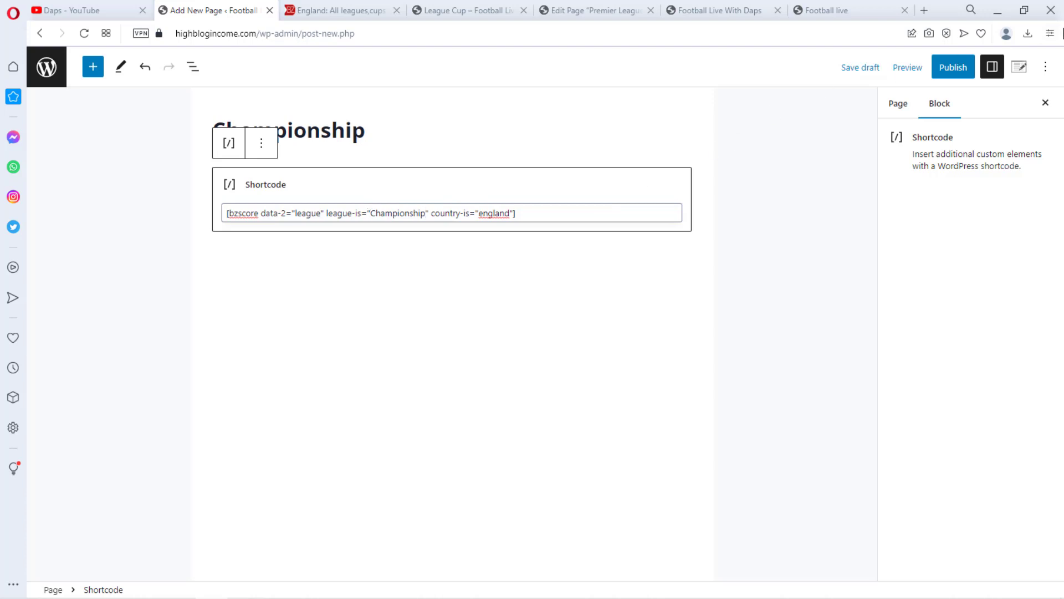
Publish the Championship page
click(956, 65)
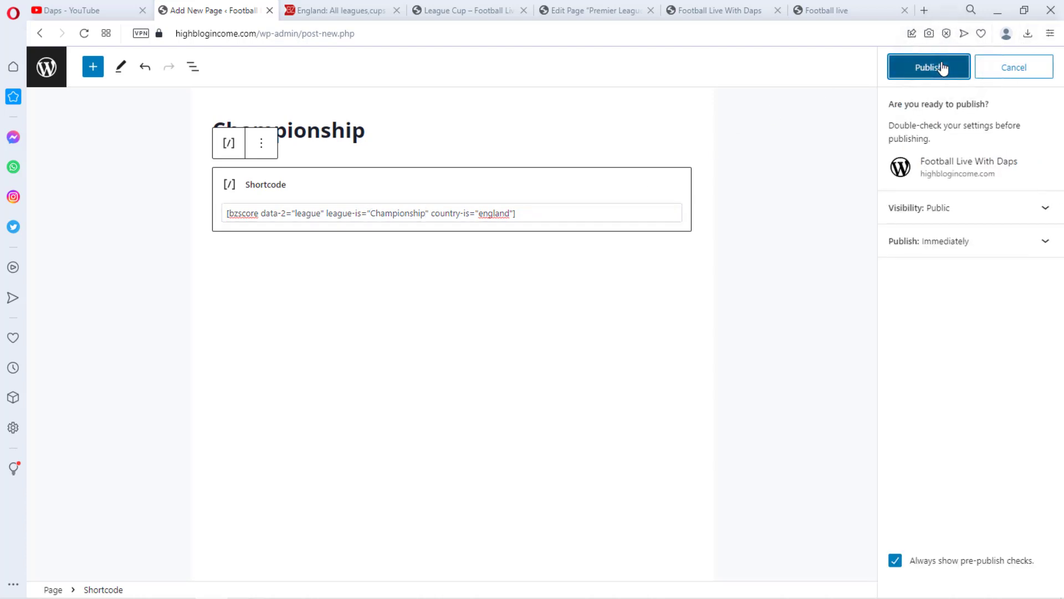
click(941, 65)
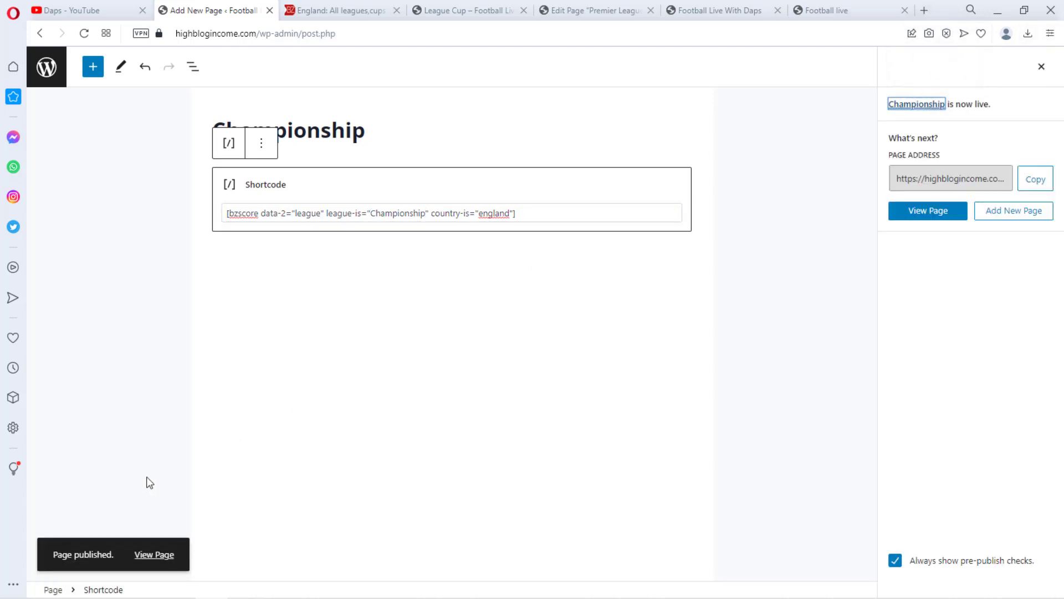
Open the published Championship page in a new tab and scroll through its fixtures table
right_click(149, 556)
click(209, 380)
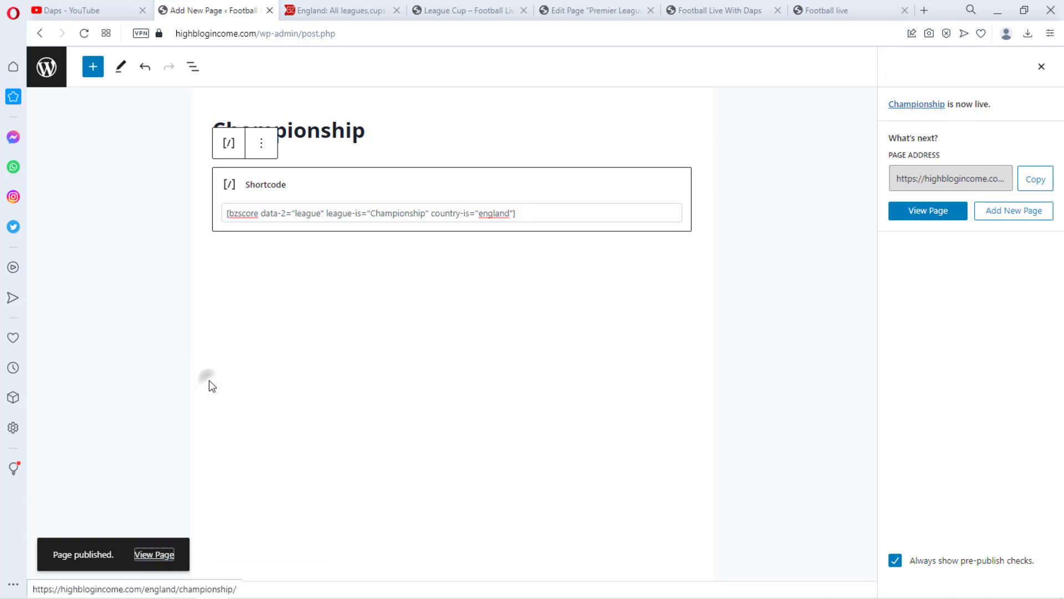
click(529, 8)
scroll(925, 263, down, 1)
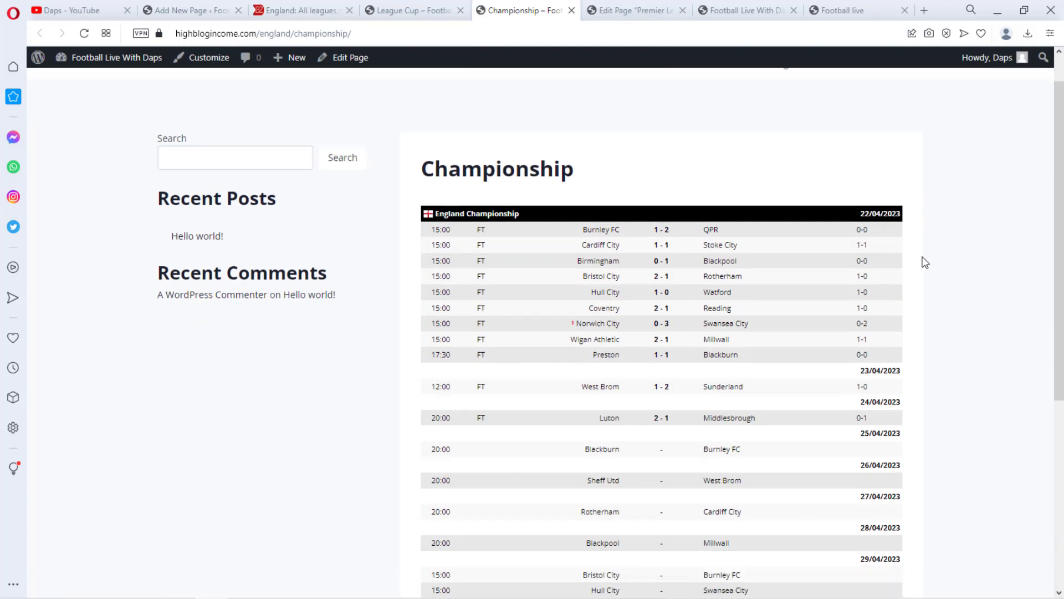
scroll(926, 261, down, 6)
scroll(927, 260, up, 5)
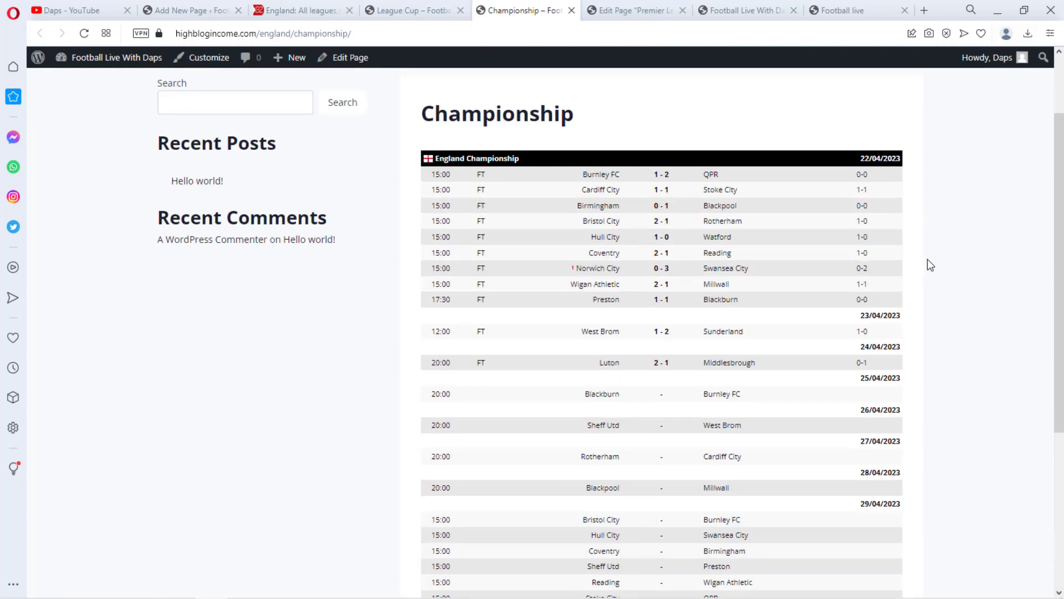
scroll(927, 258, up, 1)
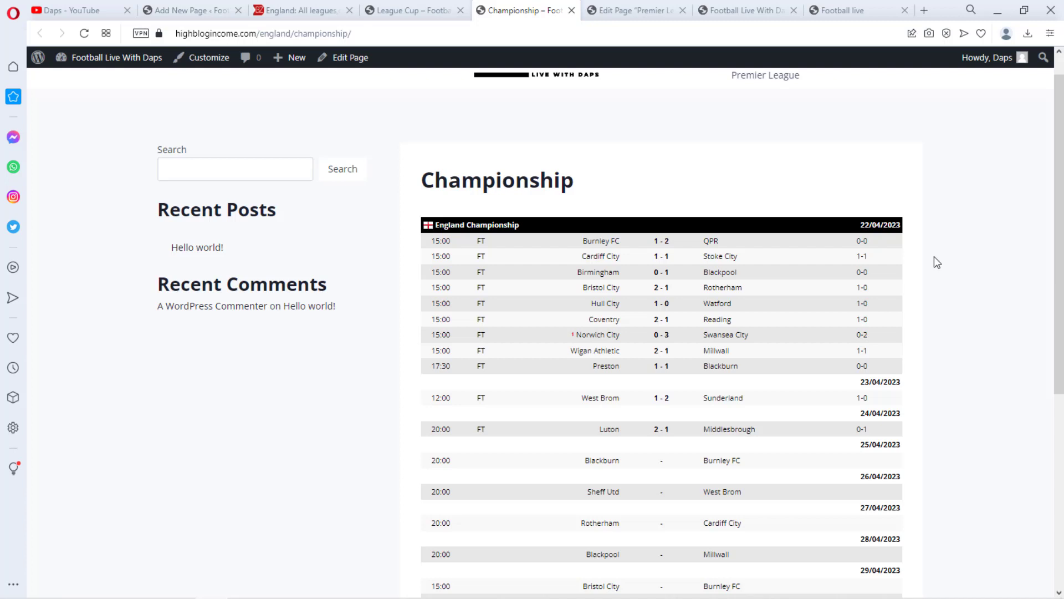
scroll(934, 257, up, 1)
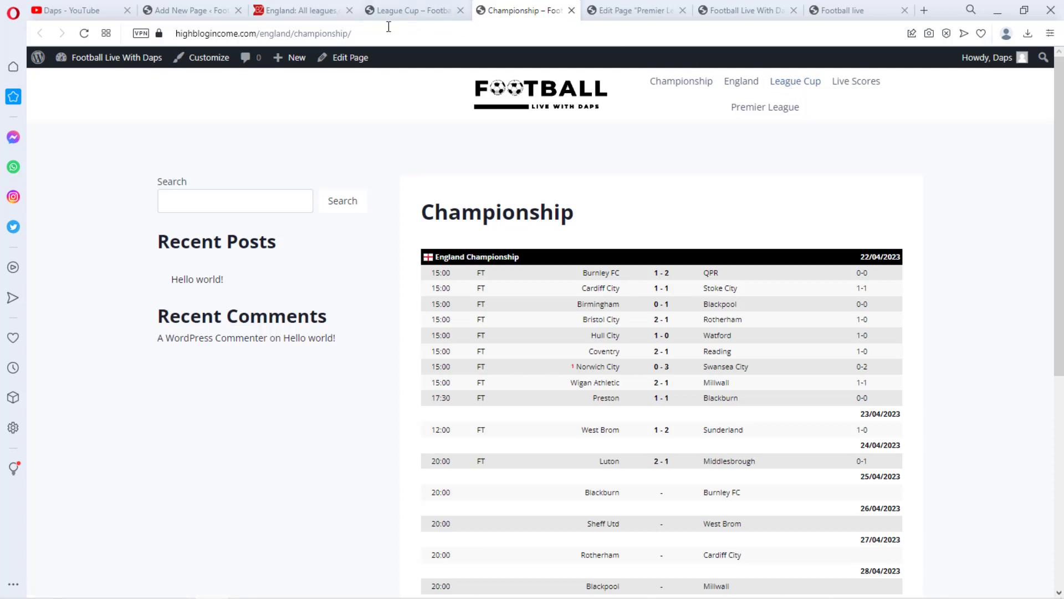
Browse the England leagues list on livescore.bz and copy the FA CUP league name
click(299, 10)
scroll(344, 247, down, 1)
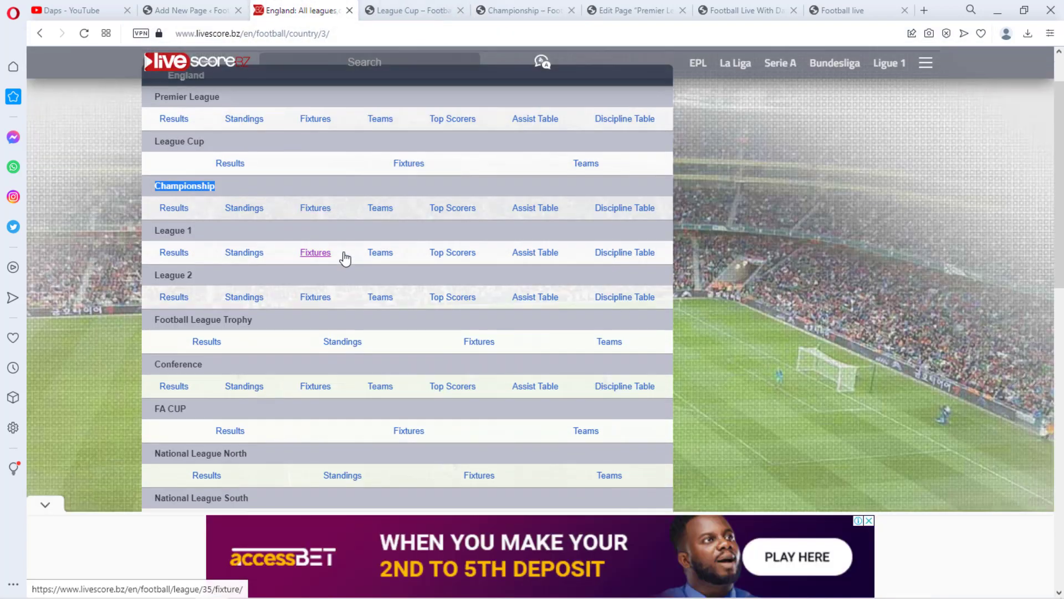
scroll(344, 258, down, 3)
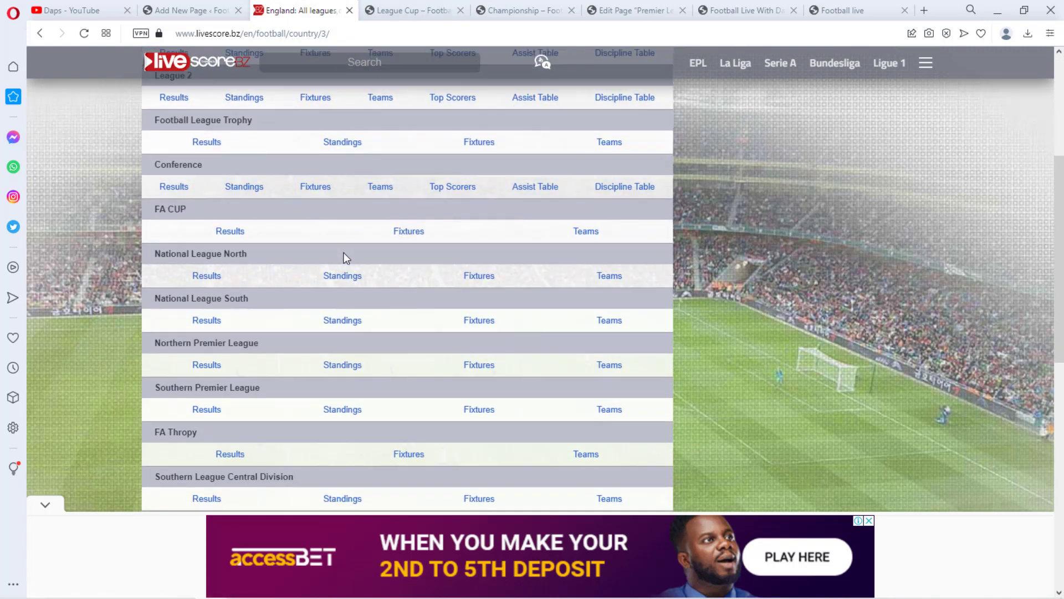
scroll(348, 257, down, 5)
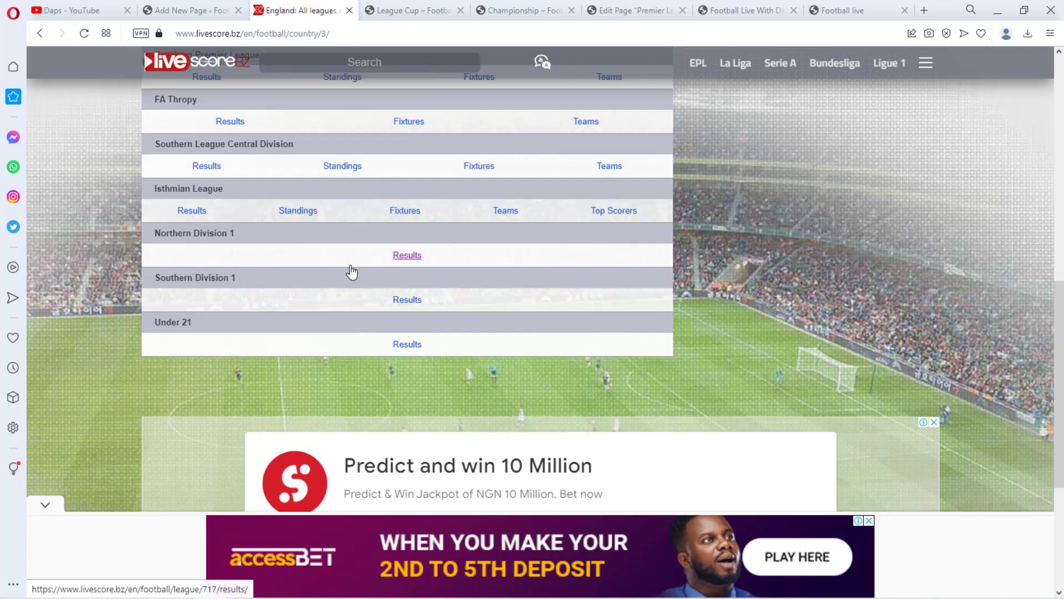
scroll(319, 285, up, 7)
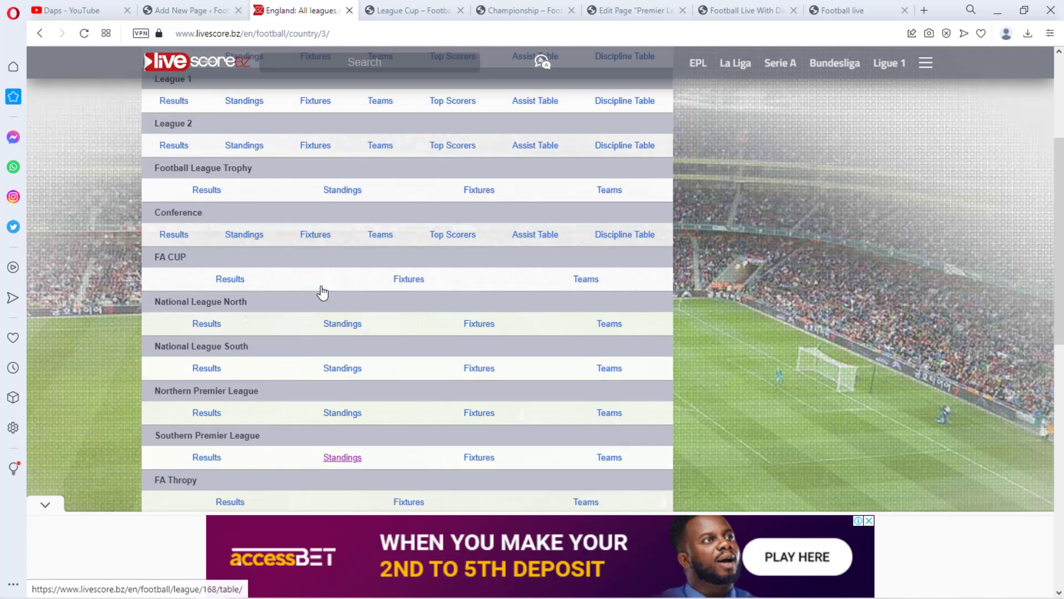
scroll(323, 293, up, 1)
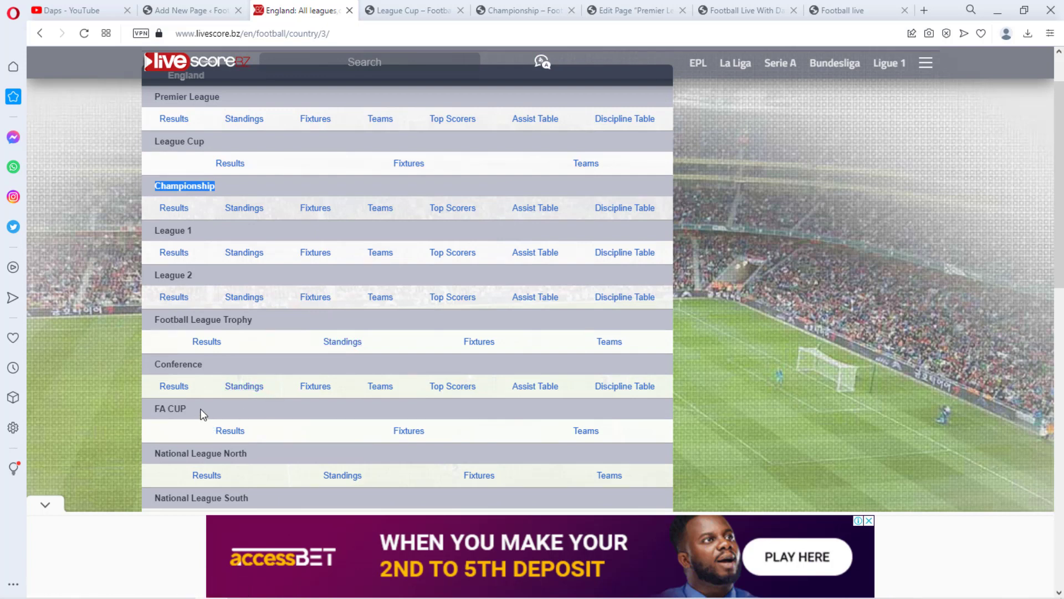
drag(200, 413, 160, 415)
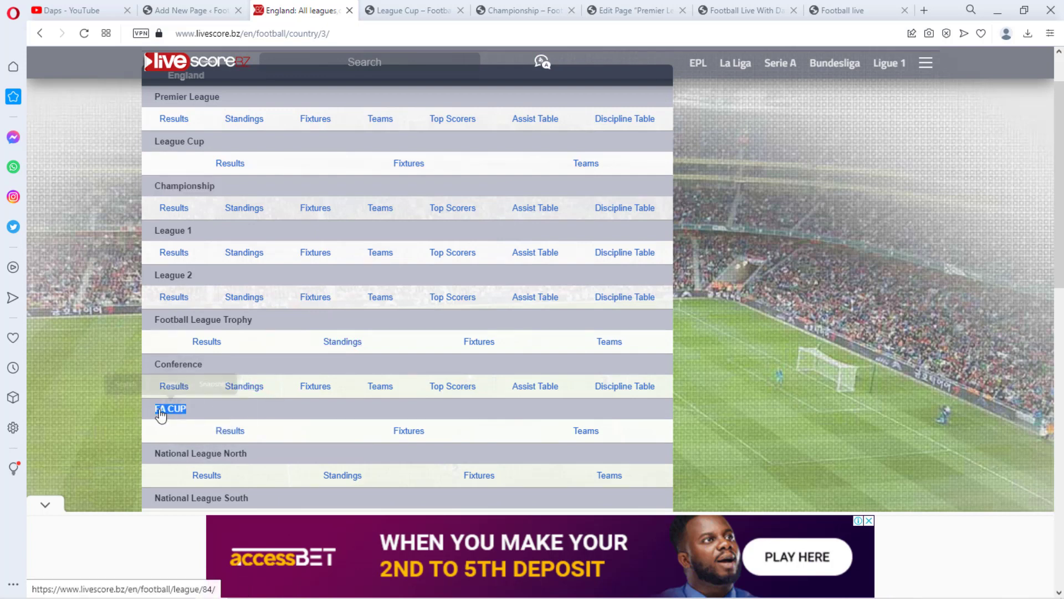
click(166, 386)
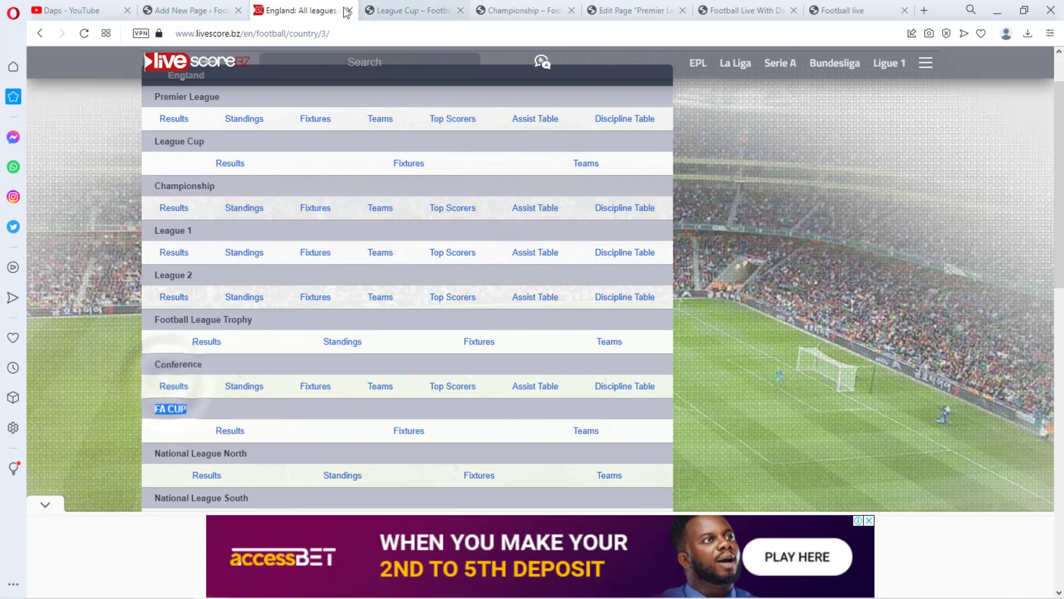
Create a new page titled FA CUP and set its parent page to England
click(194, 11)
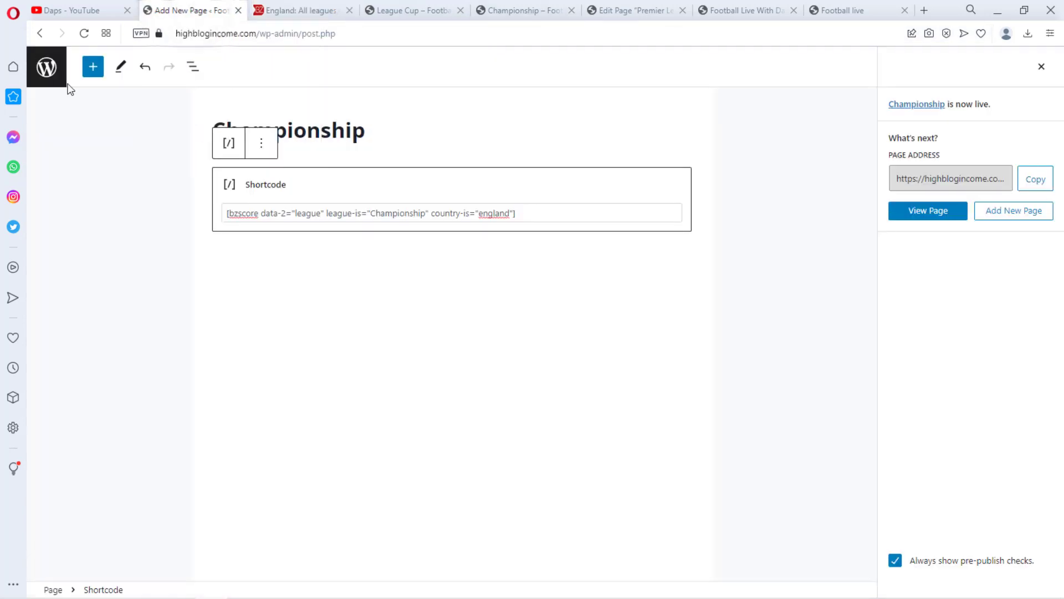
click(46, 66)
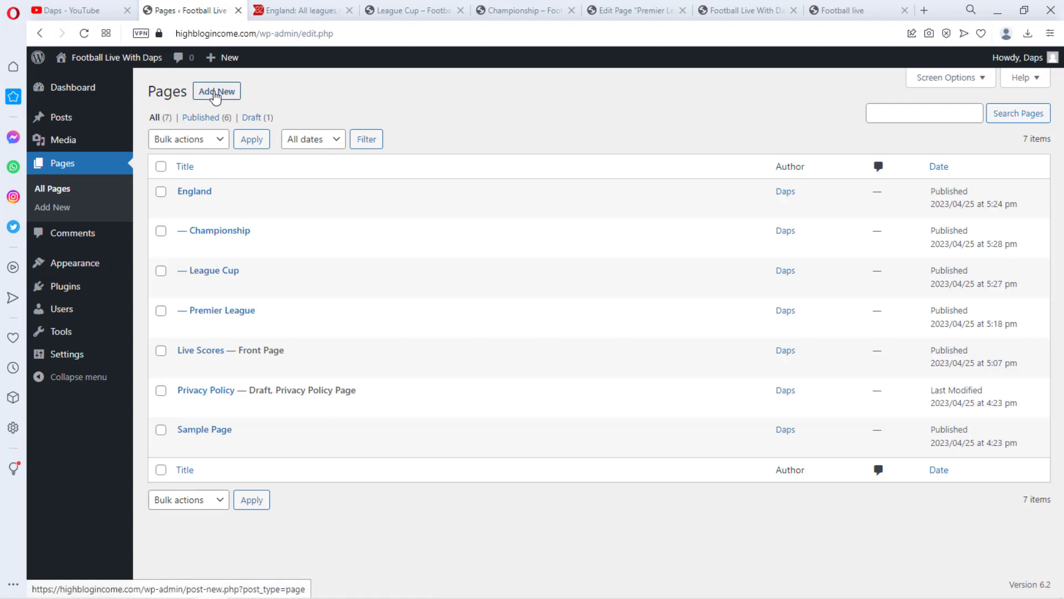
click(216, 94)
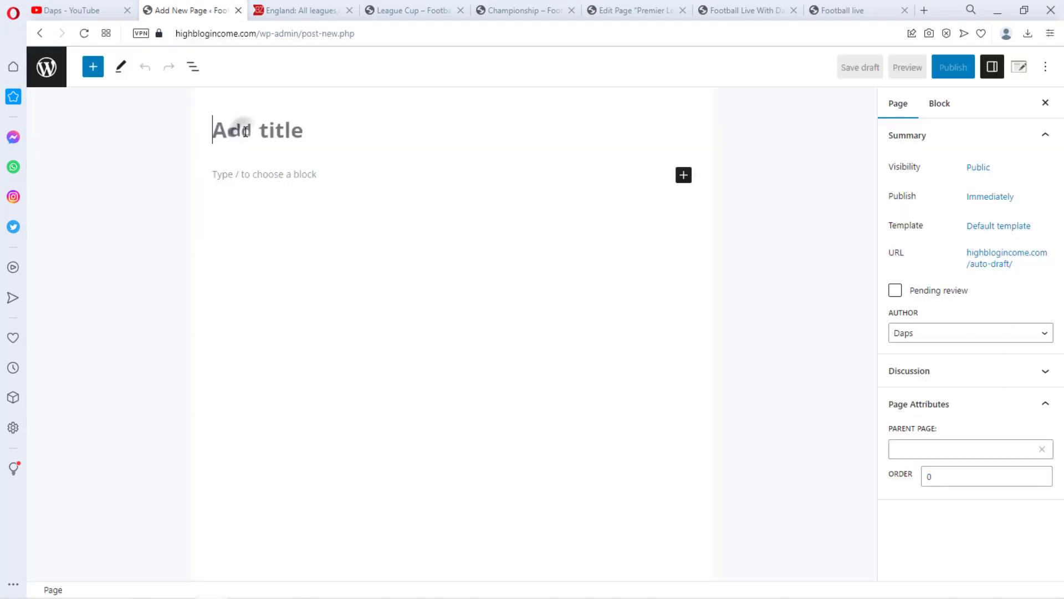
click(245, 131)
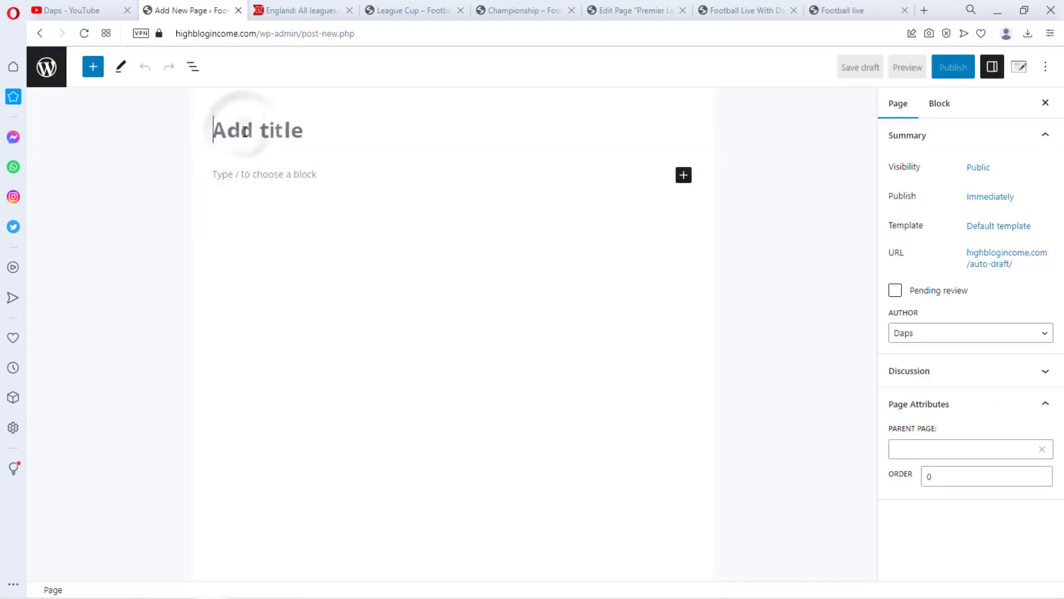
text(FA CUP)
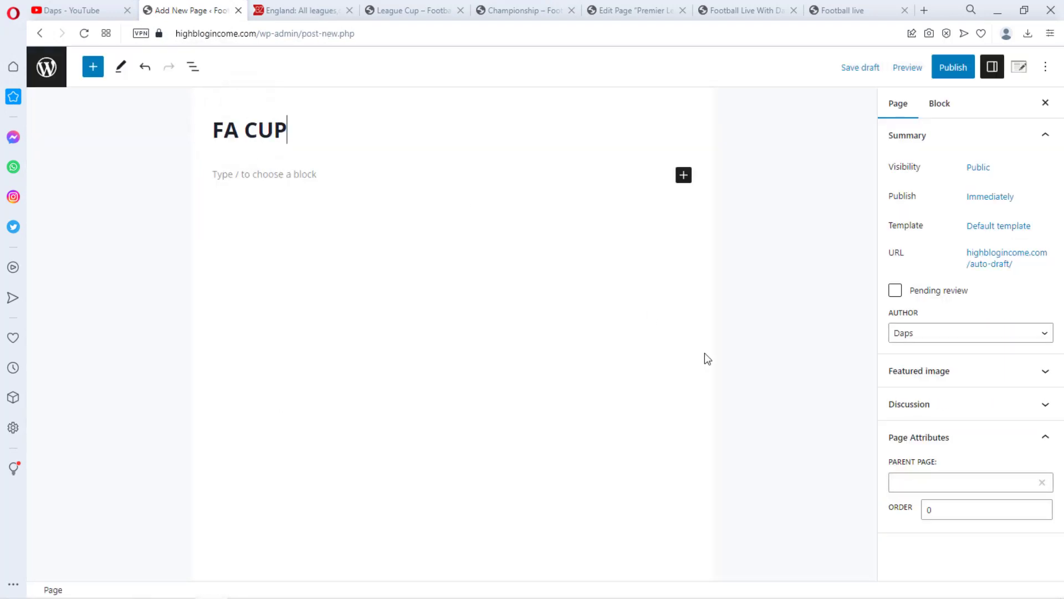
click(920, 481)
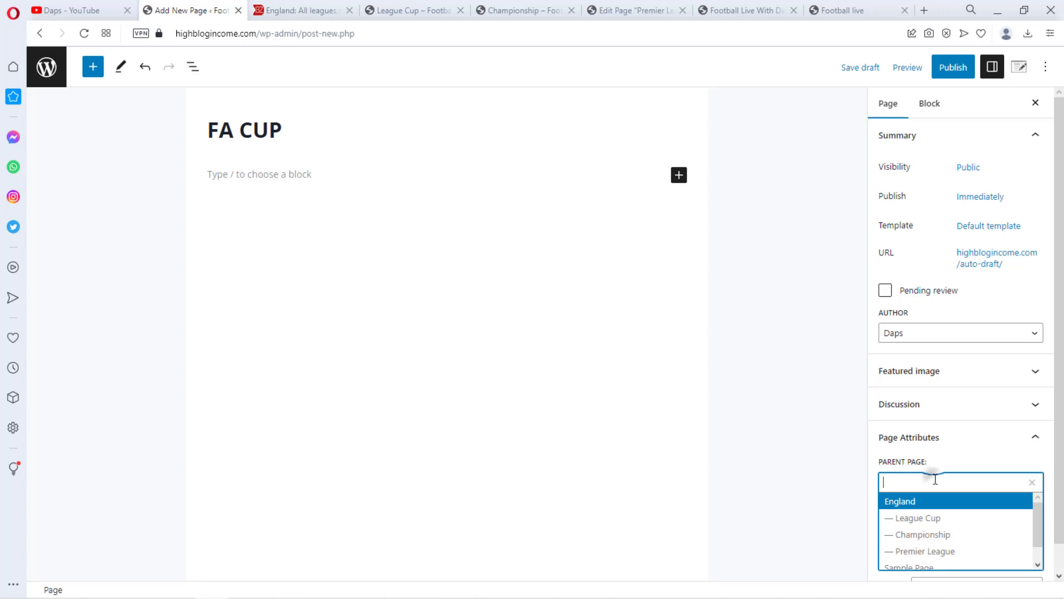
click(912, 501)
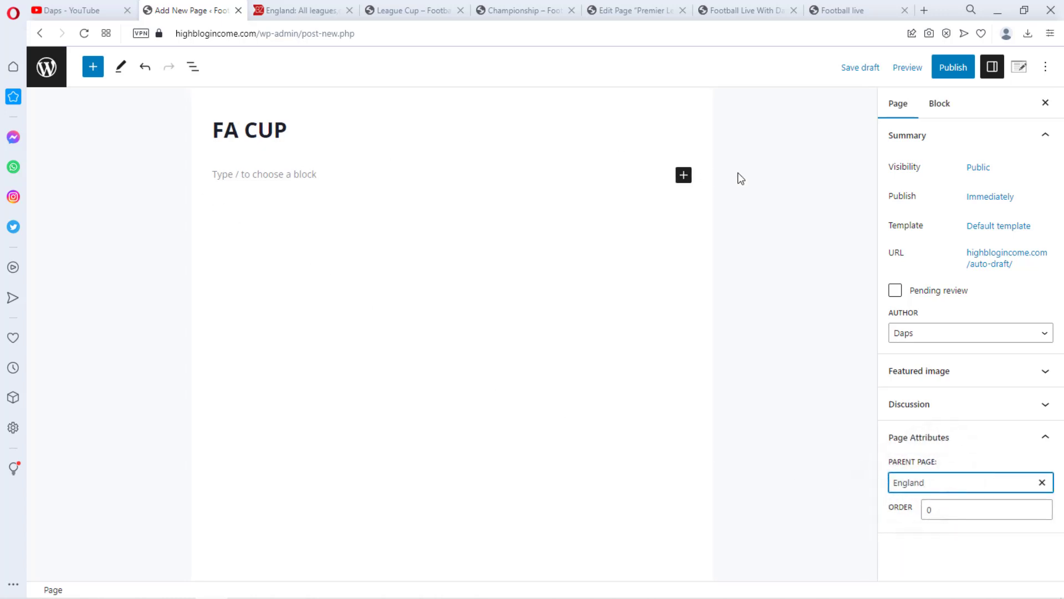
Add a Shortcode block to the FA CUP page and paste the Premier League page's shortcode into it
click(684, 175)
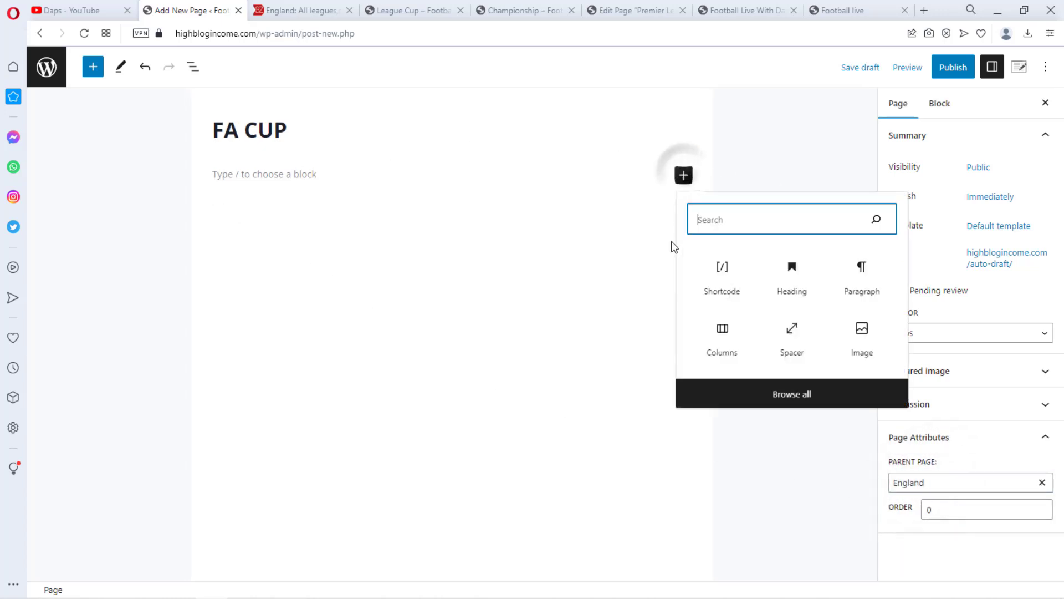
click(727, 285)
click(506, 9)
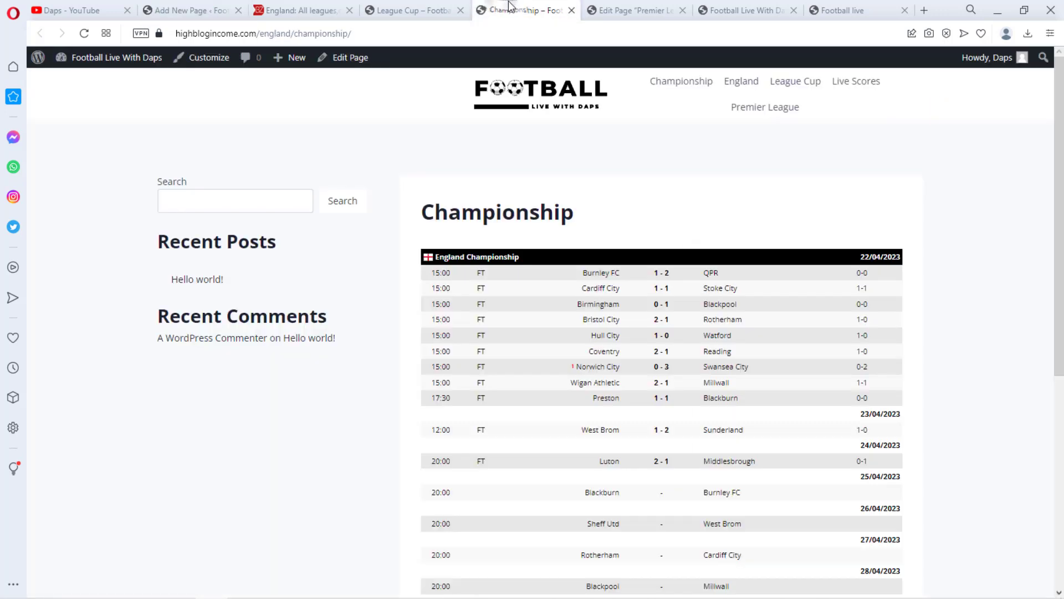
click(615, 28)
click(626, 10)
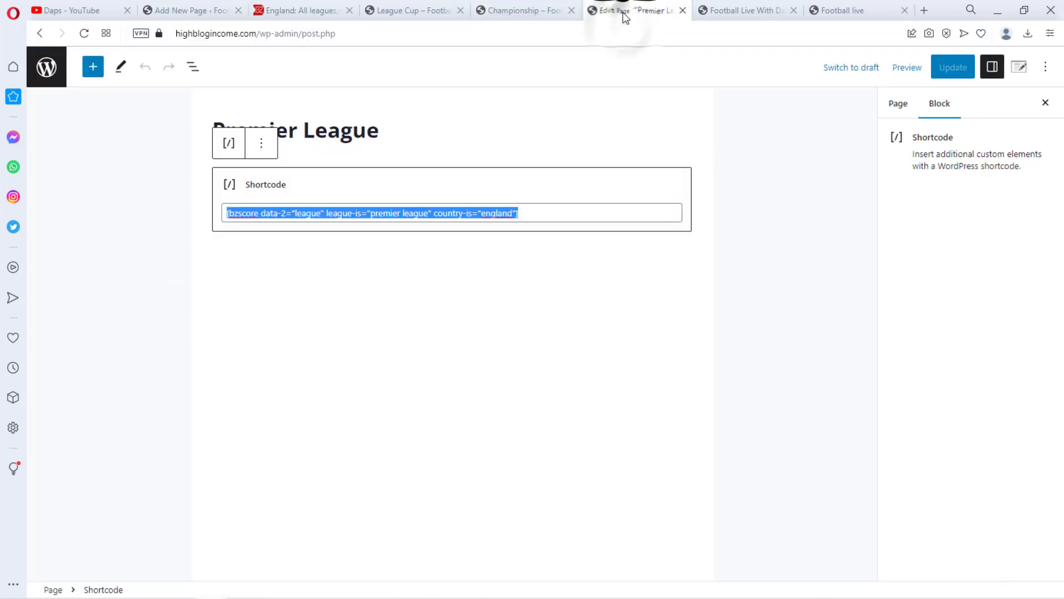
right_click(487, 214)
click(525, 260)
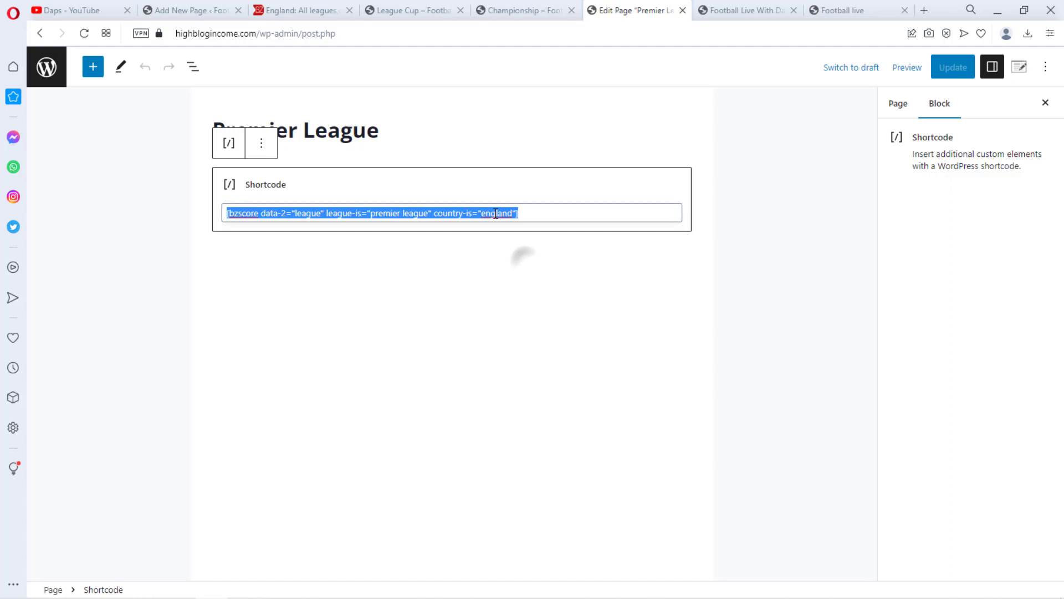
click(204, 8)
click(299, 207)
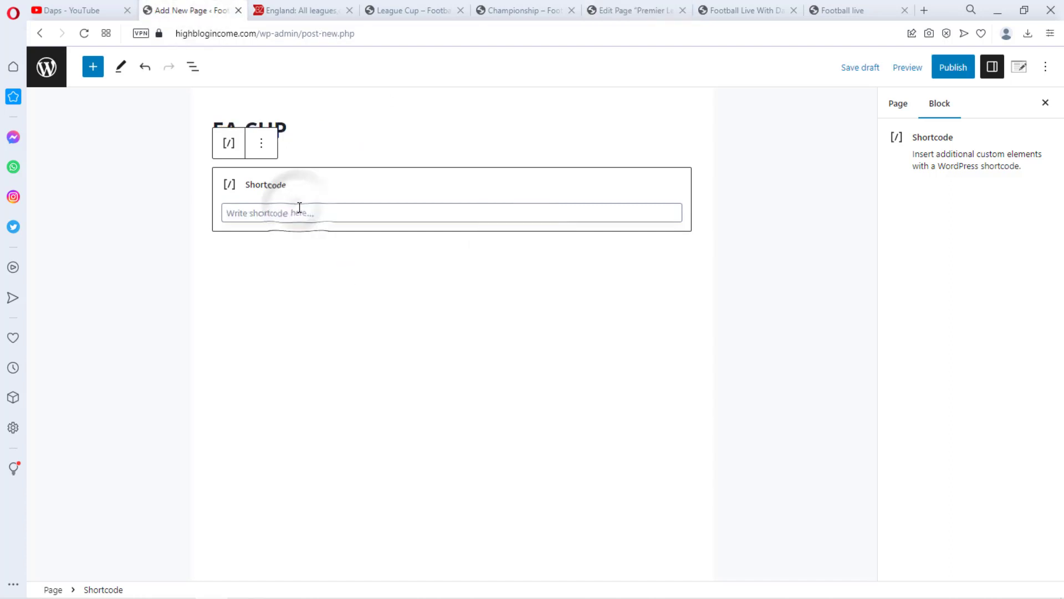
key(ctrl+v)
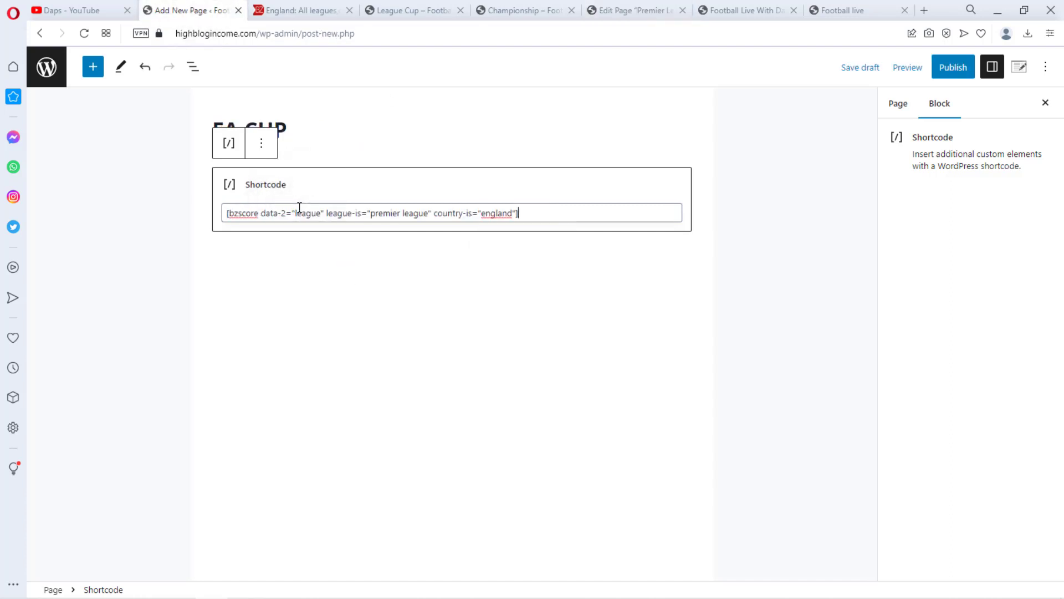
Replace premier league in the shortcode's league-is value with FA CUP, copied from the page title
triple_click(309, 136)
right_click(237, 134)
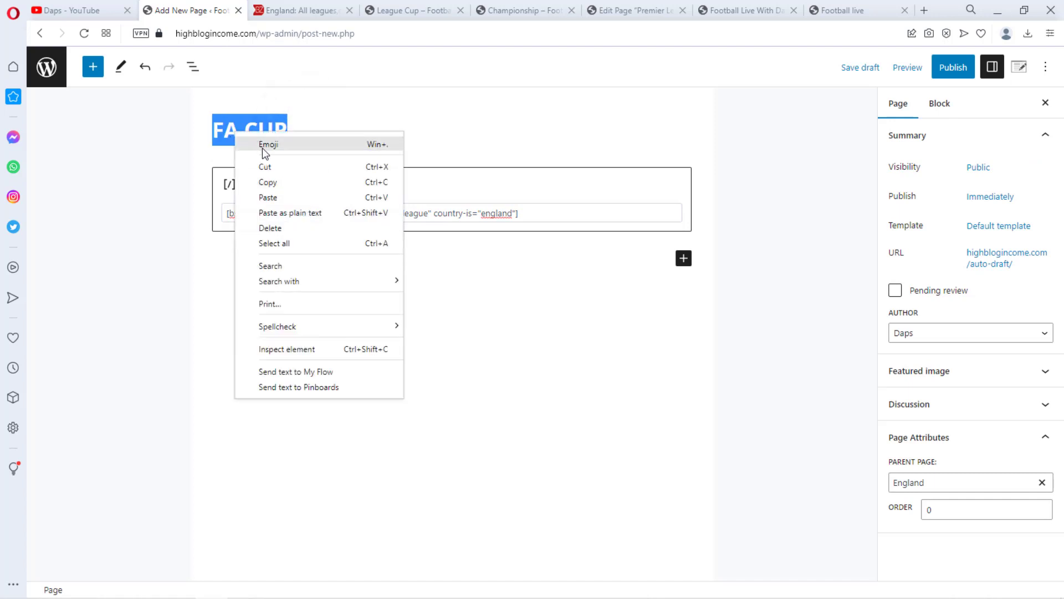
click(268, 182)
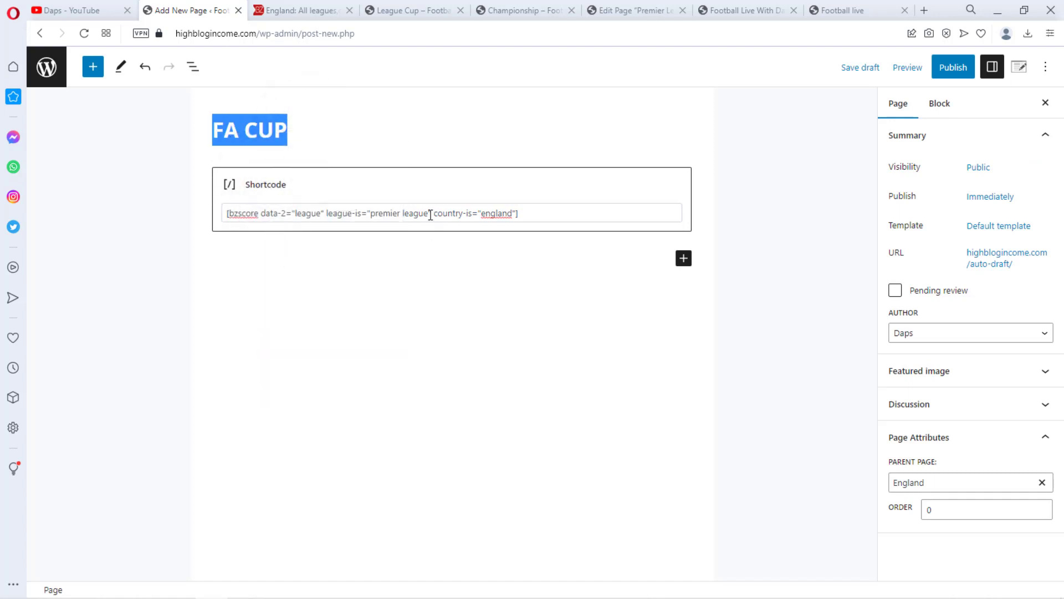
drag(430, 214, 373, 212)
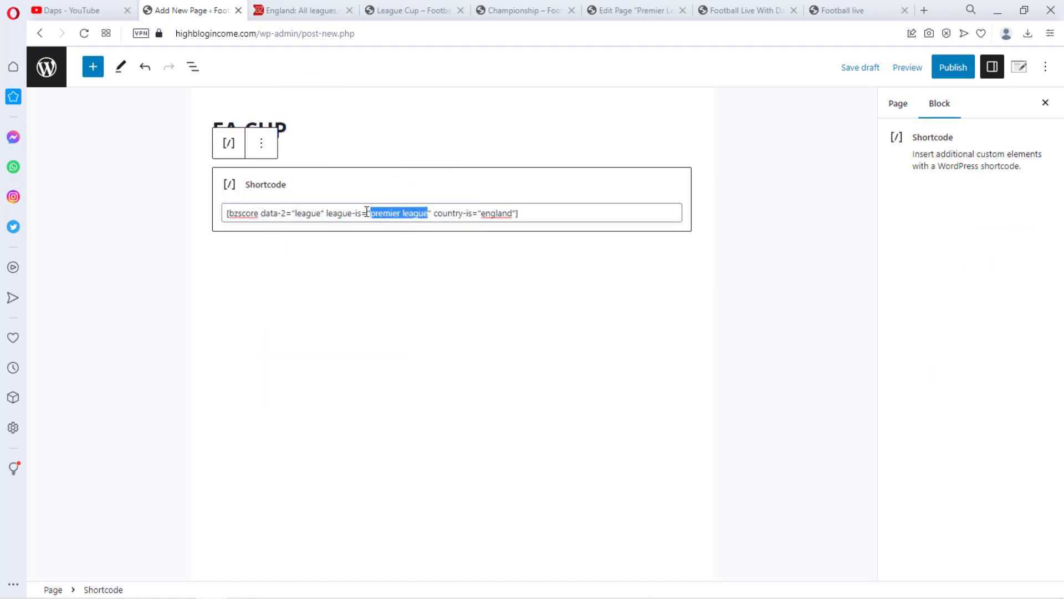
key(ctrl+v)
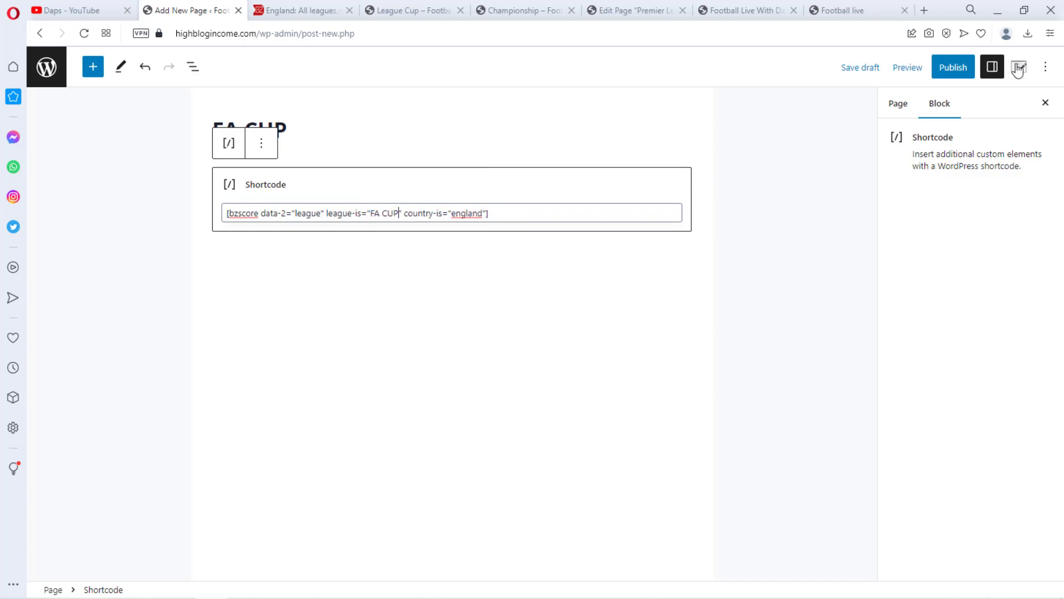
Publish the FA CUP page and open the published page in a new tab to view it
click(954, 67)
click(949, 67)
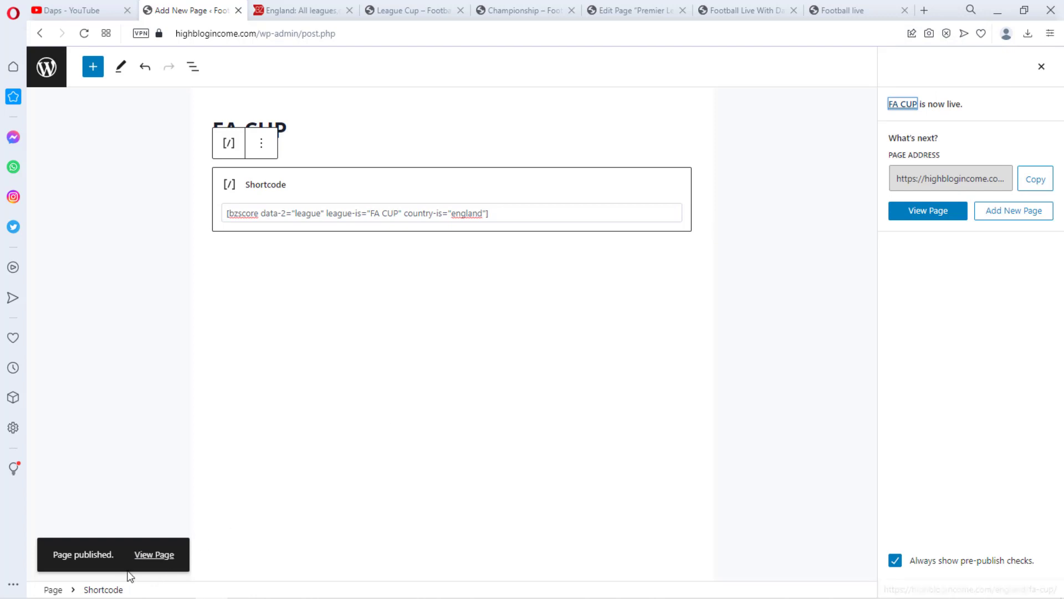
right_click(148, 555)
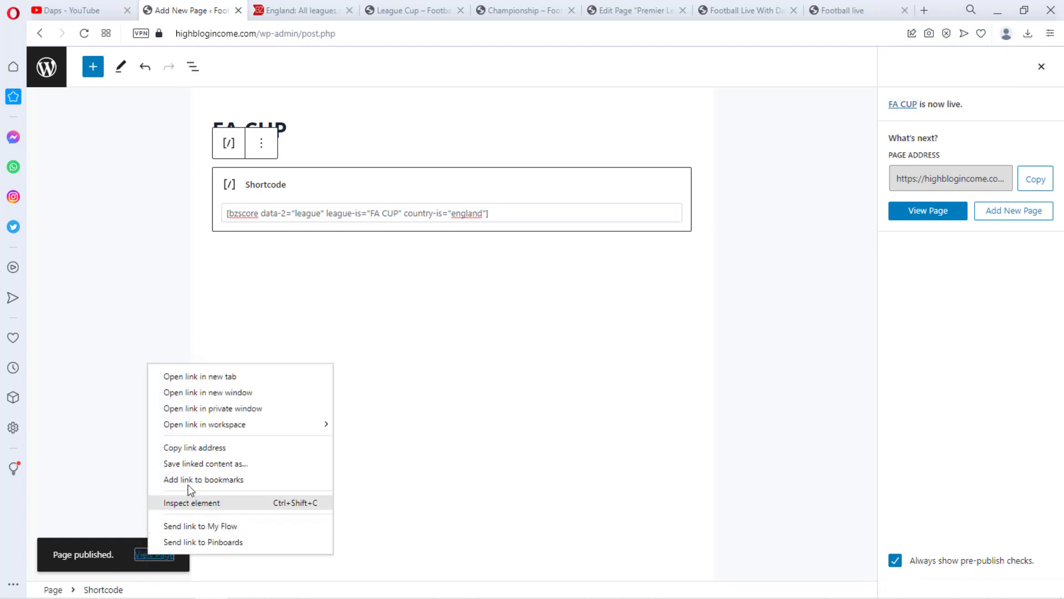
click(210, 377)
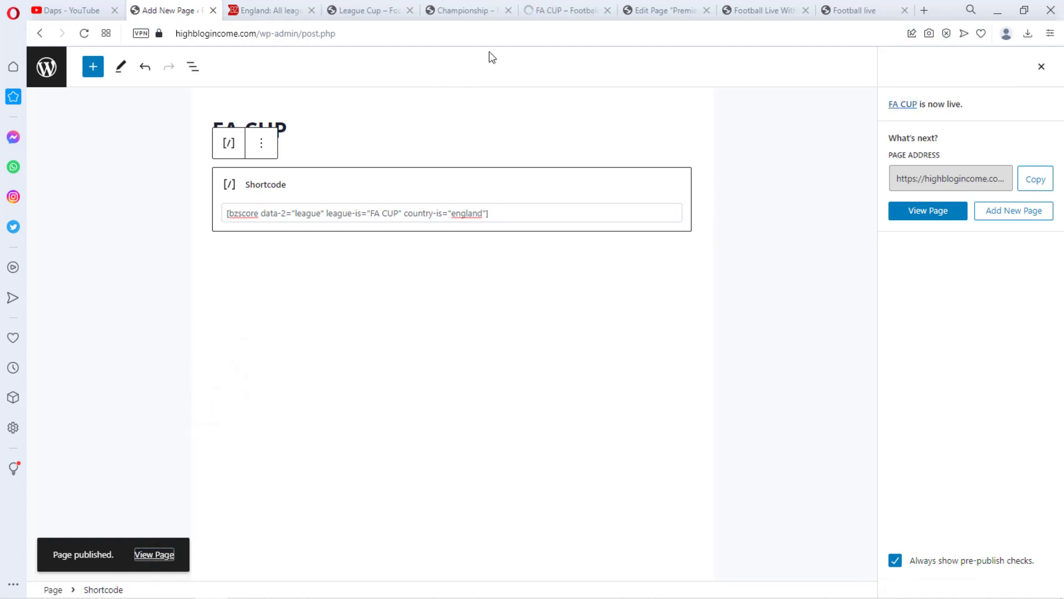
click(563, 11)
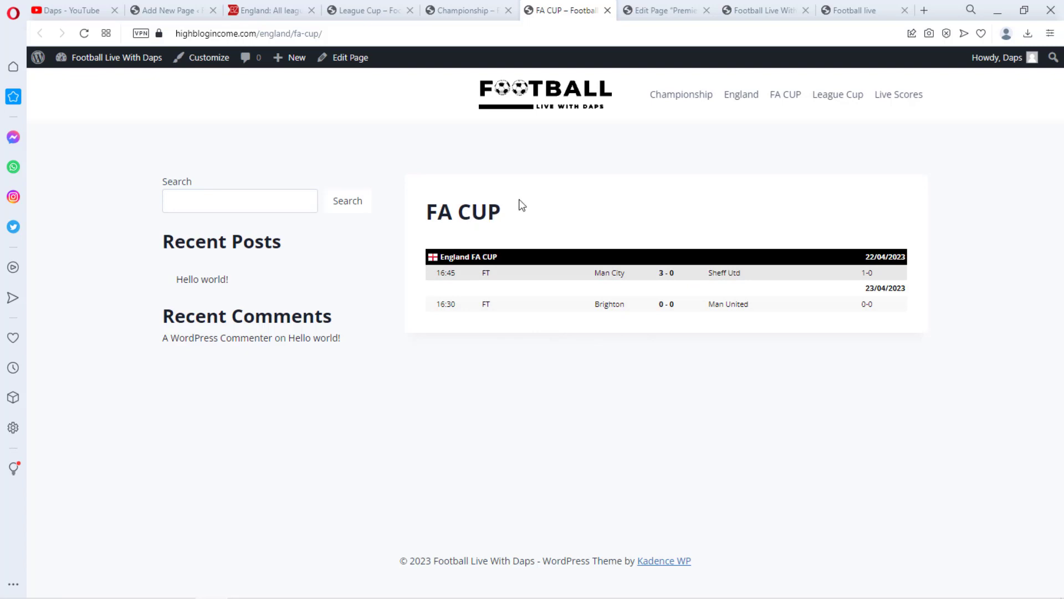
Retitle the page to FA Cup and update it
click(166, 12)
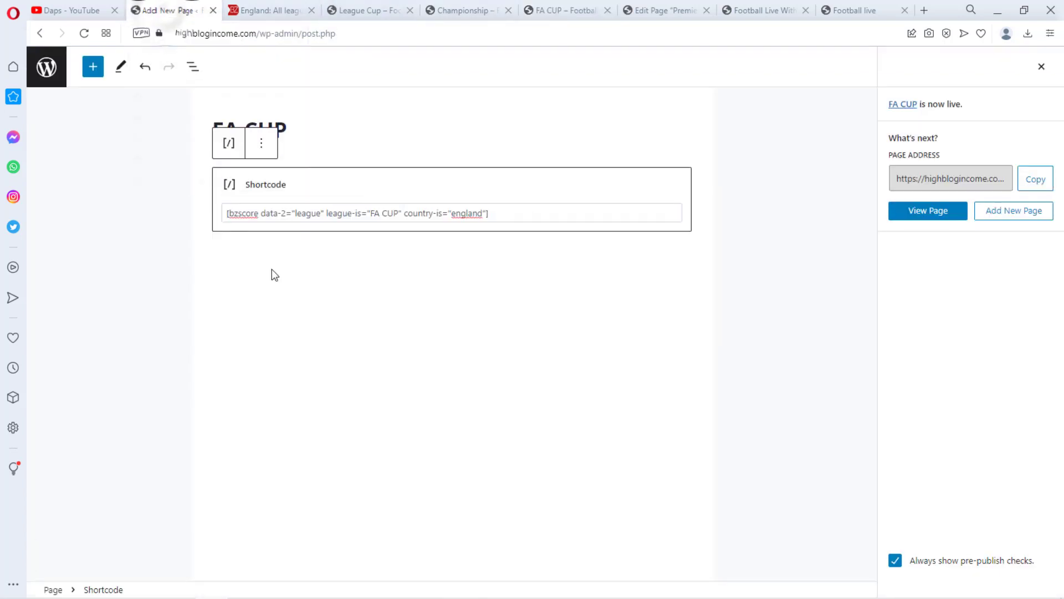
click(295, 127)
key(BackSpace)
key(BackSpace)
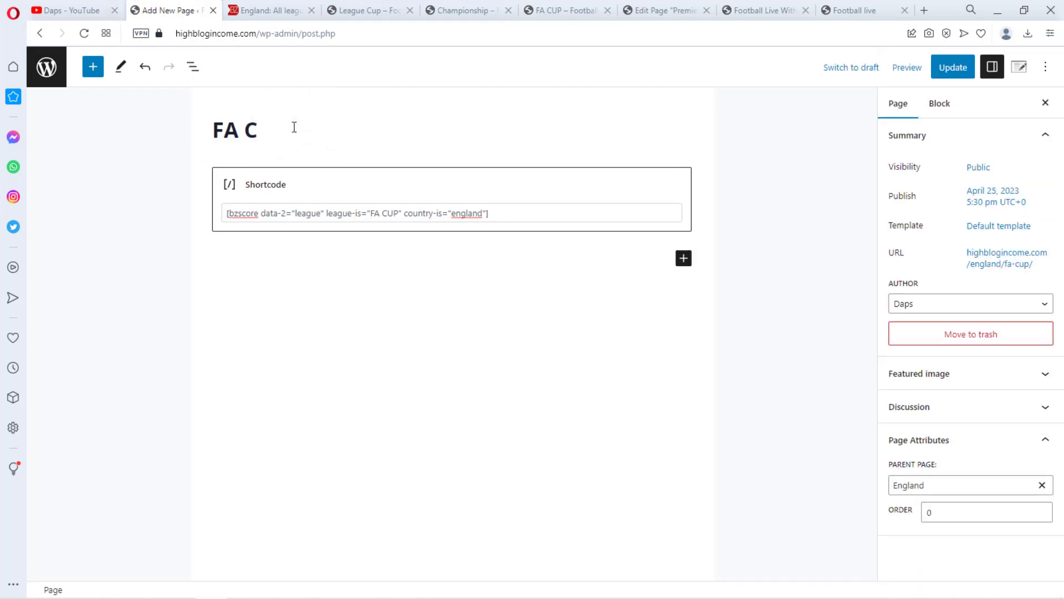
text(up)
click(945, 71)
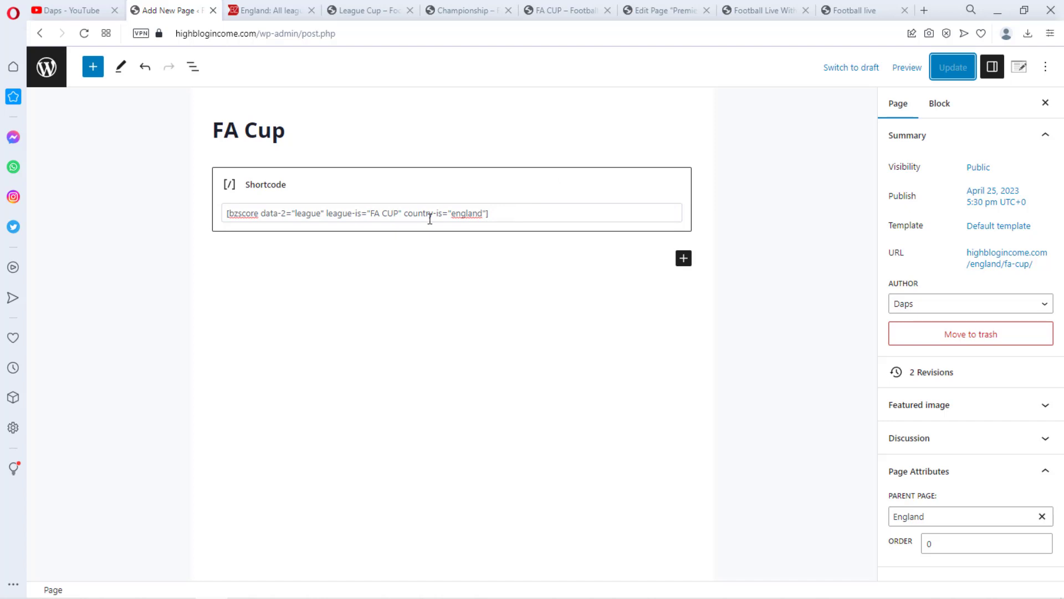
Start another new blank page, and open the UEFA leagues list from livescore.bz's menu
click(46, 67)
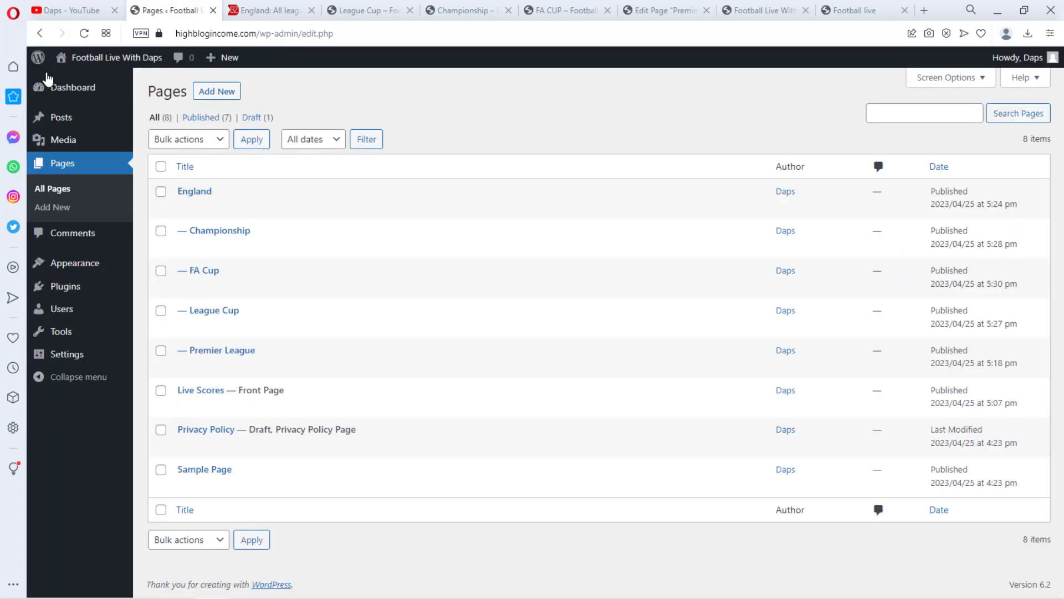
click(216, 92)
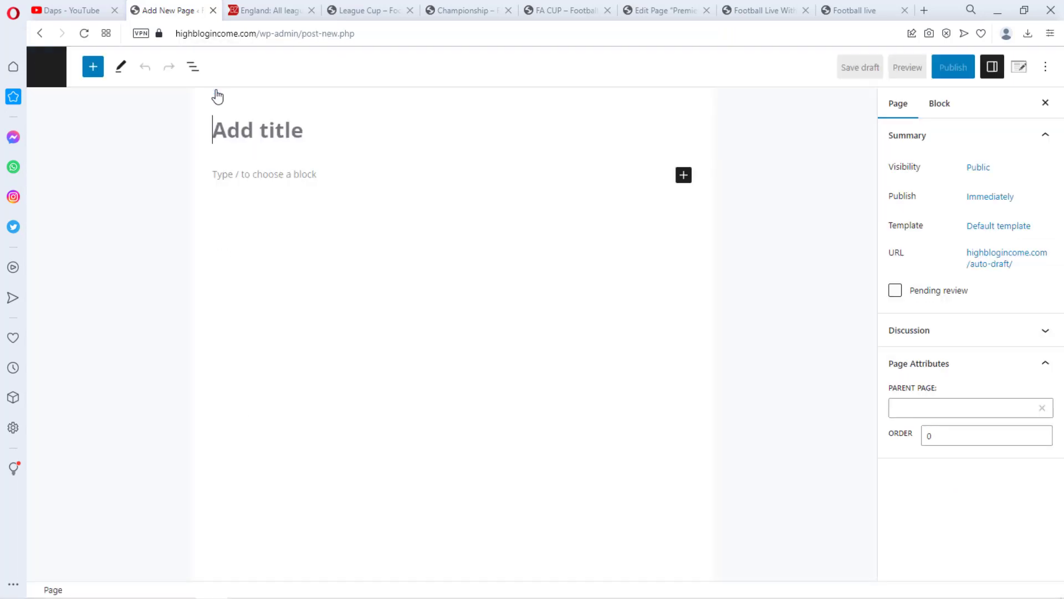
click(261, 11)
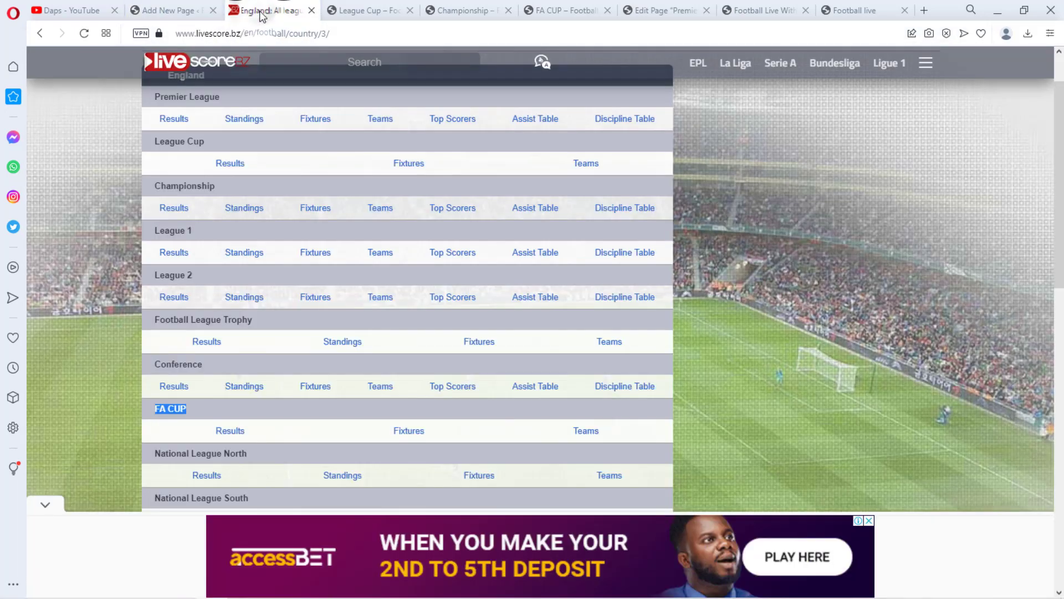
click(921, 65)
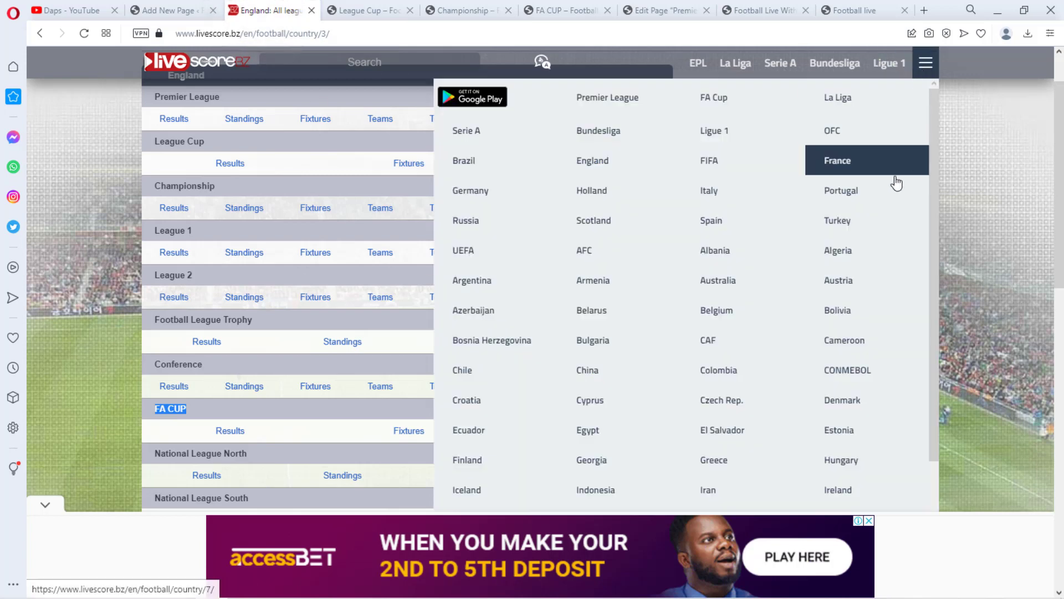
click(478, 254)
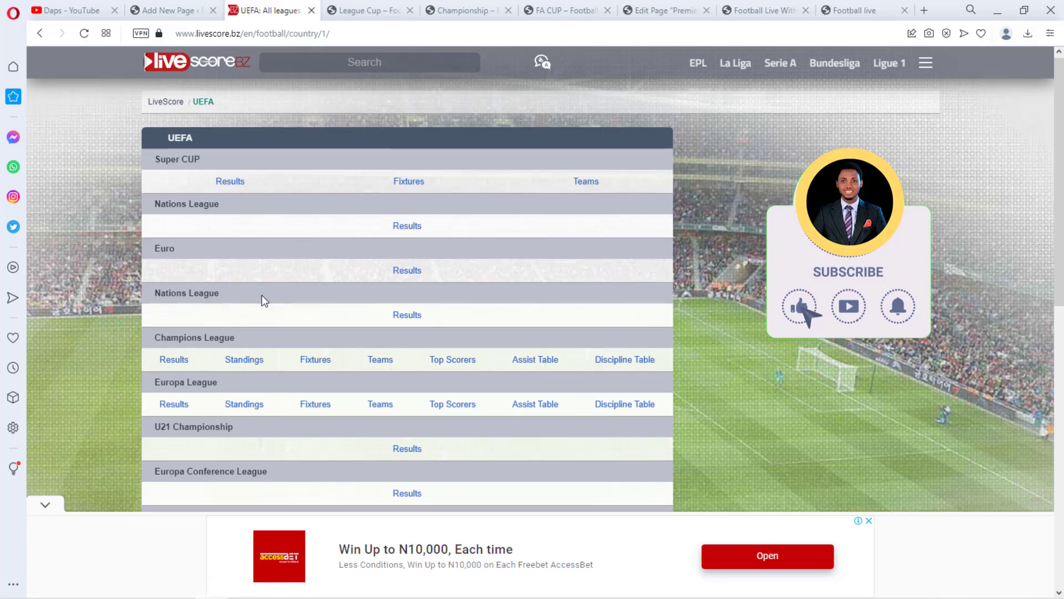
Copy Champions League from livescore.bz's UEFA leagues list and paste it as the new page's title
scroll(261, 295, down, 1)
drag(241, 275, 162, 280)
key(ctrl+c)
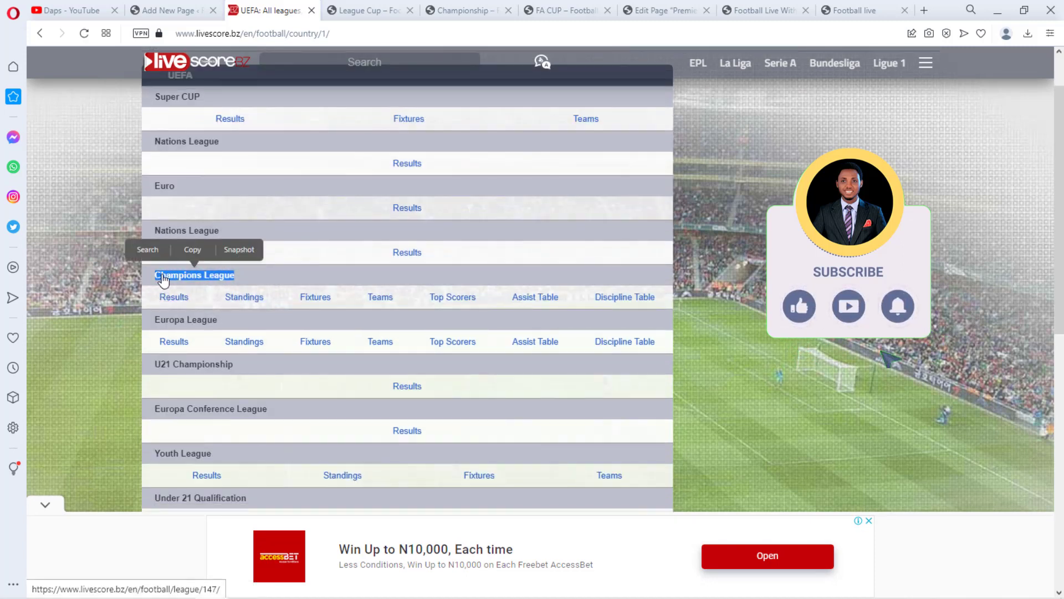
click(193, 250)
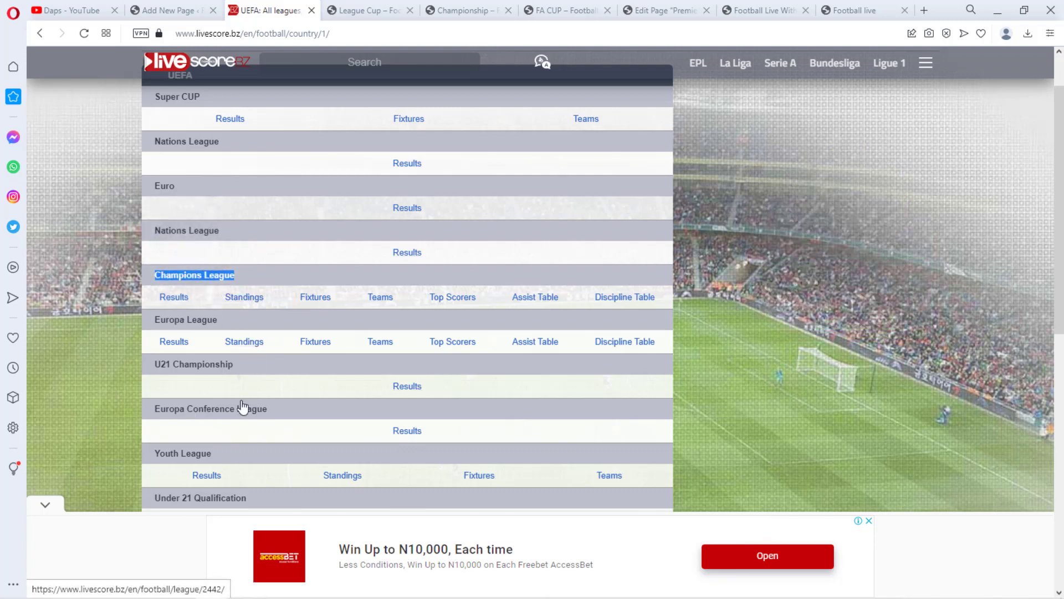
click(158, 13)
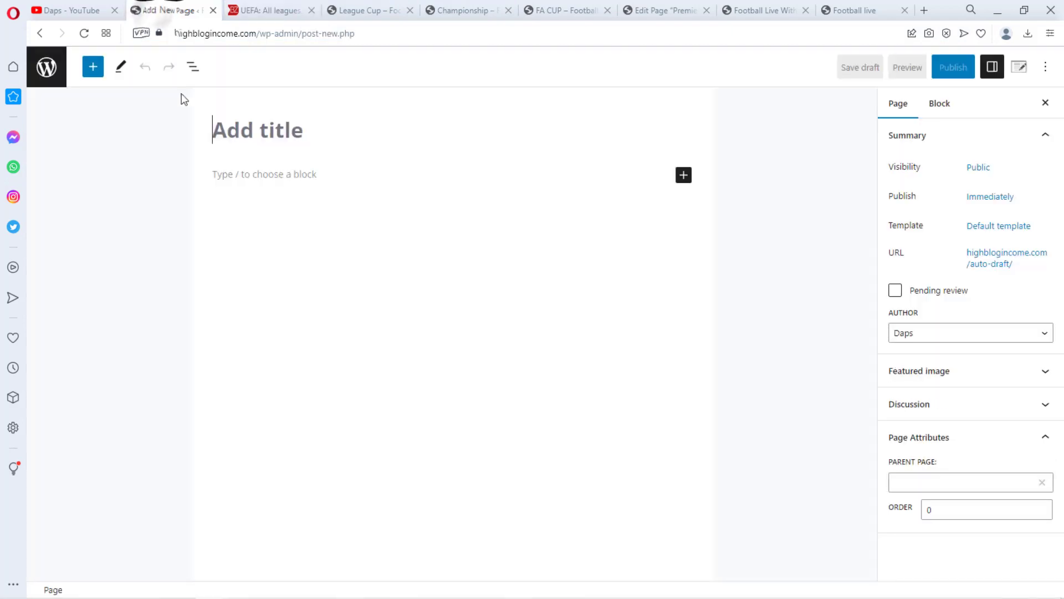
click(239, 131)
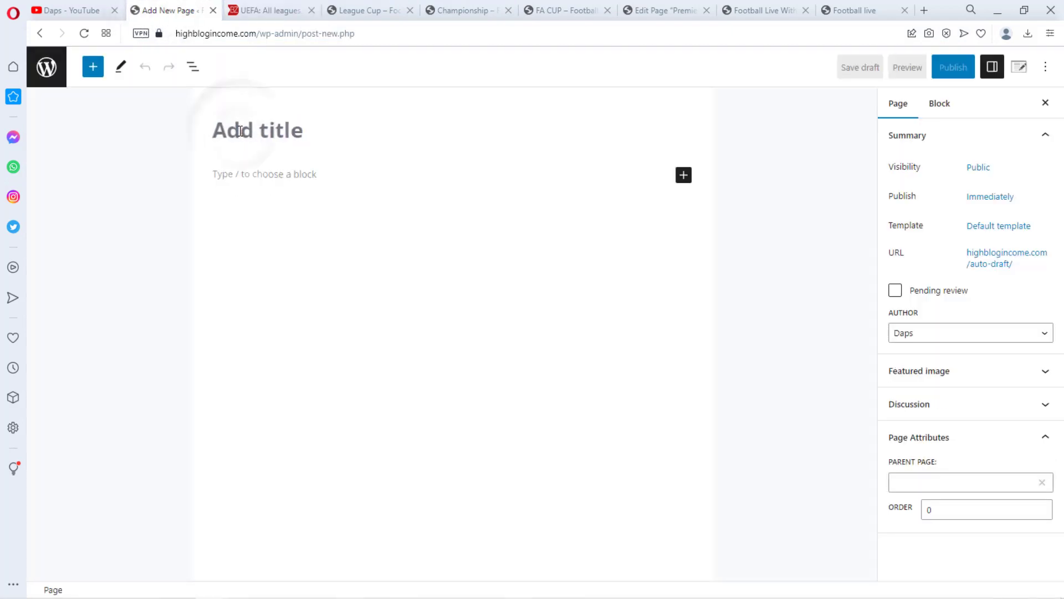
key(ctrl+v)
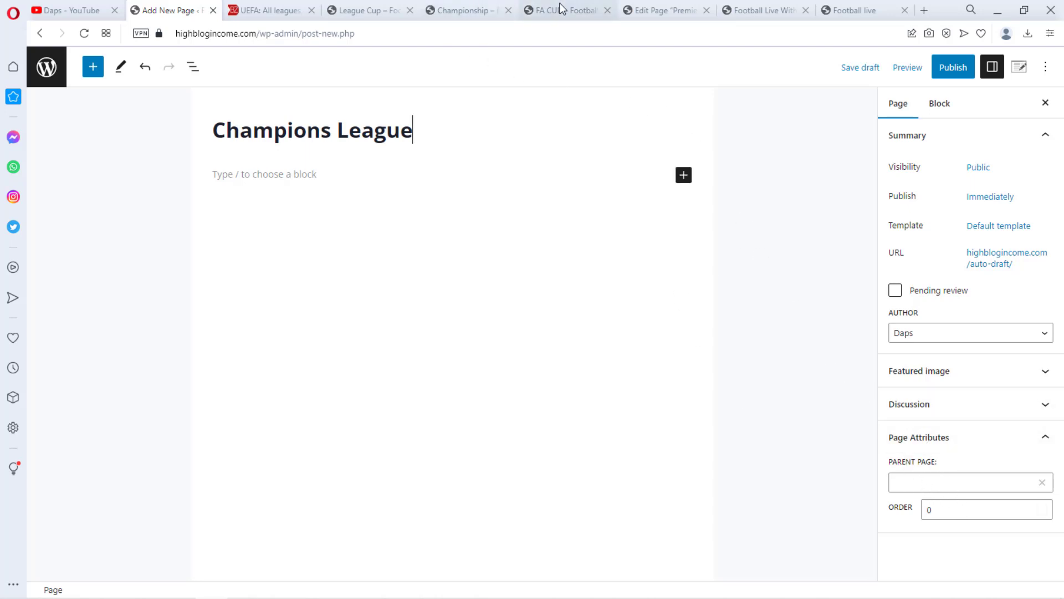
Examine the reference football site's countries sidebar, scrolling down to its UEFA leagues
click(777, 12)
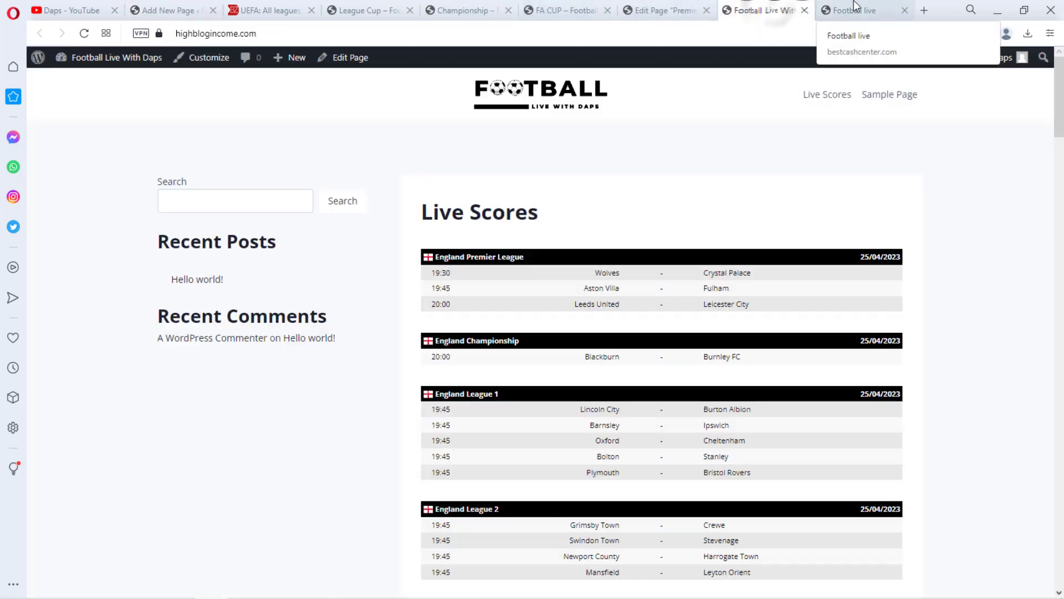
click(853, 10)
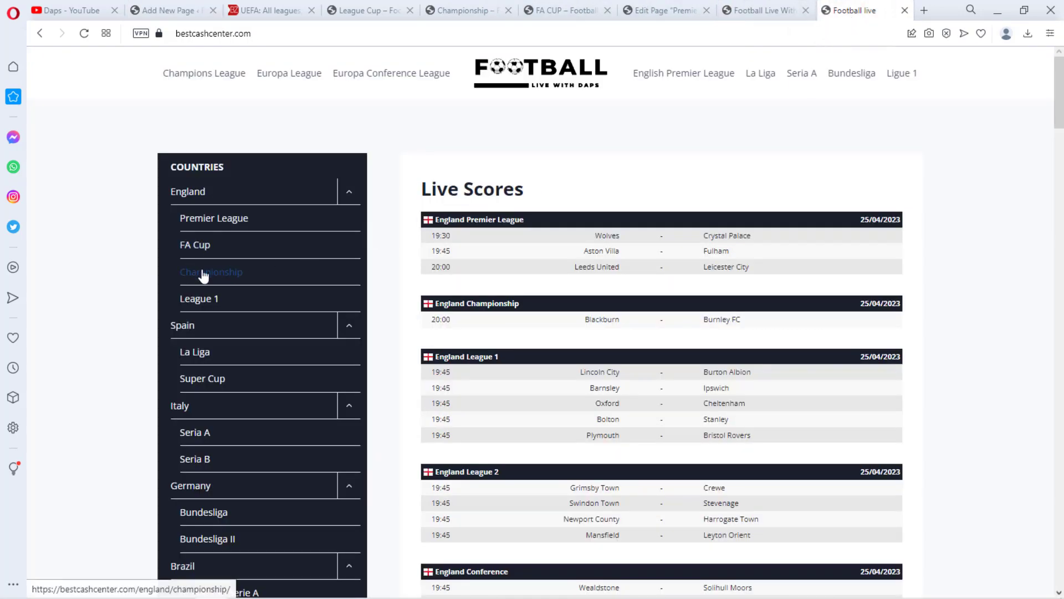
scroll(238, 327, down, 5)
scroll(244, 342, down, 2)
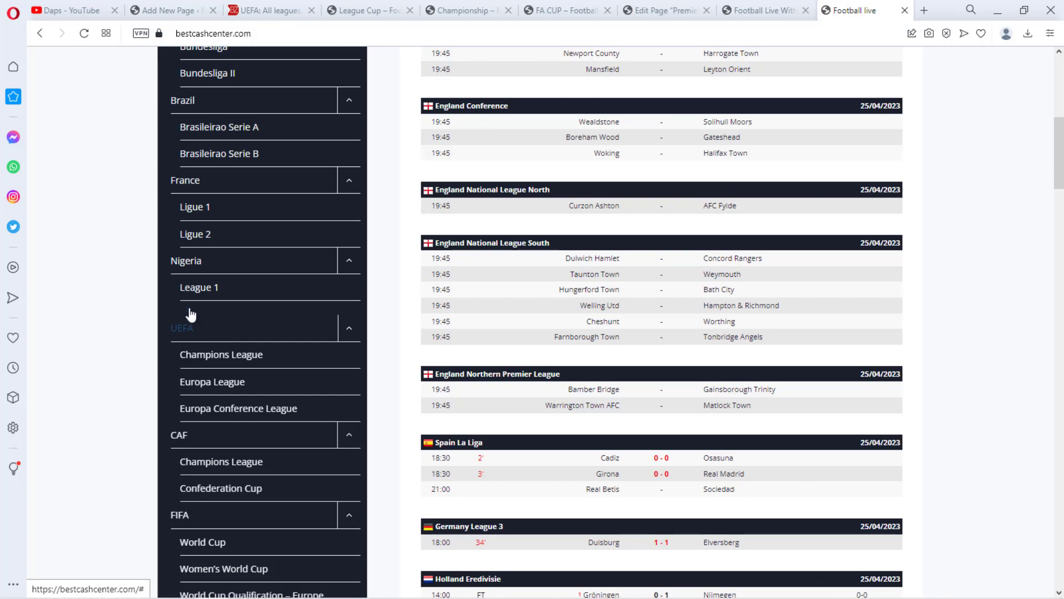
Add a Shortcode block below the Champions League title
click(167, 8)
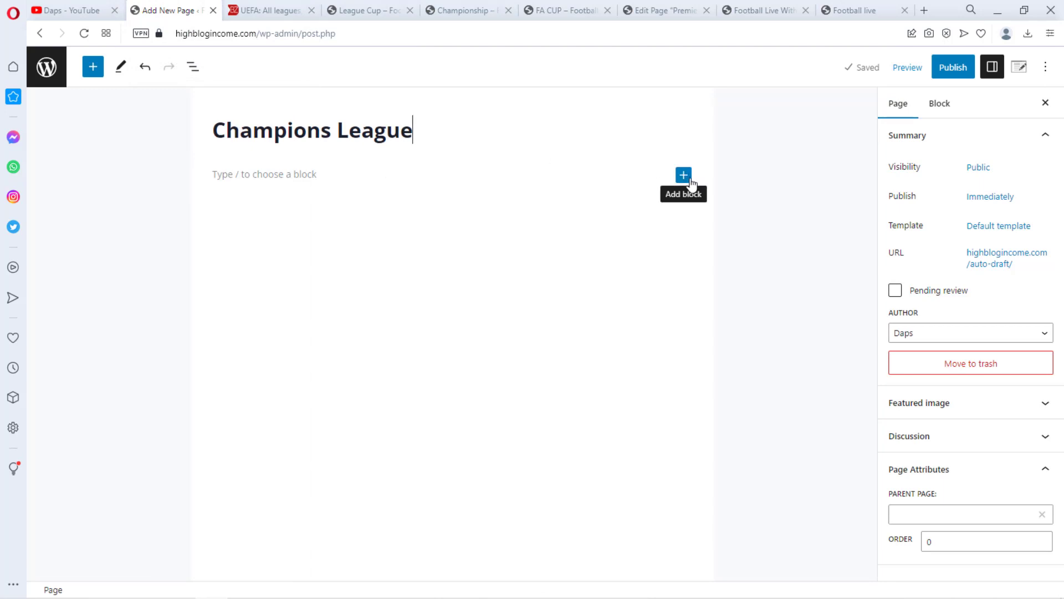
click(685, 176)
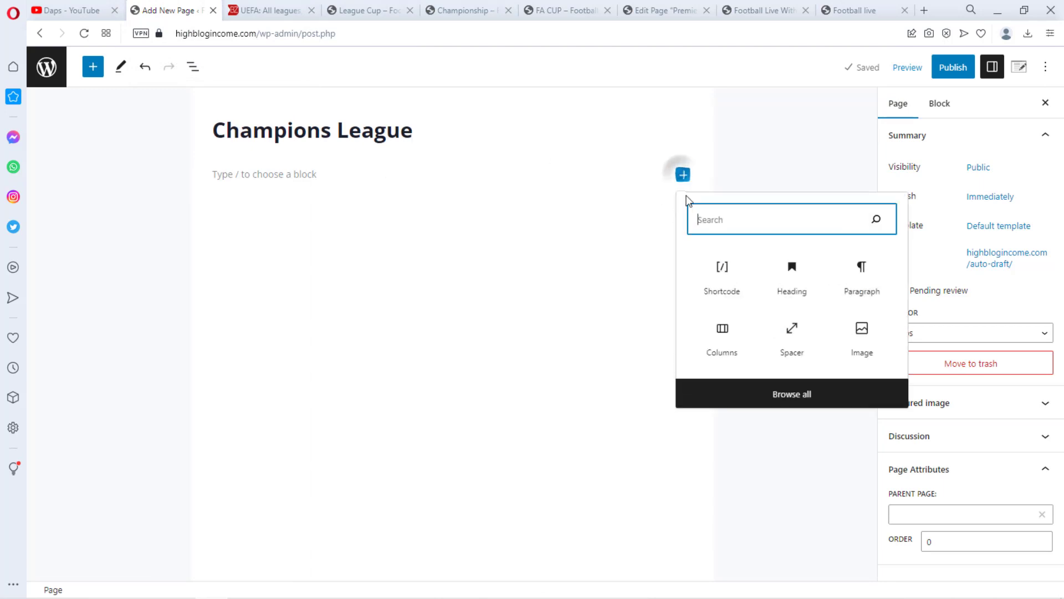
click(719, 277)
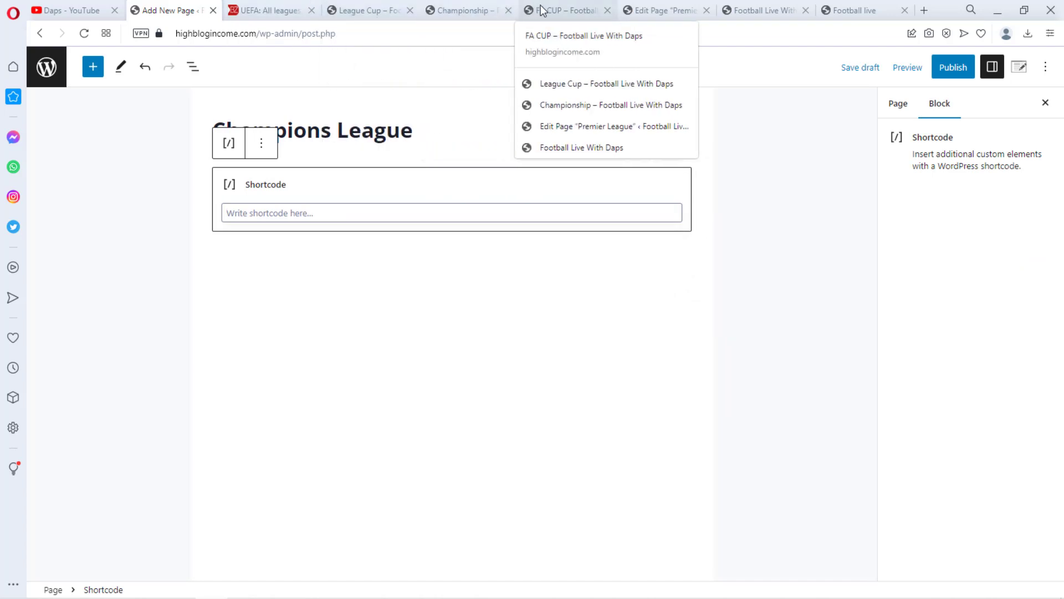
Copy the BZScore shortcode from the Premier League page editor and paste it into the new Shortcode block
click(366, 10)
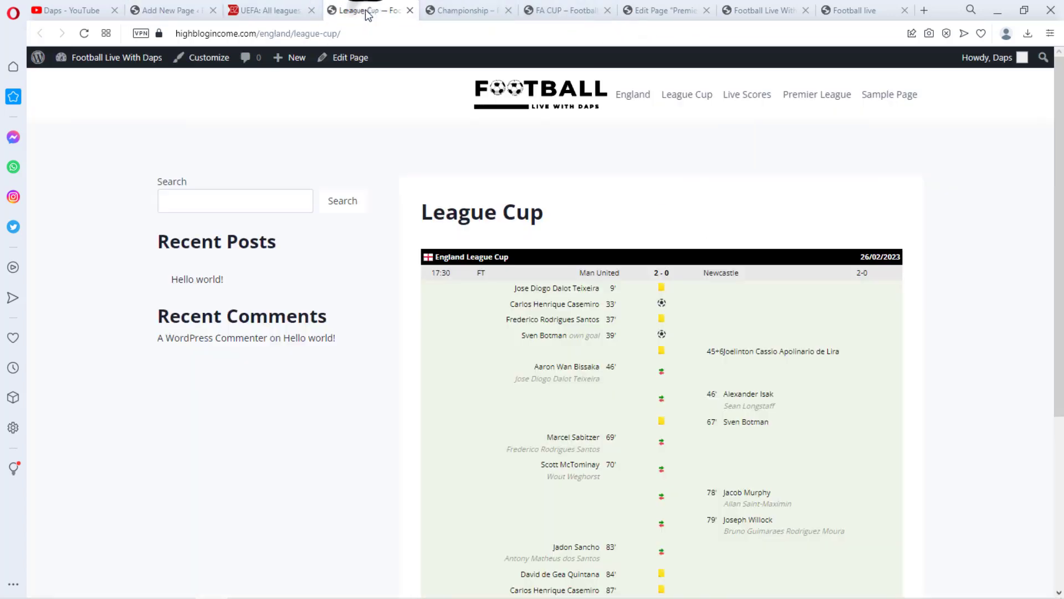
click(442, 4)
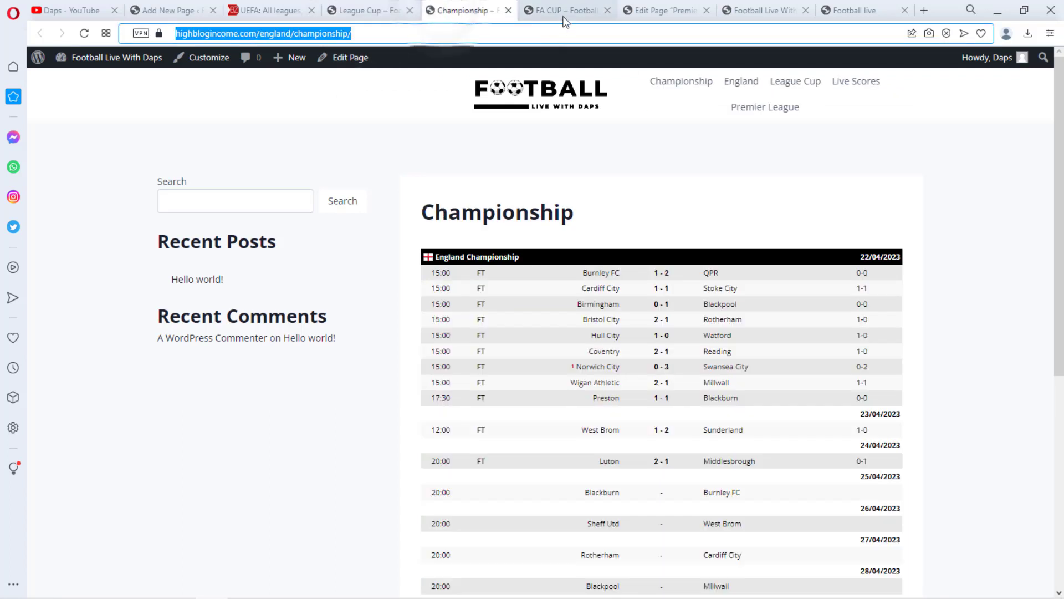
click(659, 11)
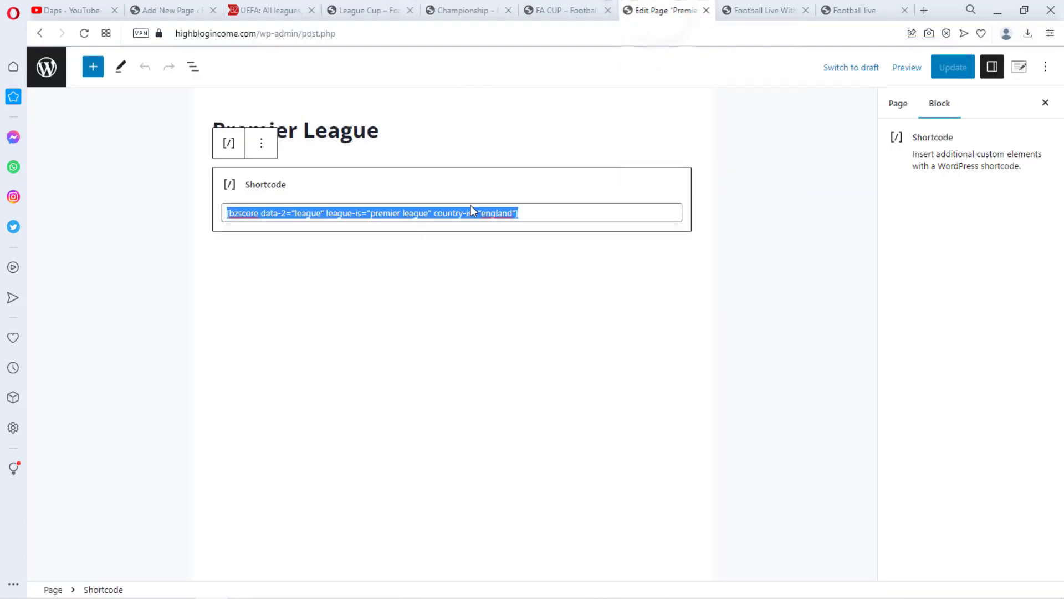
right_click(407, 208)
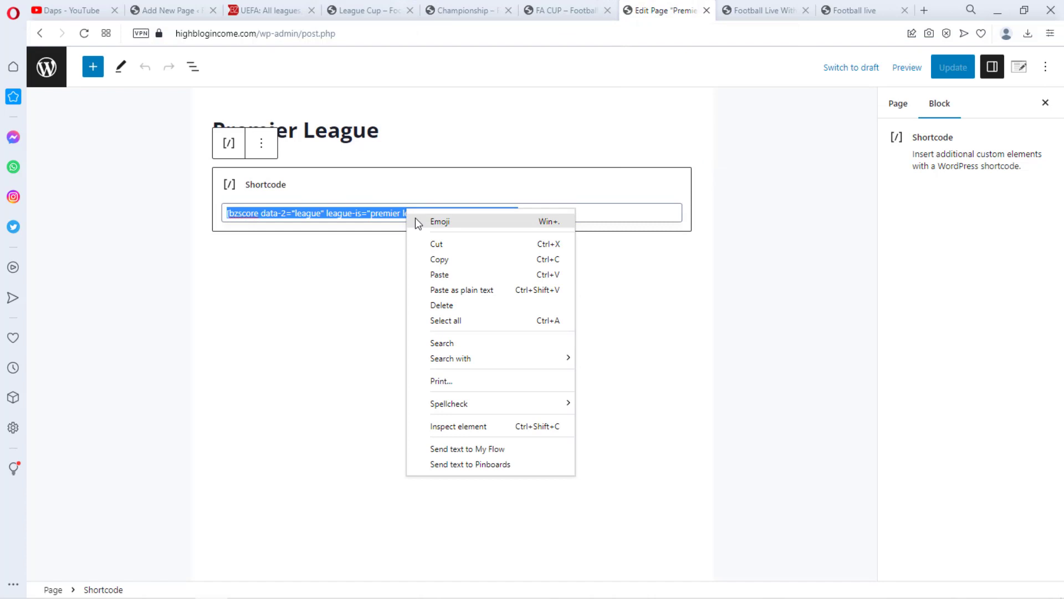
click(437, 265)
click(166, 11)
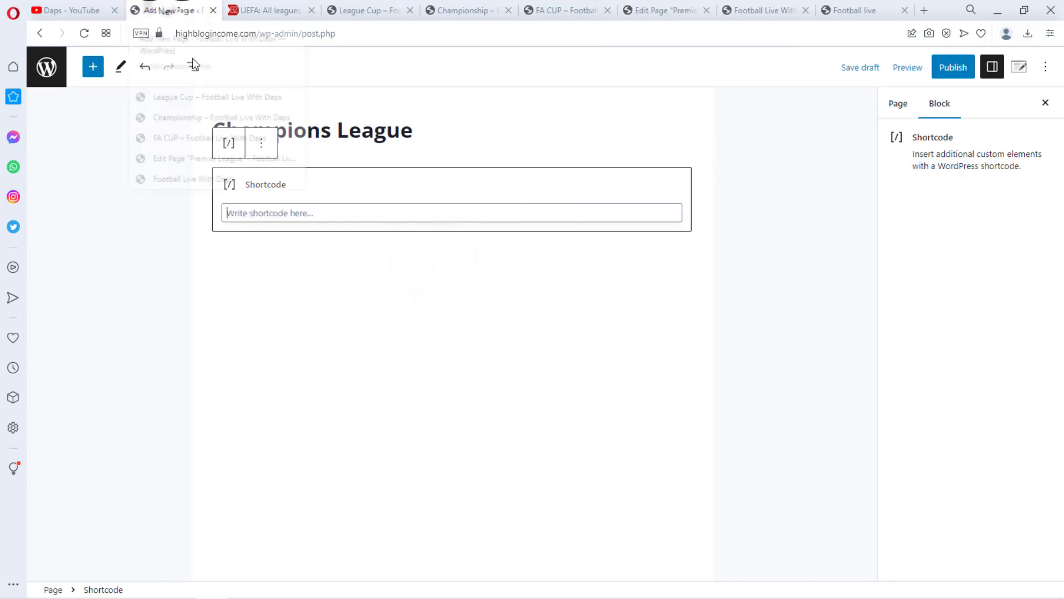
click(286, 210)
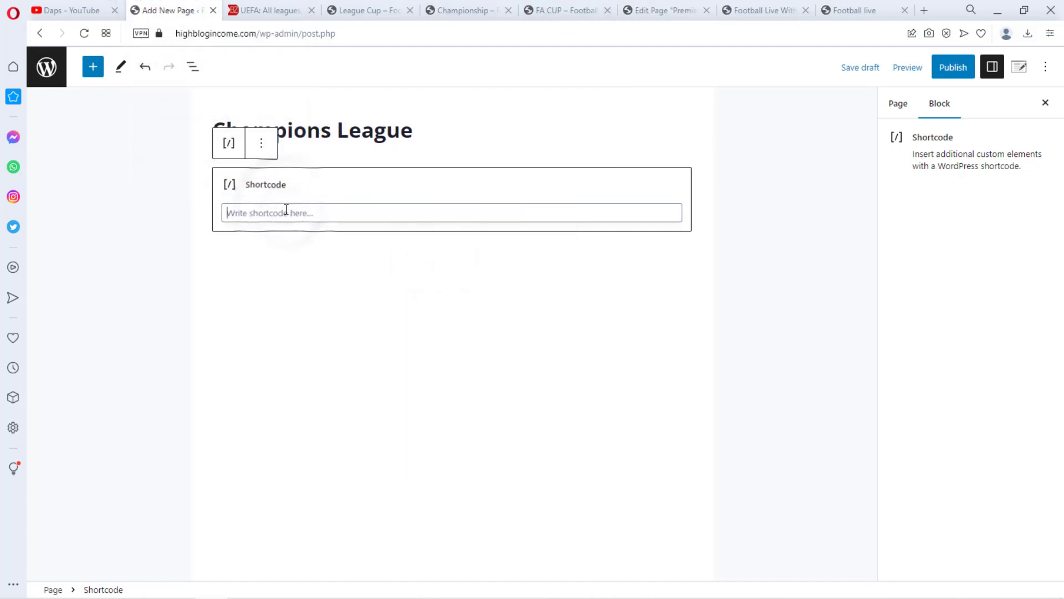
key(ctrl+v)
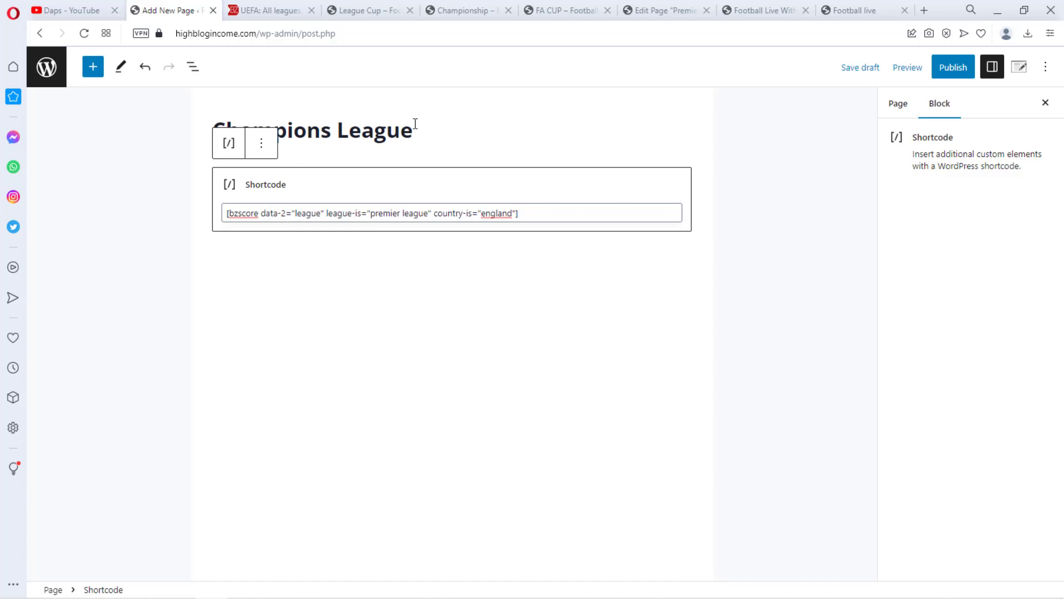
Replace premier league in the shortcode's league-is value with Champions League, copied from the page title
drag(415, 123, 209, 133)
click(247, 127)
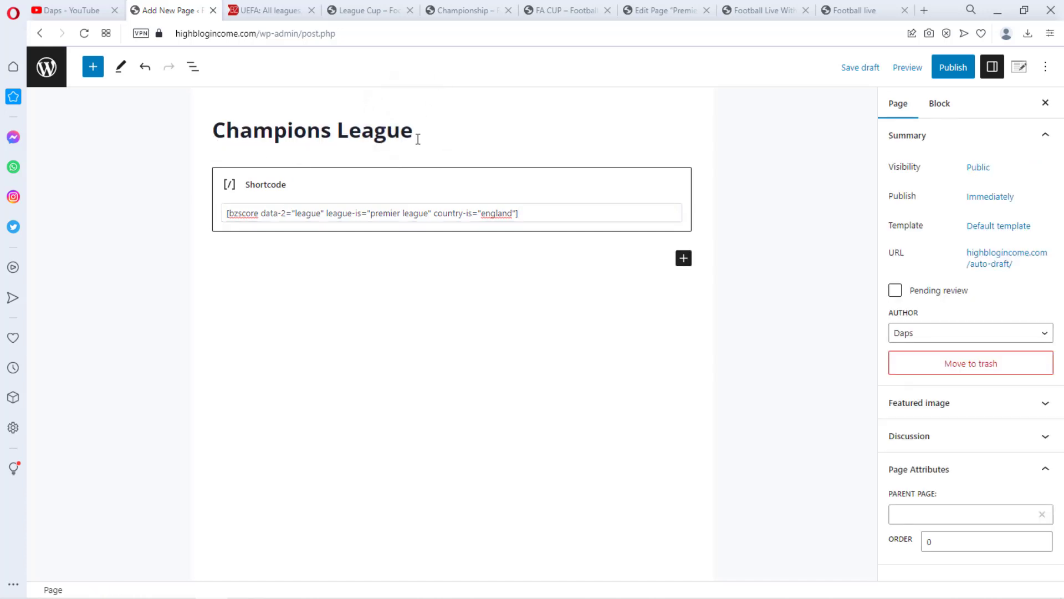
drag(418, 138, 220, 130)
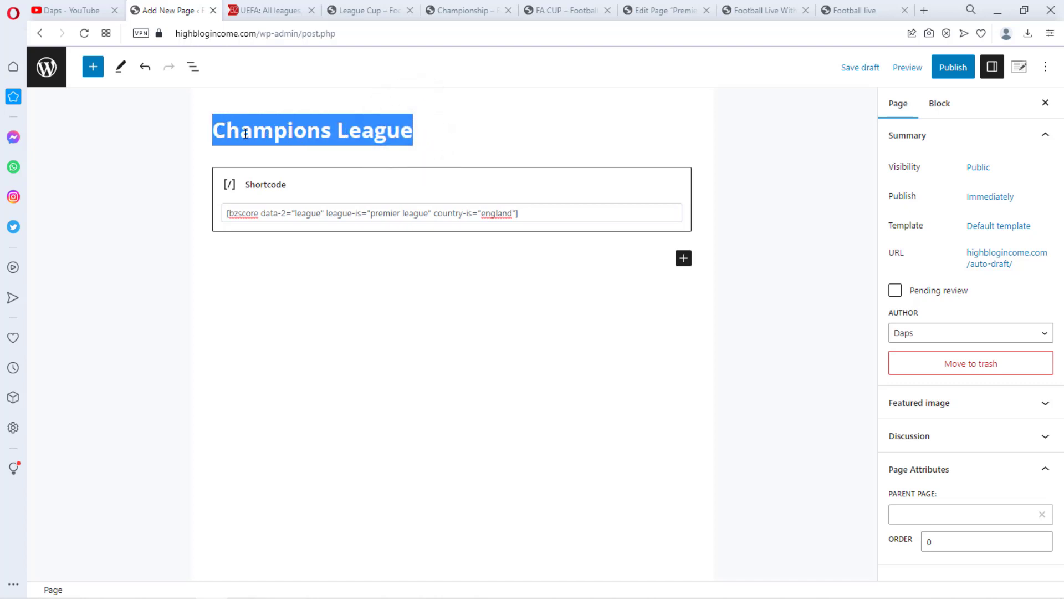
right_click(246, 134)
click(280, 183)
drag(429, 213, 371, 213)
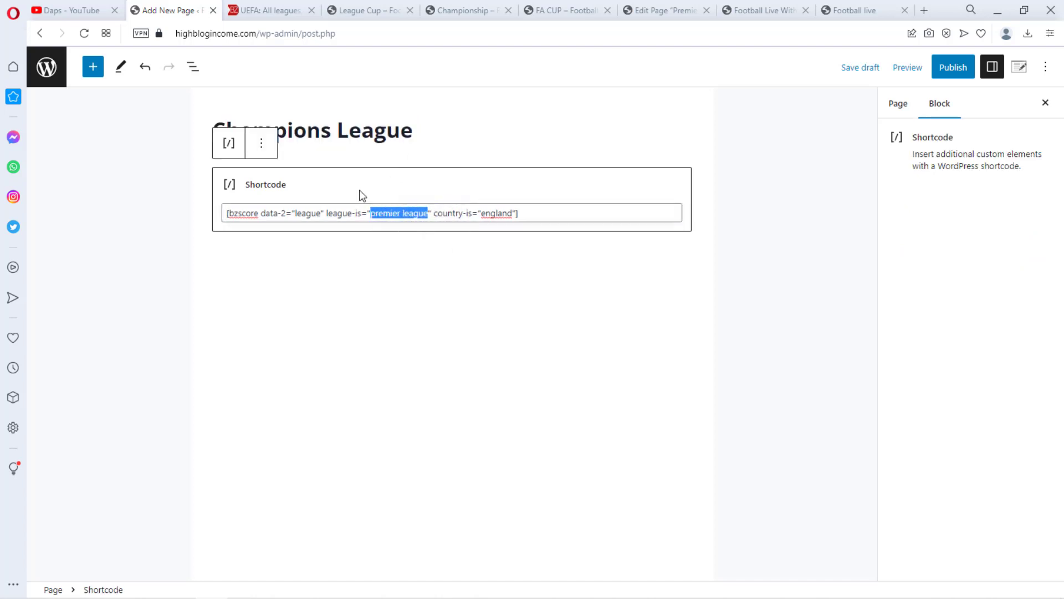
key(ctrl+v)
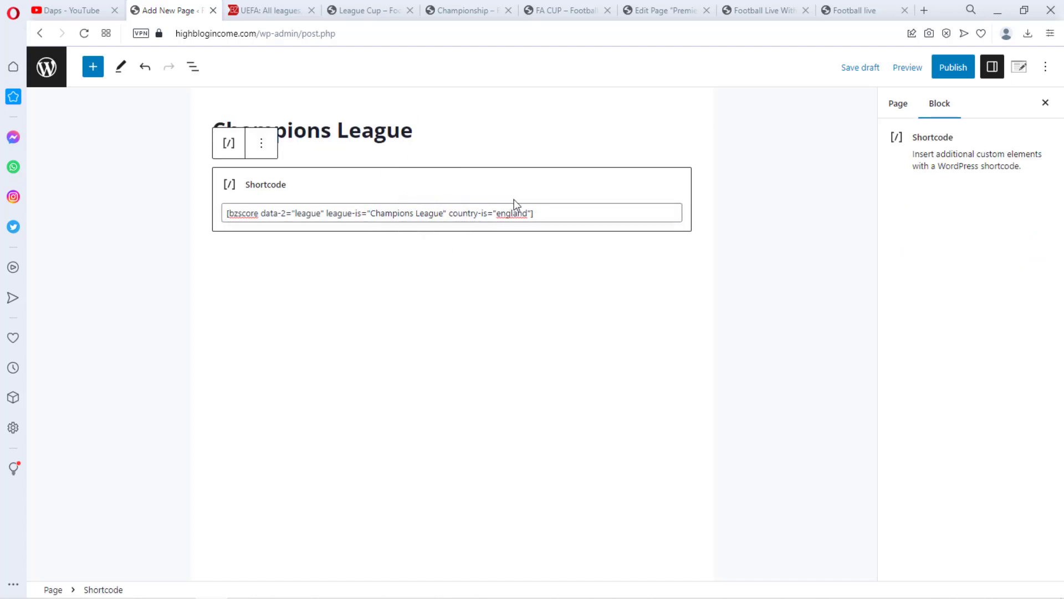
Set the shortcode's country-is value to UEFA and publish the page
drag(529, 213, 500, 216)
text(DE)
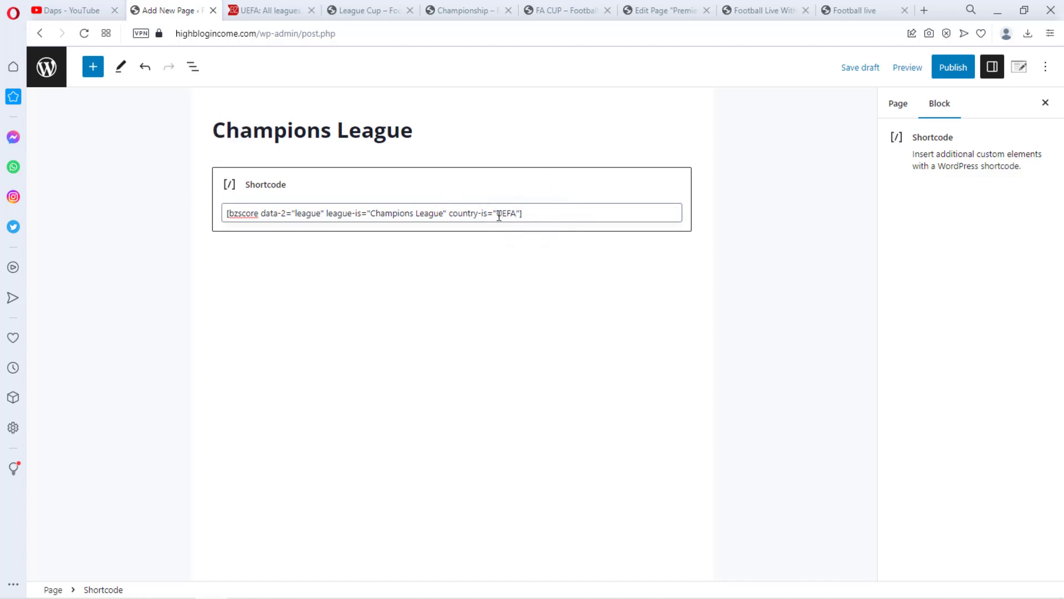
click(948, 72)
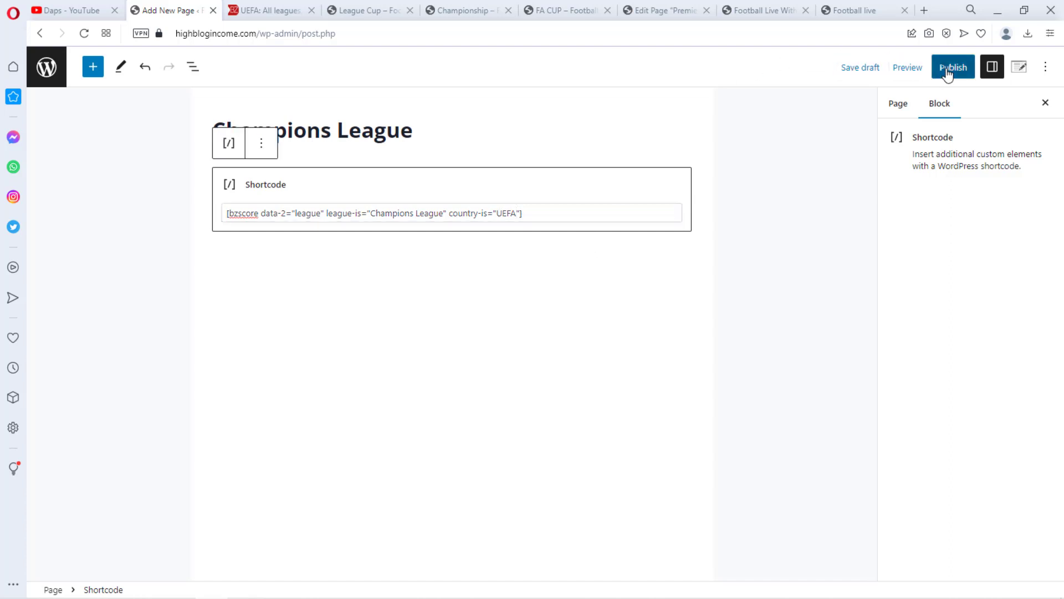
click(944, 71)
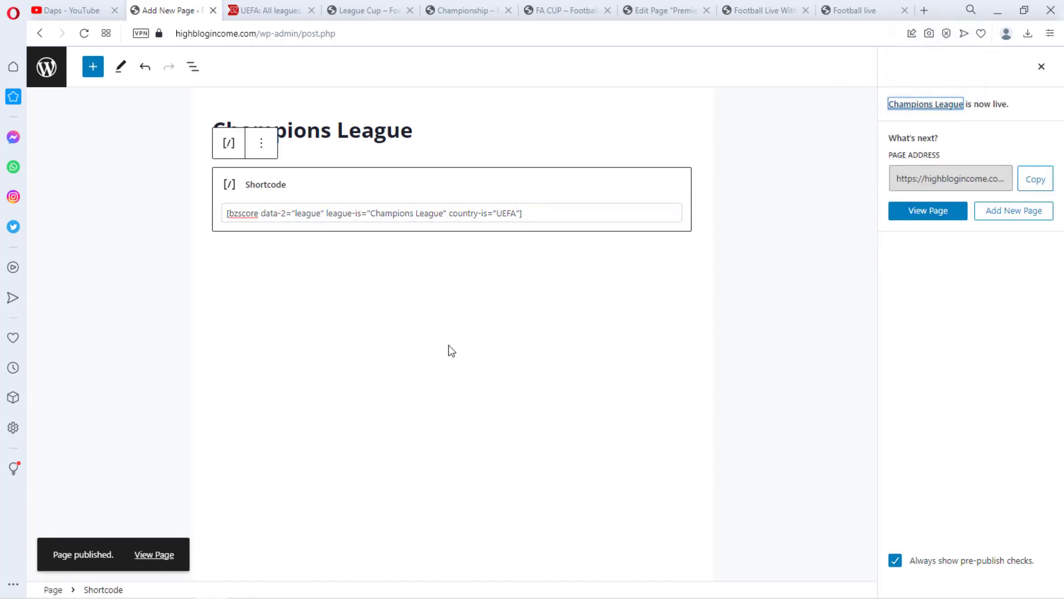
Open the published Champions League page in a new tab to view it
right_click(156, 552)
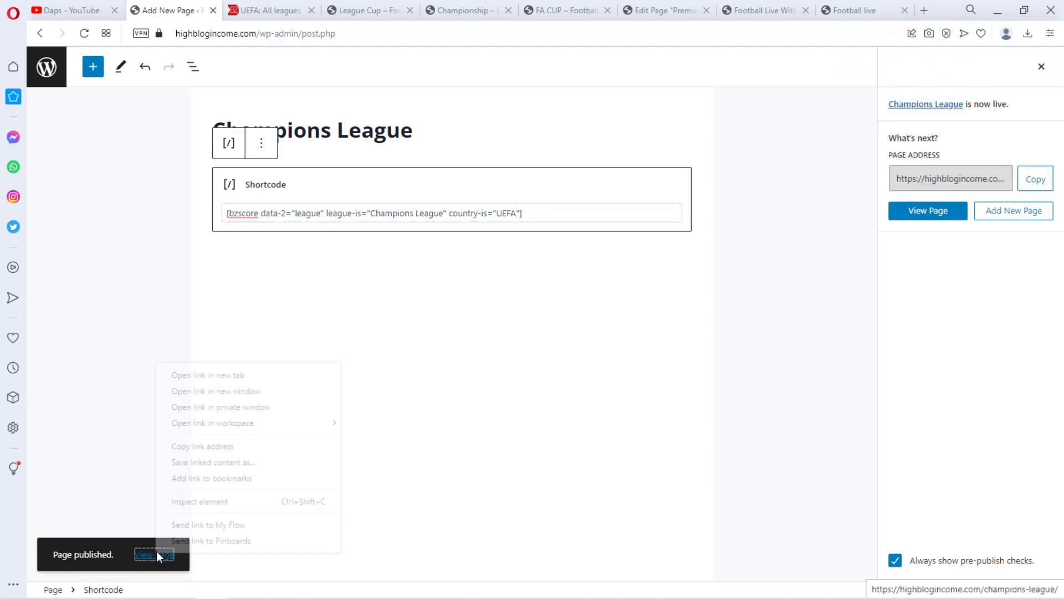
click(232, 375)
click(600, 9)
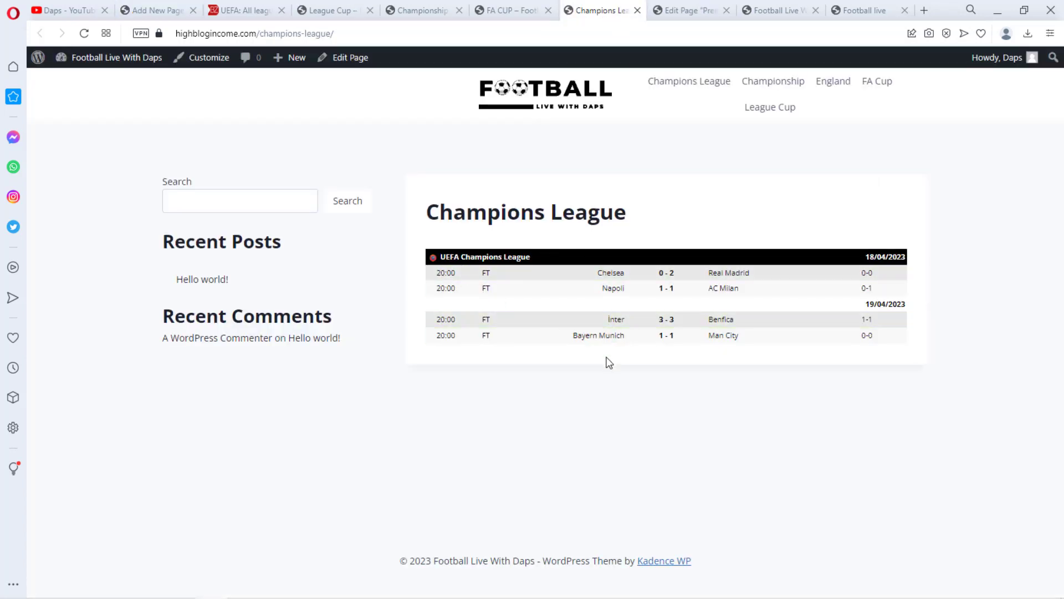
Open the CAF leagues list from livescore.bz's menu and select its Champions League name
click(242, 12)
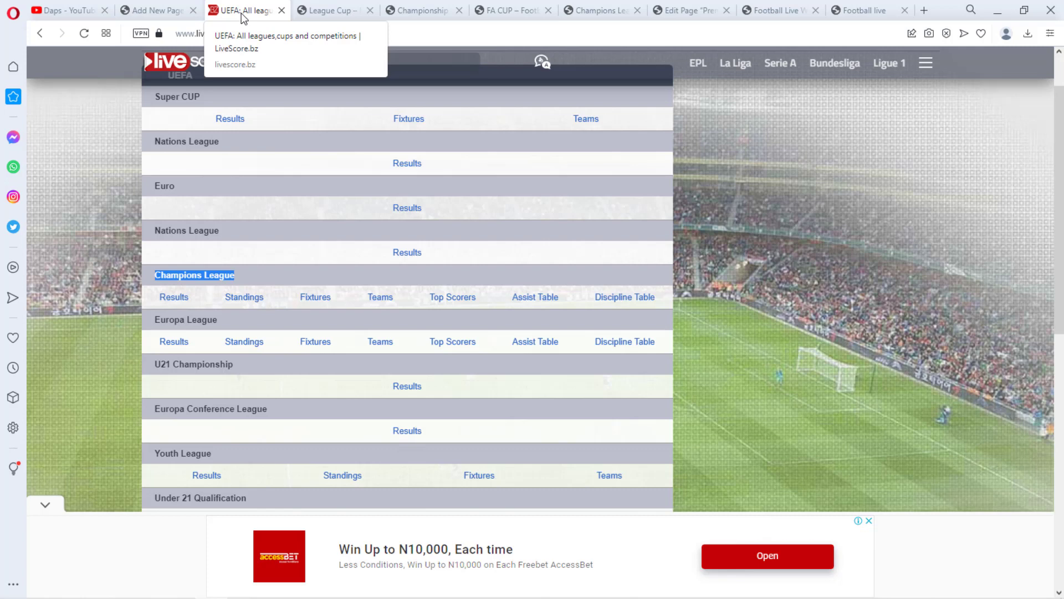
click(926, 63)
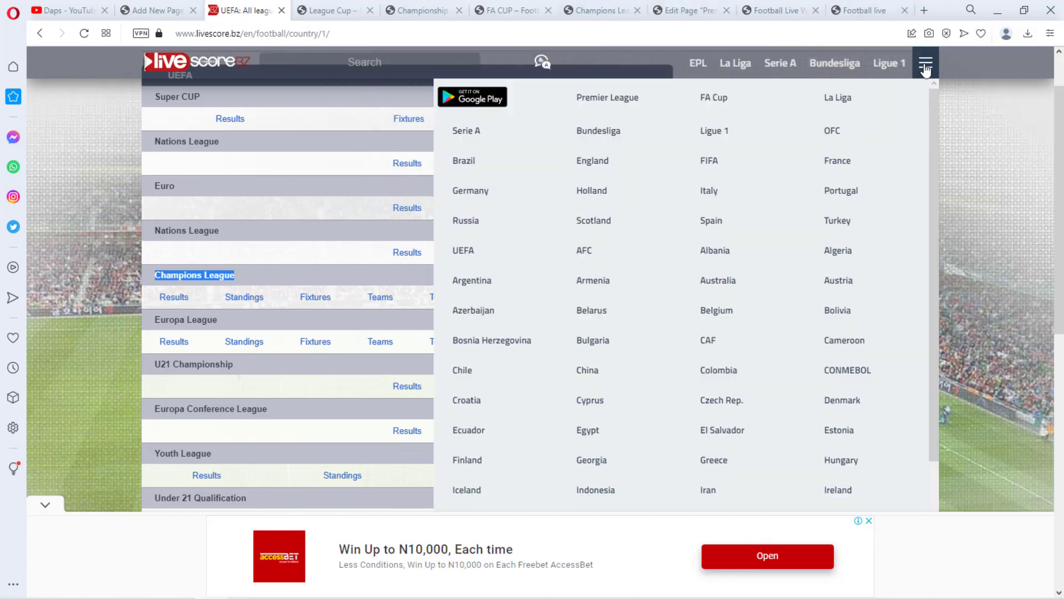
click(926, 66)
click(926, 63)
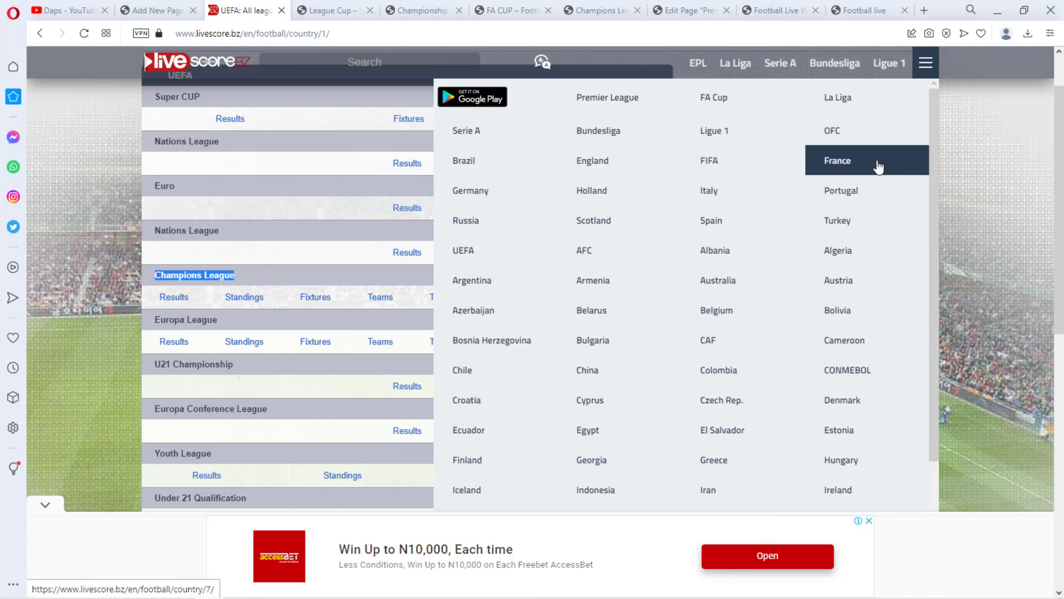
click(725, 347)
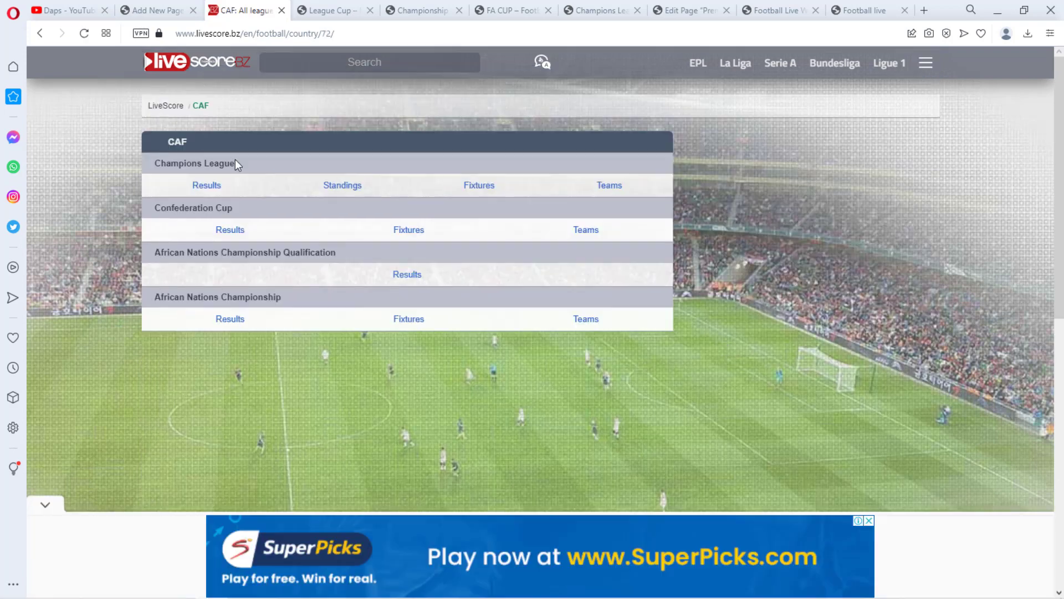
drag(252, 164, 145, 167)
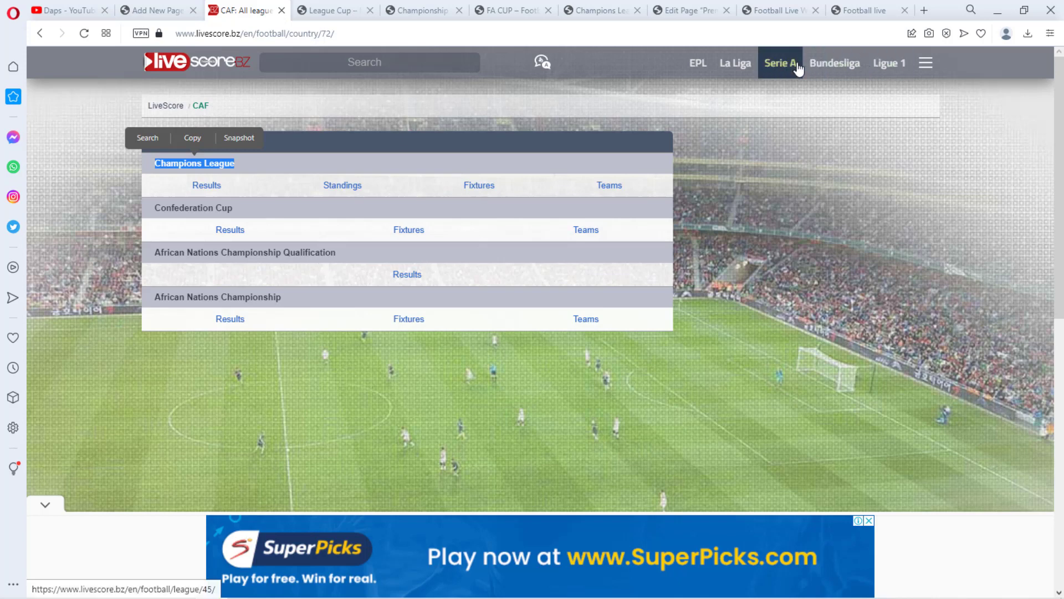
Open the FIFA competitions list from livescore.bz's menu
click(926, 63)
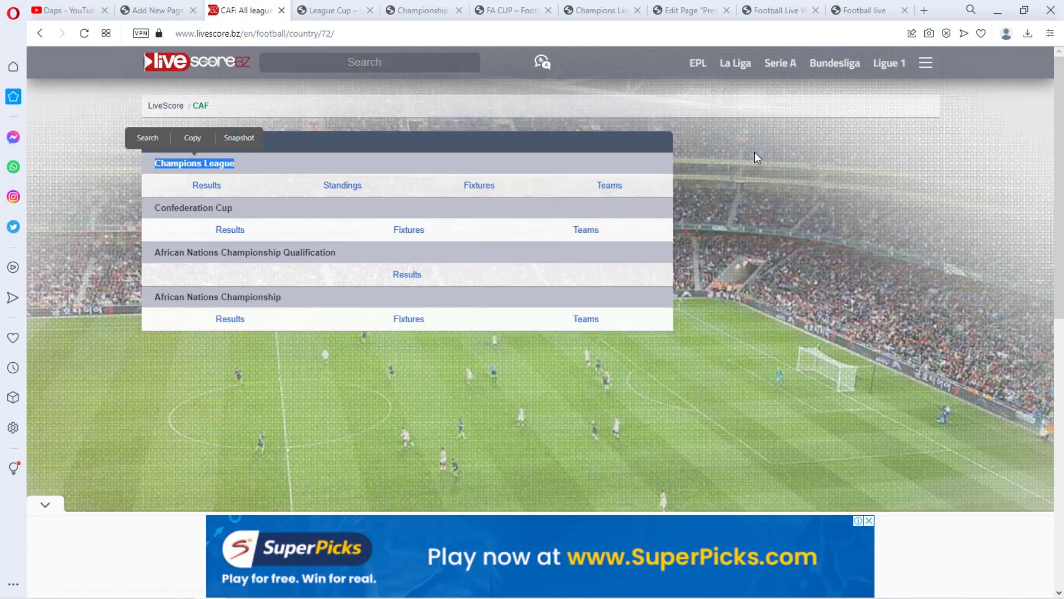
mouse_move(926, 64)
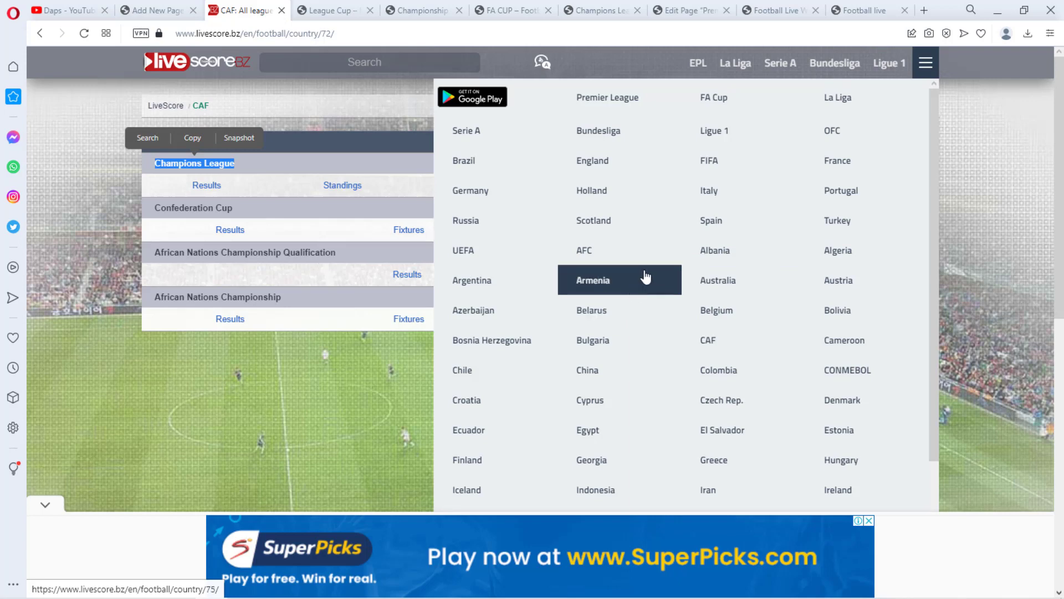
click(717, 172)
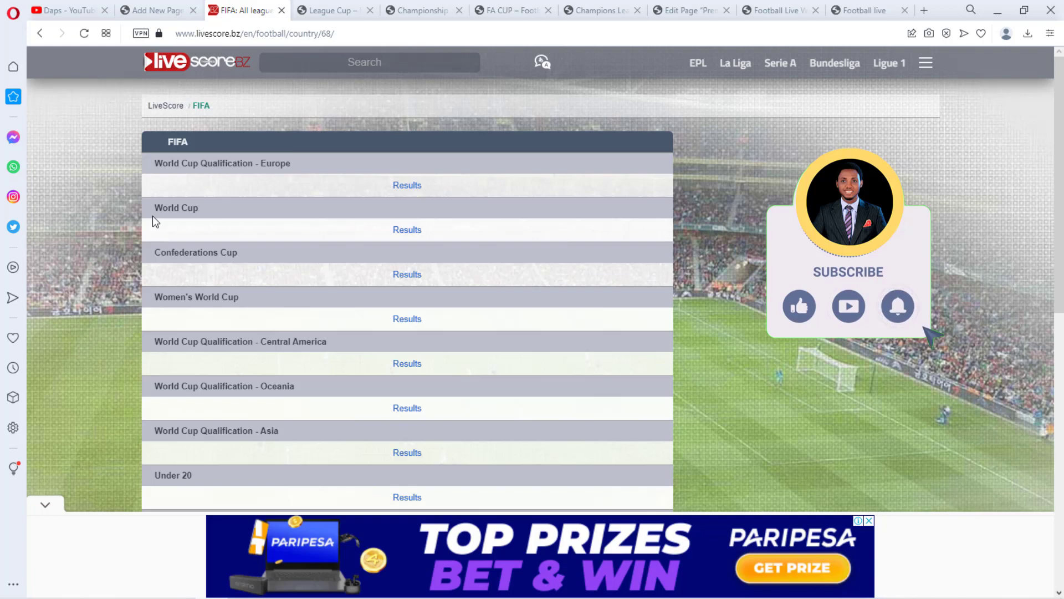
Open the reference site's World Cup page from its FIFA sidebar menu and expand the final's match details
click(870, 9)
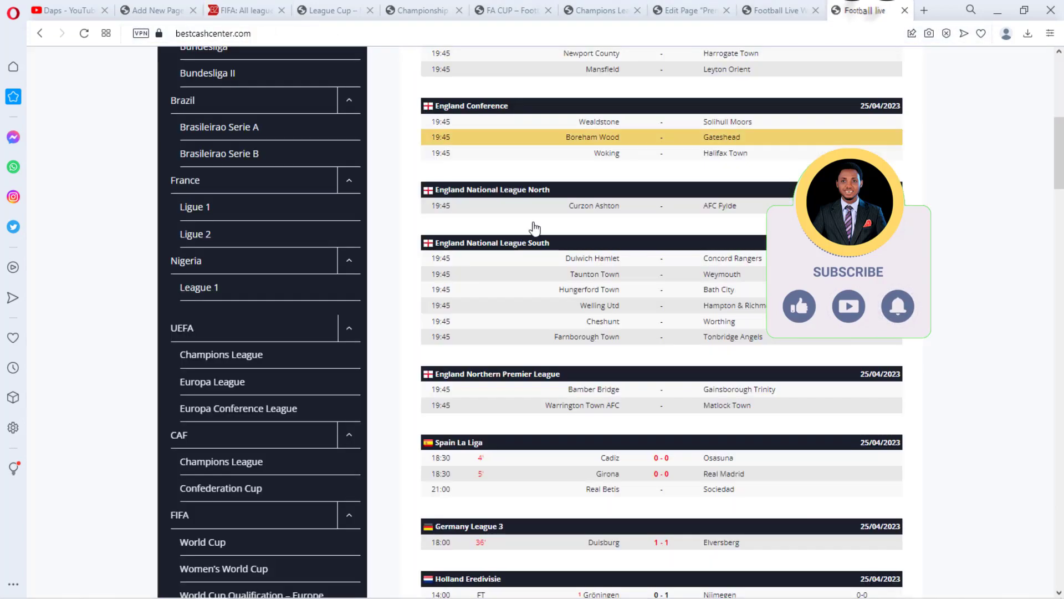
scroll(228, 371, down, 5)
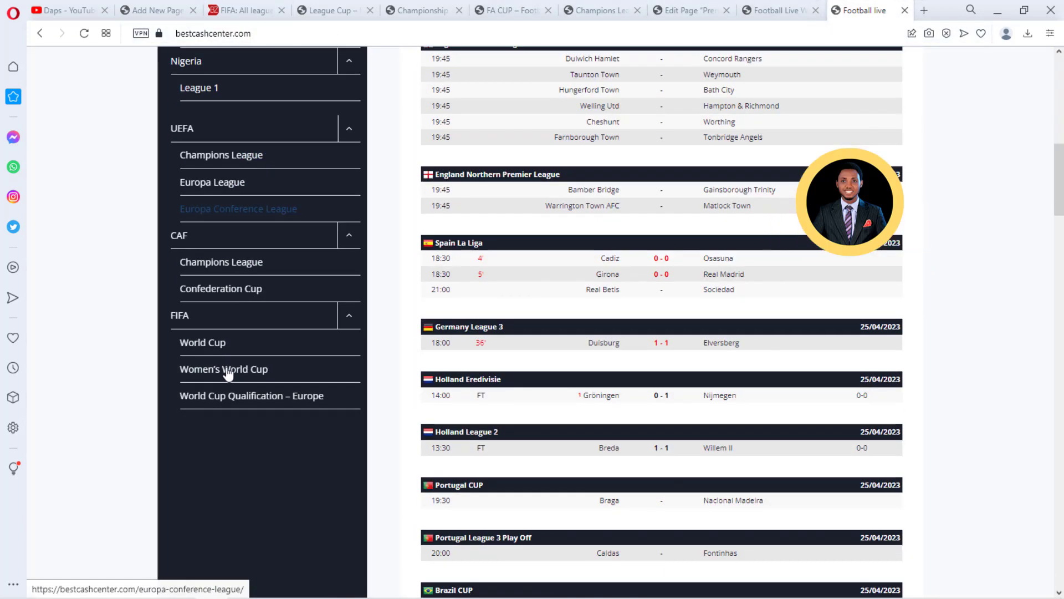
click(206, 348)
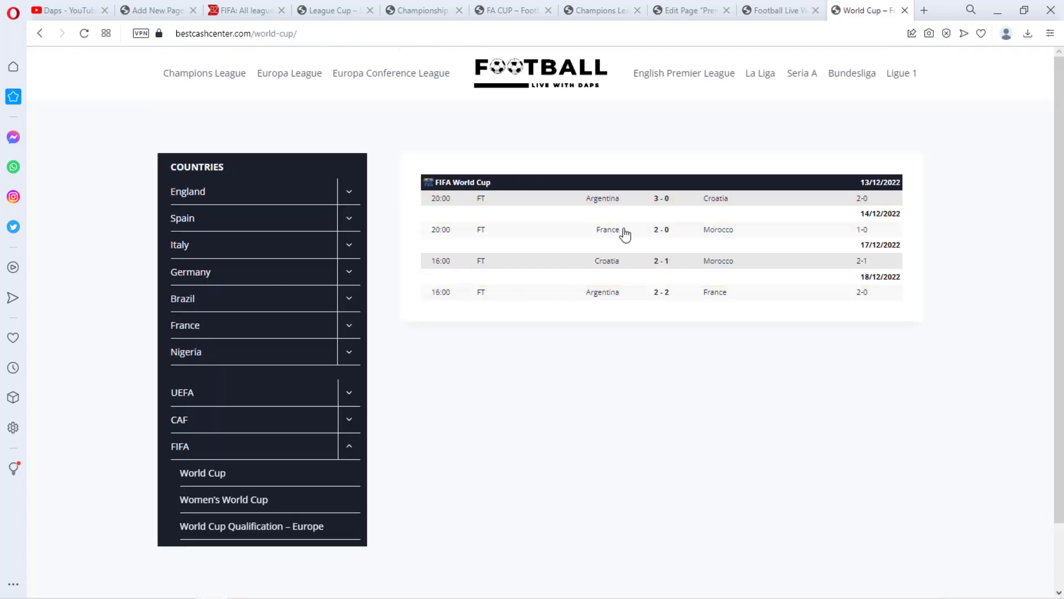
click(652, 299)
scroll(643, 316, down, 4)
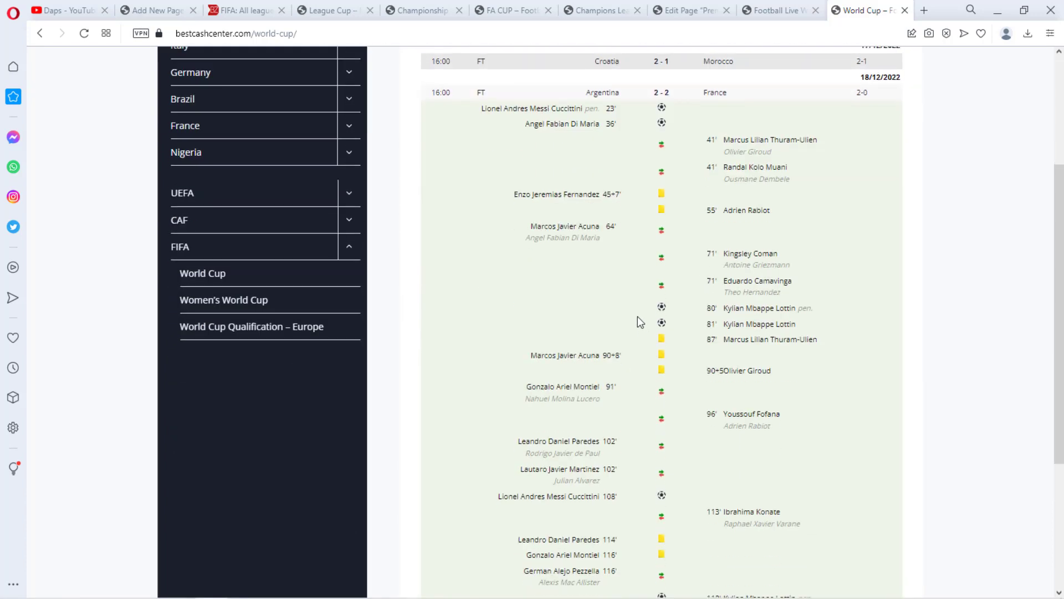
scroll(637, 316, down, 3)
scroll(637, 277, up, 1)
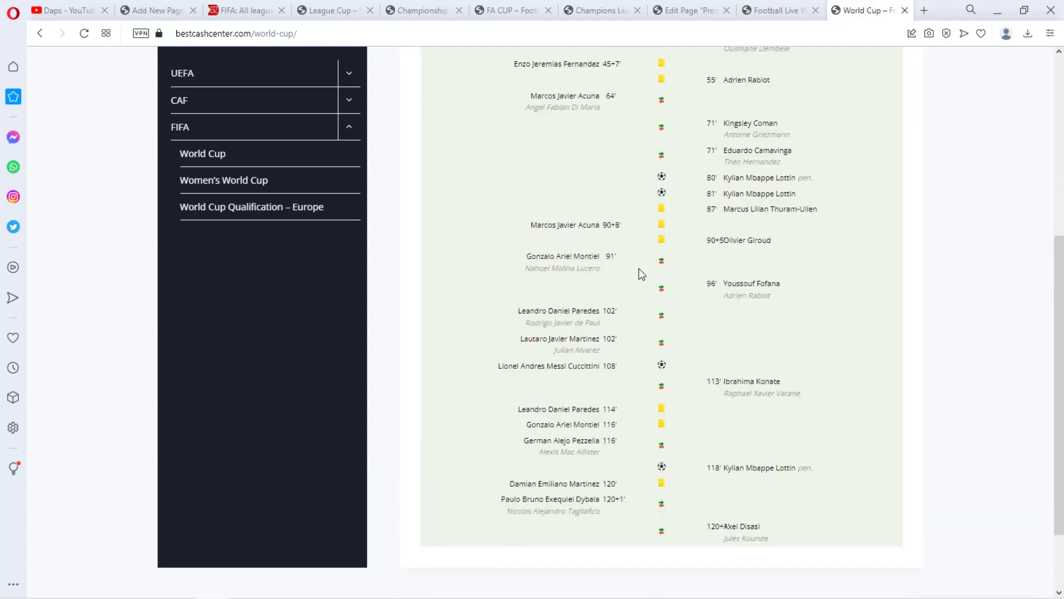
scroll(639, 268, up, 10)
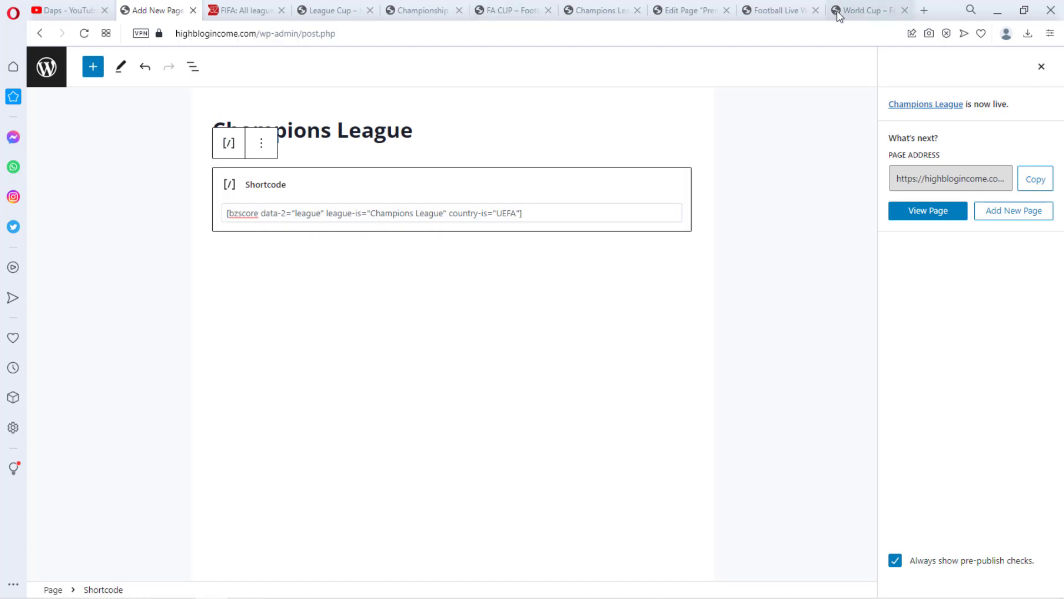
Close the tabs of the earlier league pages and the page editor, returning to the World Cup reference tab
click(816, 10)
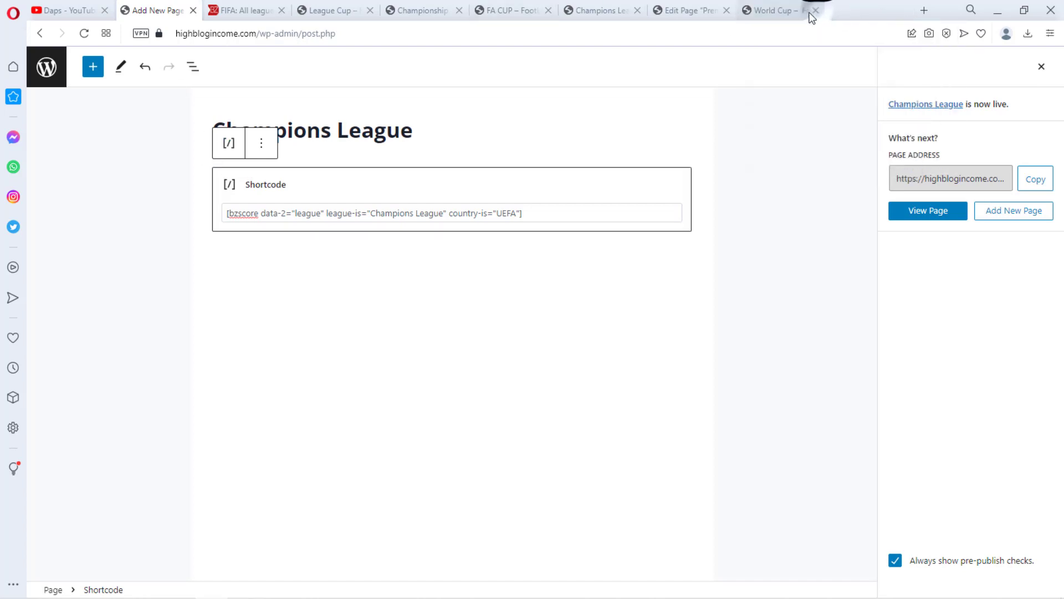
click(727, 10)
click(637, 10)
click(548, 10)
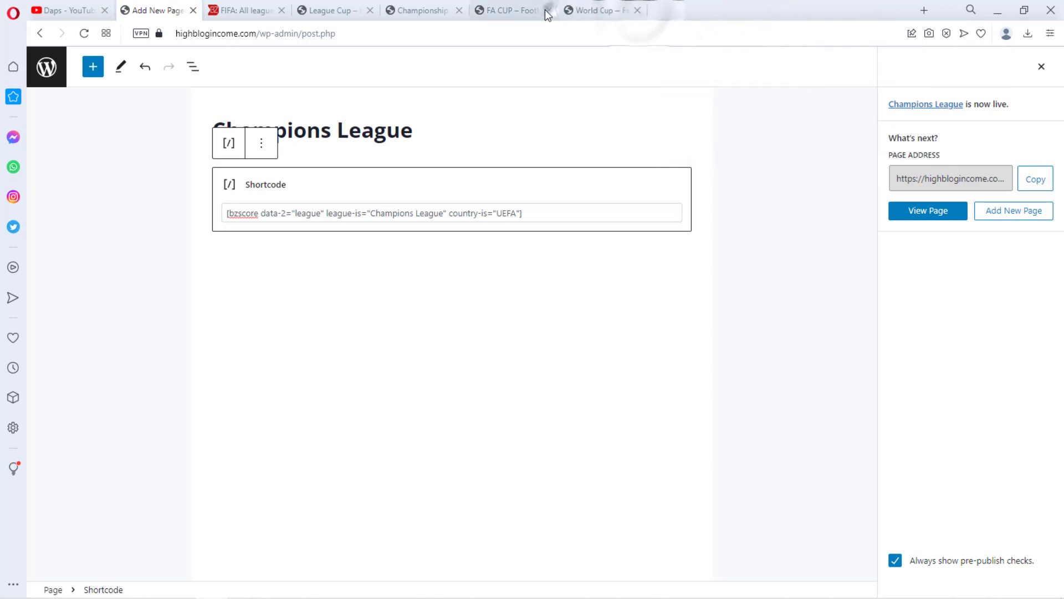
click(461, 9)
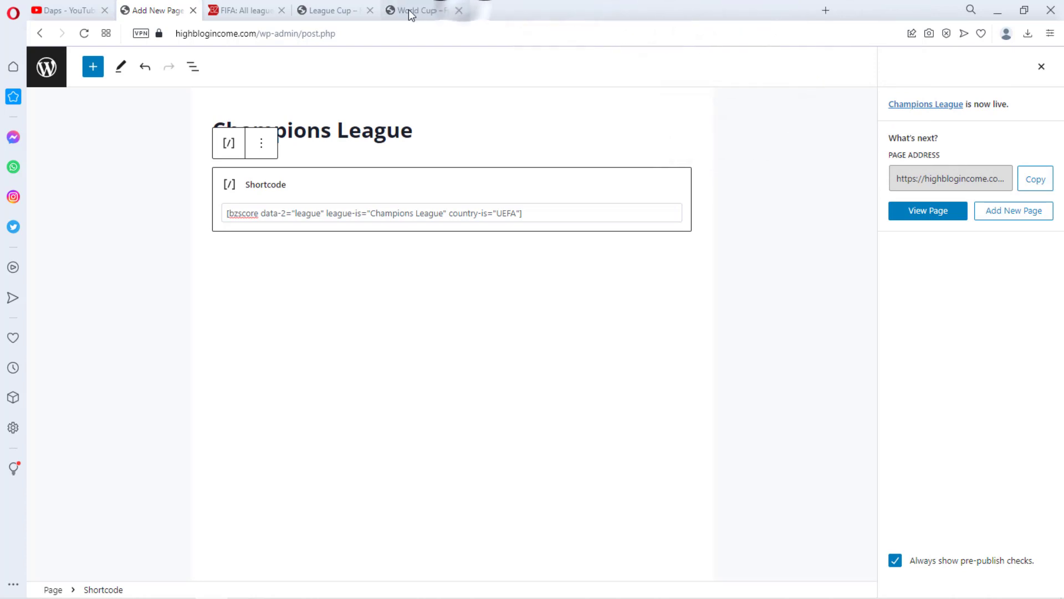
click(371, 10)
click(338, 11)
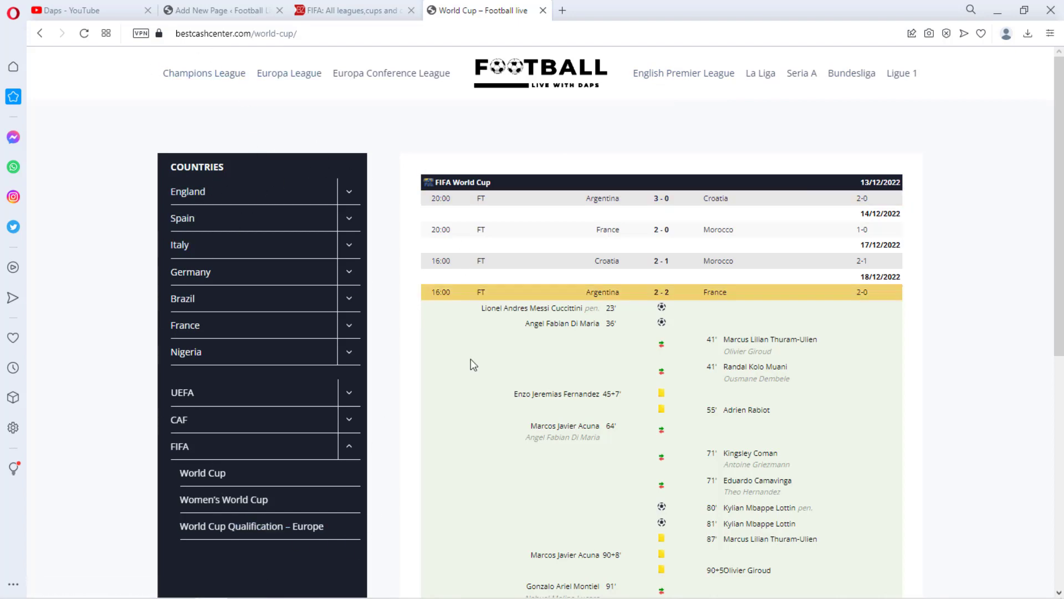
scroll(297, 340, down, 2)
scroll(297, 340, down, 1)
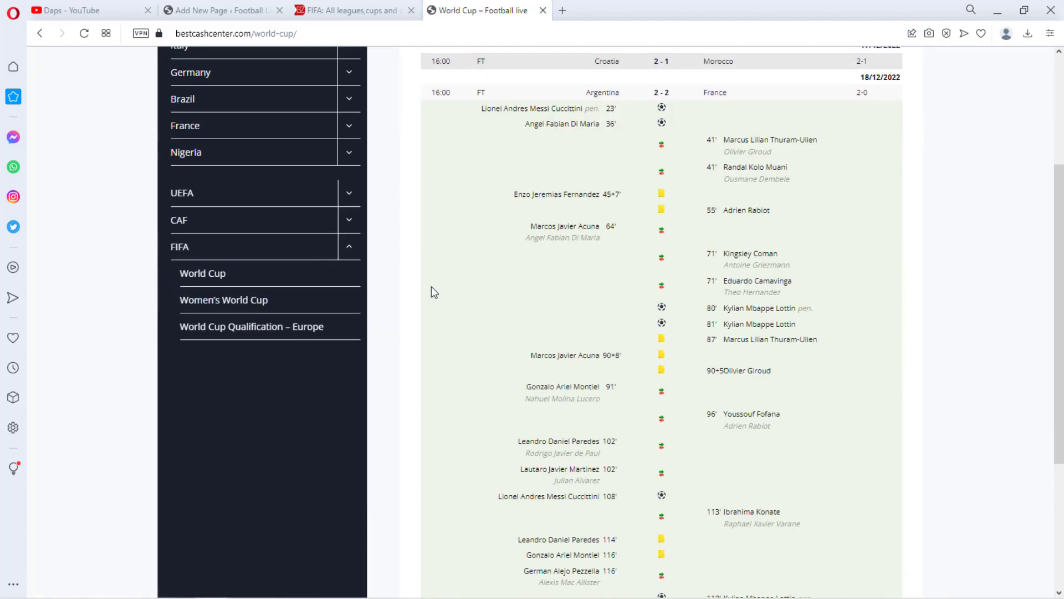
Exit the page editor to the Pages list and open the live site in a new tab to review the homepage
click(219, 10)
click(47, 68)
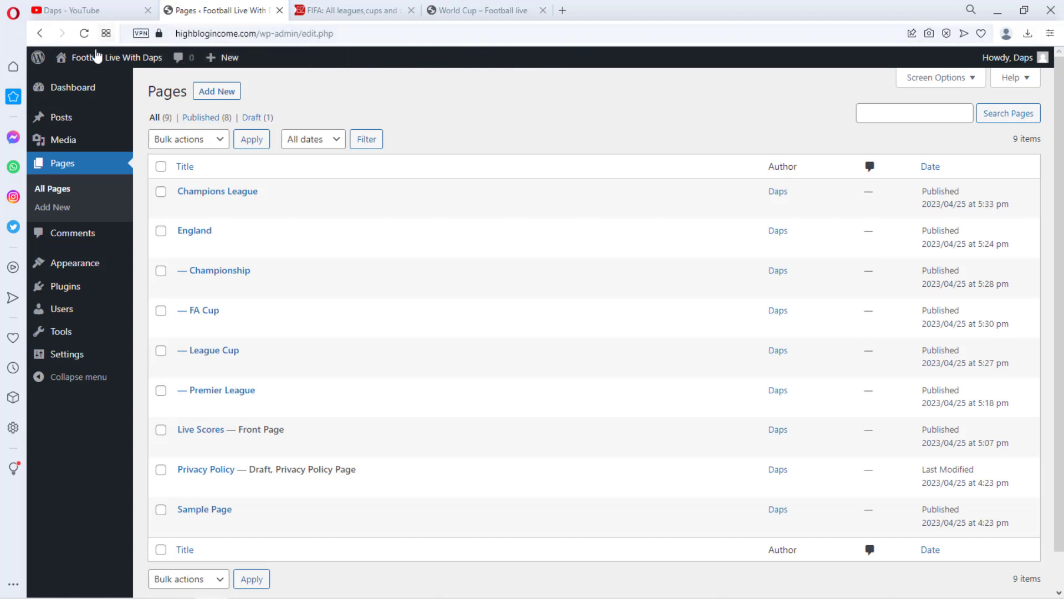
mouse_move(94, 57)
right_click(81, 81)
click(113, 96)
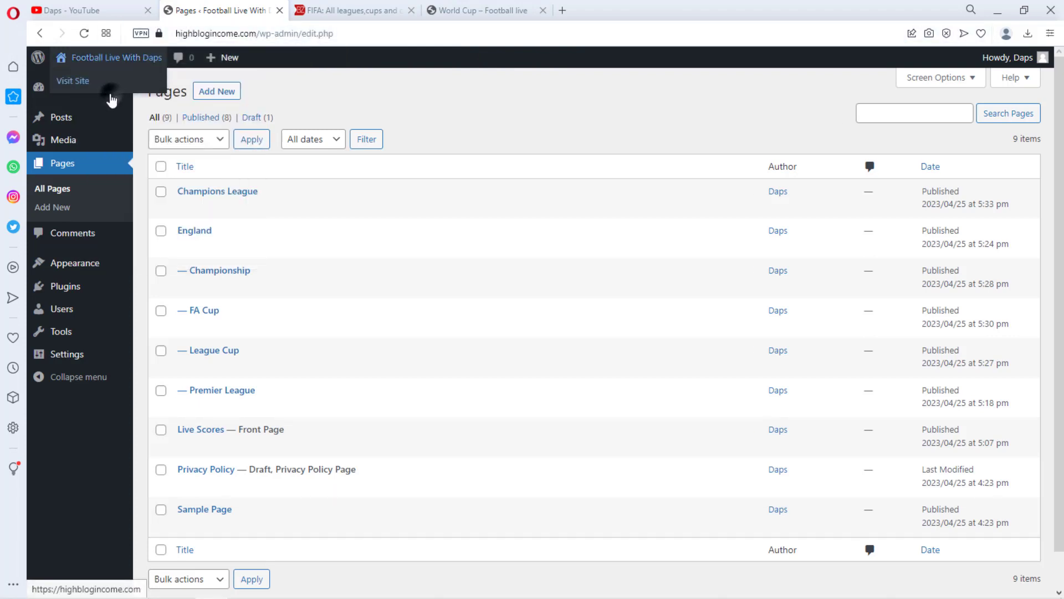
drag(505, 16, 362, 11)
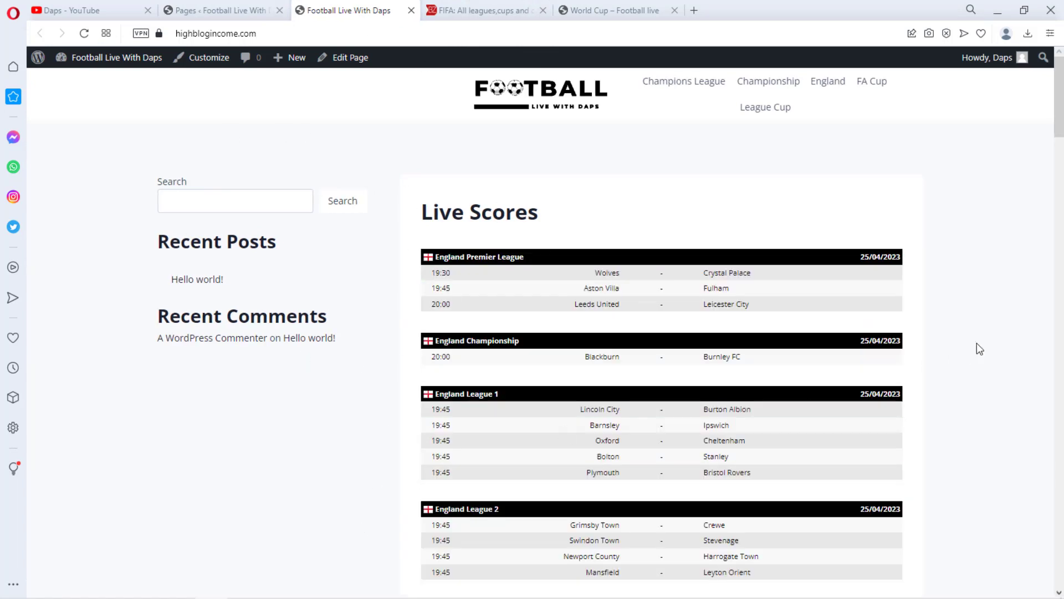
scroll(977, 344, down, 20)
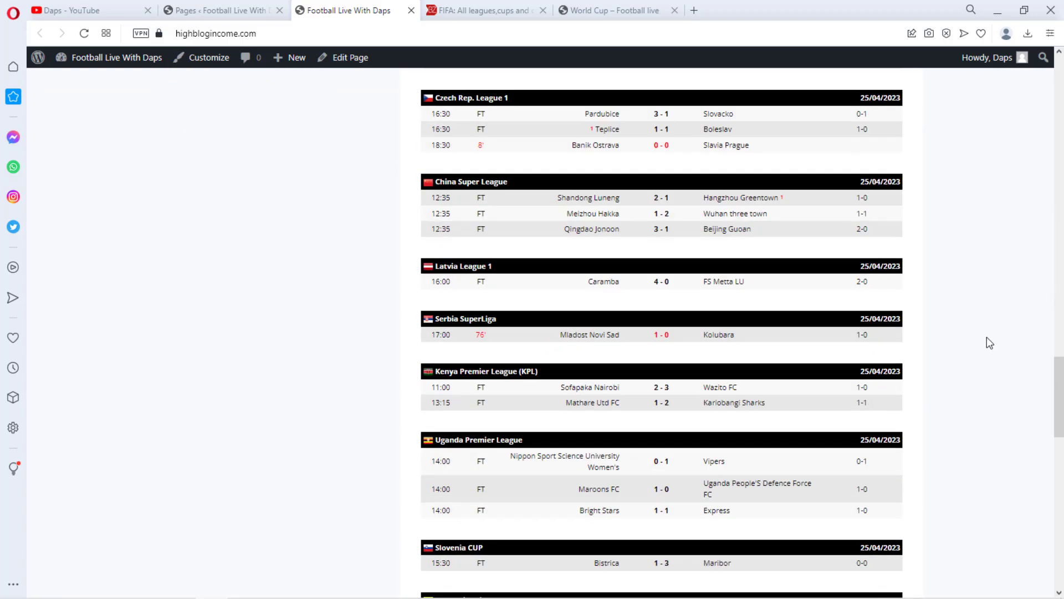
scroll(989, 343, down, 20)
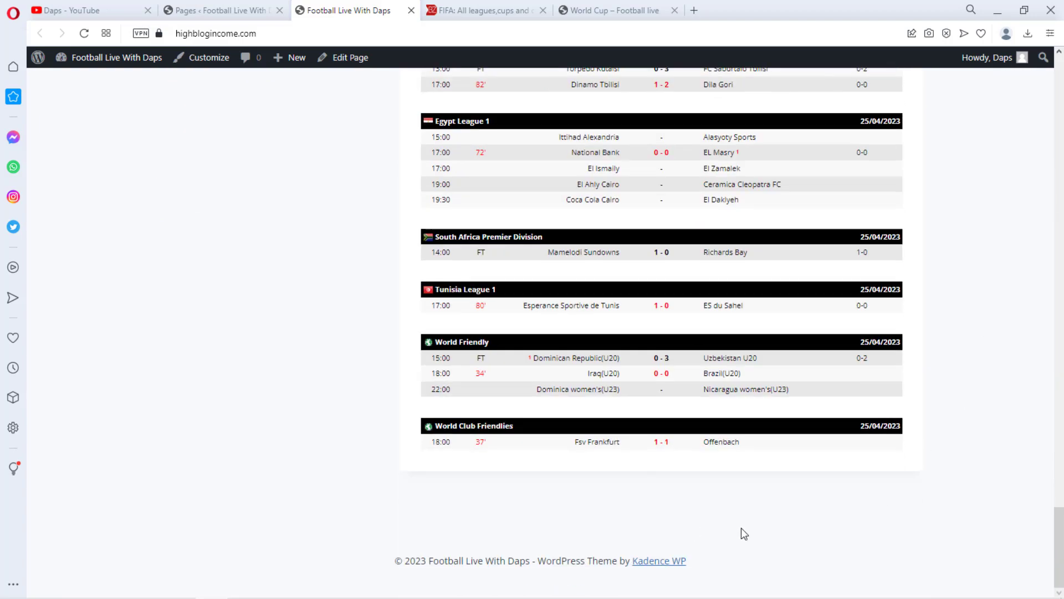
scroll(1053, 295, up, 20)
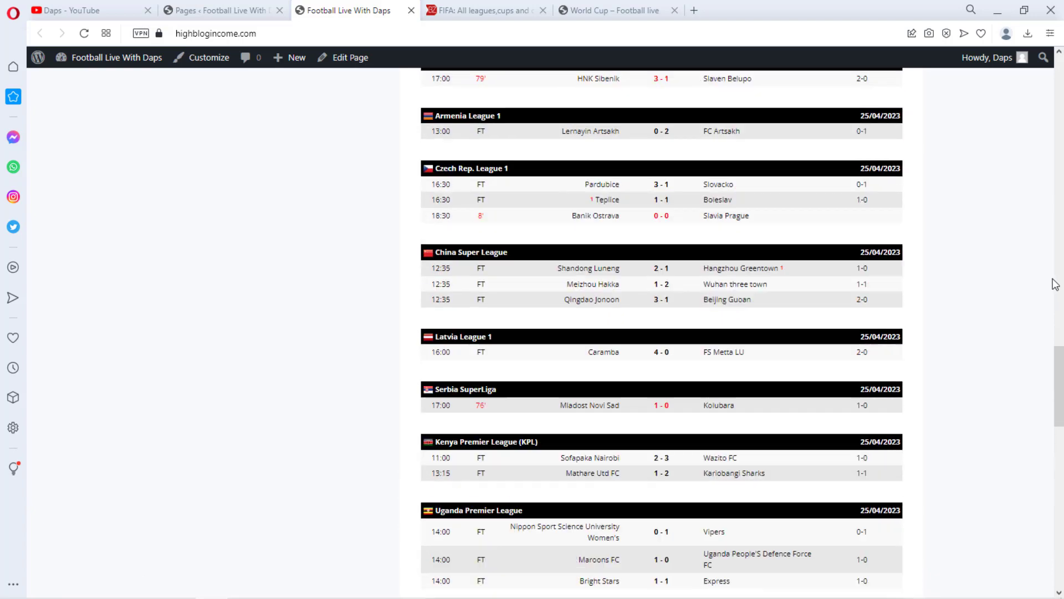
scroll(1055, 285, up, 20)
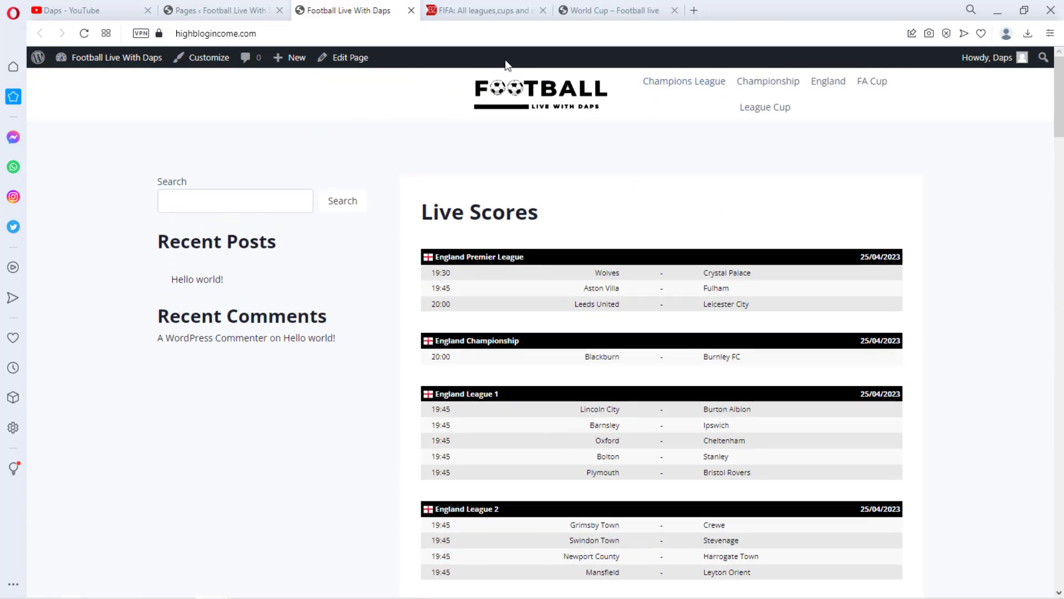
Open the Widgets screen, dismiss the welcome dialog, and remove the existing blocks from Sidebar 1
click(220, 8)
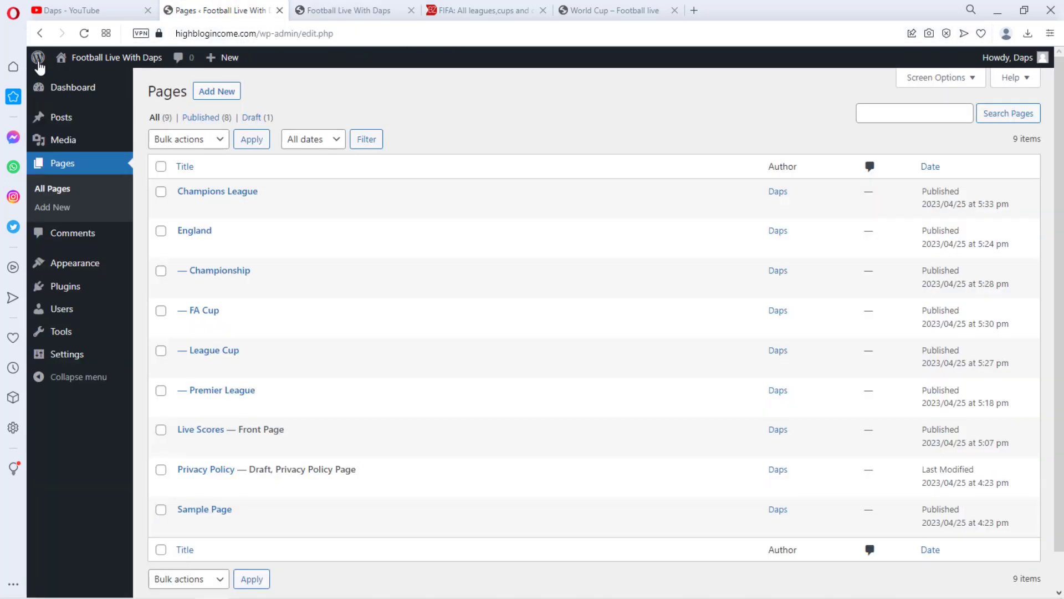
mouse_move(62, 263)
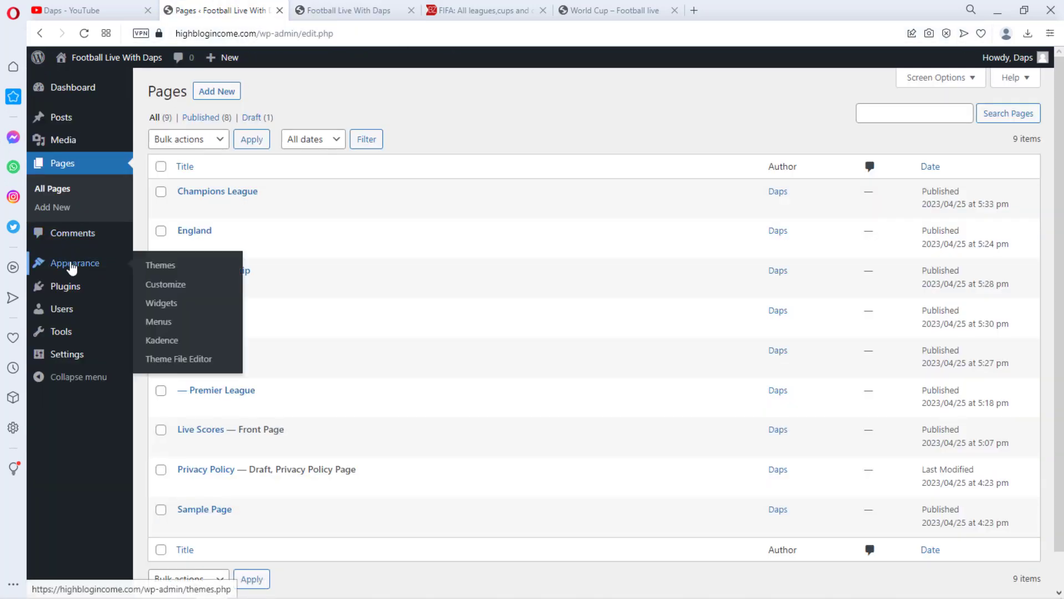
click(154, 304)
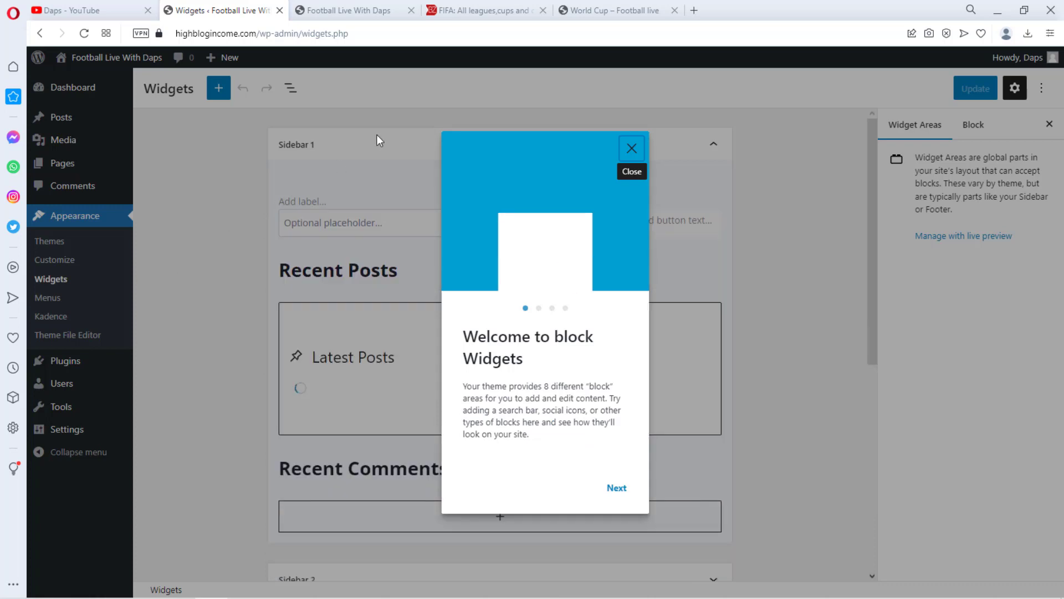
click(633, 149)
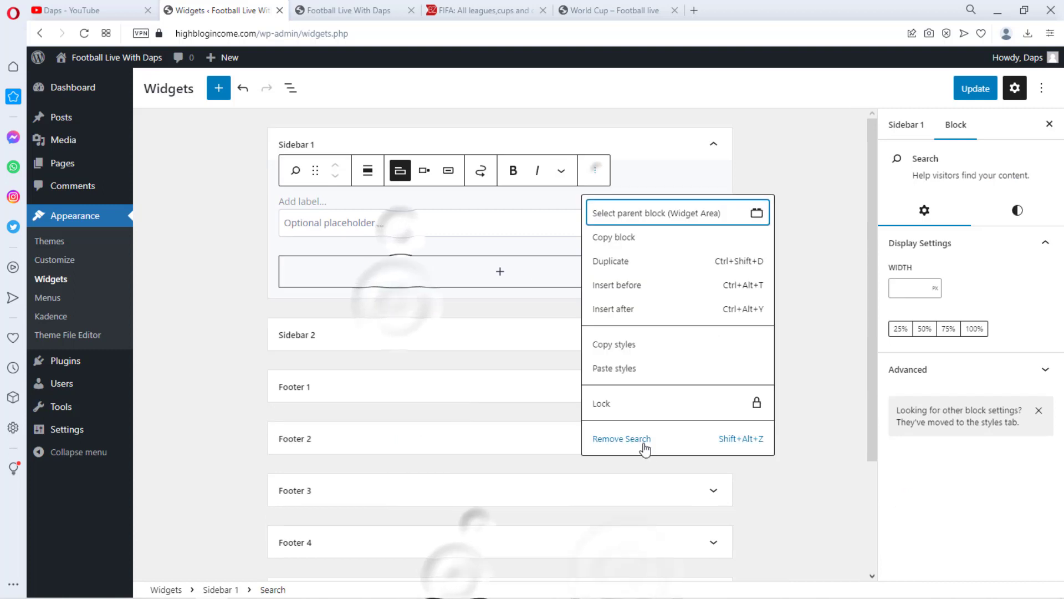
click(639, 443)
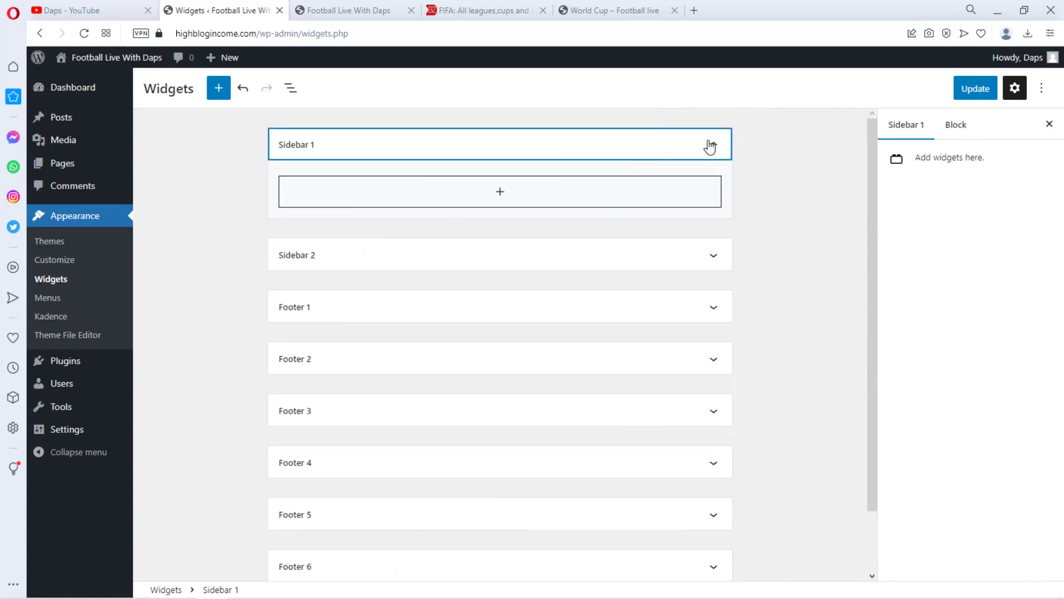
Add a Navigation Menu widget to Sidebar 1 by searching the block inserter for NAVIG
click(501, 194)
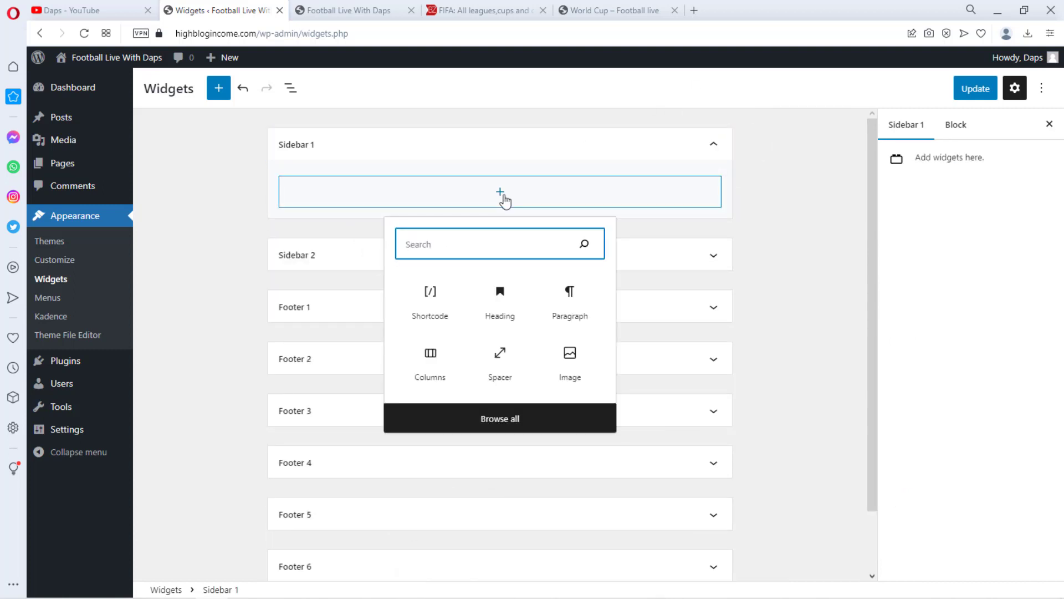
click(482, 234)
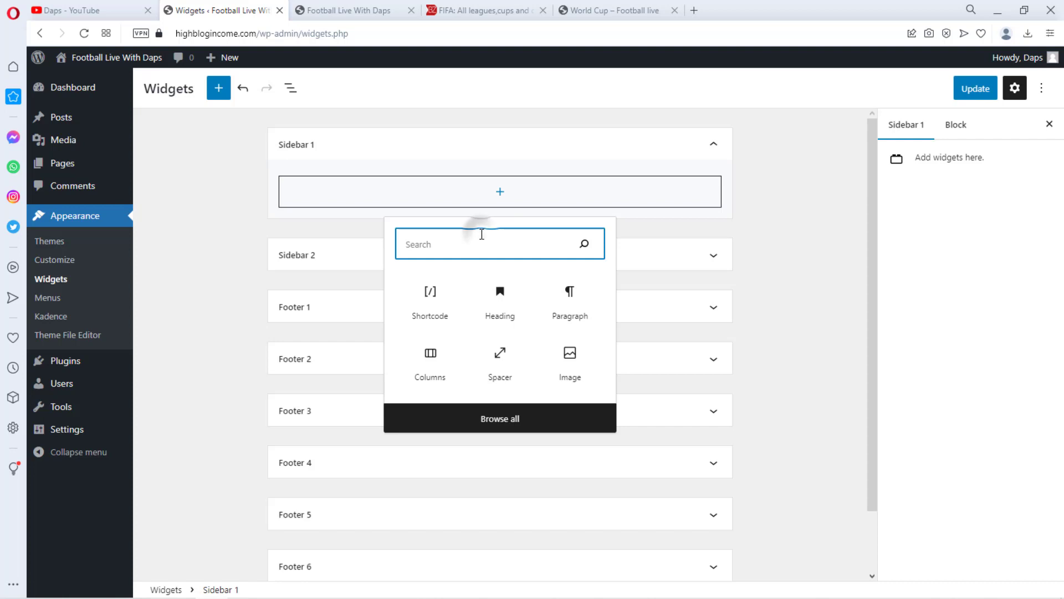
text(NAV)
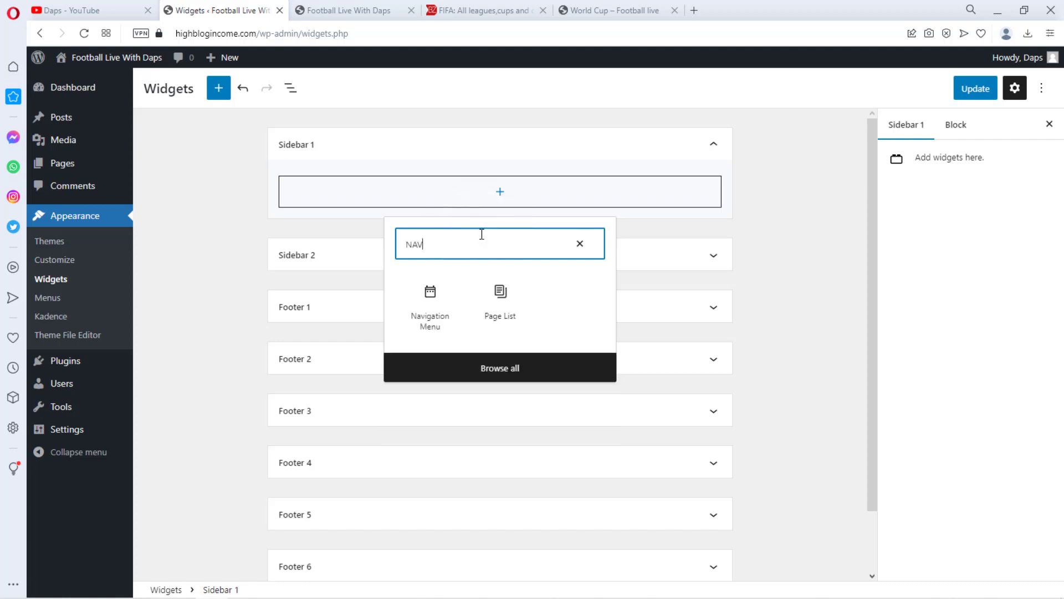
text(IGA)
click(436, 309)
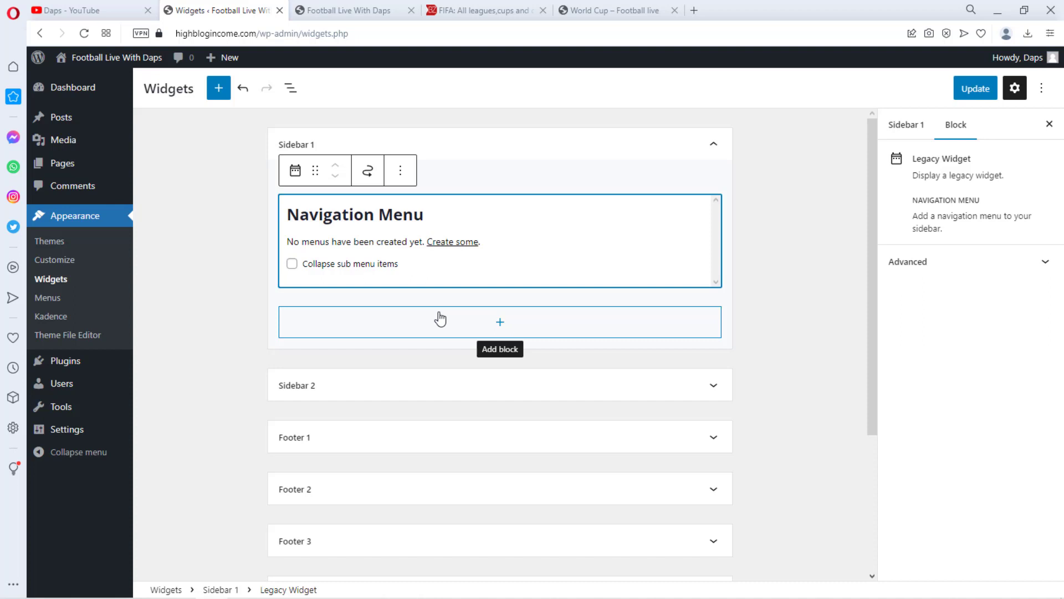
Follow the widget's link to create menus and create a new menu named Menu 1
click(453, 242)
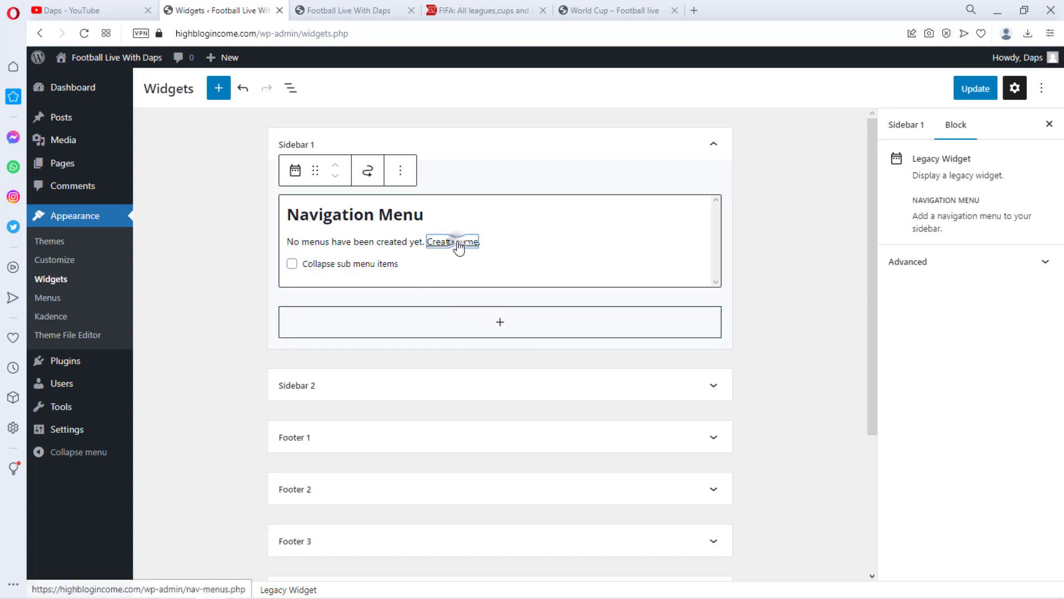
click(619, 102)
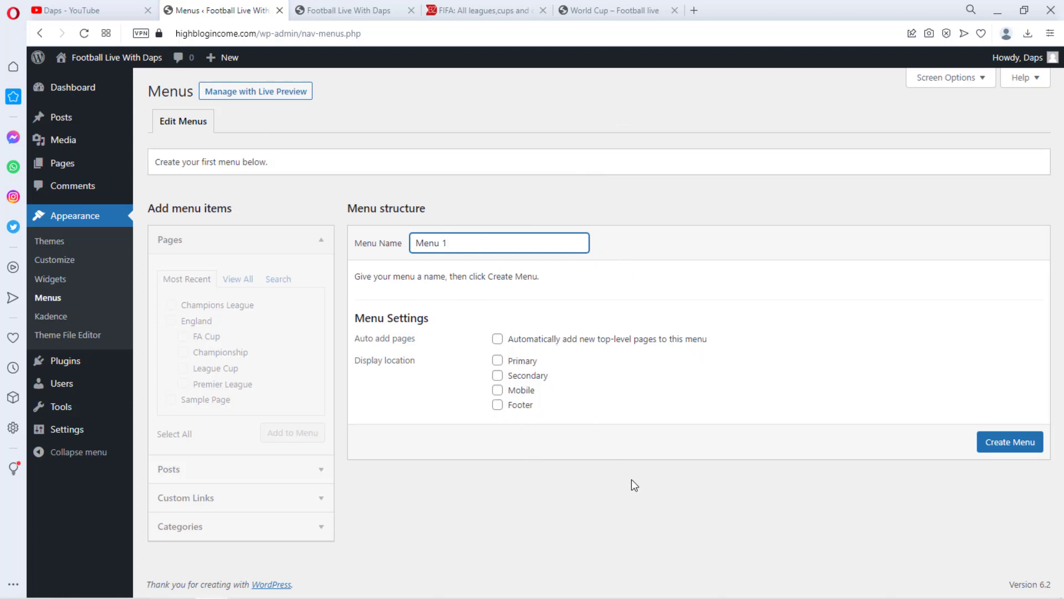
click(1003, 442)
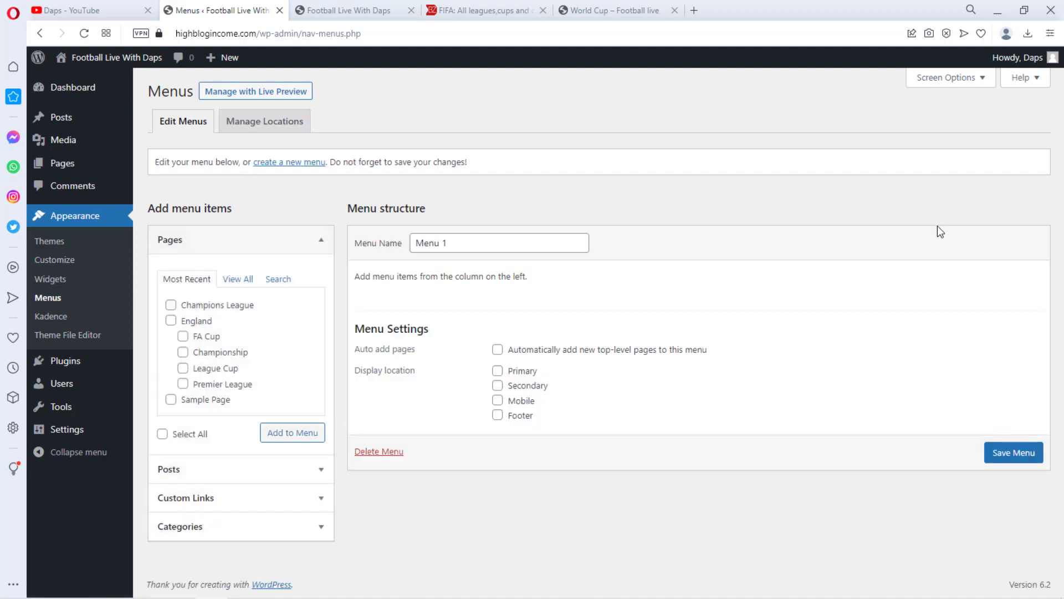
Add the England, FA Cup, Championship, League Cup and Premier League pages to Menu 1
click(170, 321)
click(183, 336)
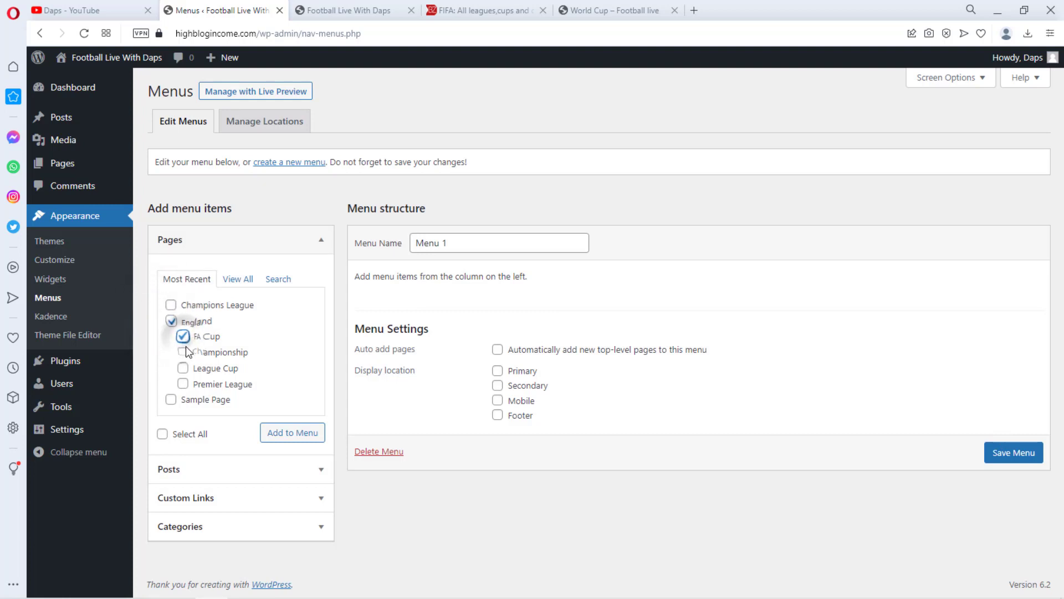
click(183, 352)
click(183, 368)
click(183, 384)
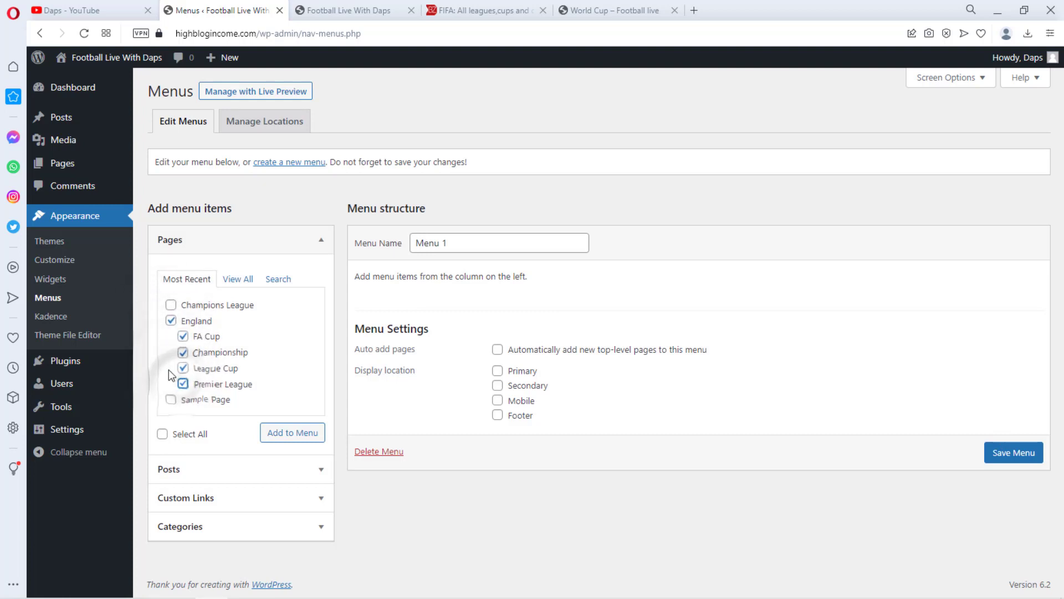
click(293, 434)
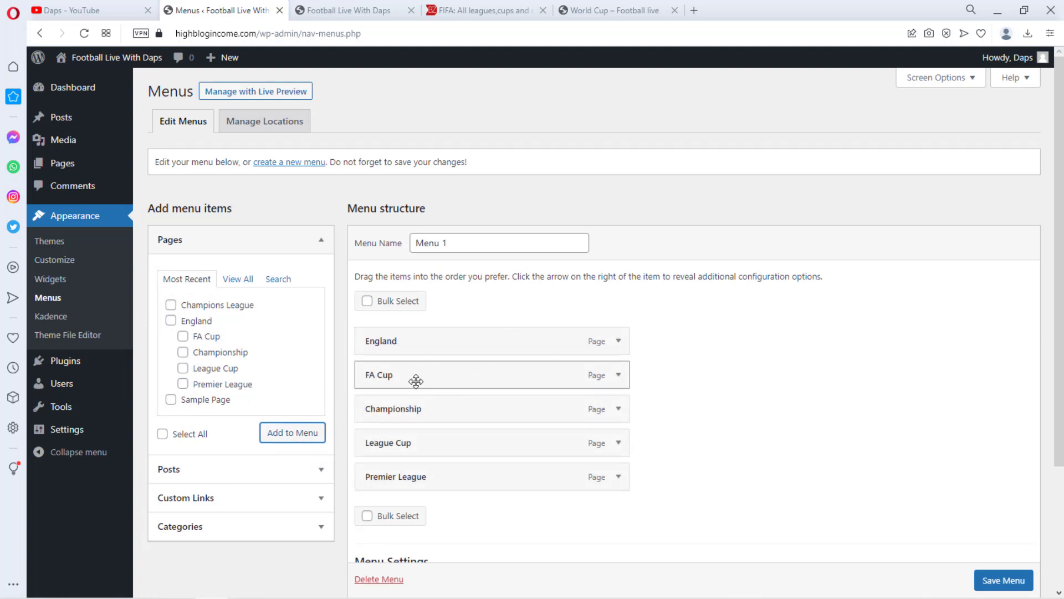
Nest Premier League, FA Cup, Championship and League Cup as sub items under England, with Premier League first
drag(416, 380, 437, 377)
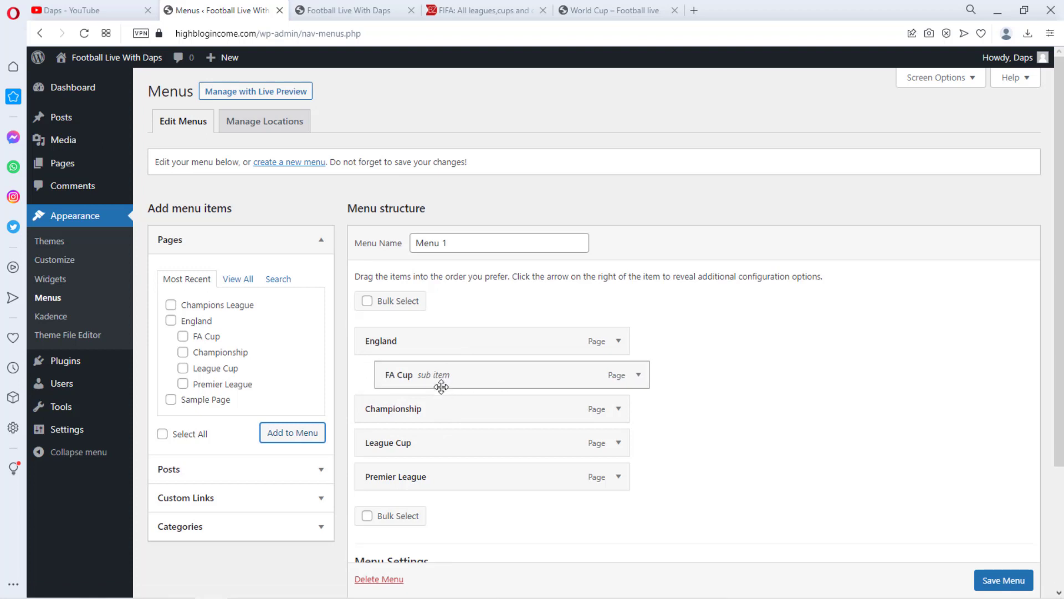
drag(441, 480, 466, 380)
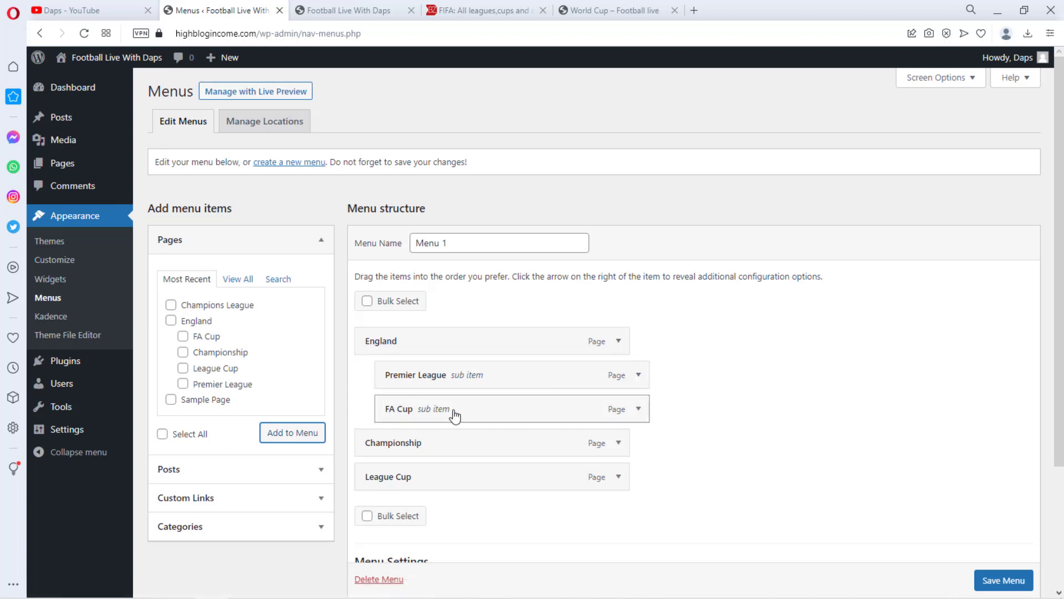
drag(395, 447, 426, 473)
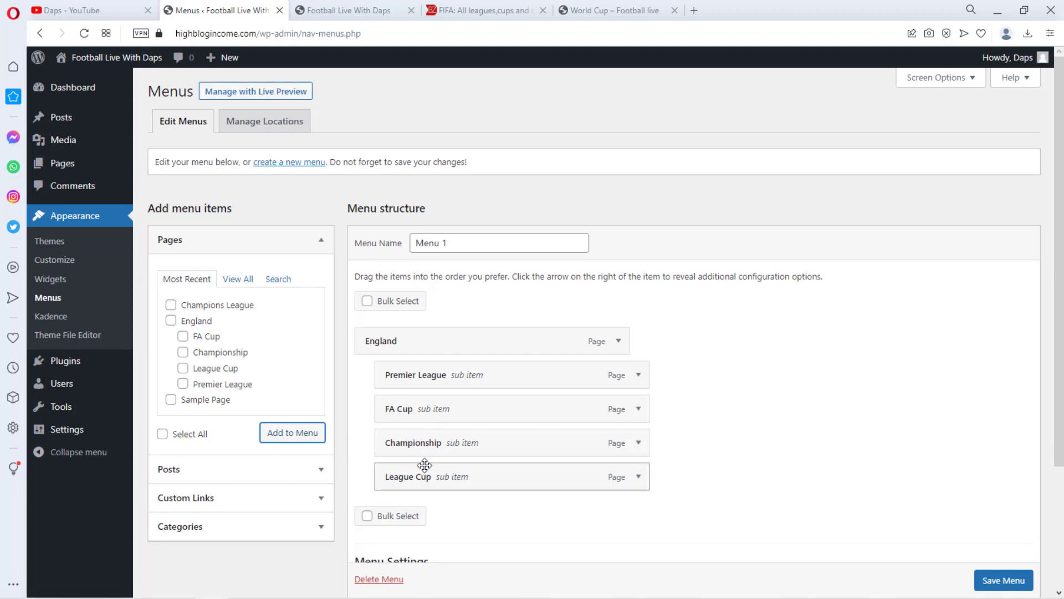
Add a custom link with URL # and link text UEFA to the menu
scroll(739, 332, down, 1)
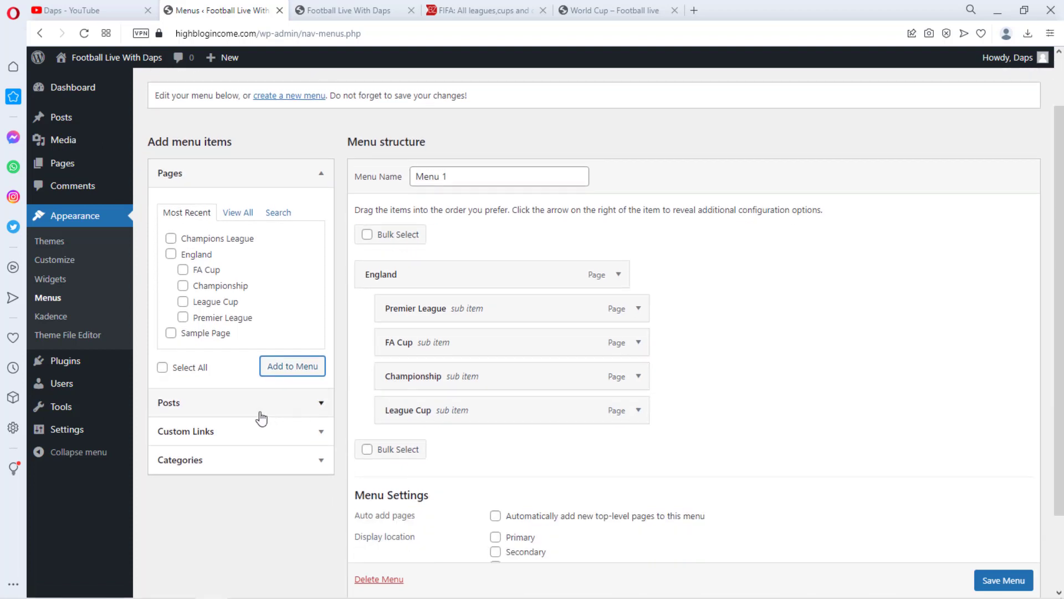
click(245, 432)
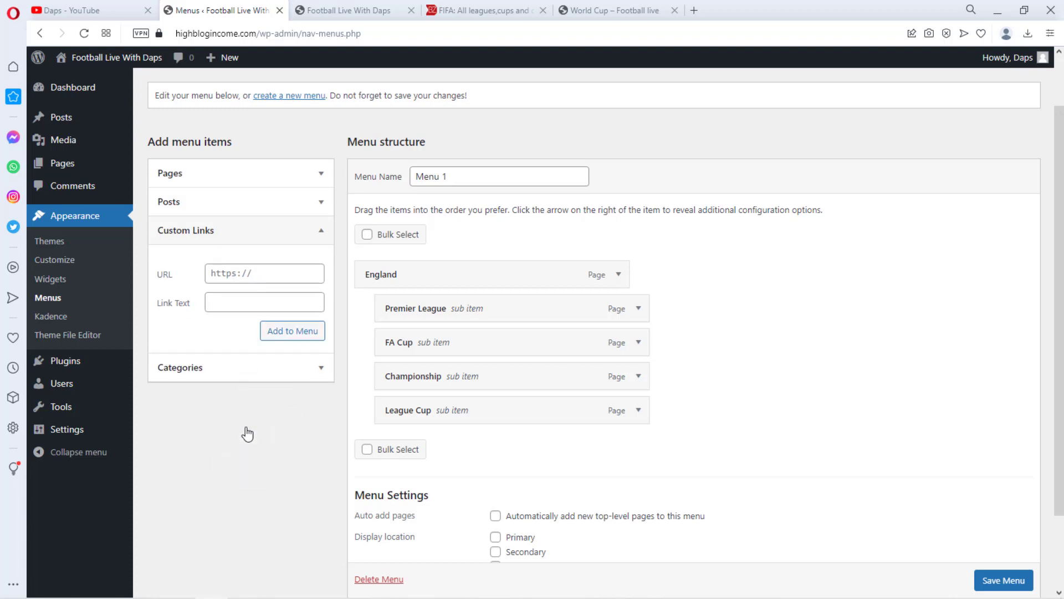
click(242, 274)
text(#)
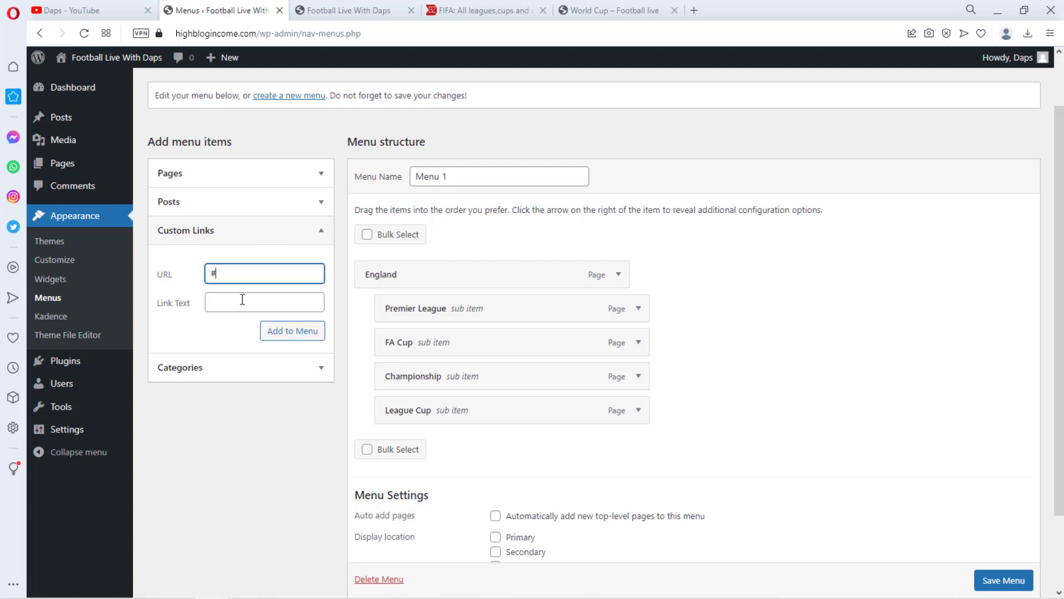
click(242, 299)
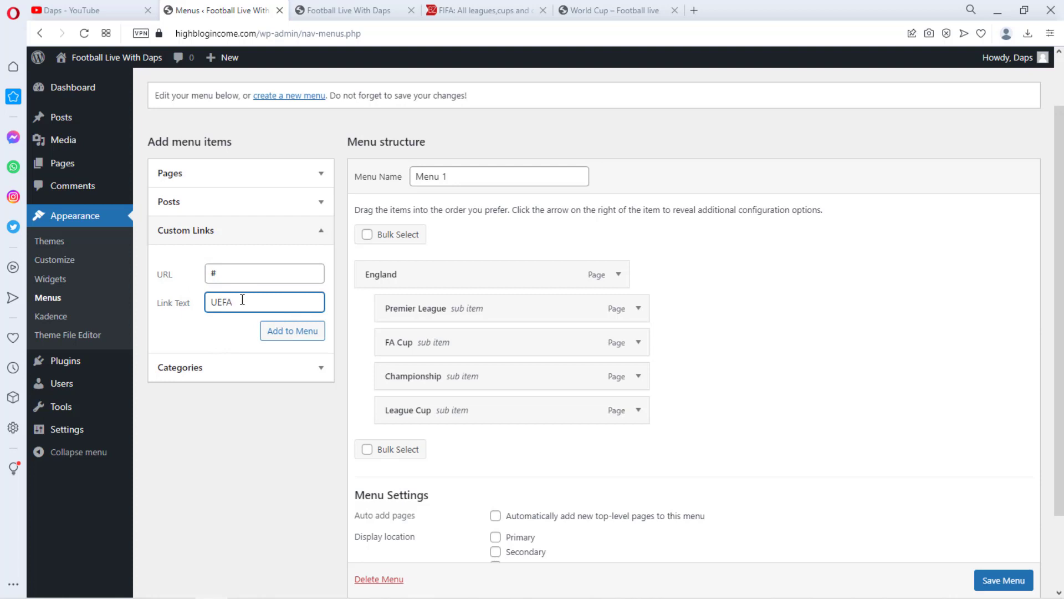
click(295, 334)
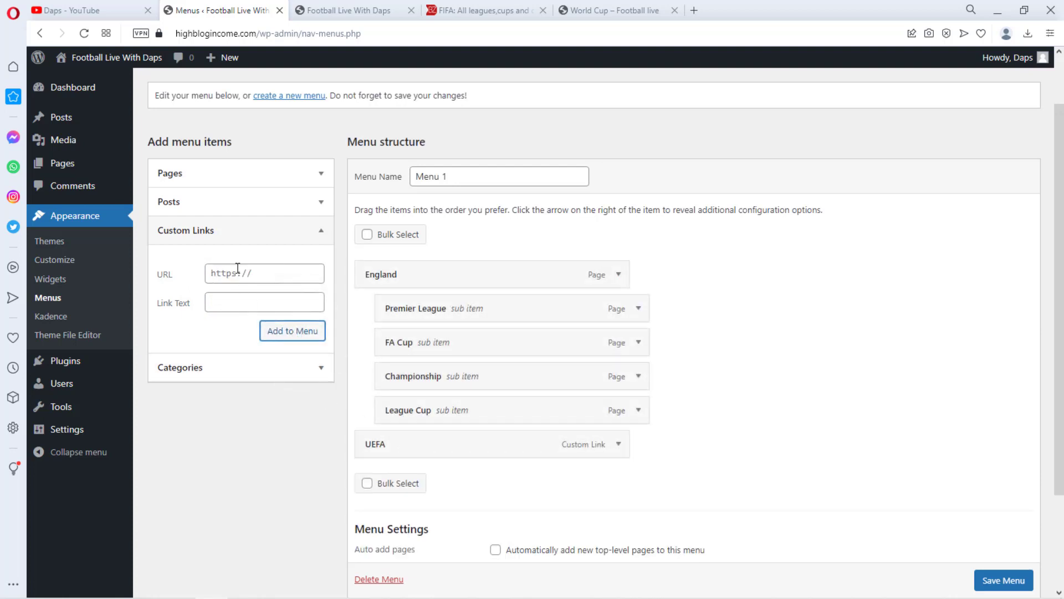
Add the Champions League page as a sub item under UEFA and save the menu
click(307, 183)
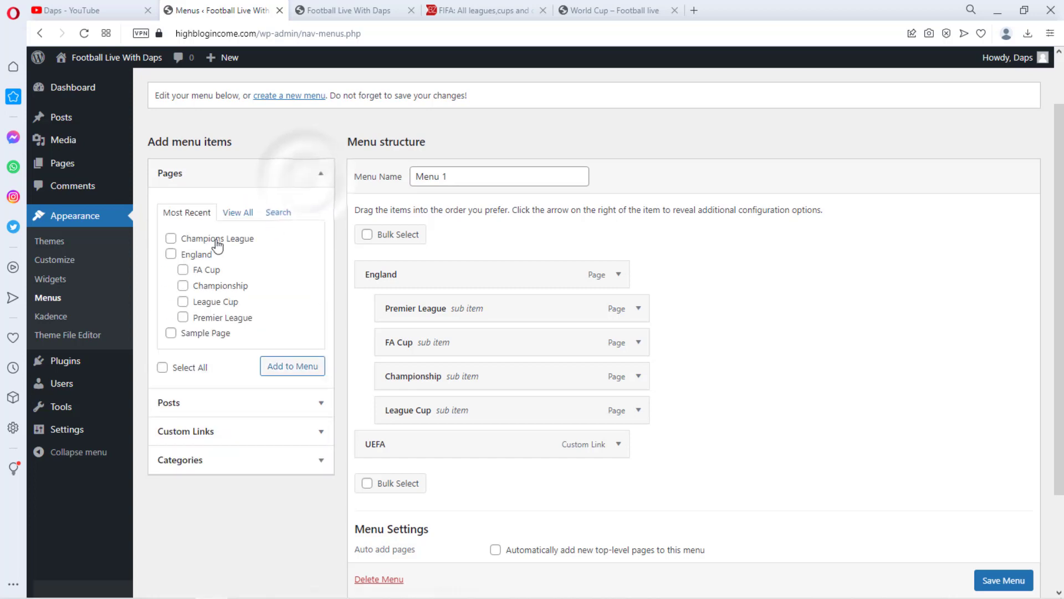
click(171, 238)
click(292, 366)
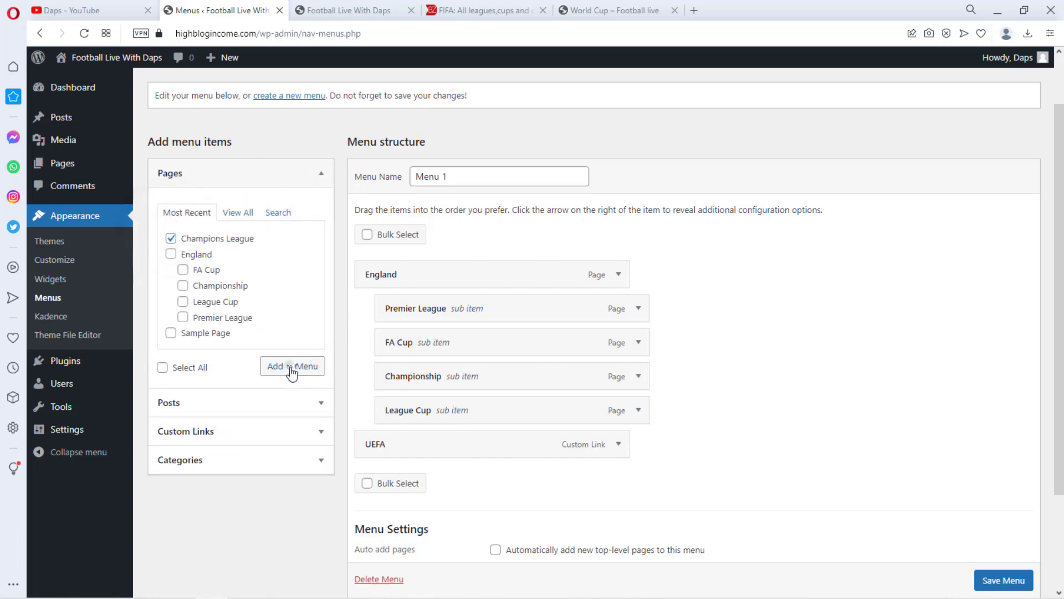
scroll(777, 255, down, 2)
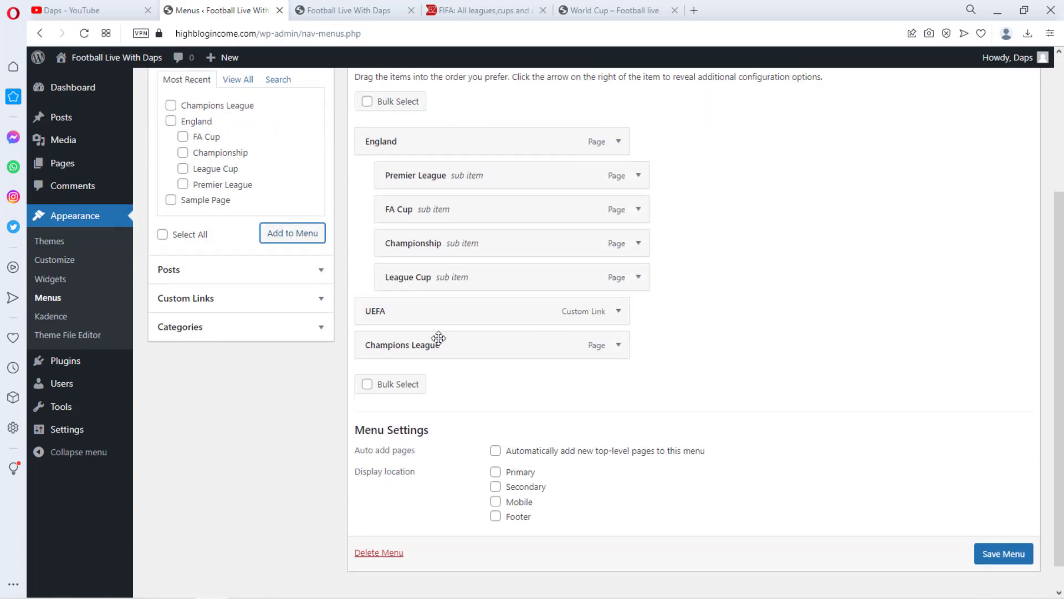
drag(417, 355, 439, 355)
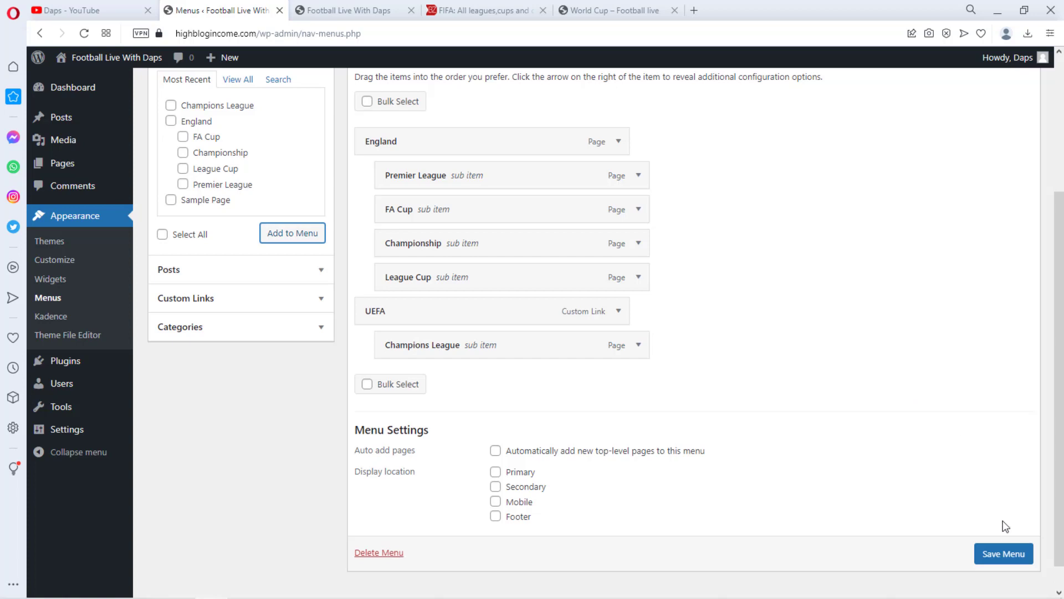
scroll(1005, 558, down, 1)
click(1001, 540)
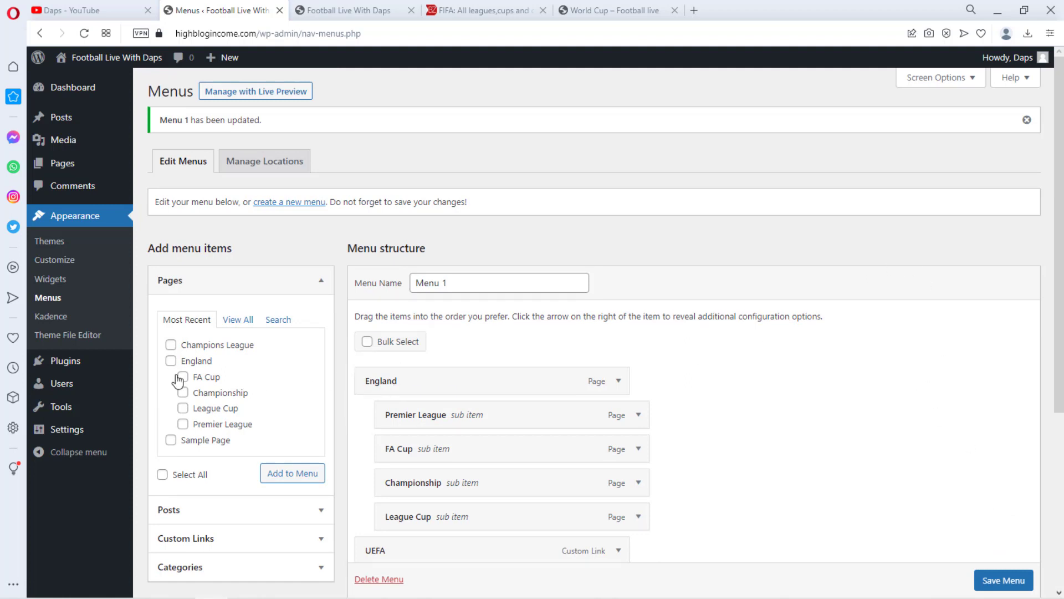
Open the Widgets screen and remove the Recent Comments, Recent Posts and Search blocks from Sidebar 1
click(51, 280)
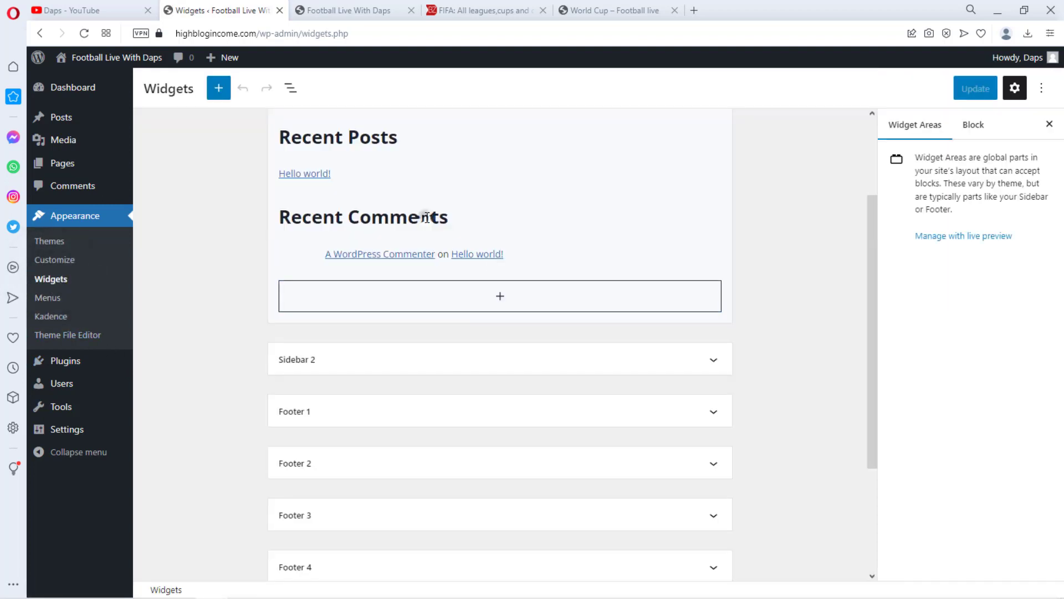
click(424, 216)
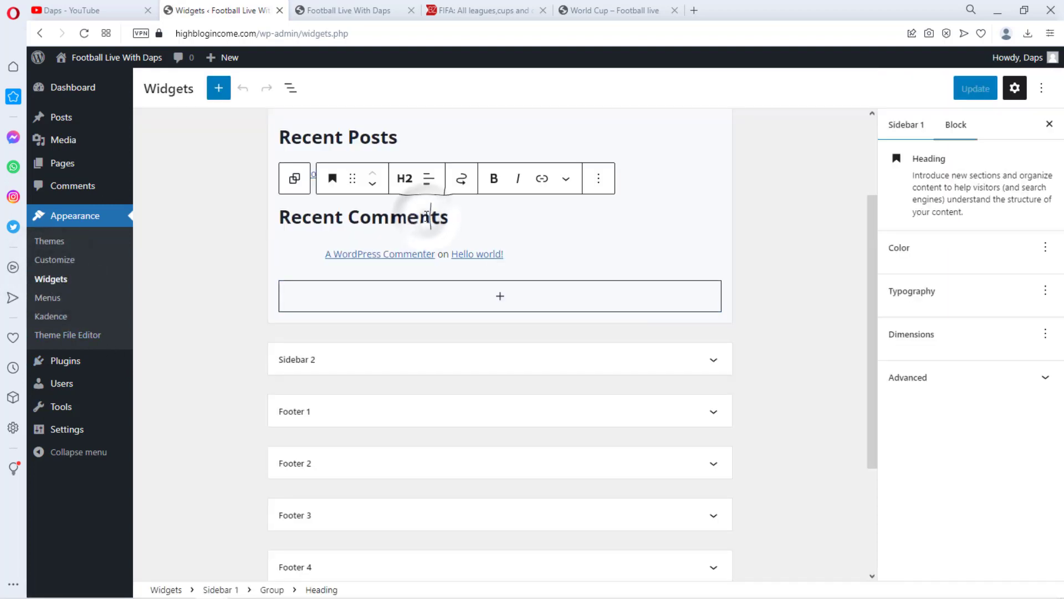
click(595, 179)
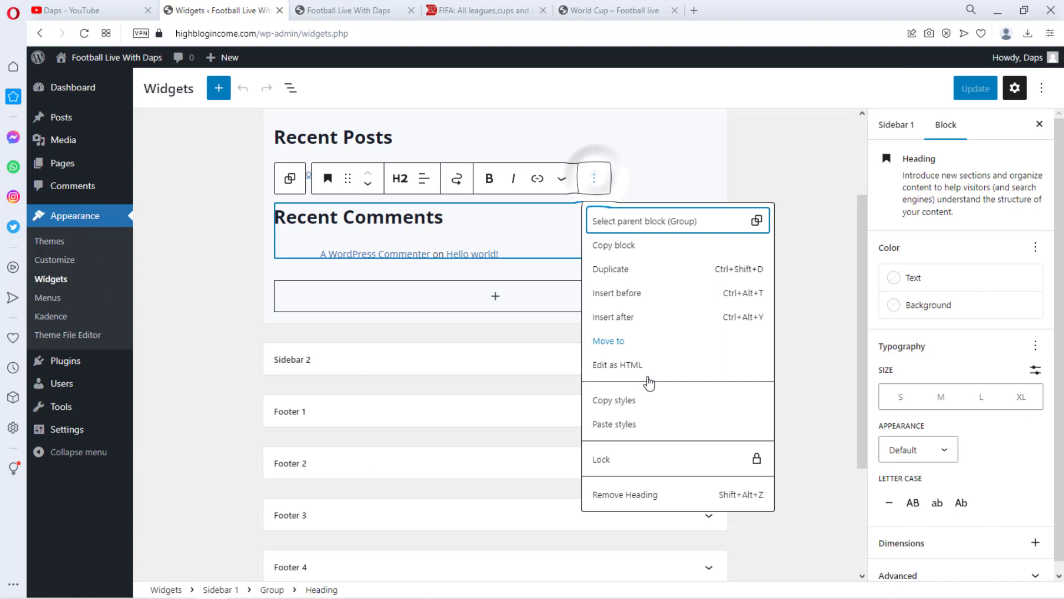
click(629, 493)
click(600, 222)
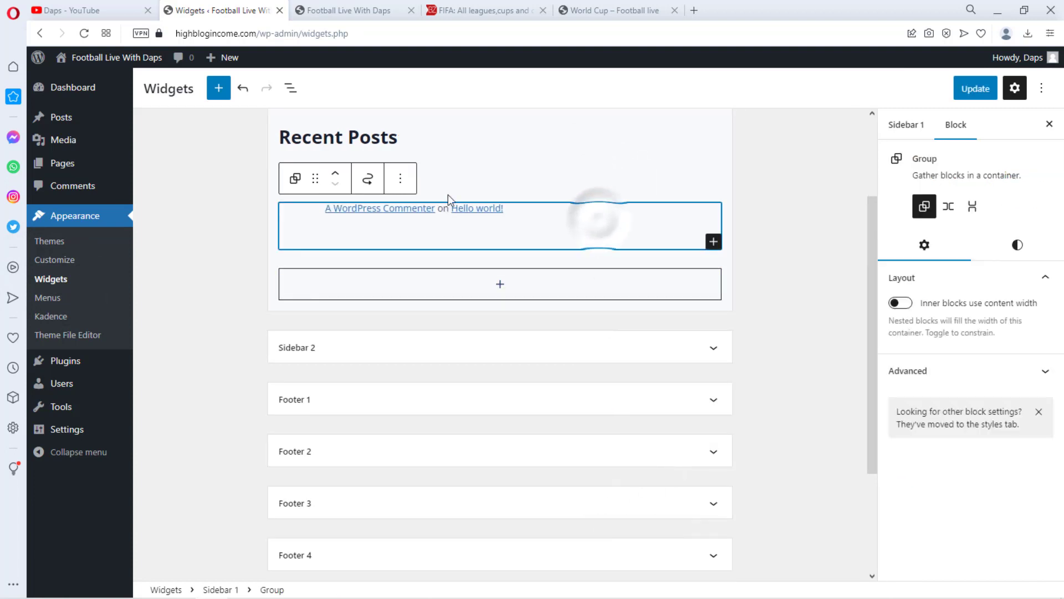
click(400, 178)
click(463, 471)
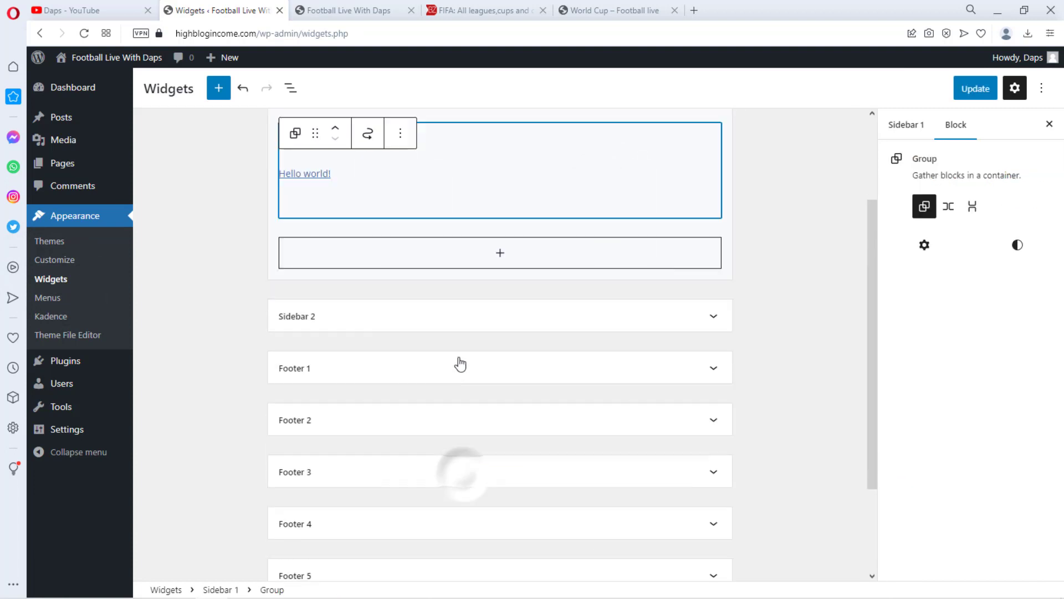
click(400, 140)
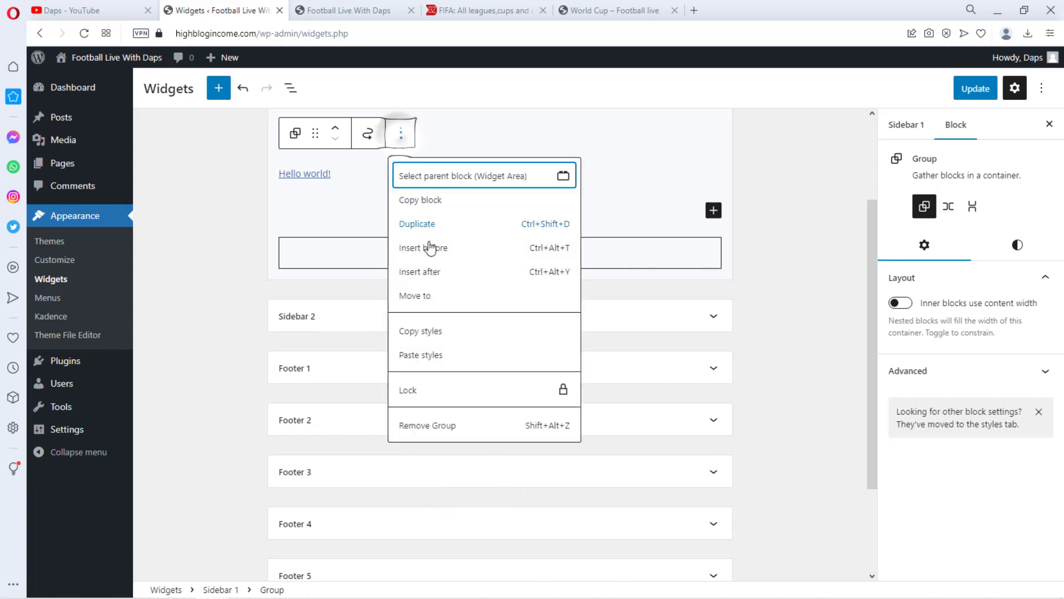
click(447, 425)
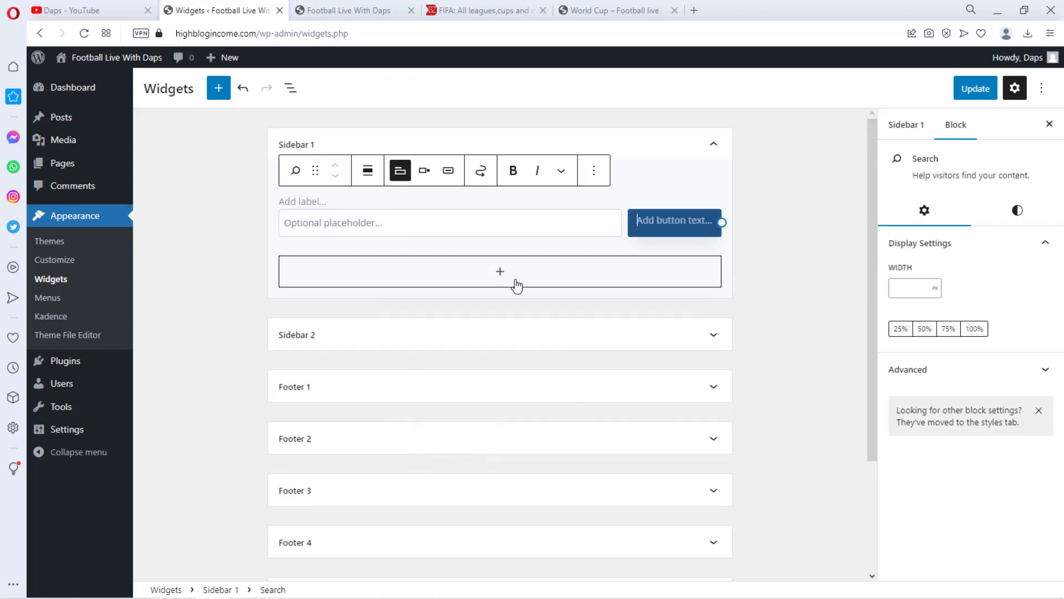
click(594, 170)
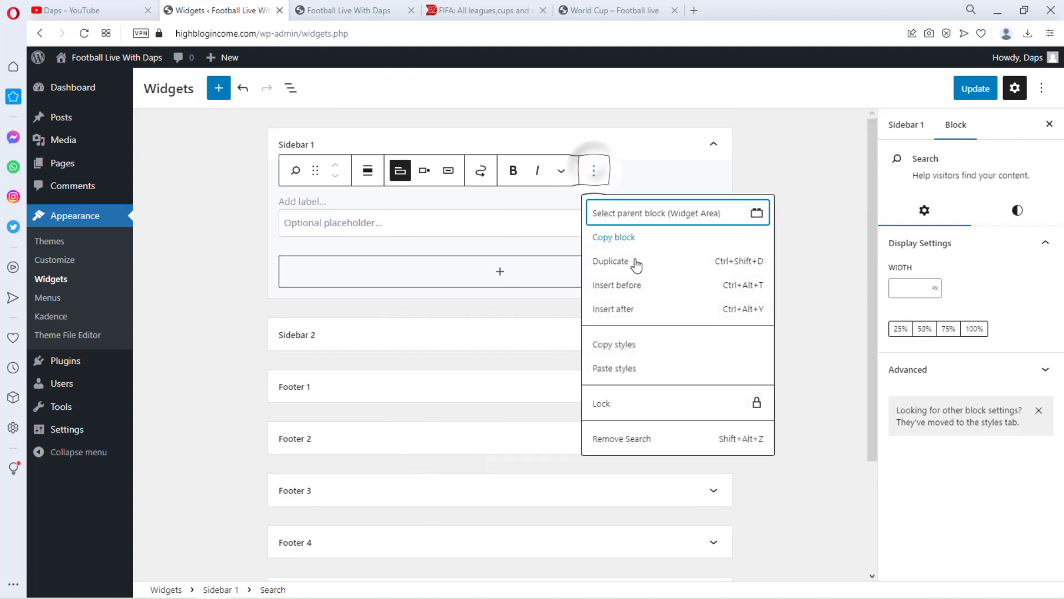
click(637, 440)
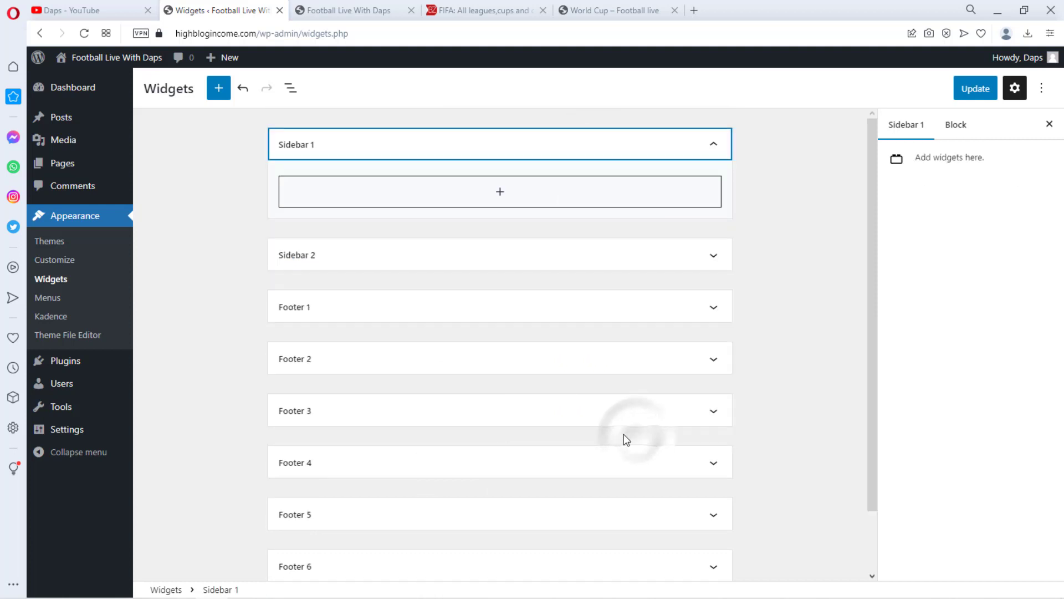
Add a Navigation Menu widget to Sidebar 1 using Menu 1 with sub menu items collapsed, and update the widgets
click(500, 198)
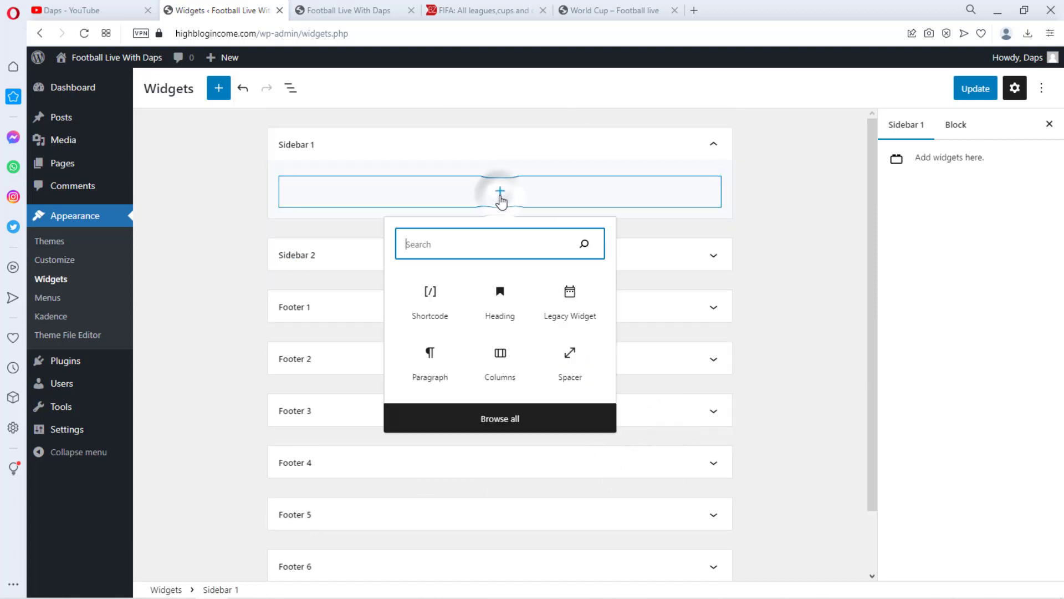
click(481, 242)
text(navig)
click(439, 317)
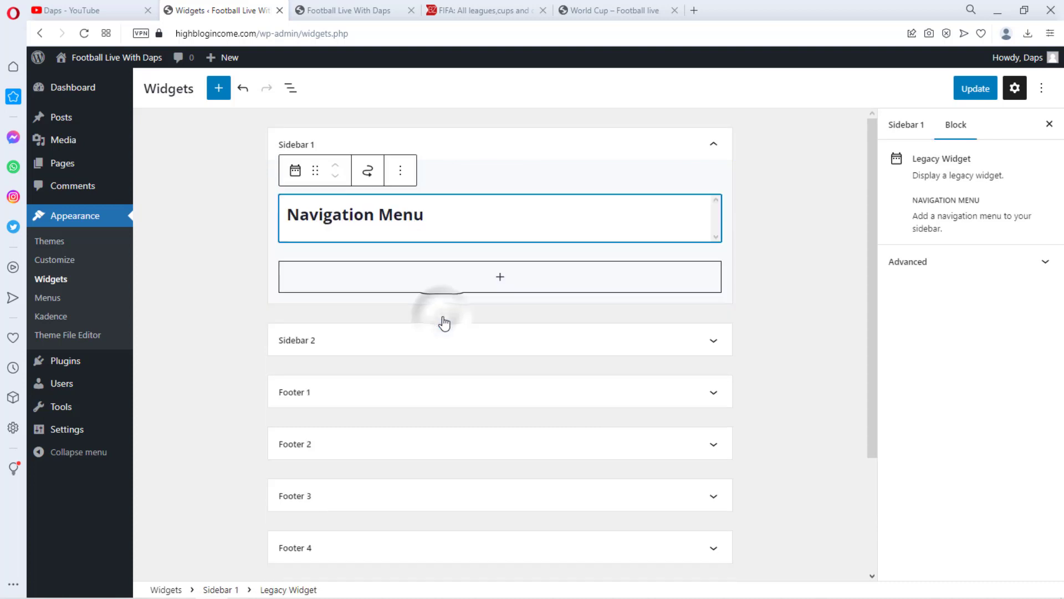
click(398, 312)
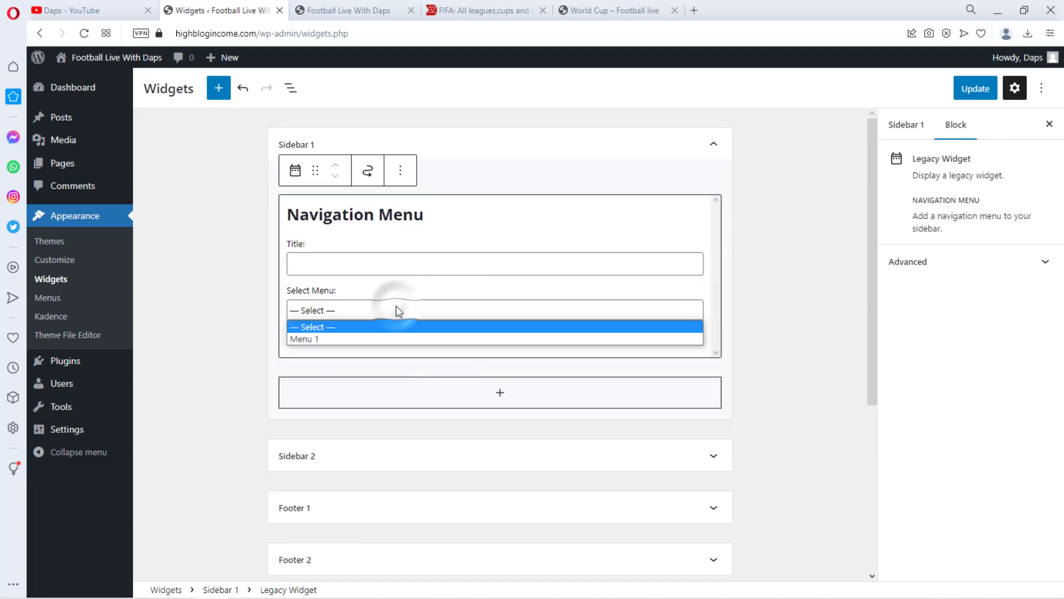
click(388, 335)
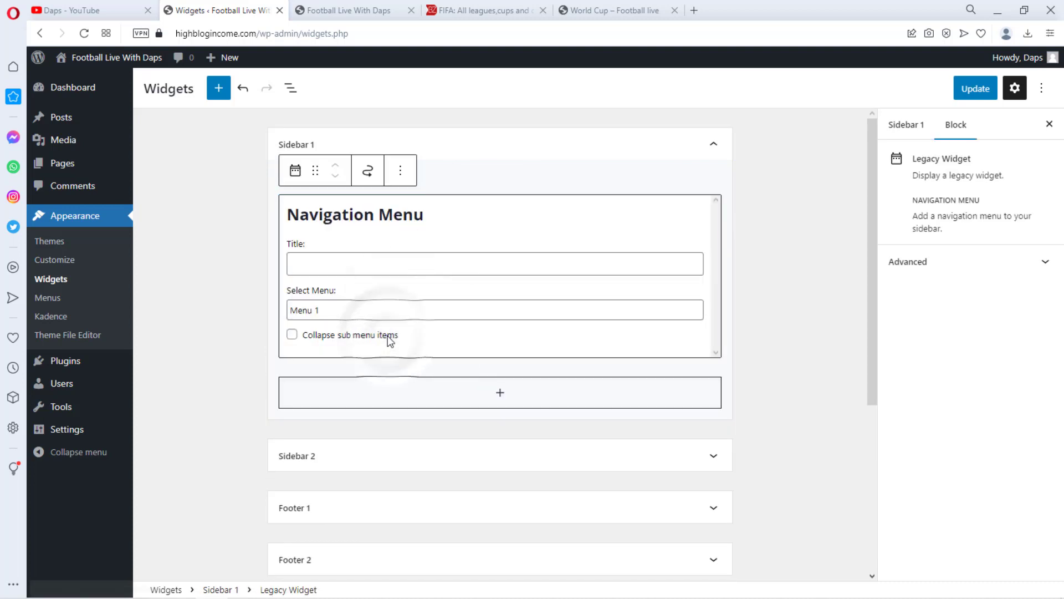
click(292, 335)
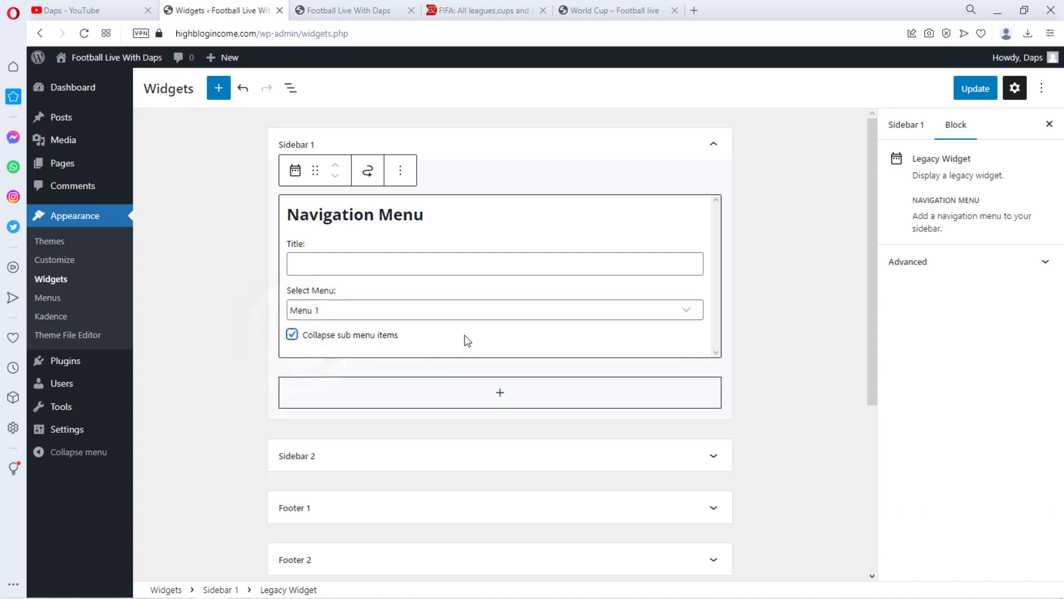
click(970, 88)
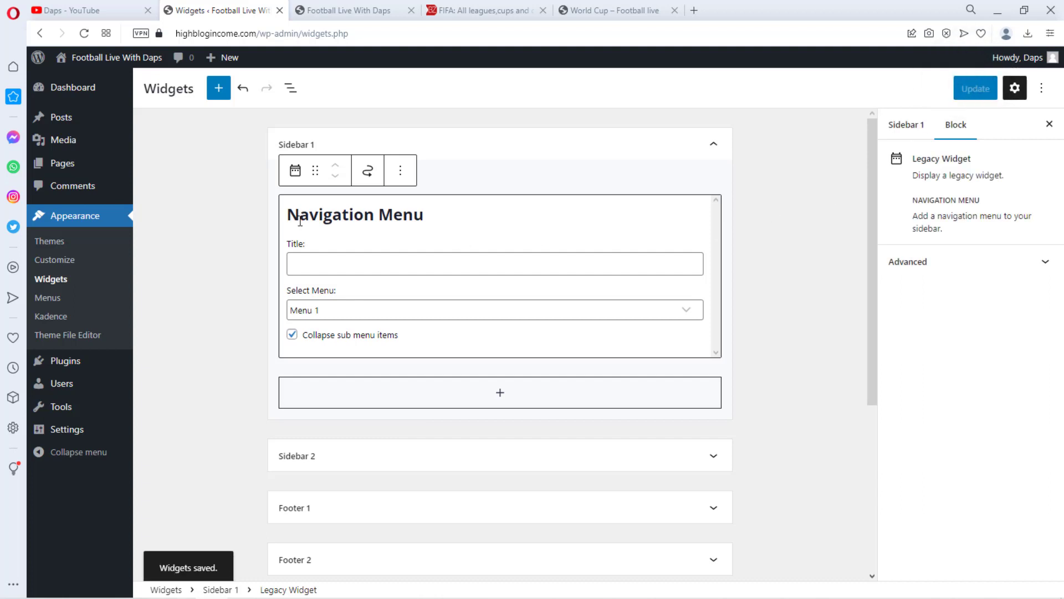
Reload the live site, expand the England and UEFA sidebar entries, and switch to the reference World Cup page
click(366, 11)
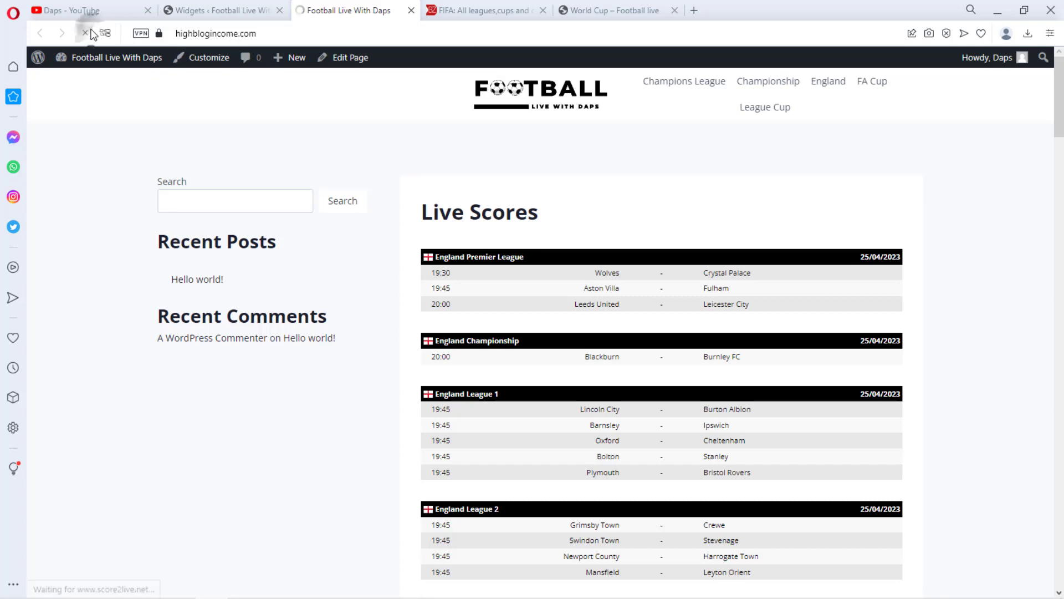
click(84, 33)
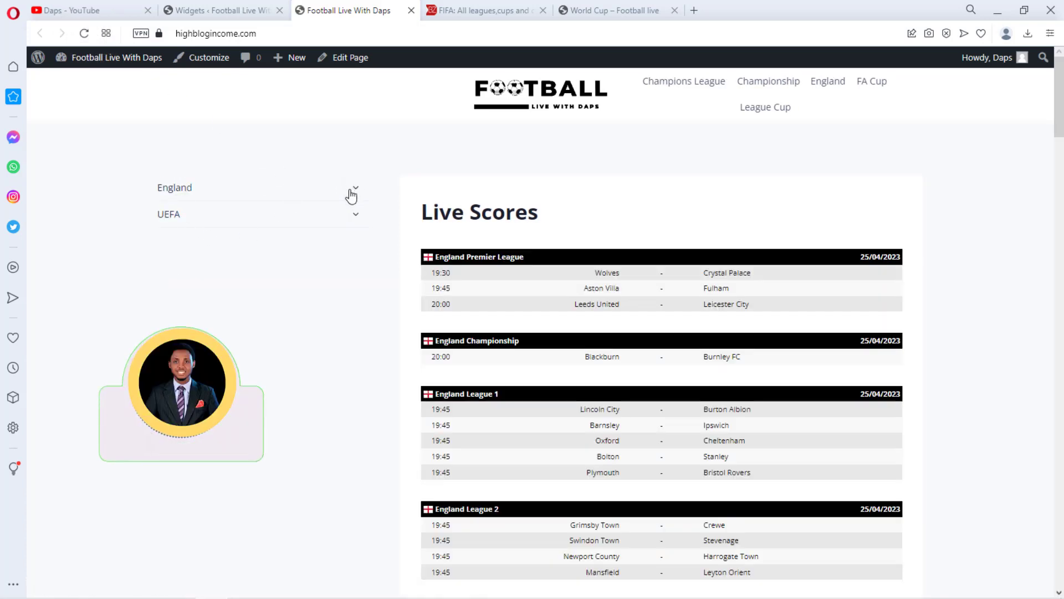
click(358, 190)
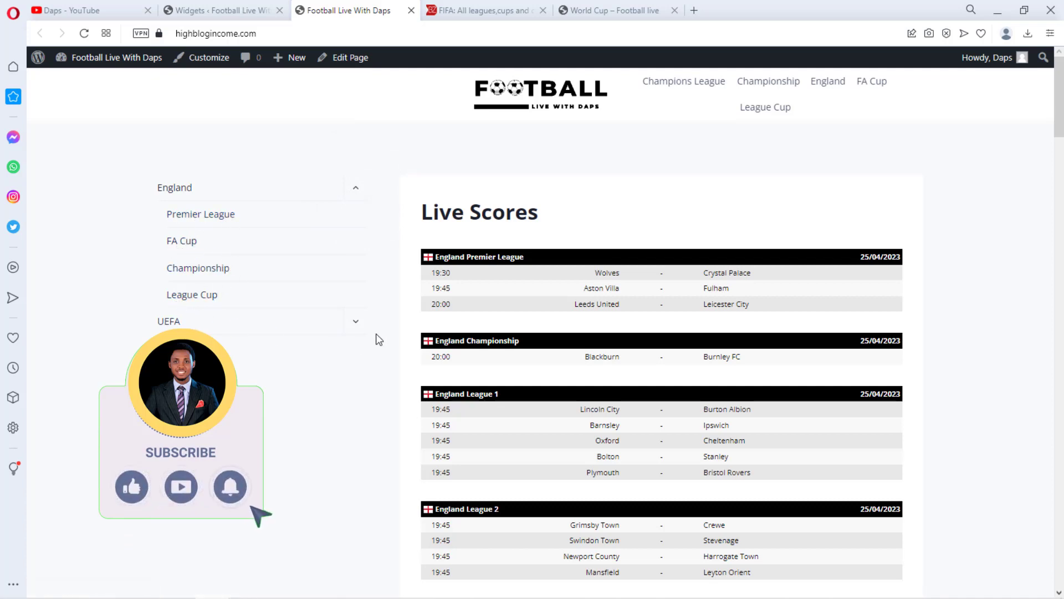
click(355, 324)
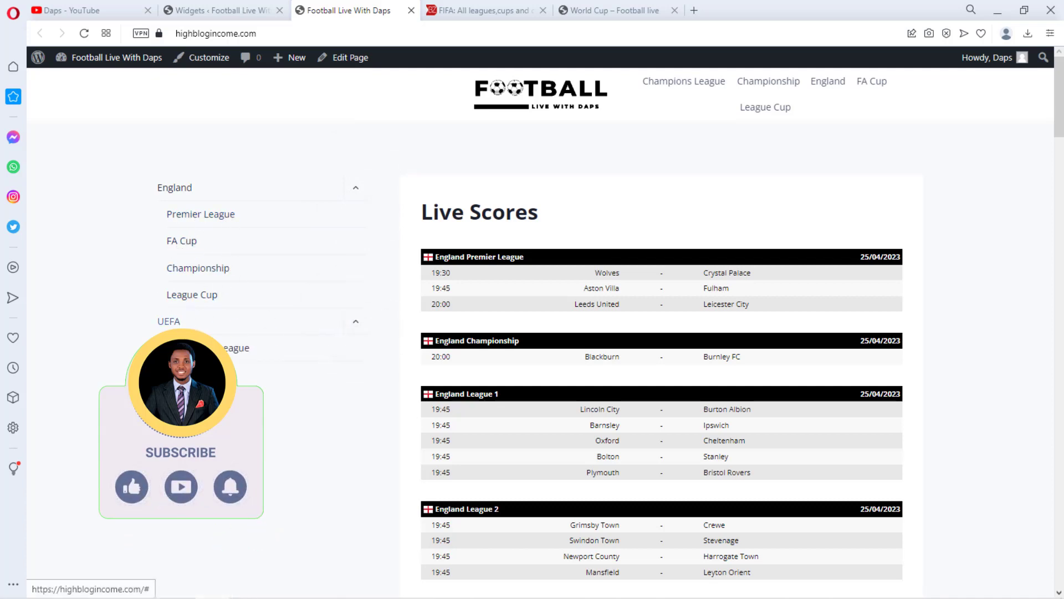
click(608, 9)
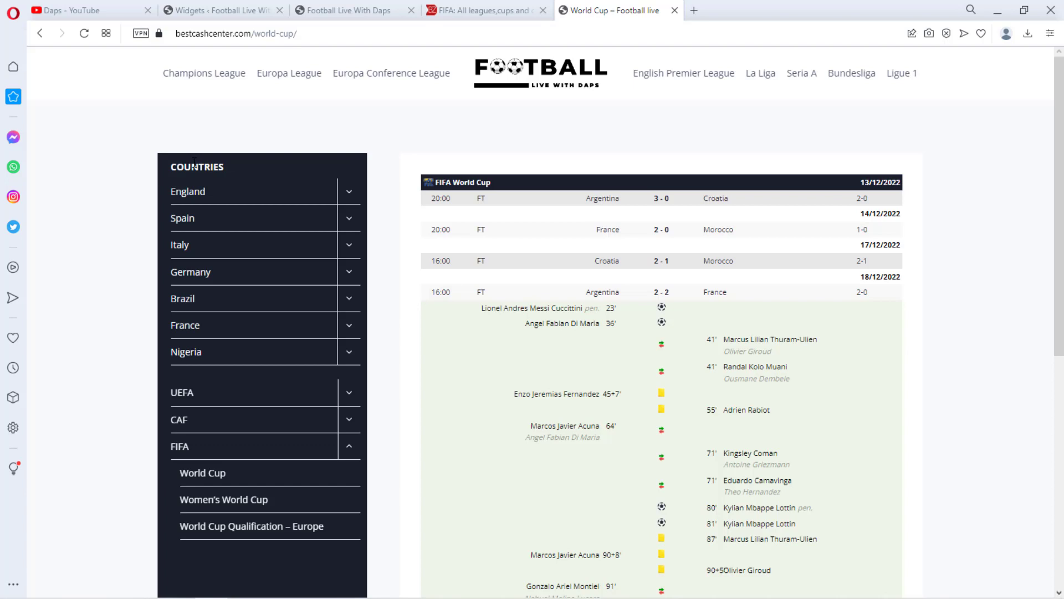
Title the sidebar Navigation Menu widget "Countries" and update the widgets
click(239, 21)
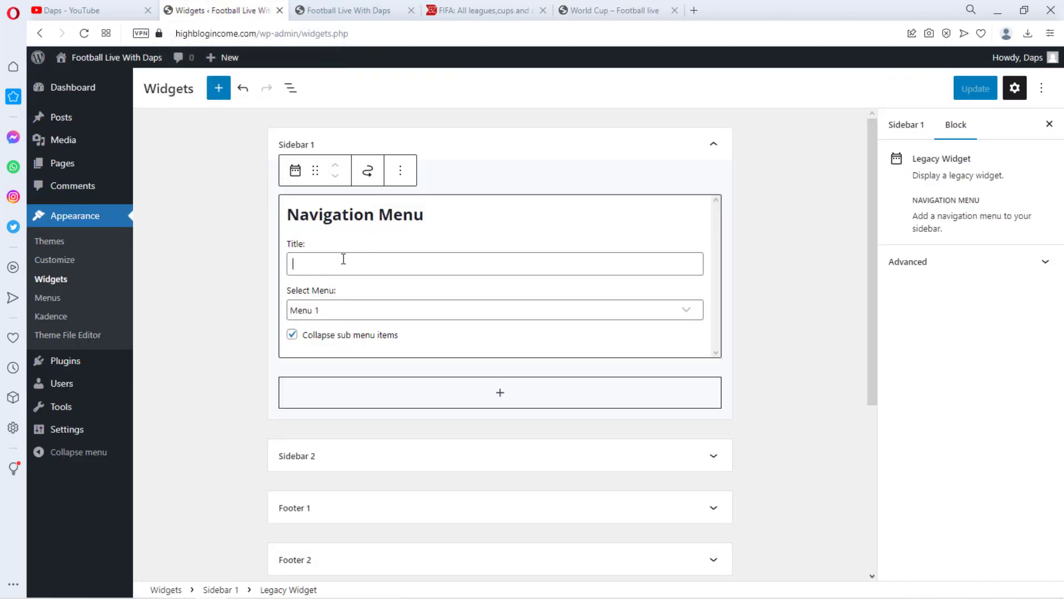
text(Countries)
click(984, 90)
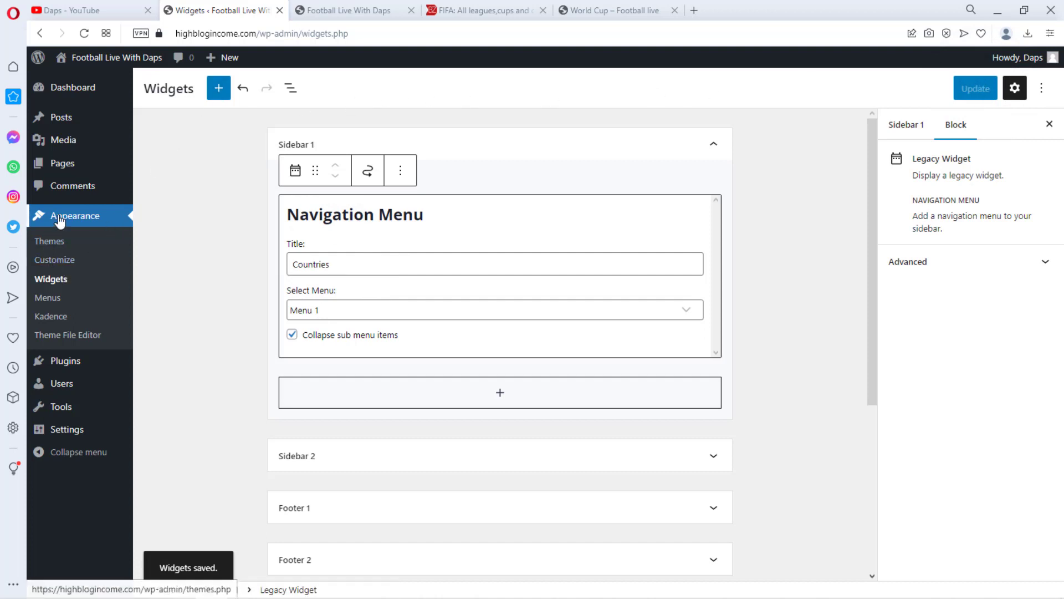
Open the Customizer's General sidebar settings and enable Sticky Sidebar
click(61, 262)
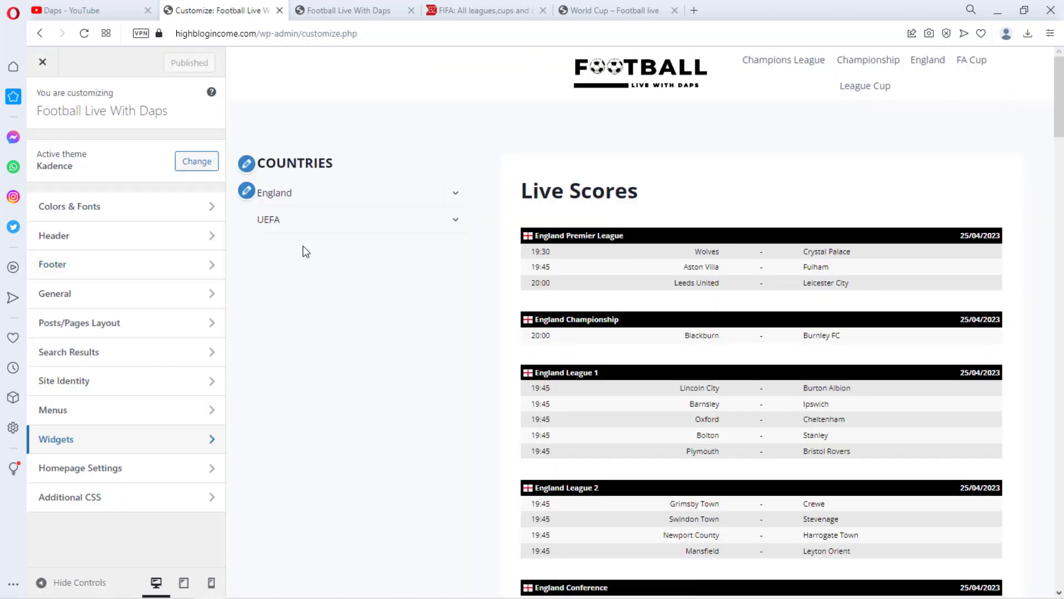
click(147, 291)
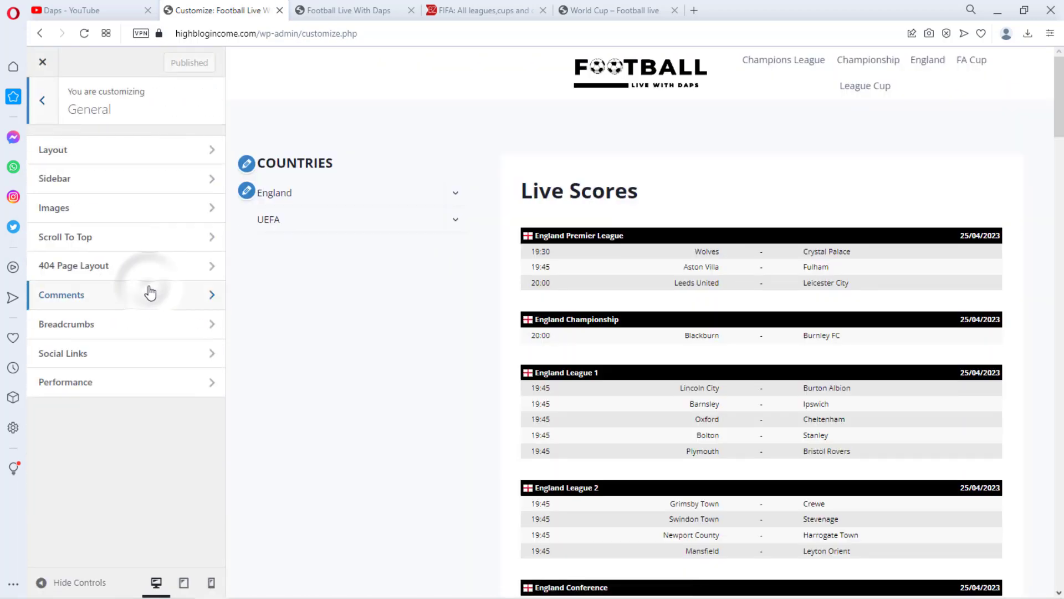
click(100, 180)
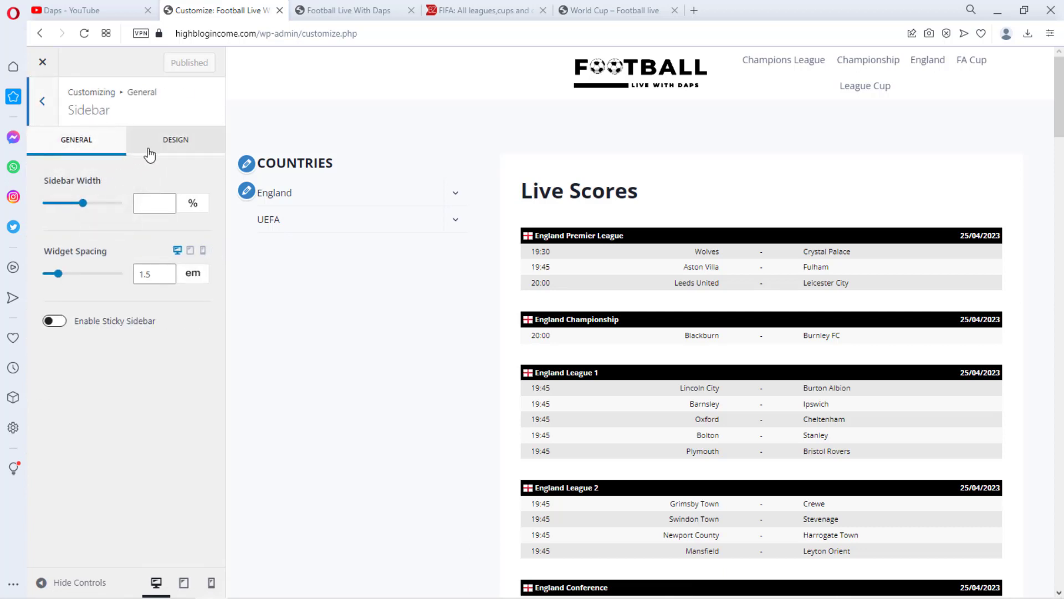
click(177, 143)
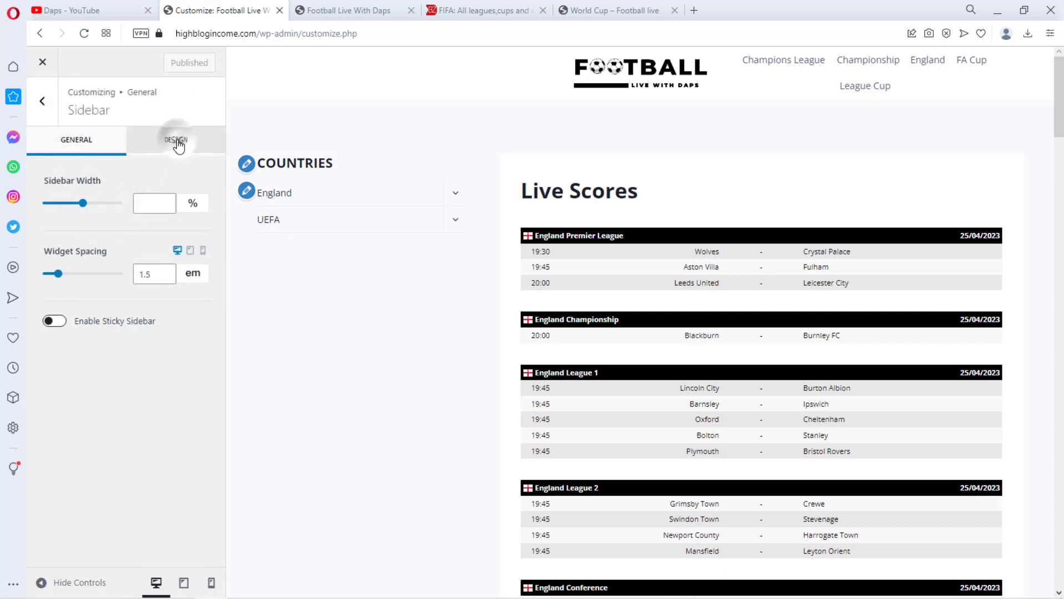
click(81, 145)
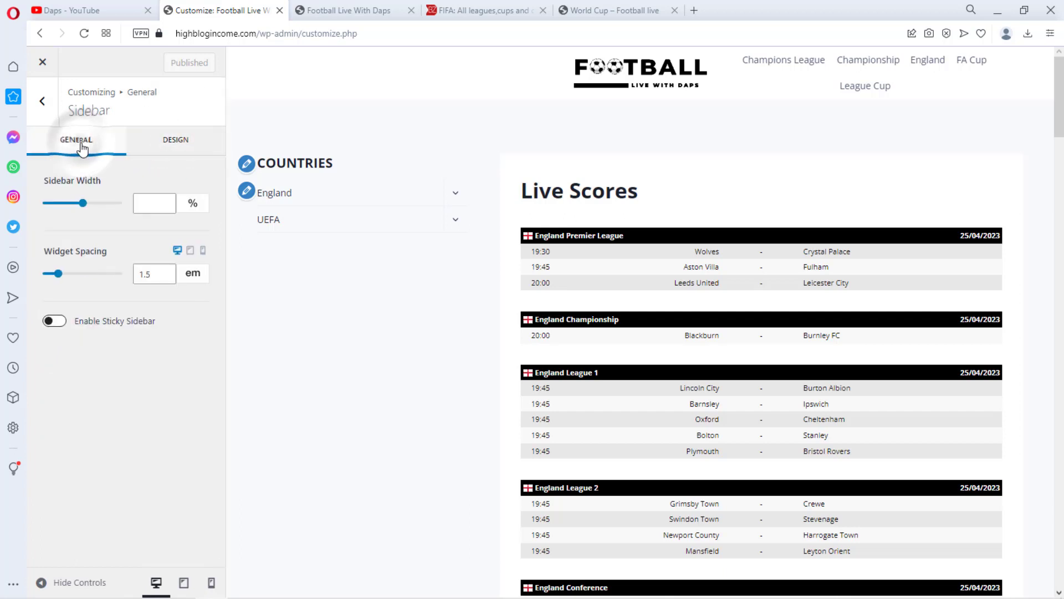
click(56, 321)
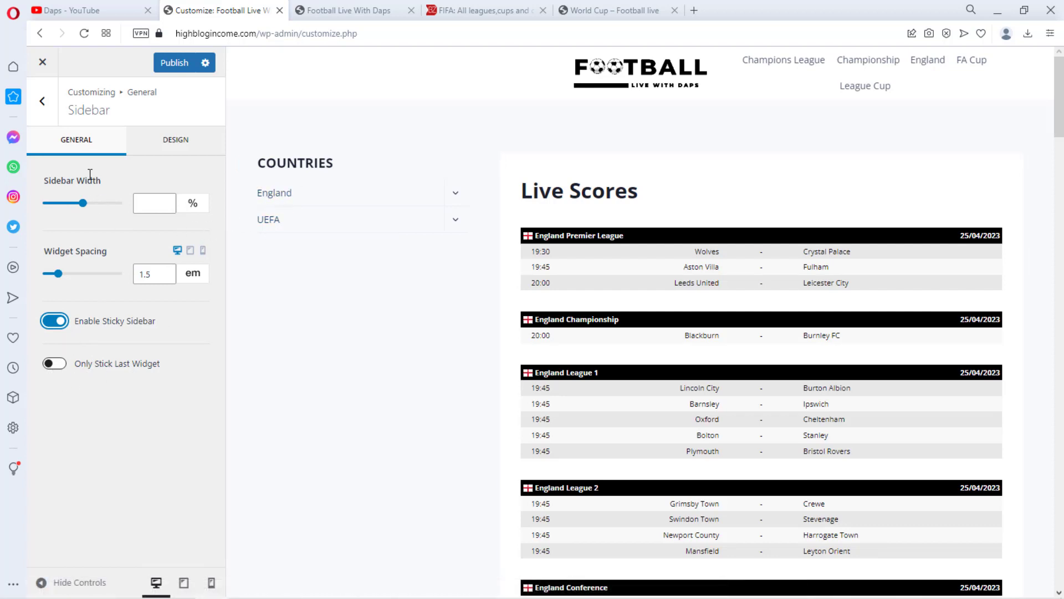
Set the sidebar background colour to the dark preset 1A202C in the sidebar design settings
click(168, 141)
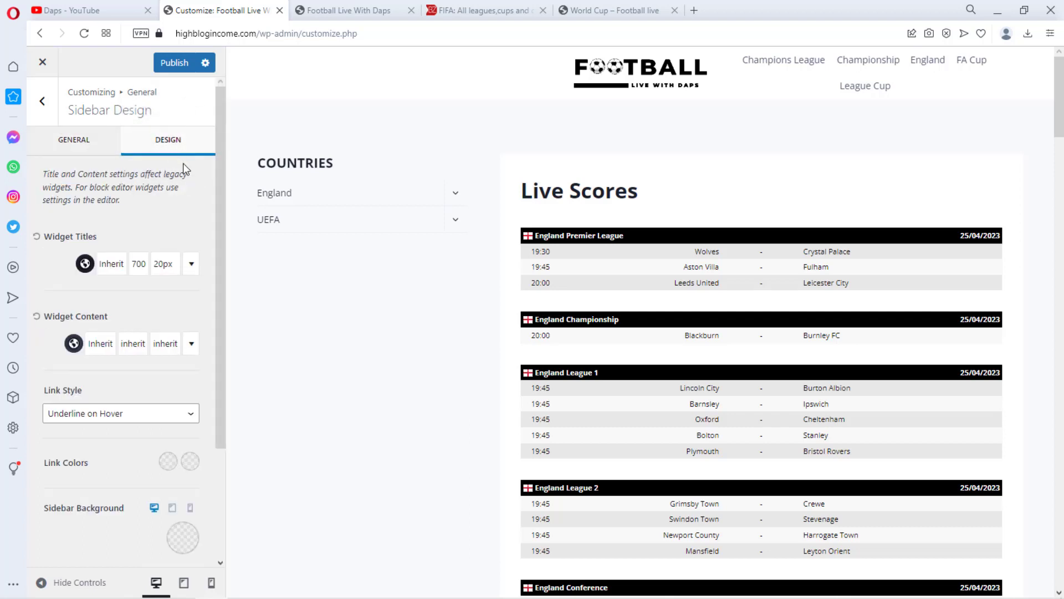
scroll(183, 163, down, 3)
scroll(183, 222, up, 3)
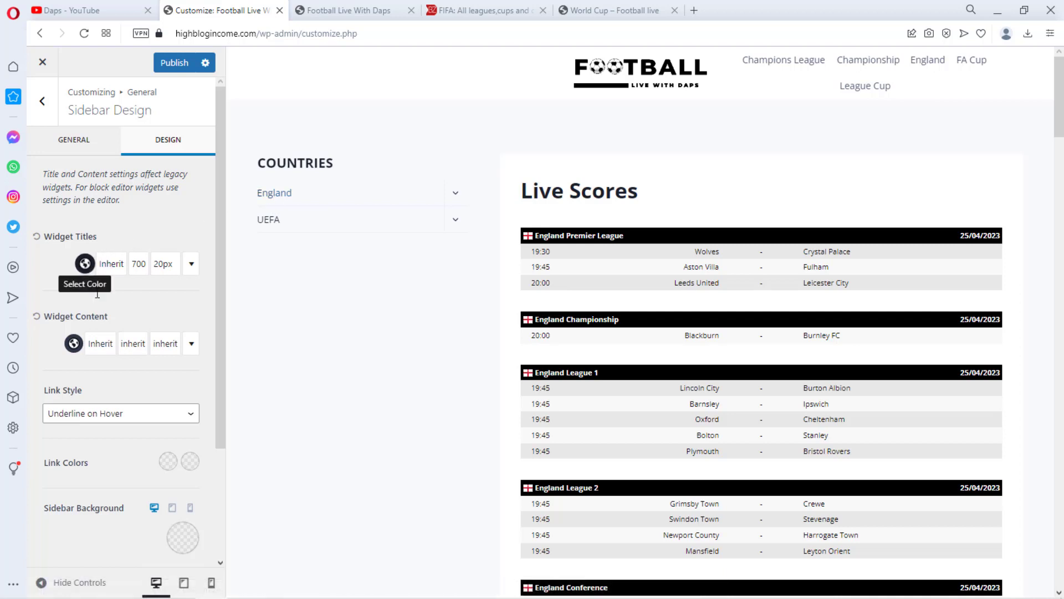
scroll(159, 237, down, 1)
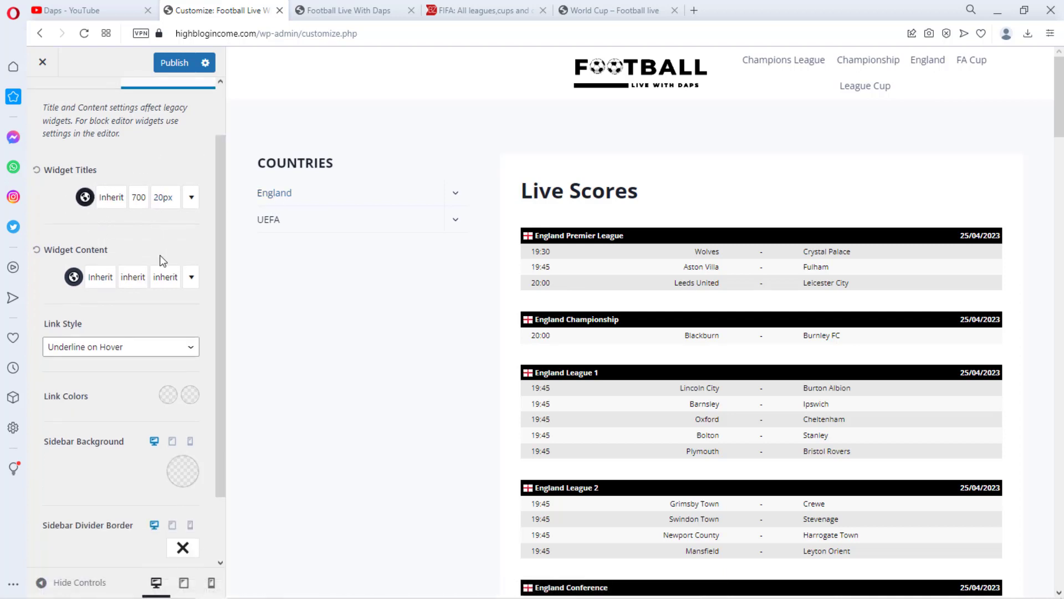
scroll(163, 261, down, 1)
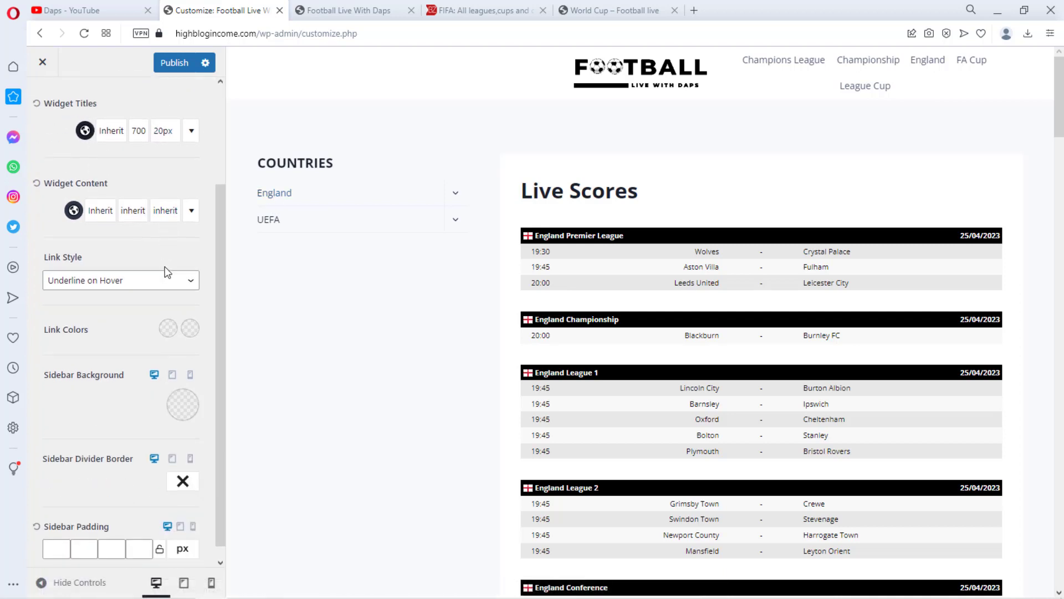
click(182, 407)
click(86, 352)
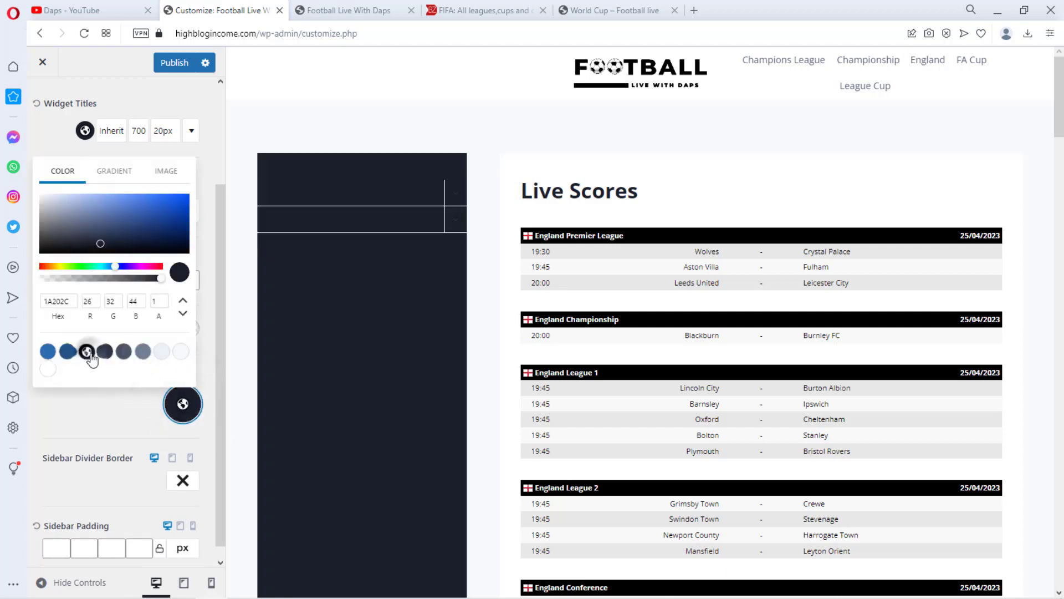
click(96, 409)
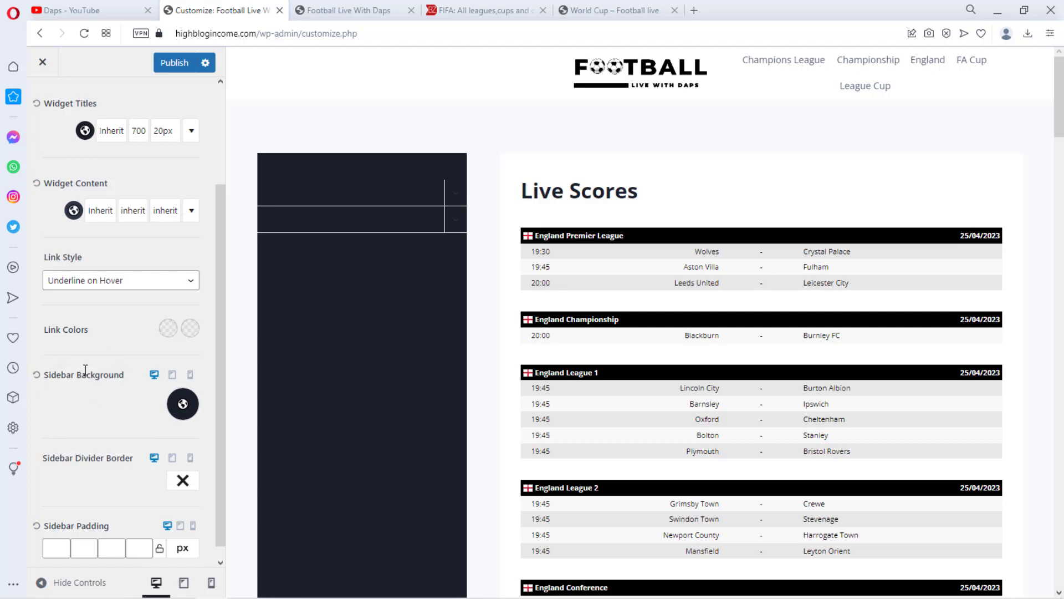
Set the sidebar link colours to light F7FAFC and hover blue 215387
click(169, 330)
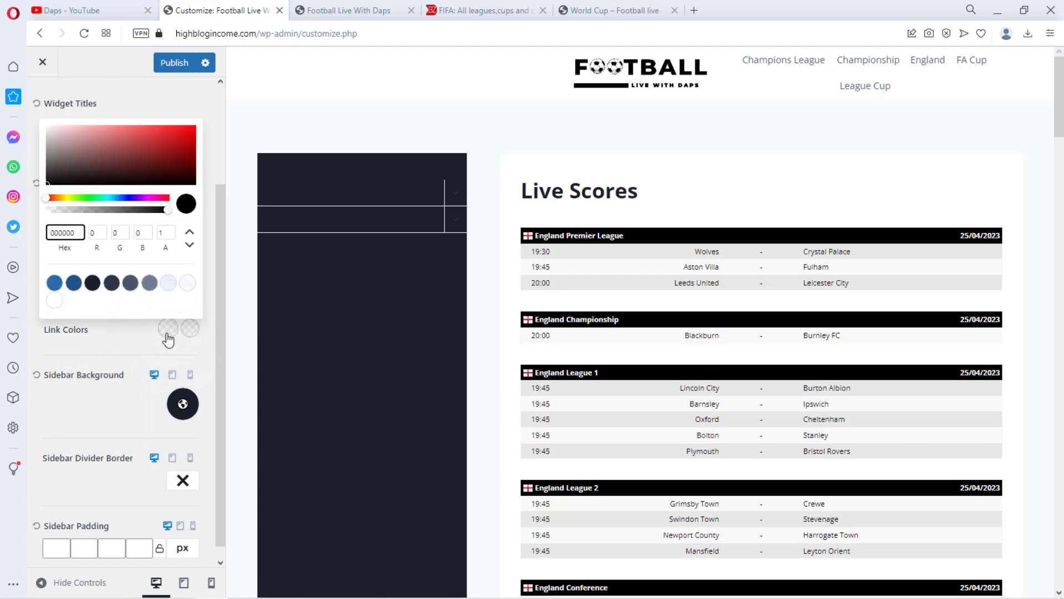
click(193, 283)
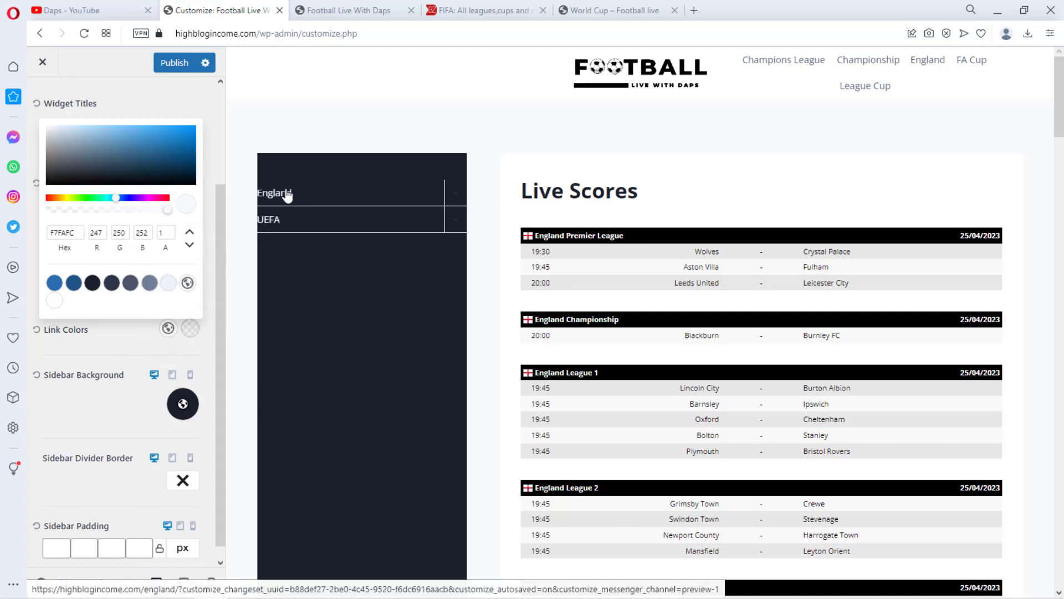
click(191, 331)
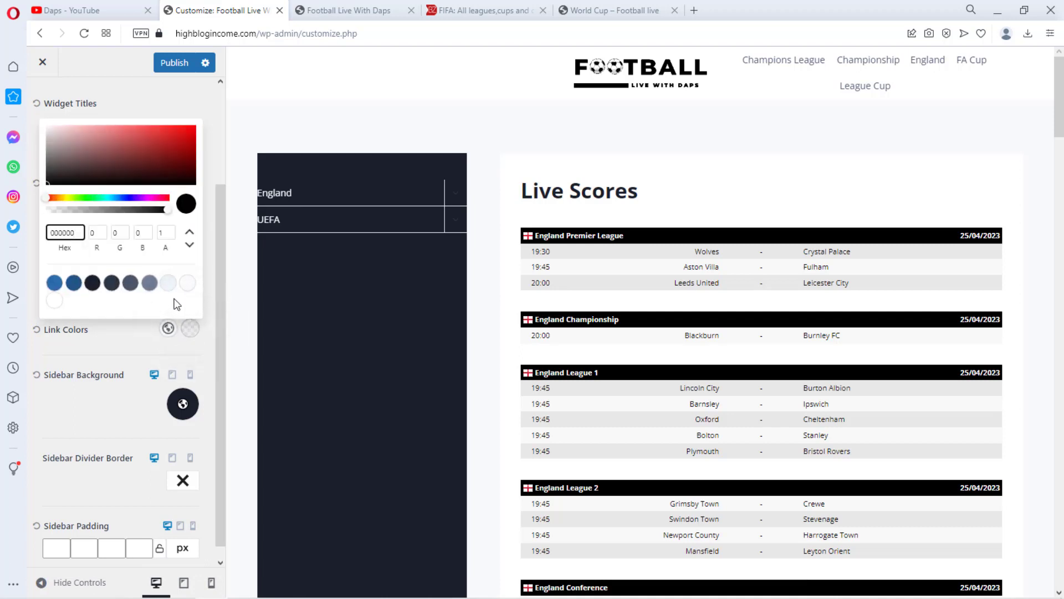
click(73, 284)
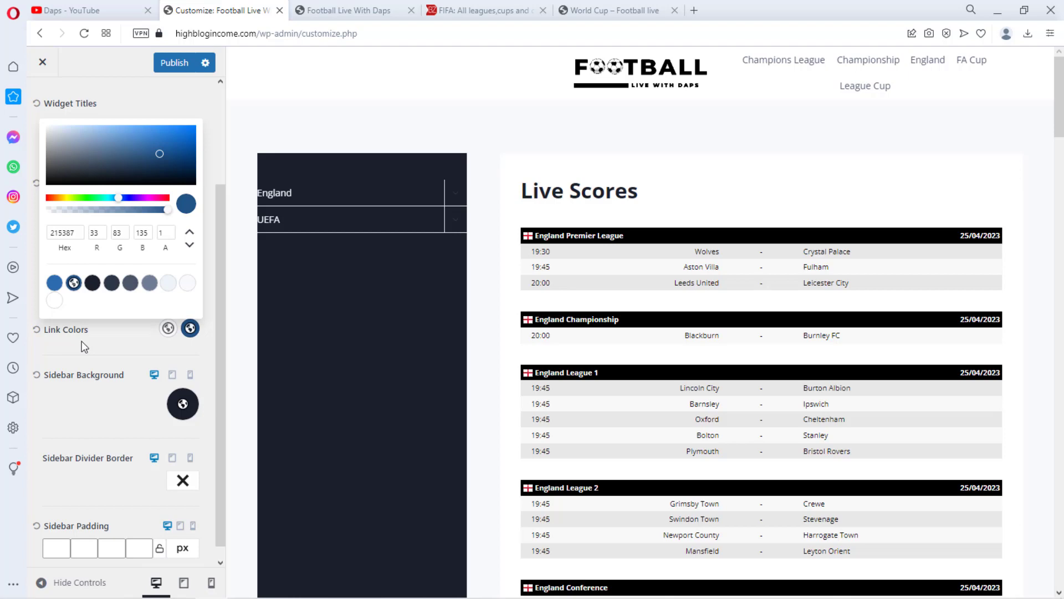
click(28, 312)
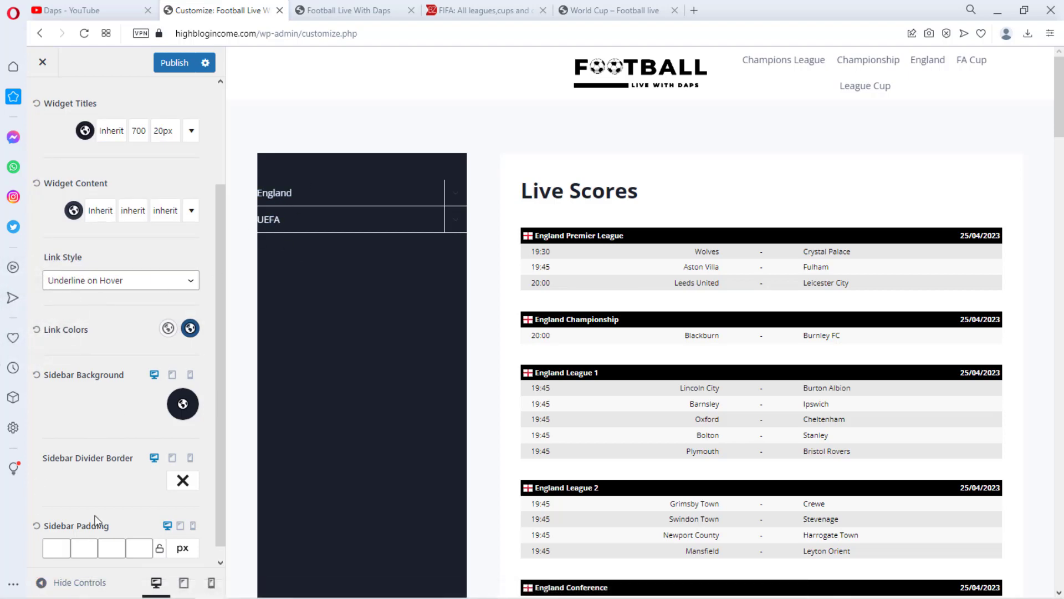
Set the sidebar padding to 10 px on all four sides
scroll(94, 520, down, 1)
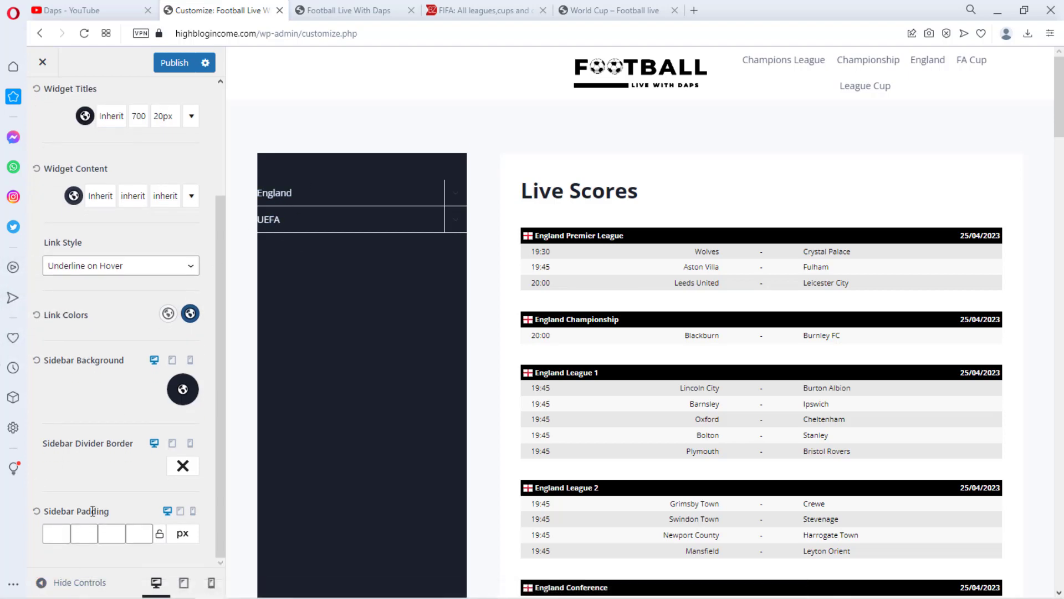
click(56, 531)
text(10)
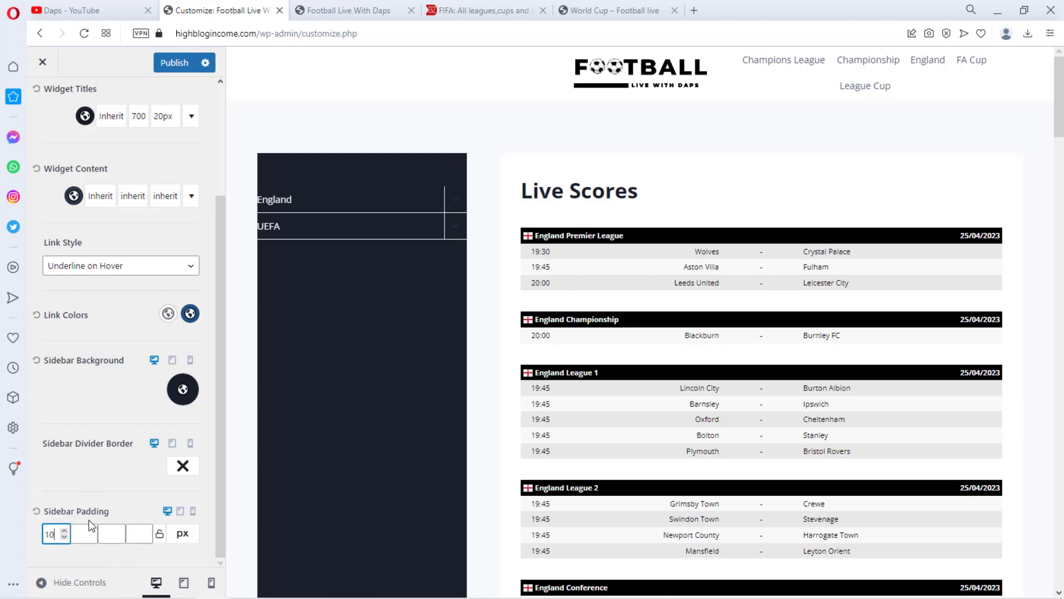
click(80, 534)
text(10)
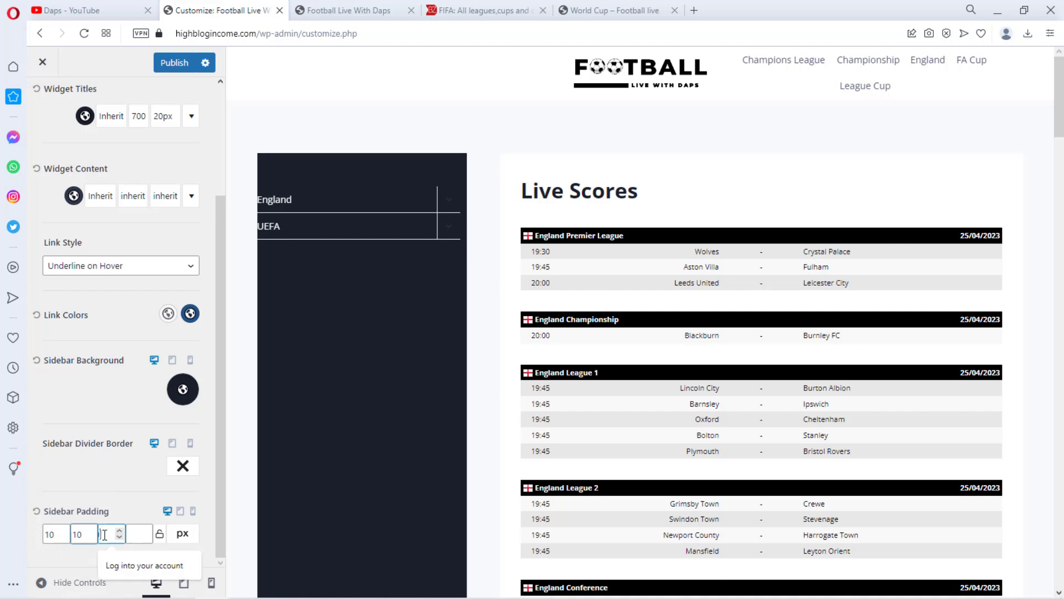
click(106, 534)
text(10)
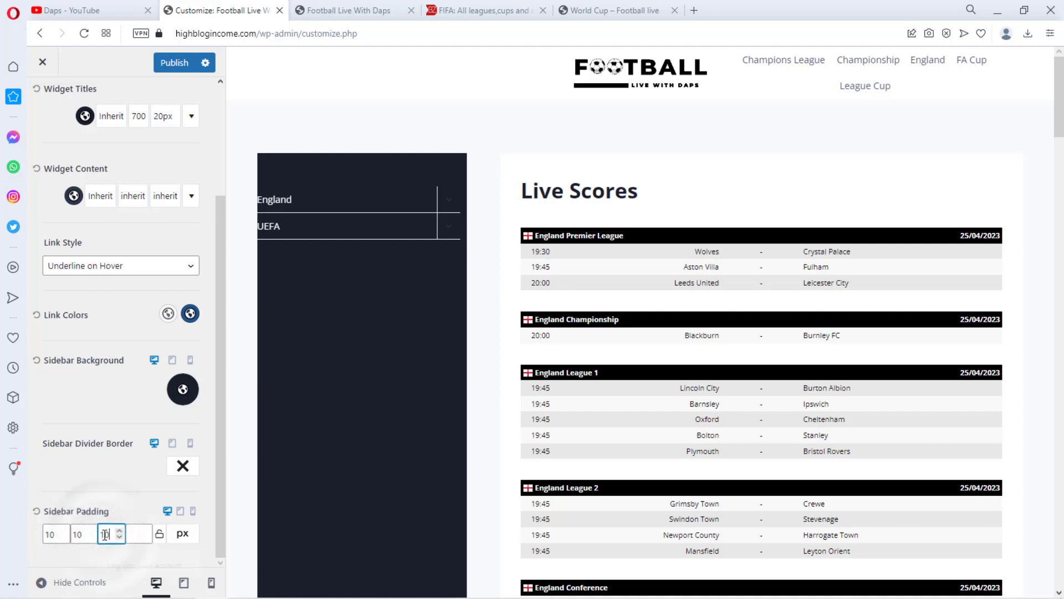
click(138, 534)
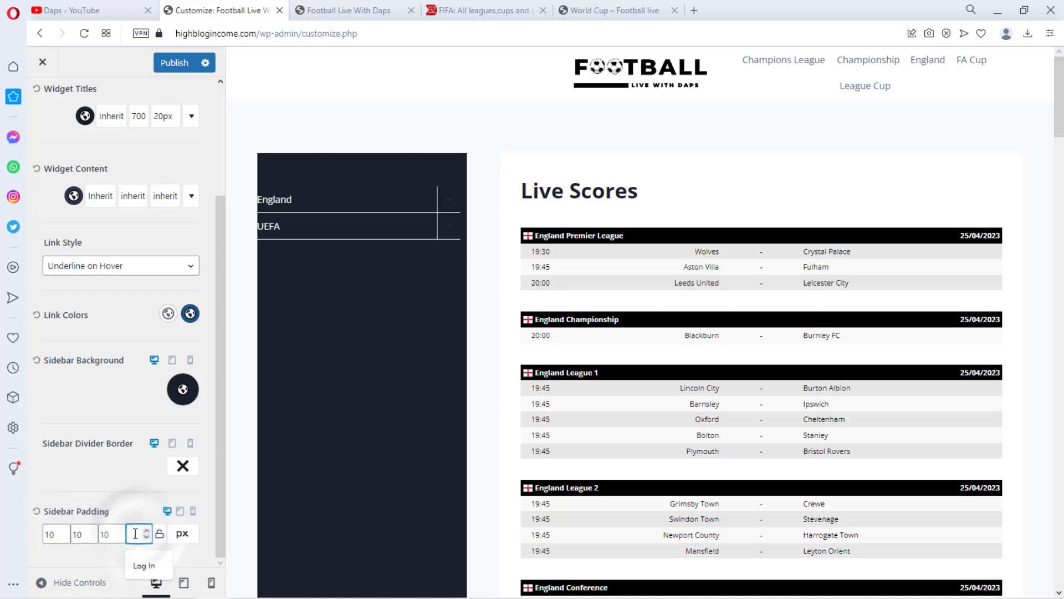
text(10)
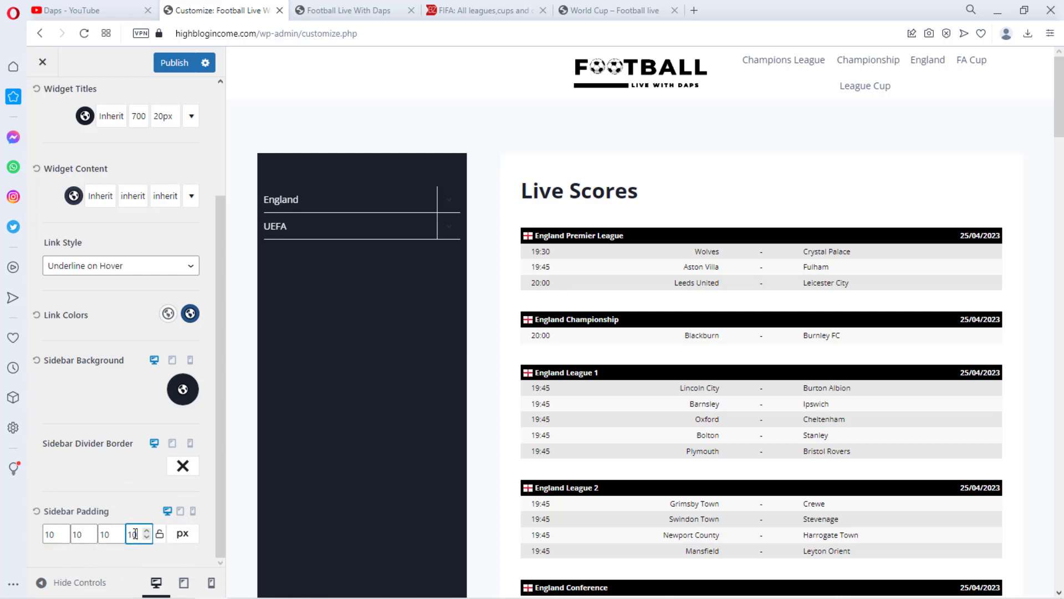
key(BackSpace)
key(BackSpace)
text(20)
key(BackSpace)
key(BackSpace)
text(10)
Compare the customized sidebar preview with the reference site's World Cup page sidebar
click(632, 10)
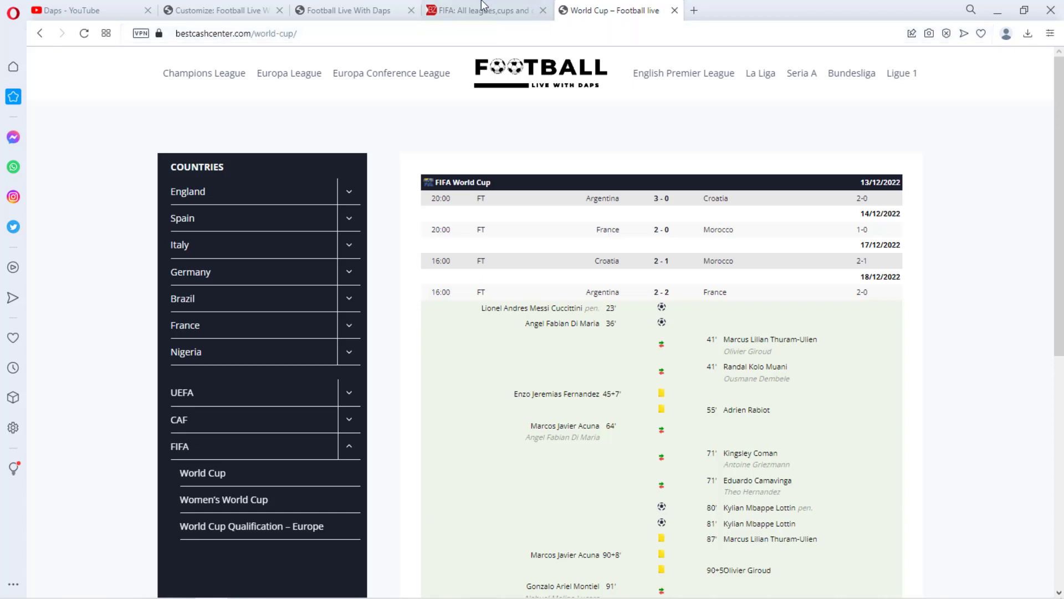
click(237, 16)
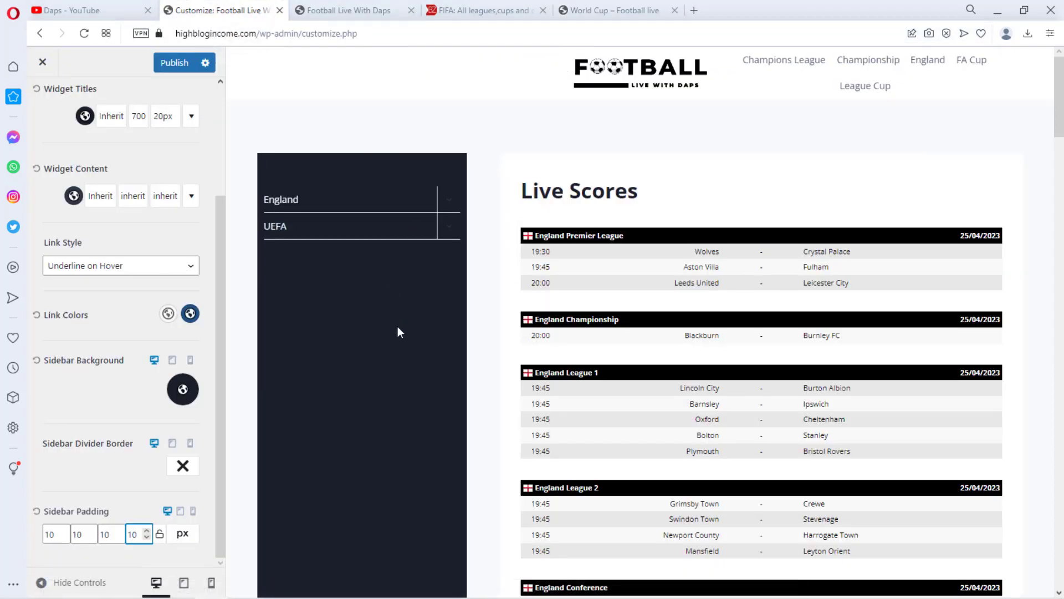
scroll(397, 326, down, 2)
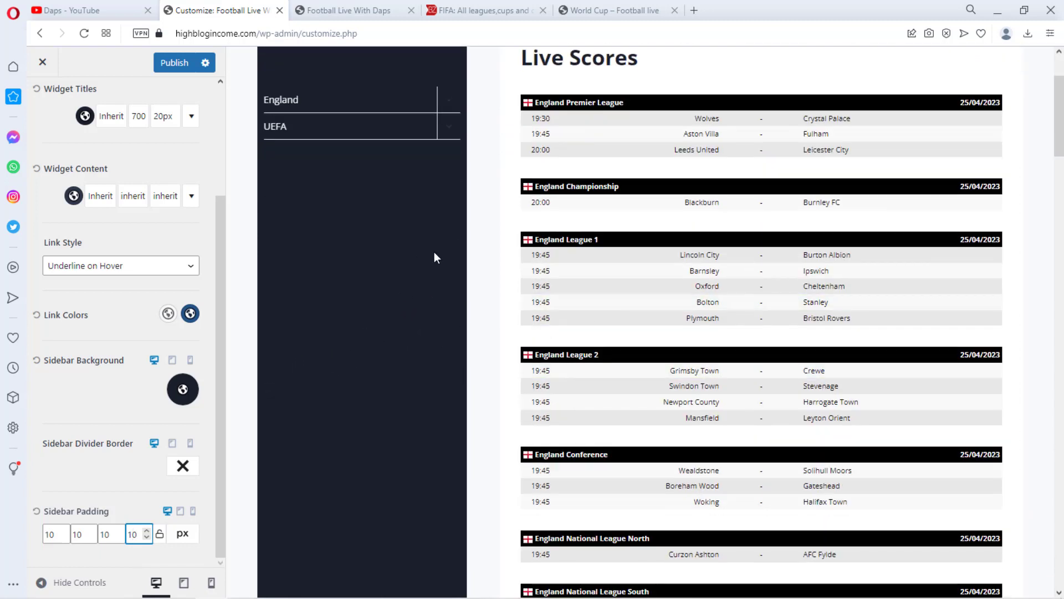
scroll(435, 253, up, 1)
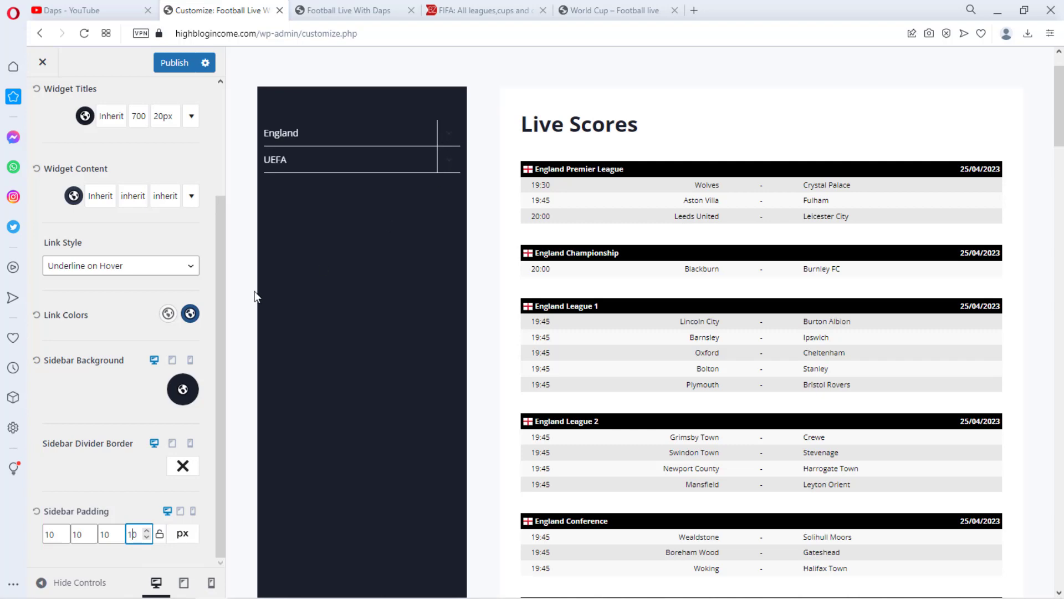
scroll(43, 244, up, 3)
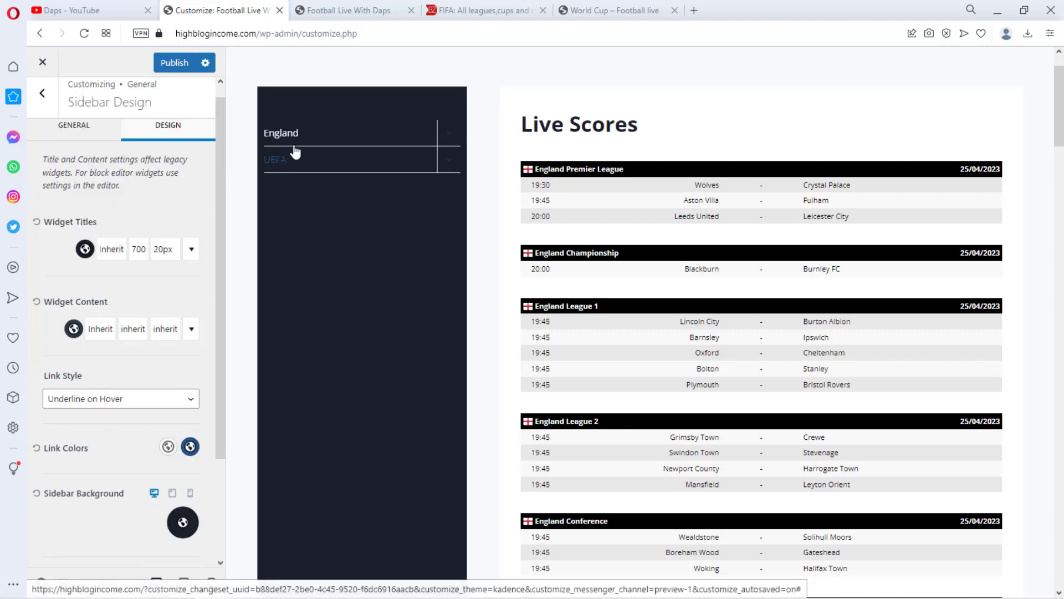
Set the widget title colour to light F7FAFC and its font size to 16 px
click(84, 249)
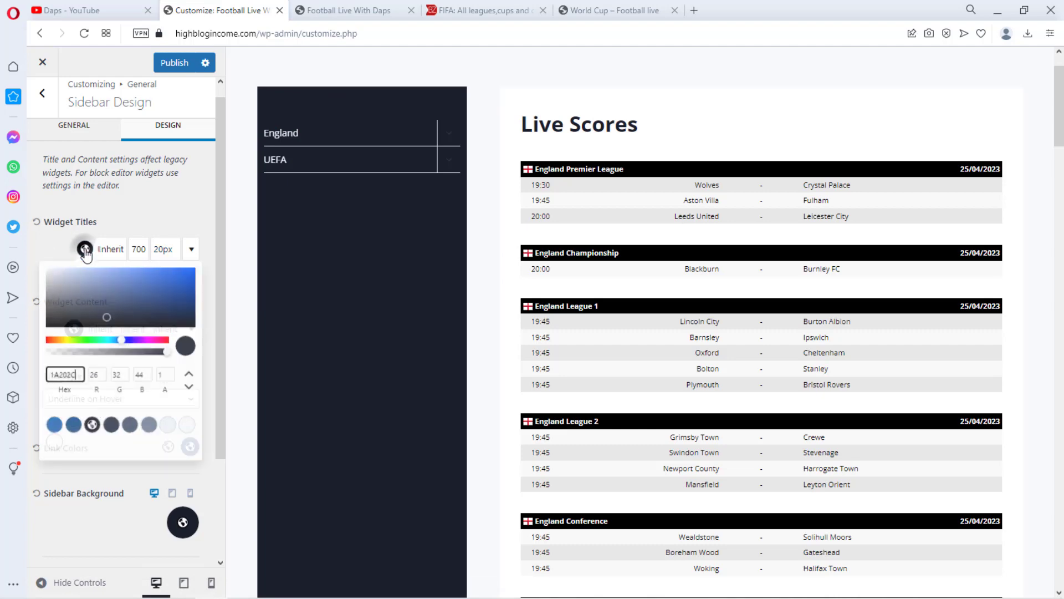
click(187, 425)
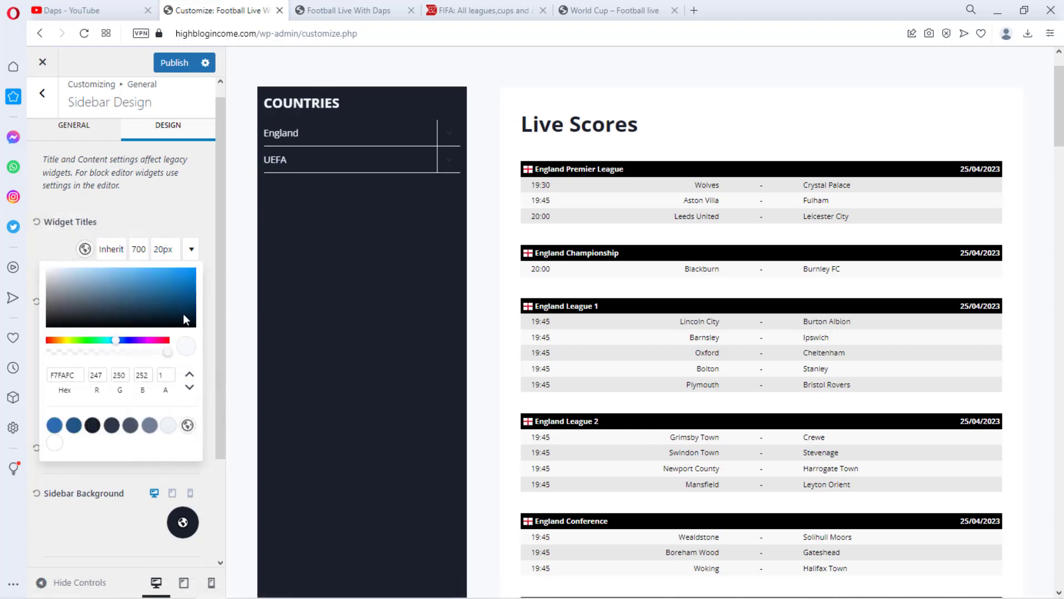
click(161, 254)
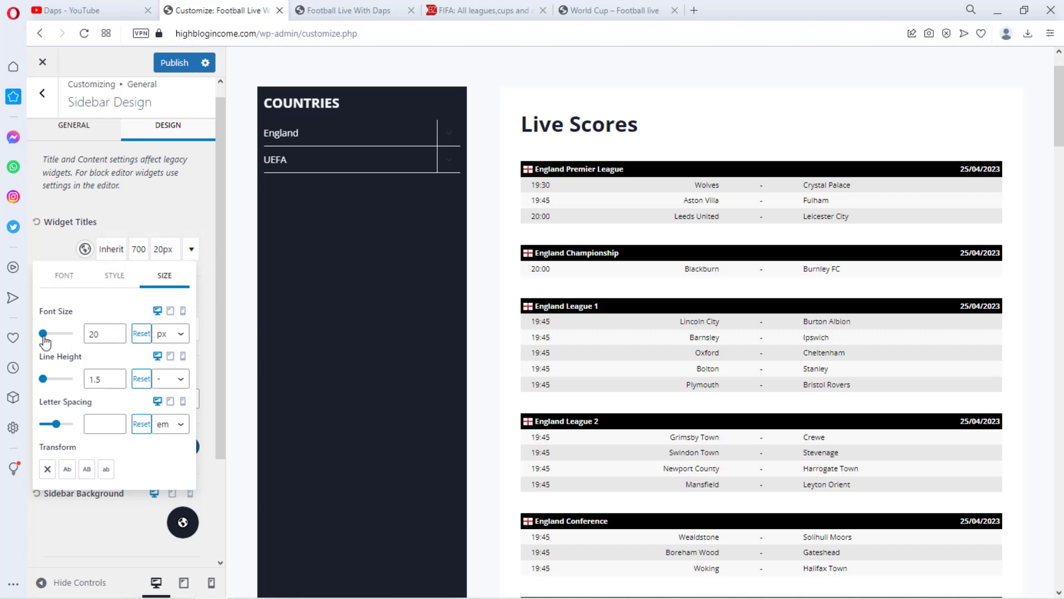
double_click(95, 336)
text(16)
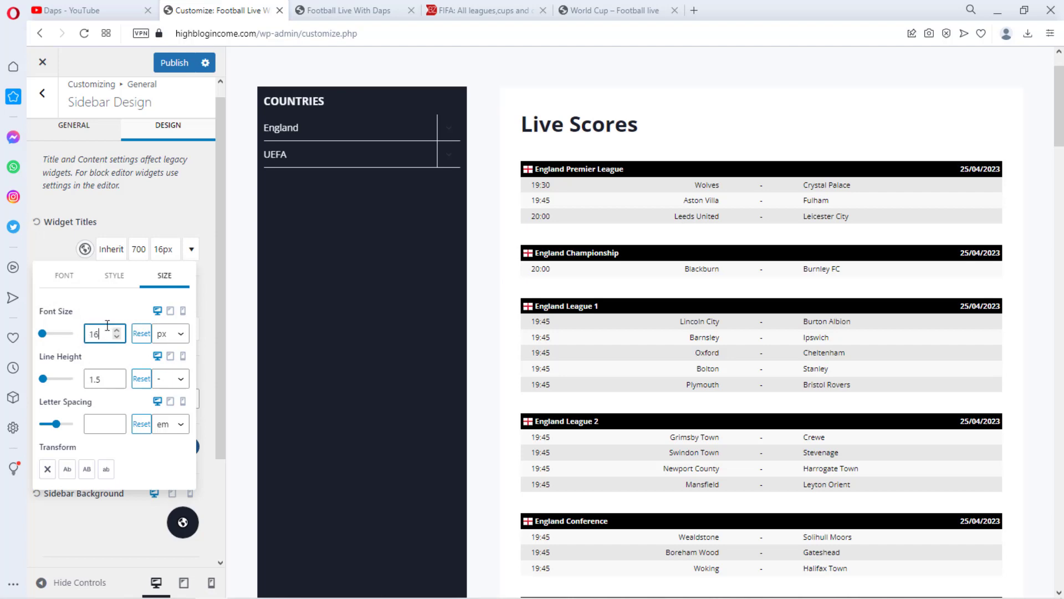
click(175, 202)
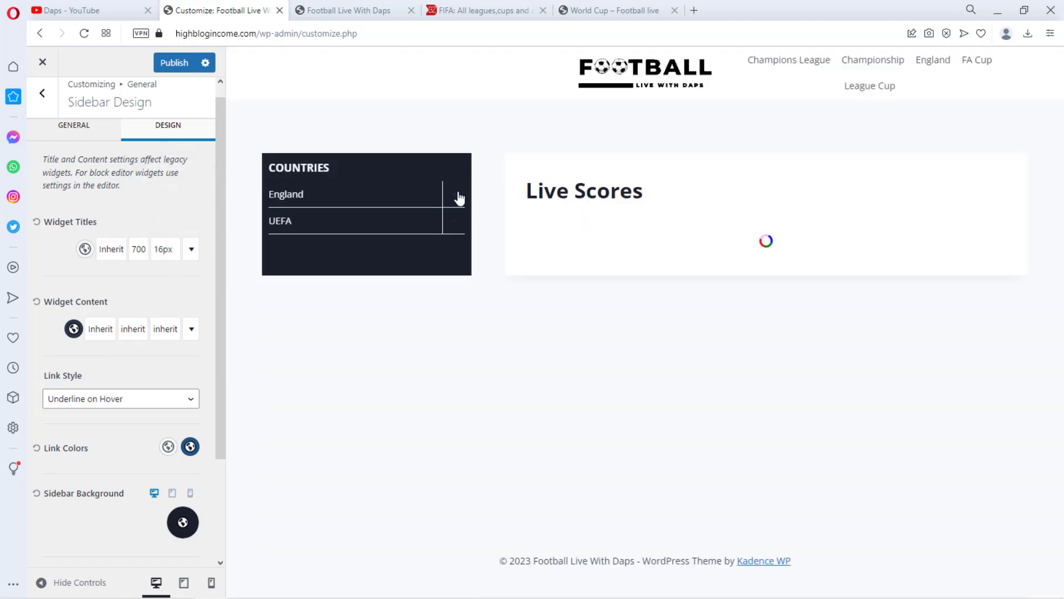
Expand the England submenu in the preview and set the sidebar widget content colour to light F7FAFC
click(453, 195)
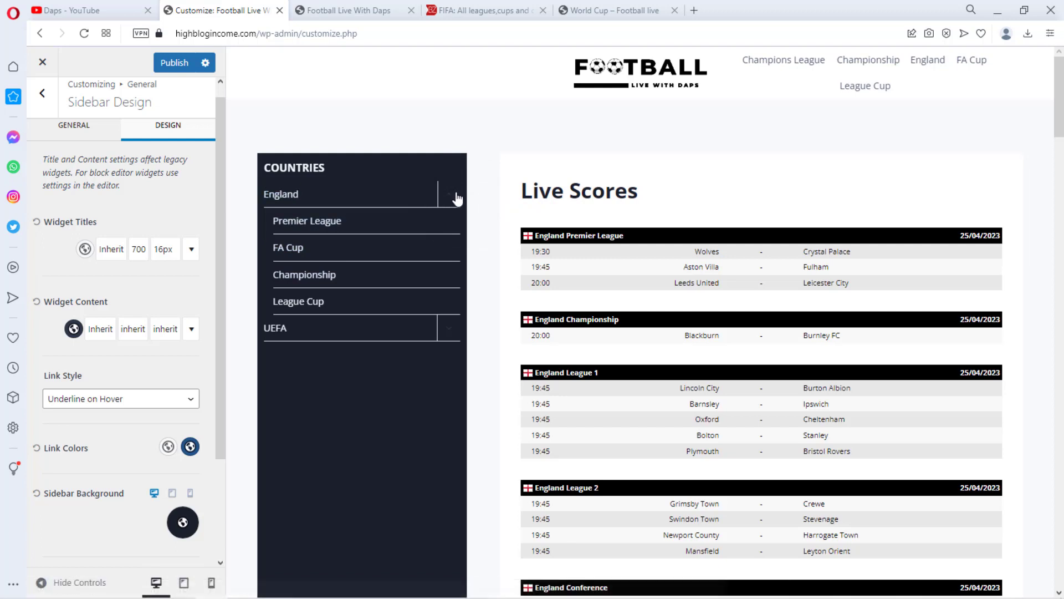
click(74, 329)
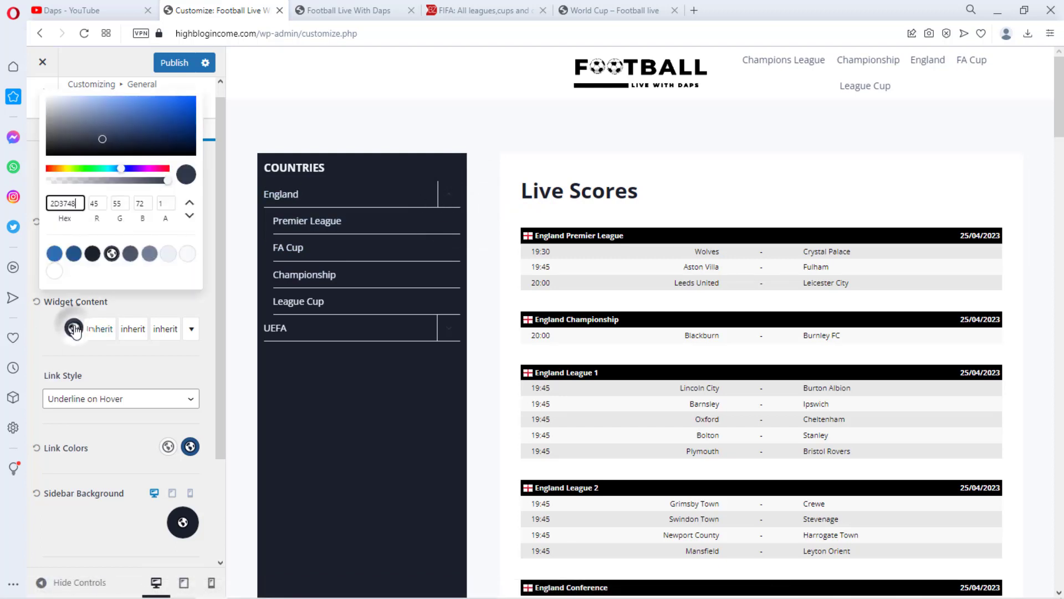
click(188, 254)
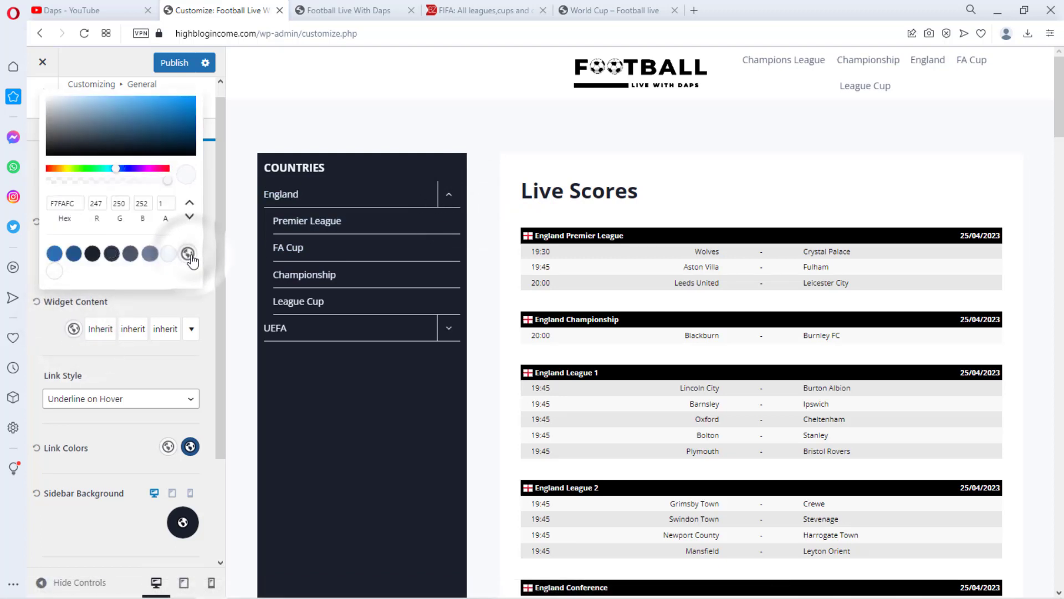
click(40, 337)
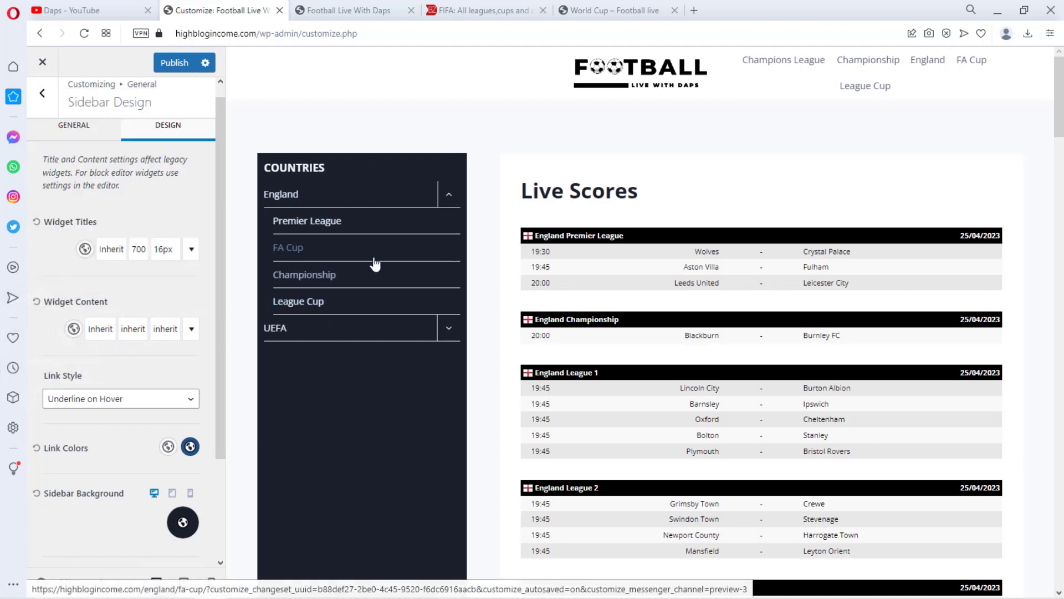
Copy the sidebar background hex code 1A202C, publish the customizer changes and close the customizer
scroll(119, 330, down, 3)
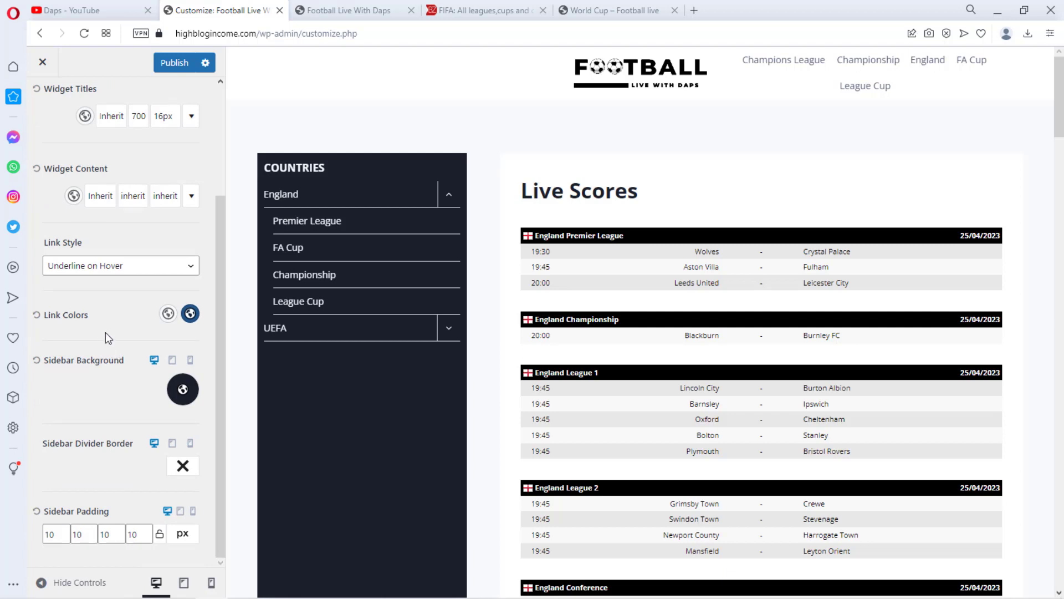
click(183, 390)
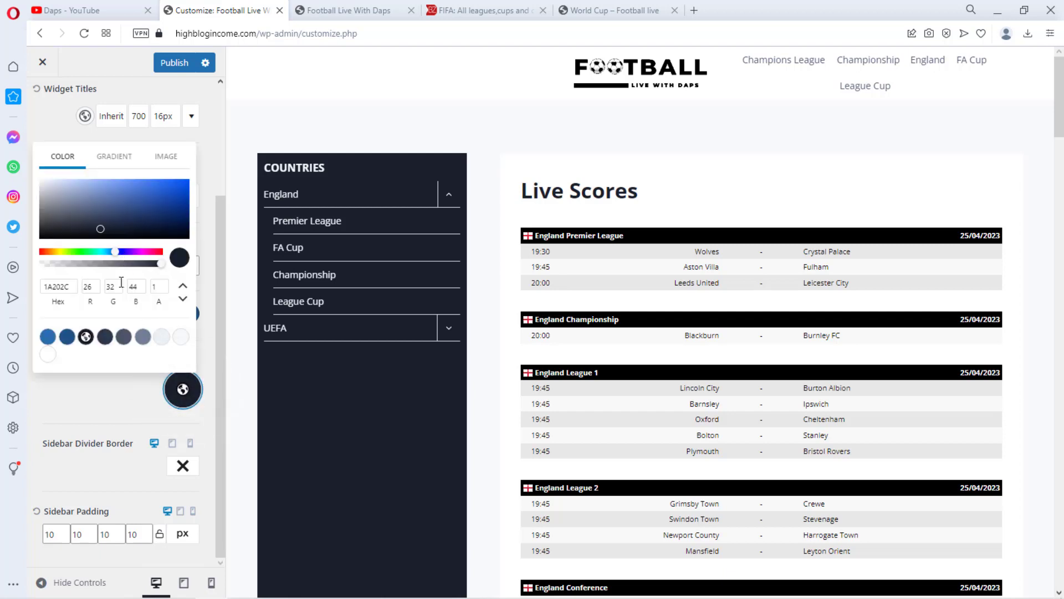
double_click(53, 287)
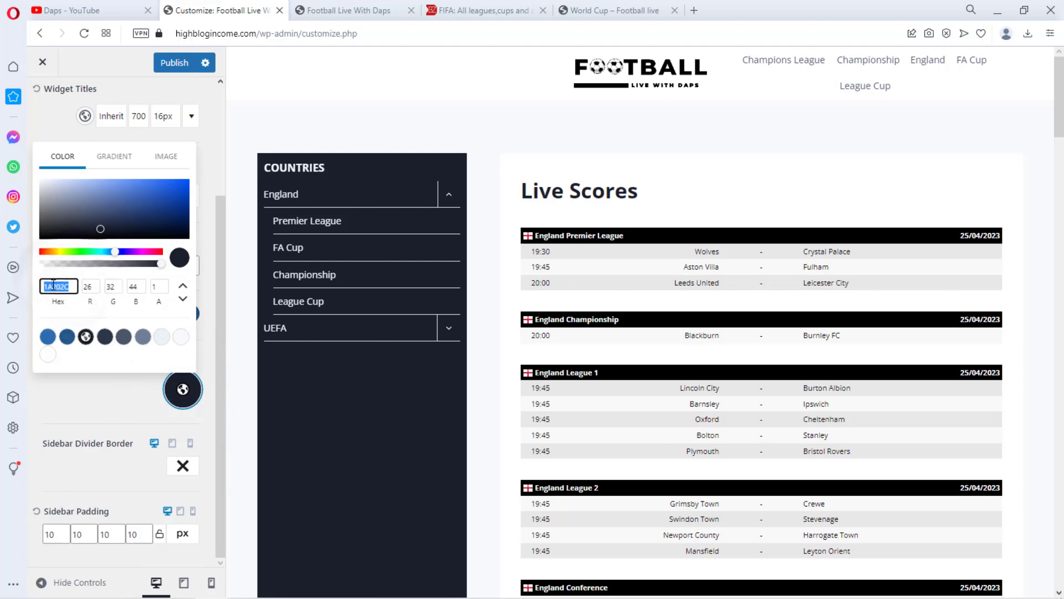
right_click(53, 287)
click(85, 335)
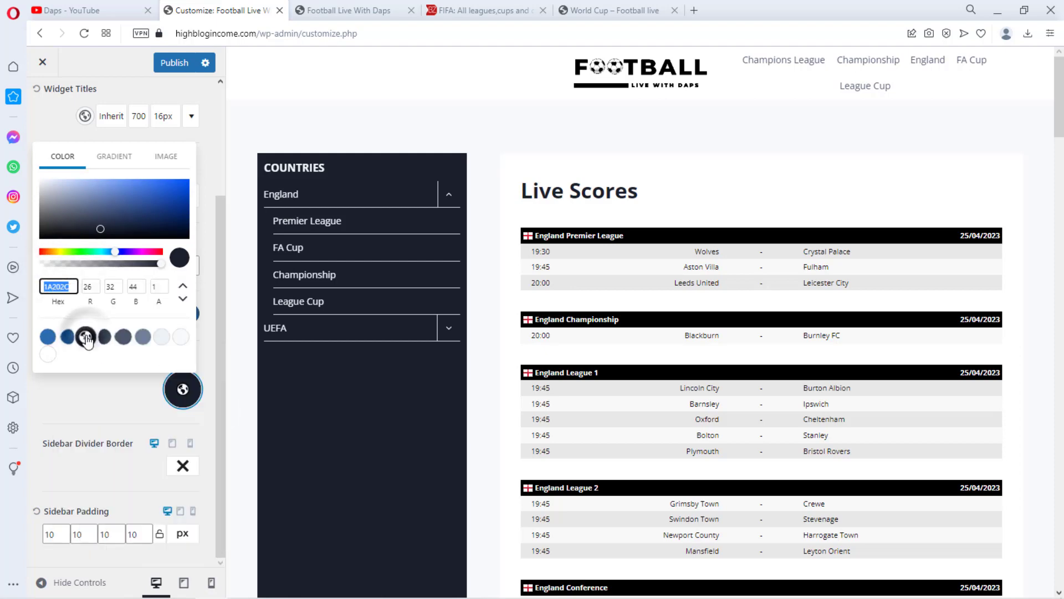
click(173, 63)
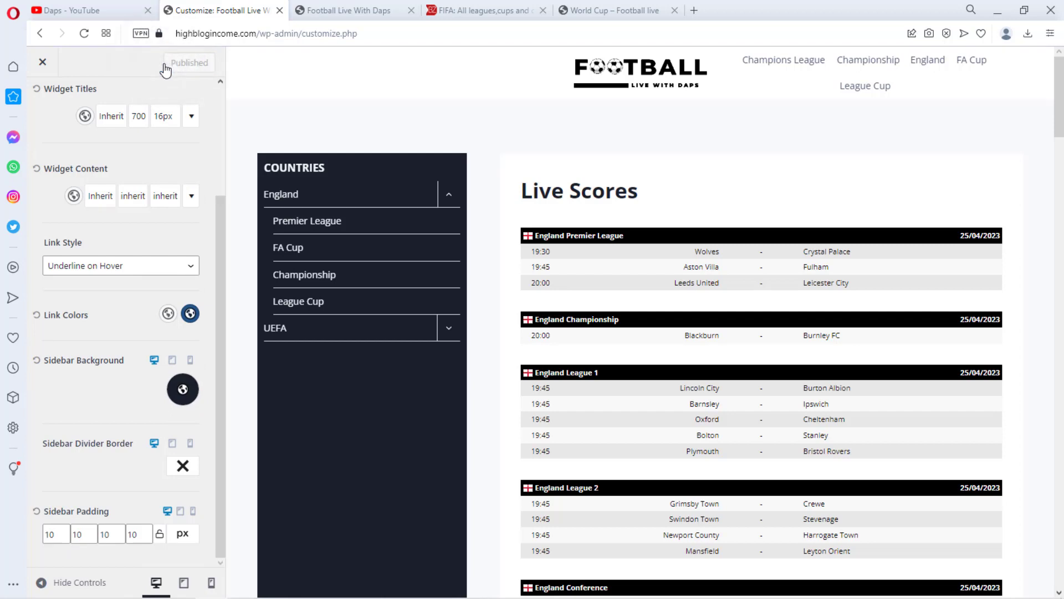
click(43, 64)
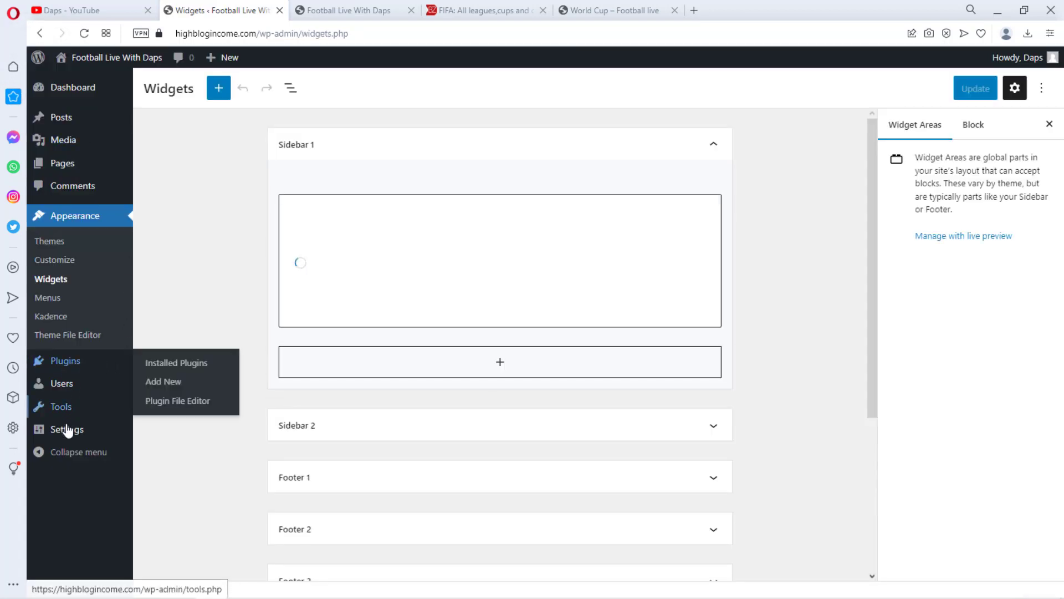
Open the BZScore settings and set the Main Font Color to the copied 1a202c
mouse_move(67, 429)
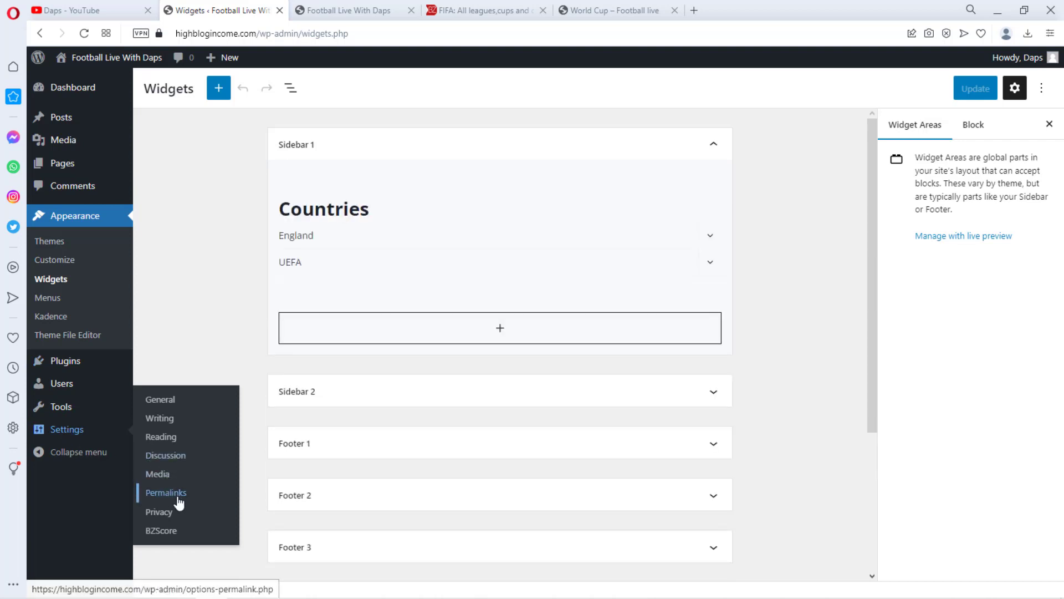
click(160, 530)
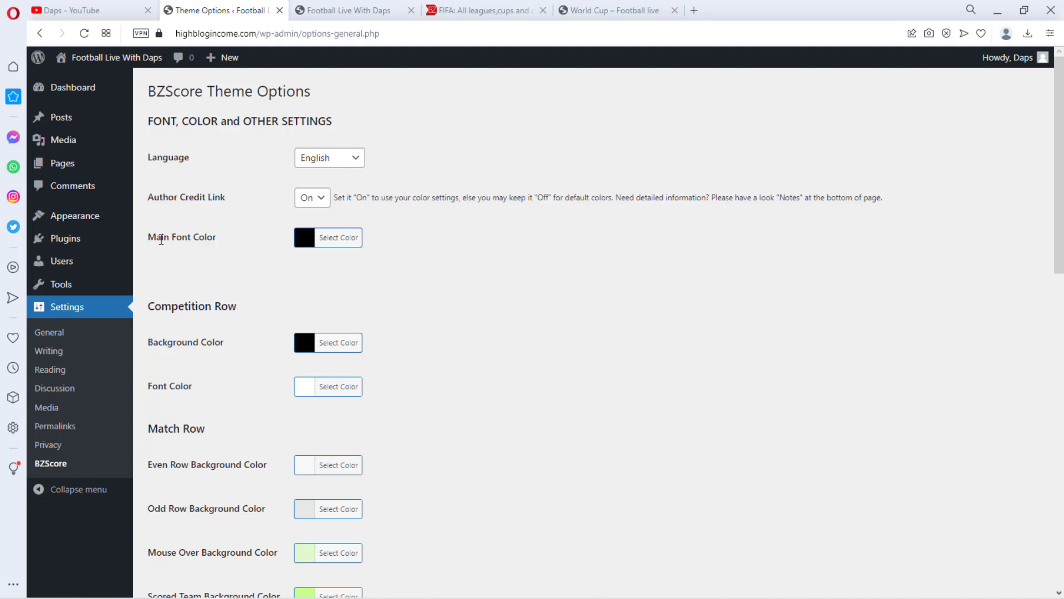
click(304, 237)
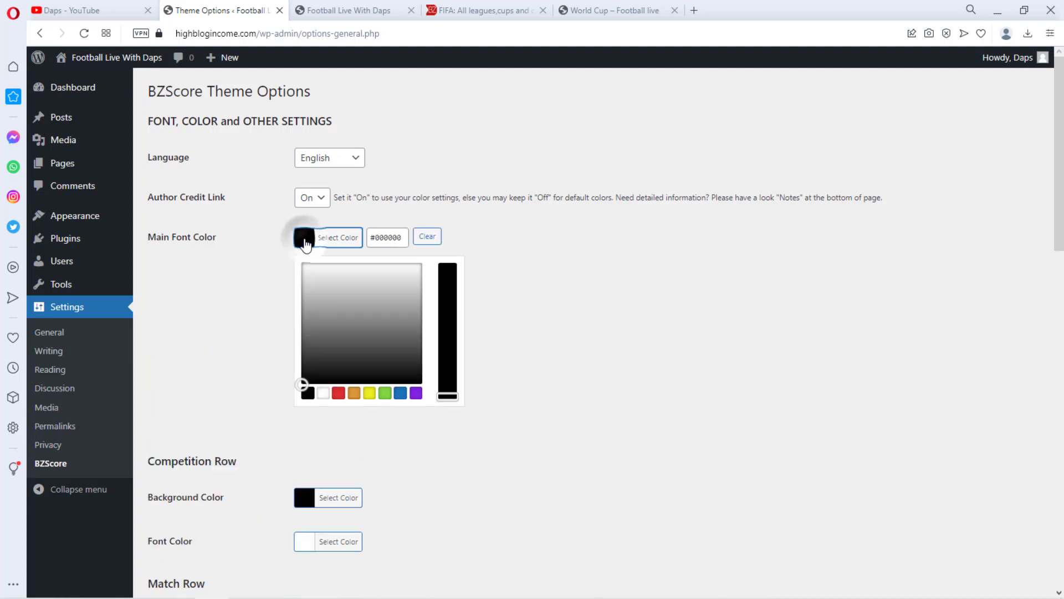
click(400, 238)
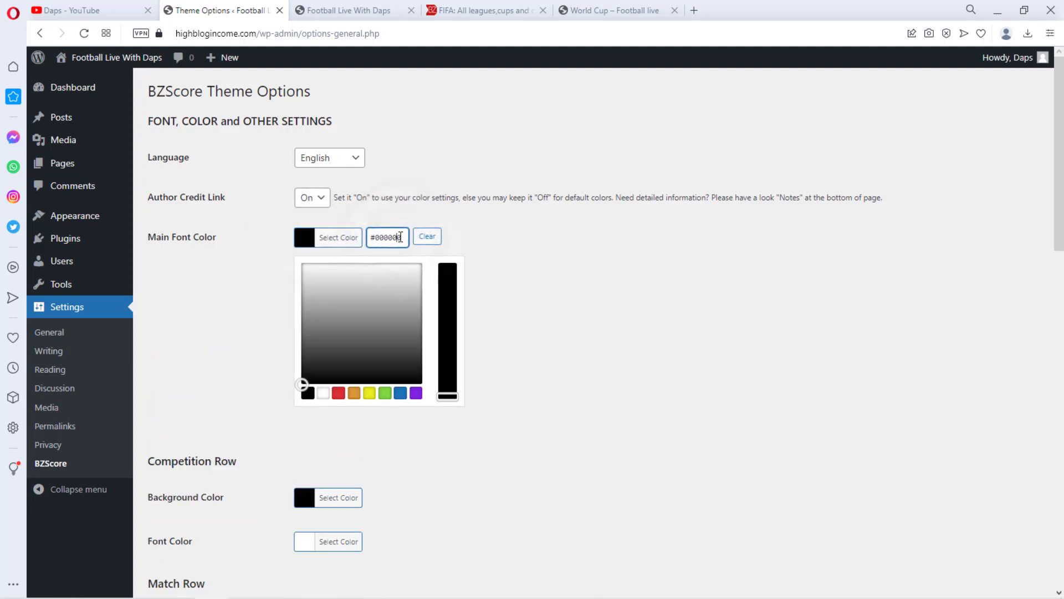
key(ctrl+a)
key(ctrl+v)
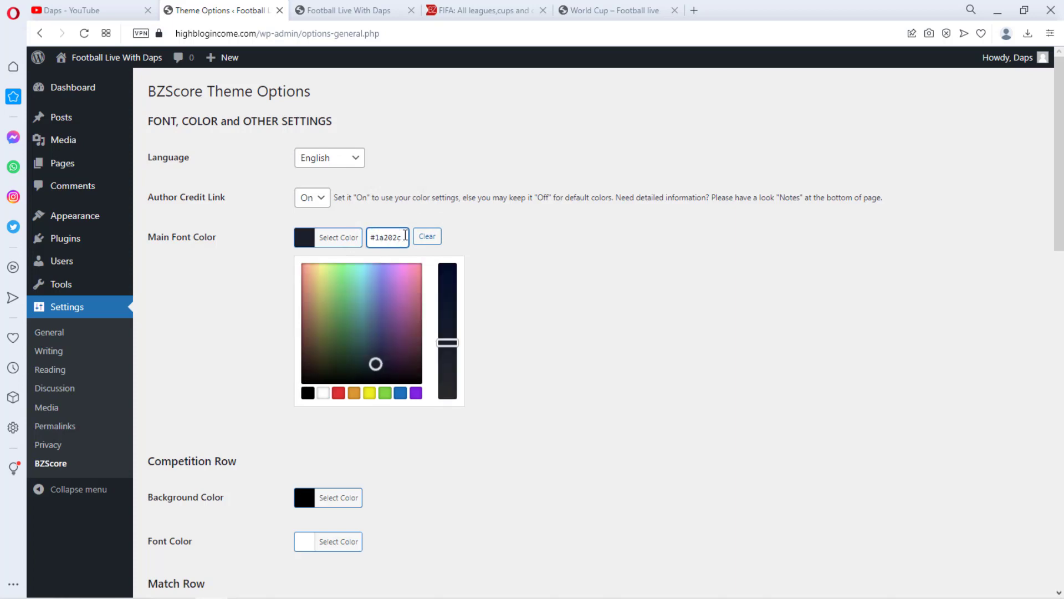
click(212, 399)
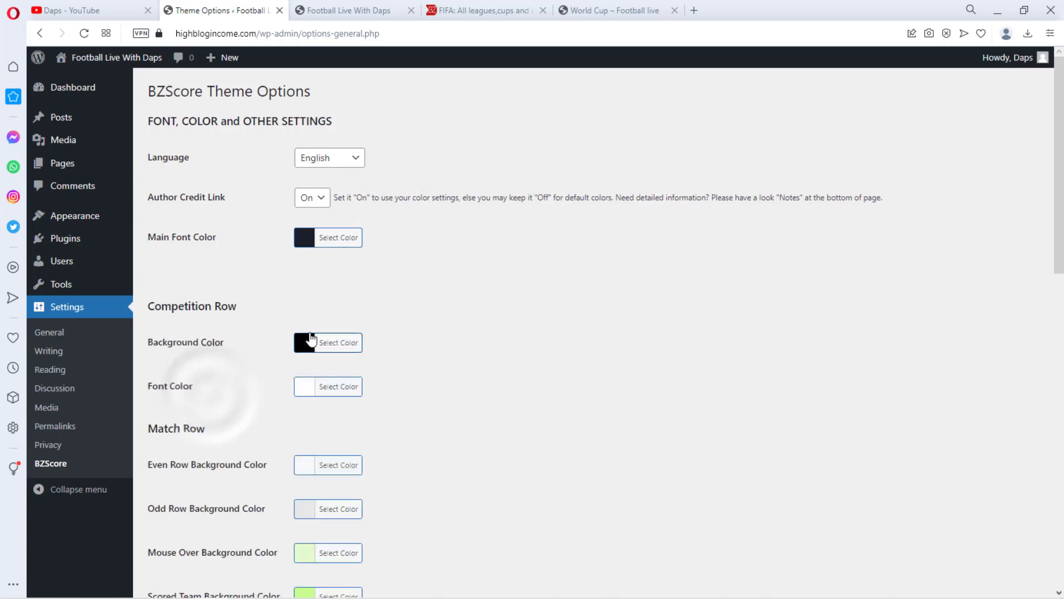
Set the Competition Row background colour to 1a202c
click(305, 342)
click(388, 341)
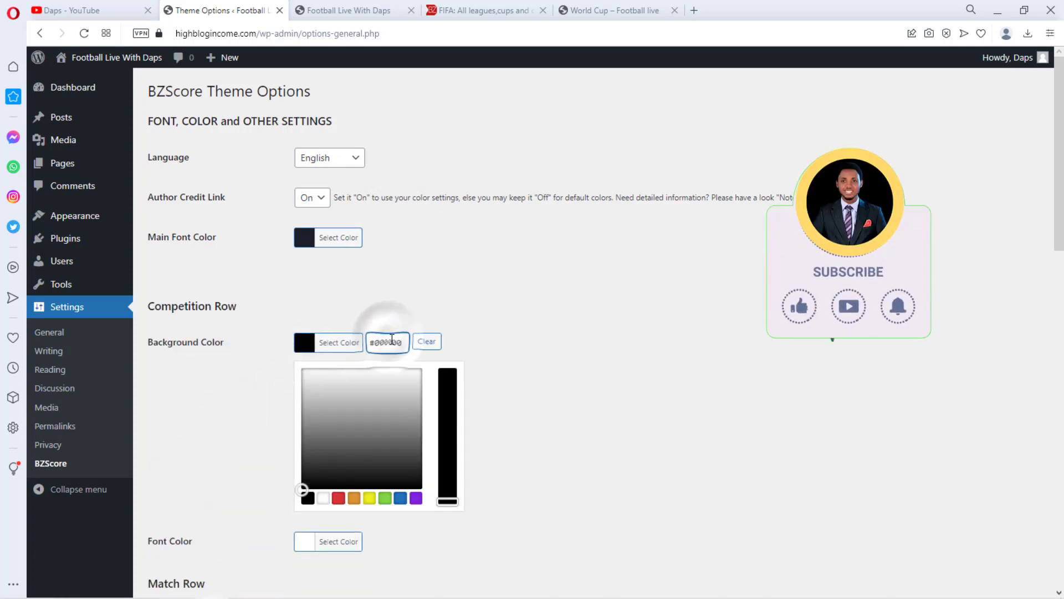
key(ctrl+a)
key(ctrl+v)
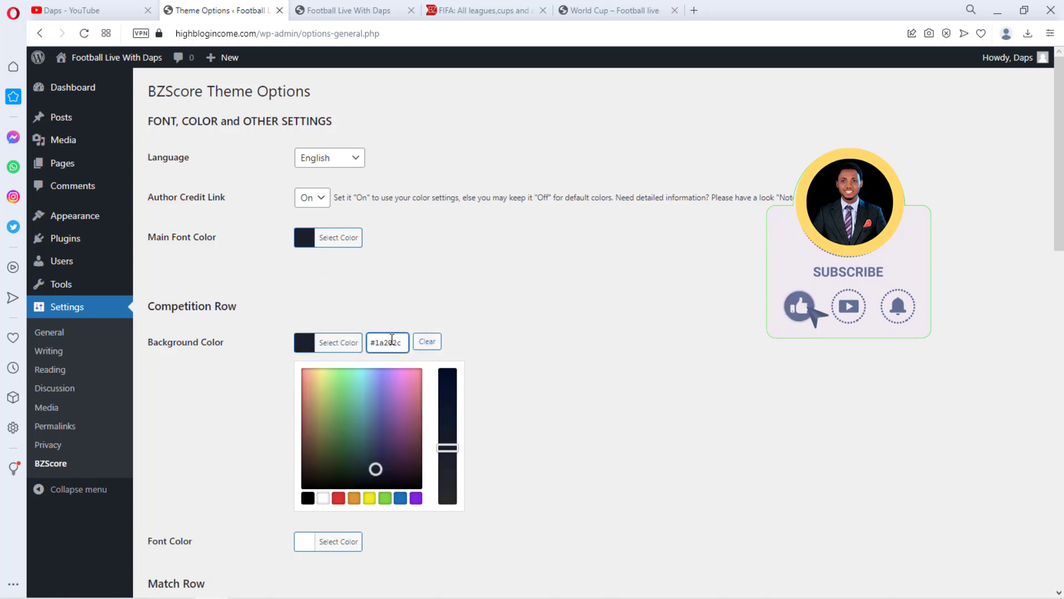
click(490, 296)
Set the Match Row Scored Team Font Color to 1a202c
scroll(487, 301, down, 7)
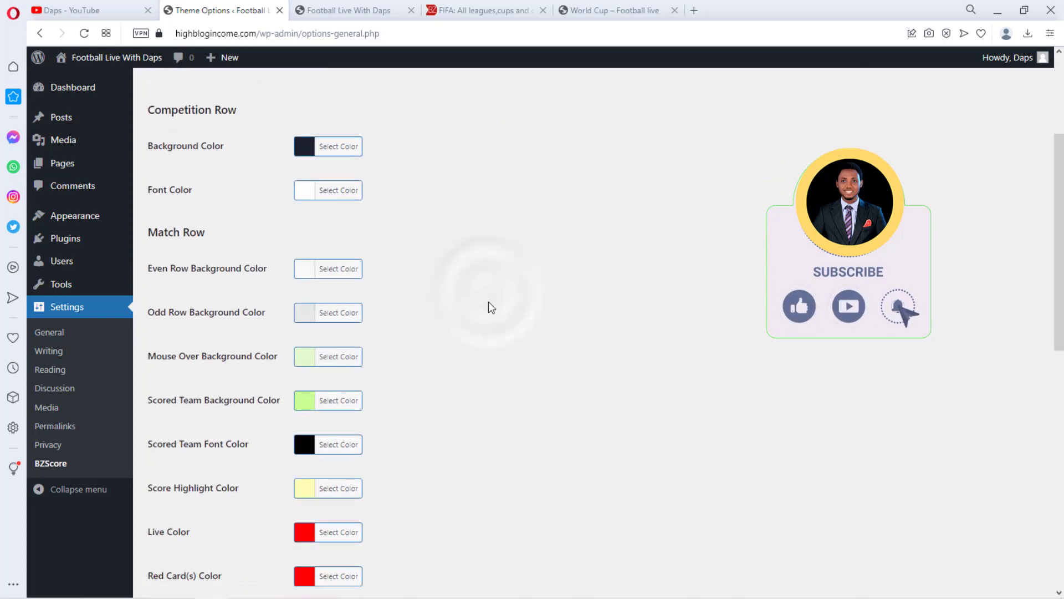
click(316, 243)
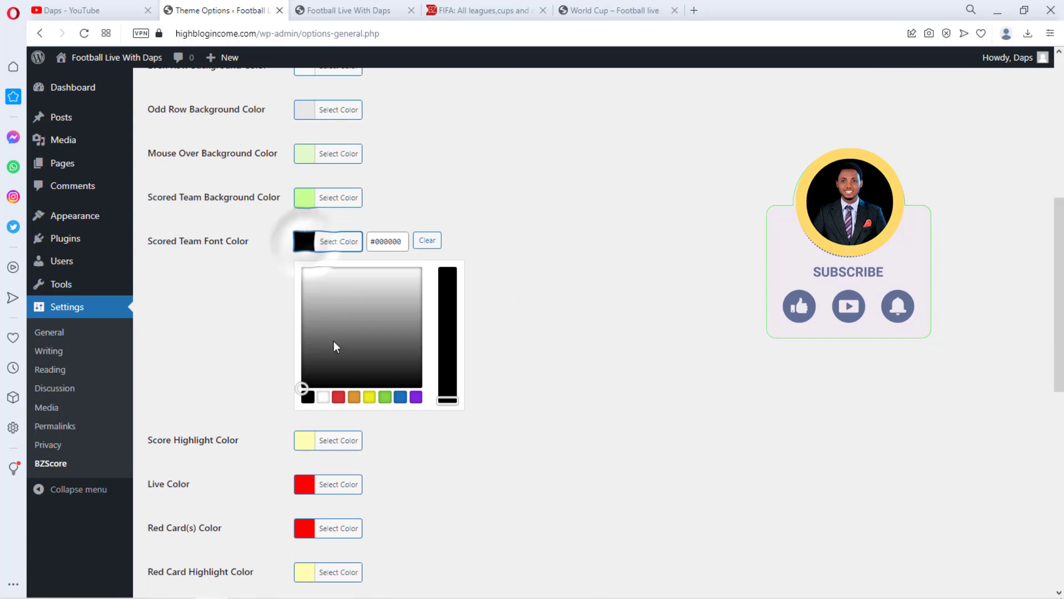
click(388, 243)
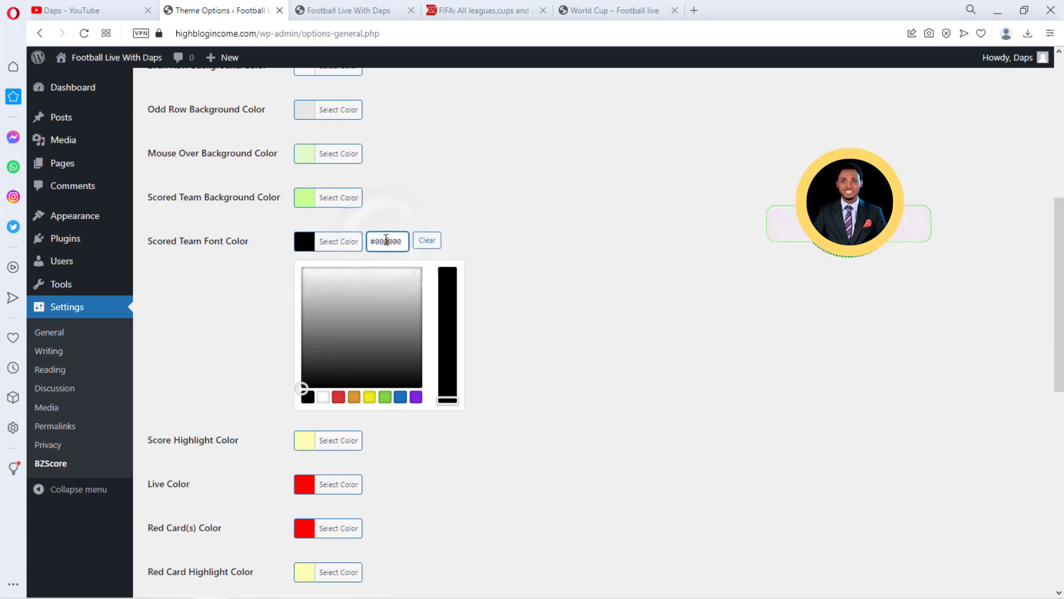
key(ctrl+a)
key(ctrl+v)
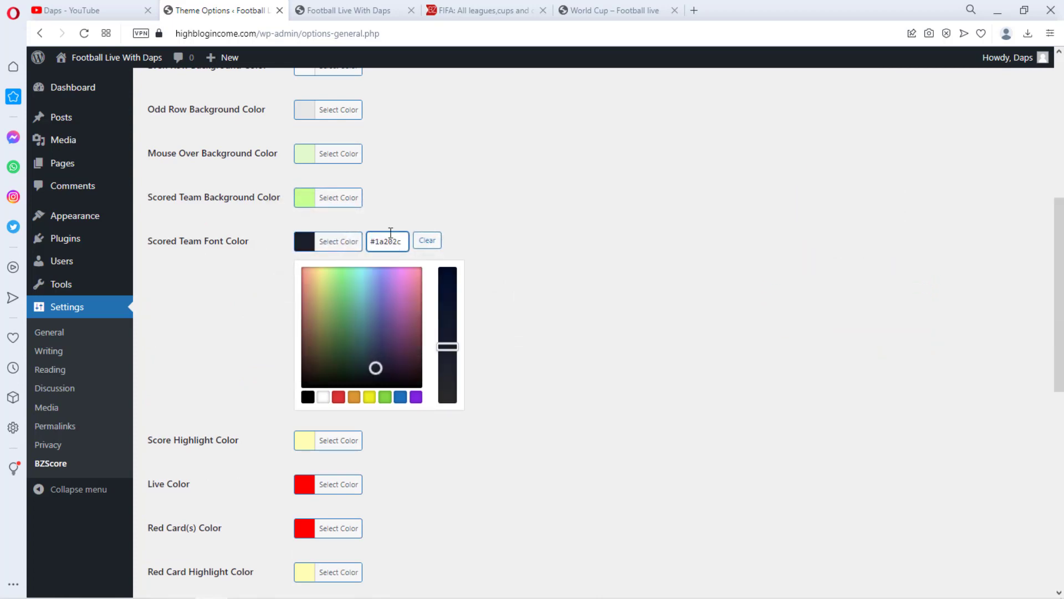
Set the Incidents font colour to 1a202c
scroll(502, 256, down, 6)
click(301, 300)
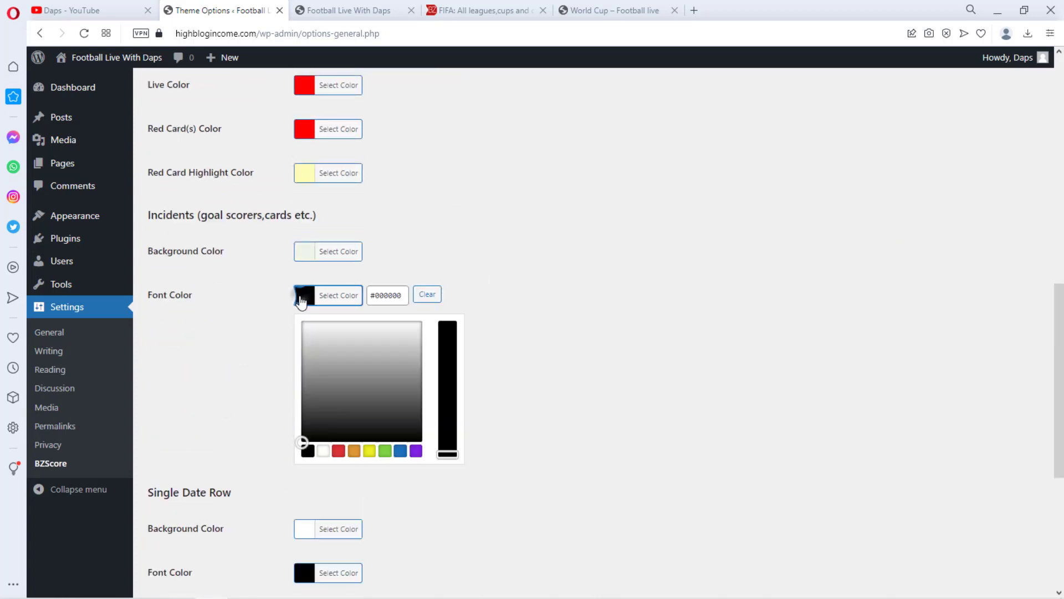
triple_click(403, 296)
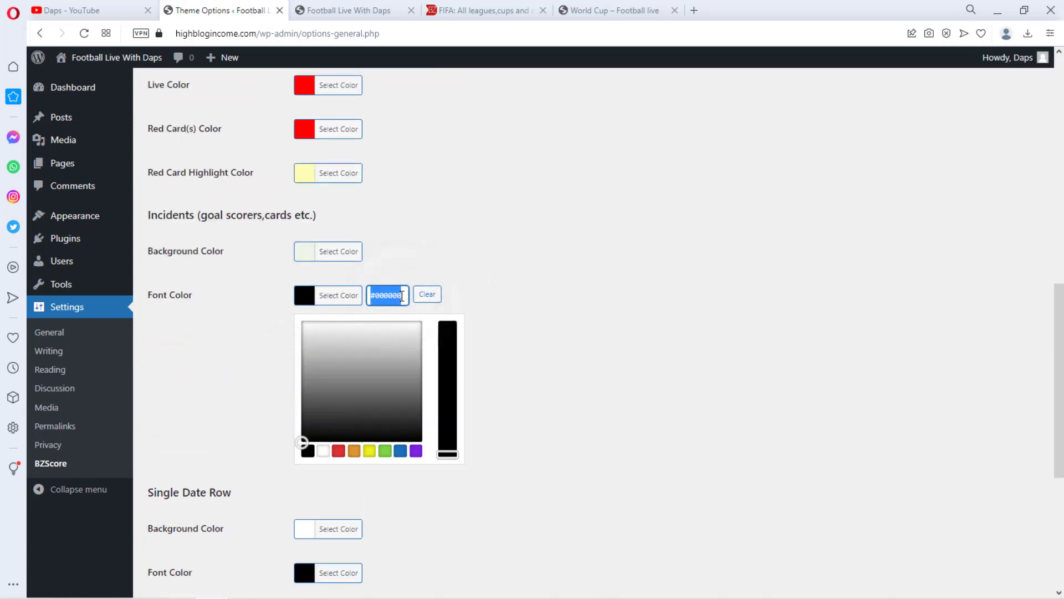
key(ctrl+v)
Set the Single Date Row font colour to 1a202c
scroll(396, 344, down, 4)
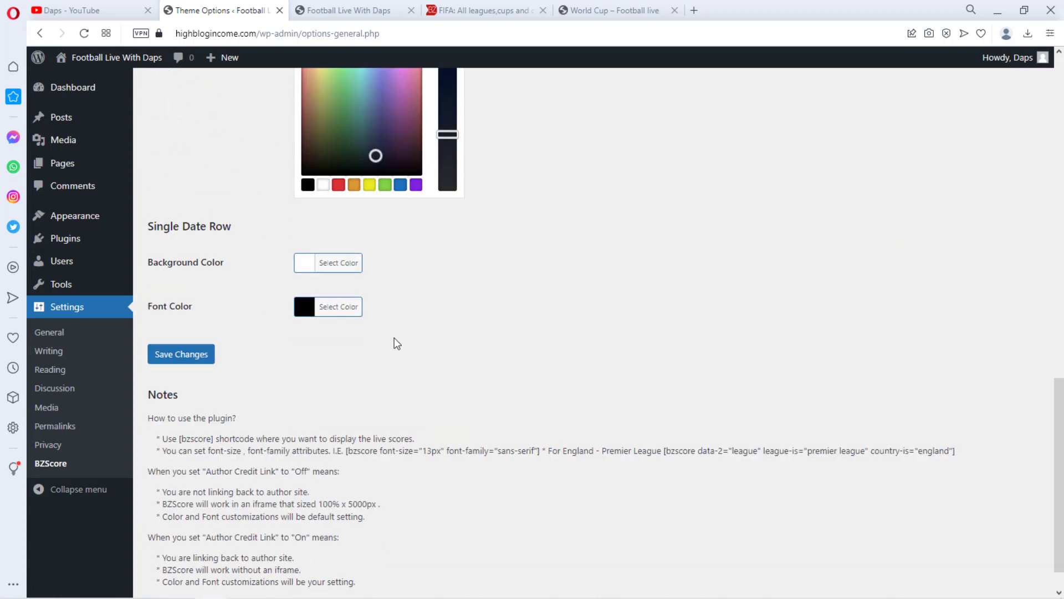
click(310, 313)
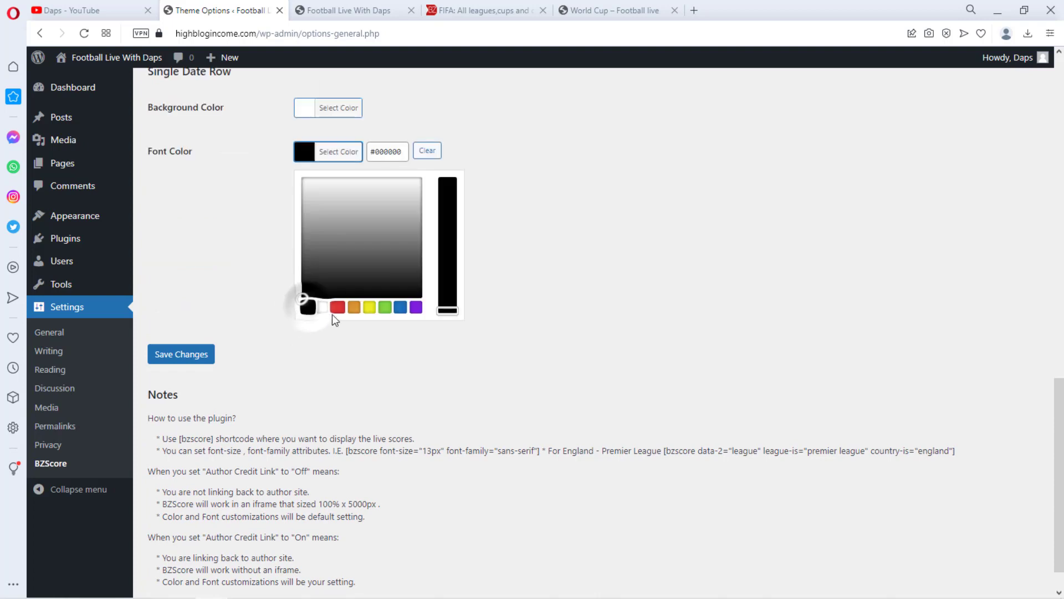
click(391, 150)
key(ctrl+a)
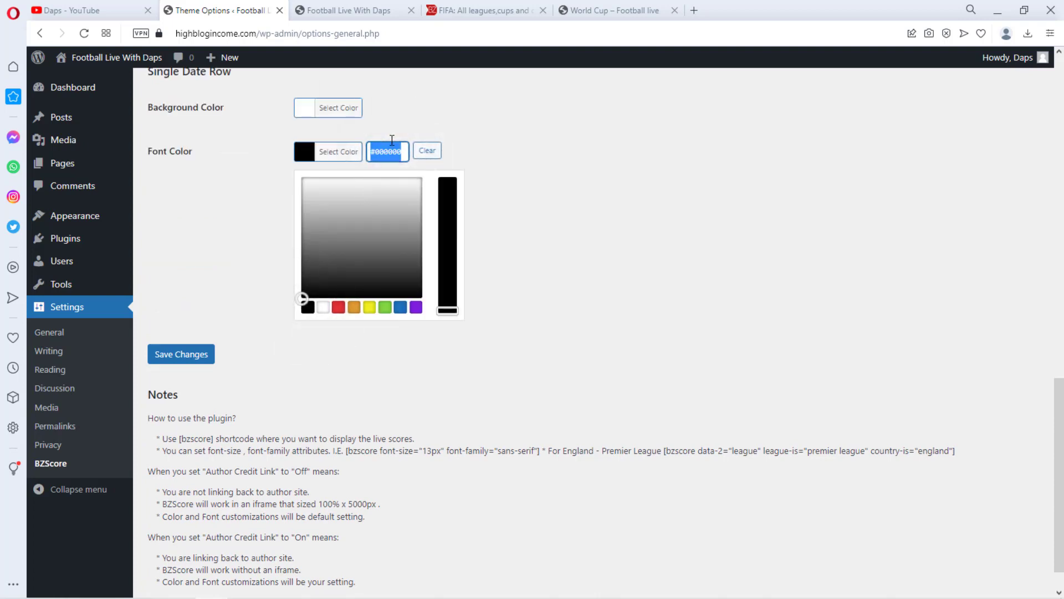
text(#1a202c)
Review the BZScore colour options and compare them with the live scores page on the site
scroll(489, 135, up, 20)
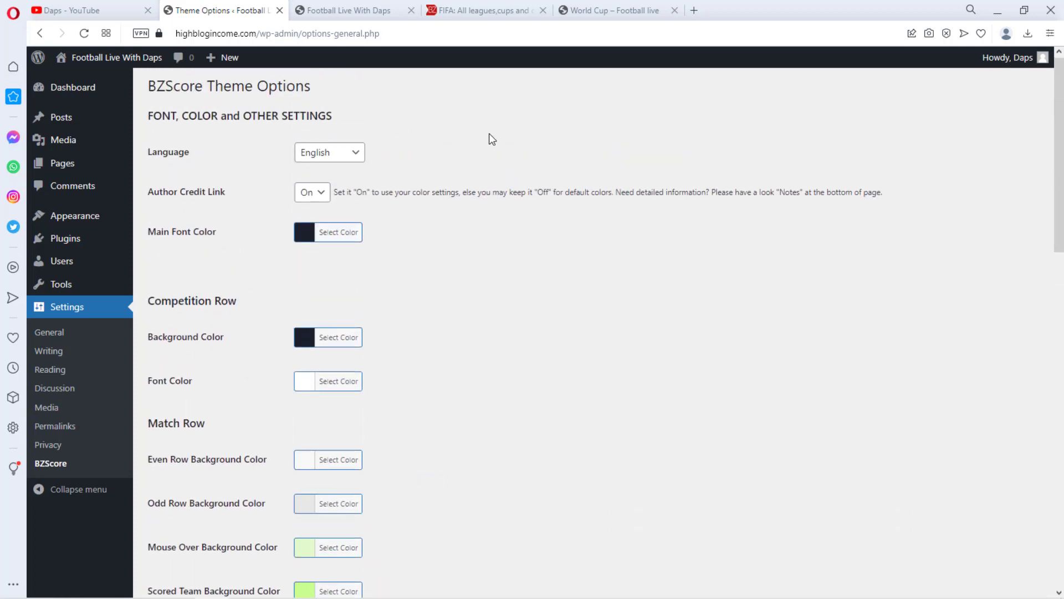
scroll(489, 136, down, 5)
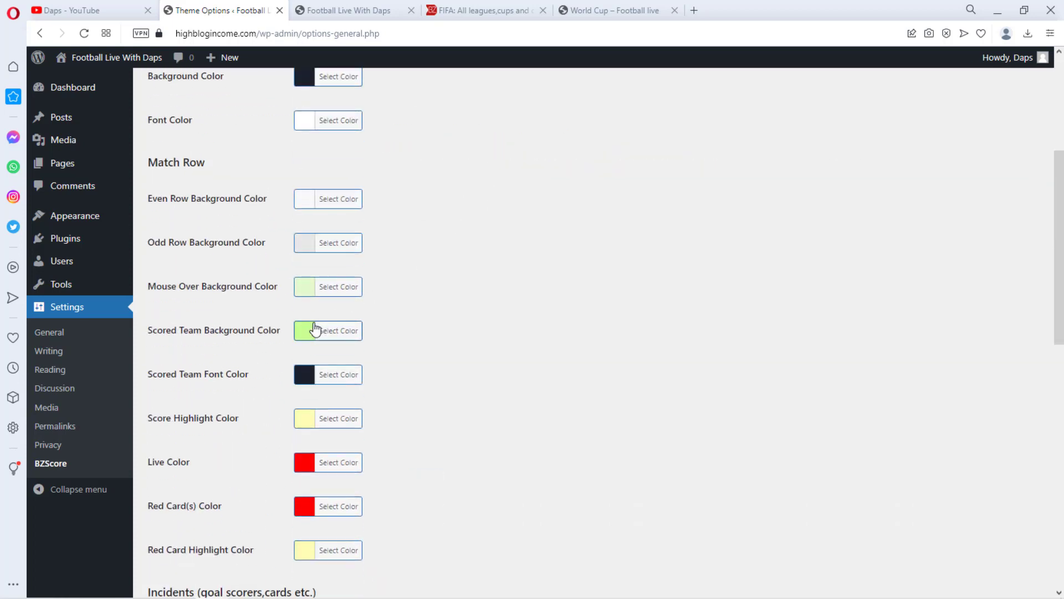
click(349, 10)
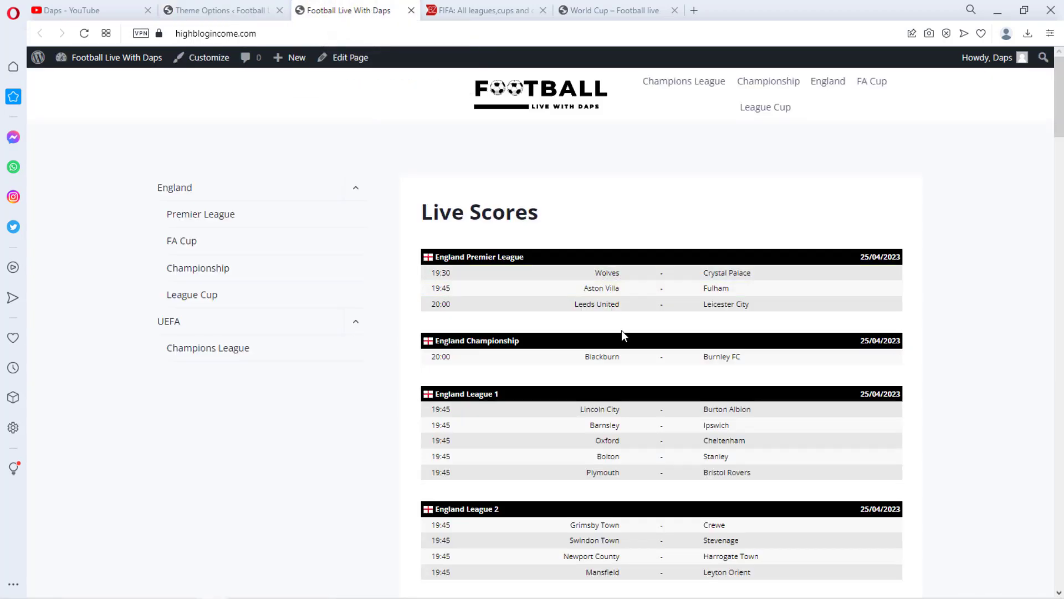
click(229, 9)
Change the Scored Team Background Color to a lighter orange shade around e5aa34
click(307, 340)
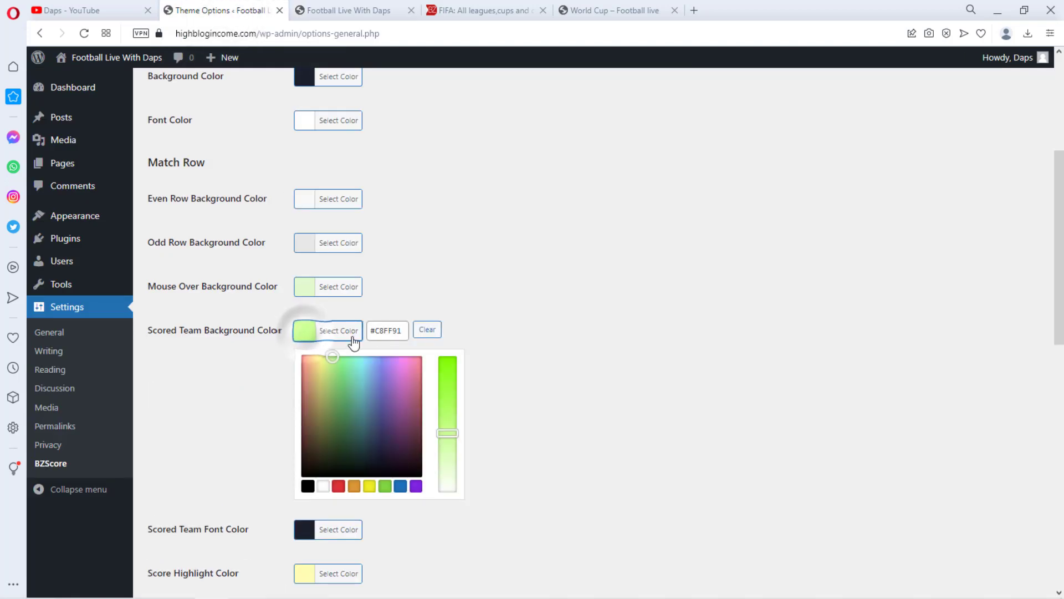
scroll(532, 309, down, 1)
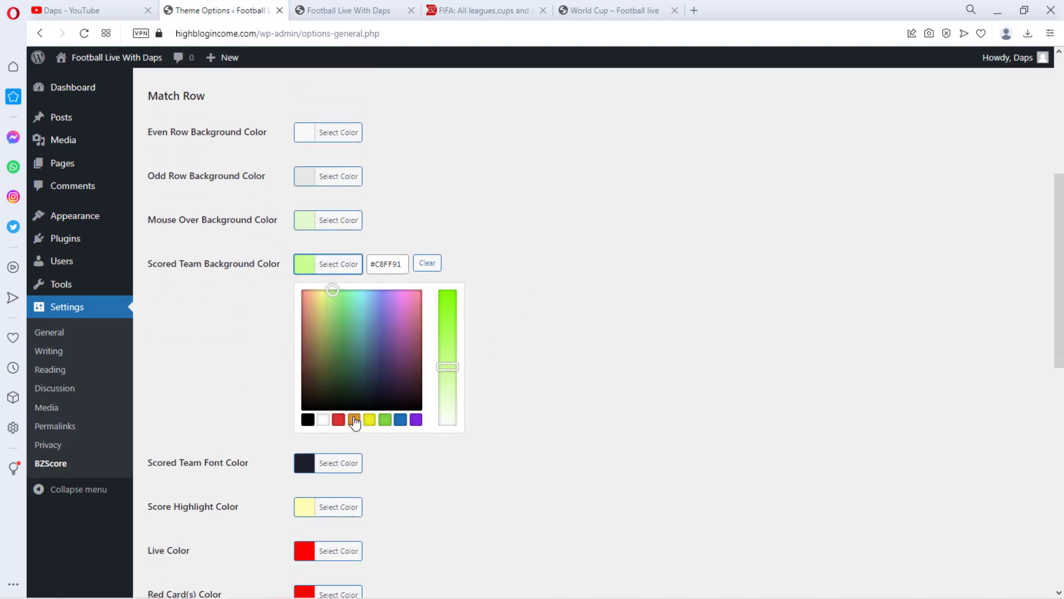
click(354, 420)
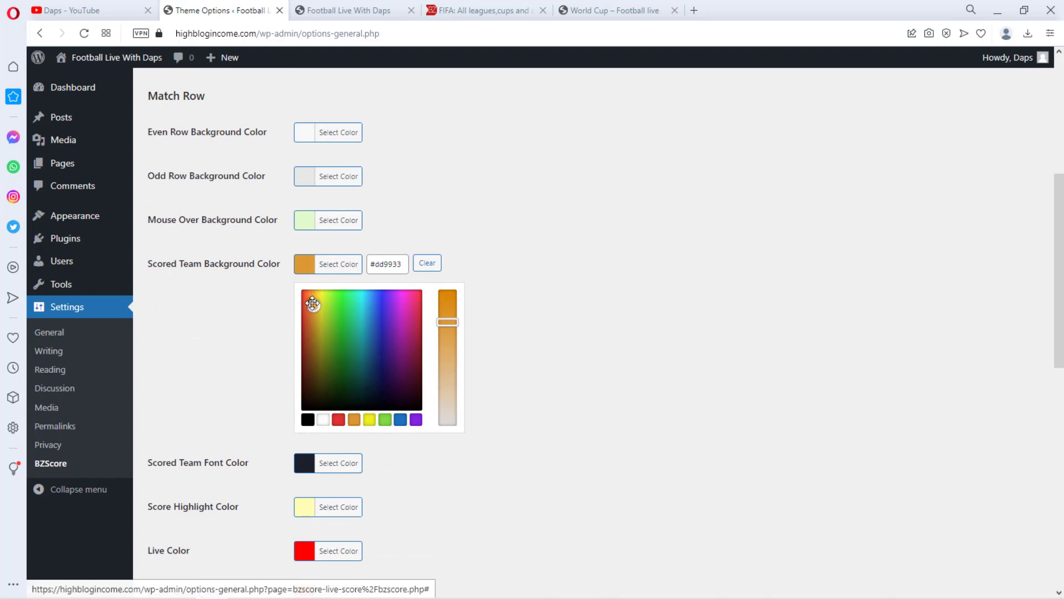
drag(312, 303, 315, 299)
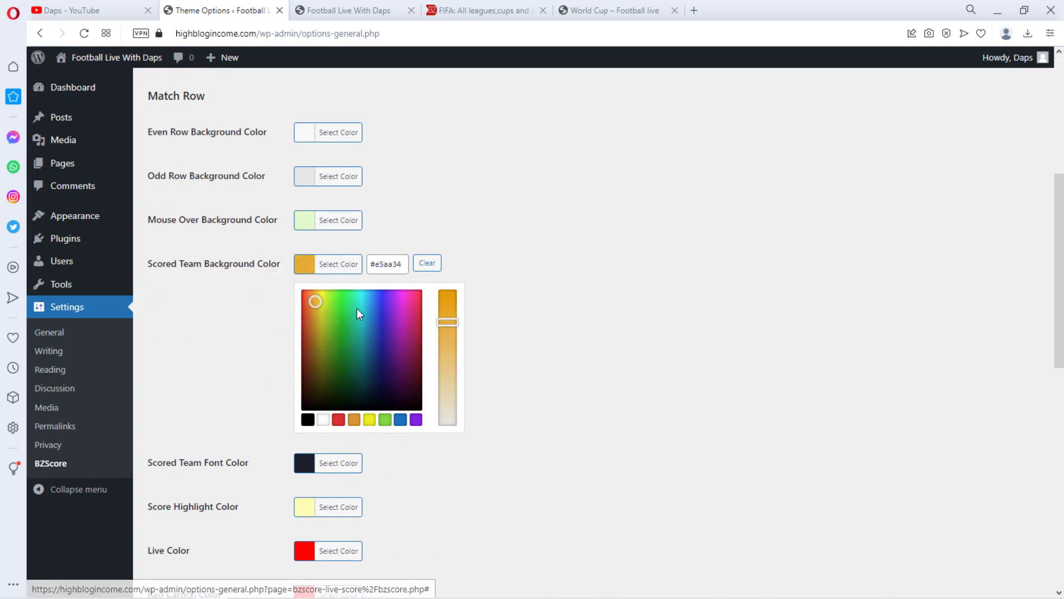
drag(449, 325, 450, 349)
click(240, 306)
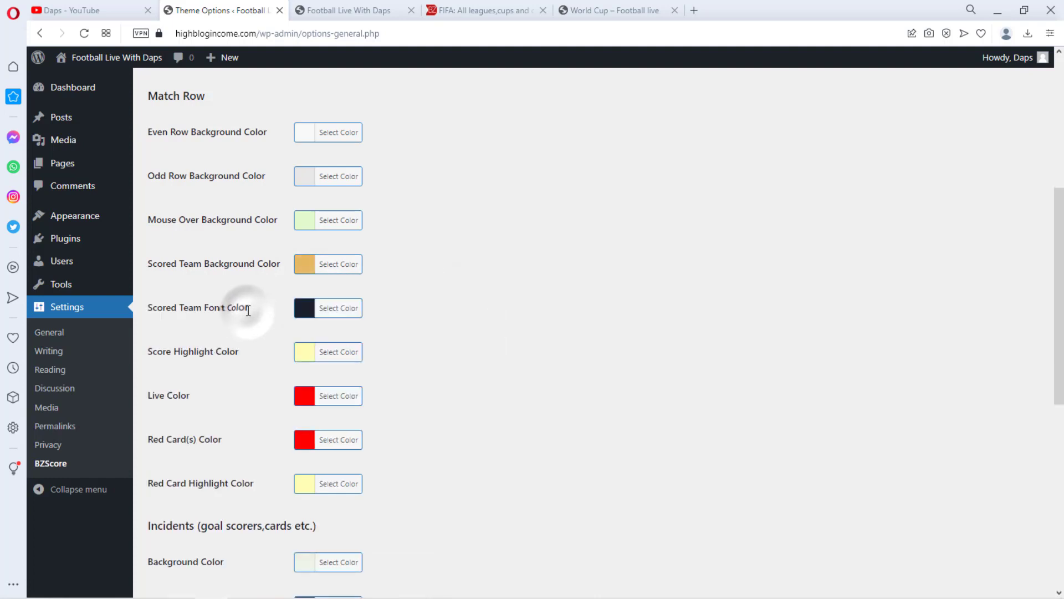
Save the BZScore colour settings
scroll(506, 208, up, 5)
scroll(476, 193, up, 1)
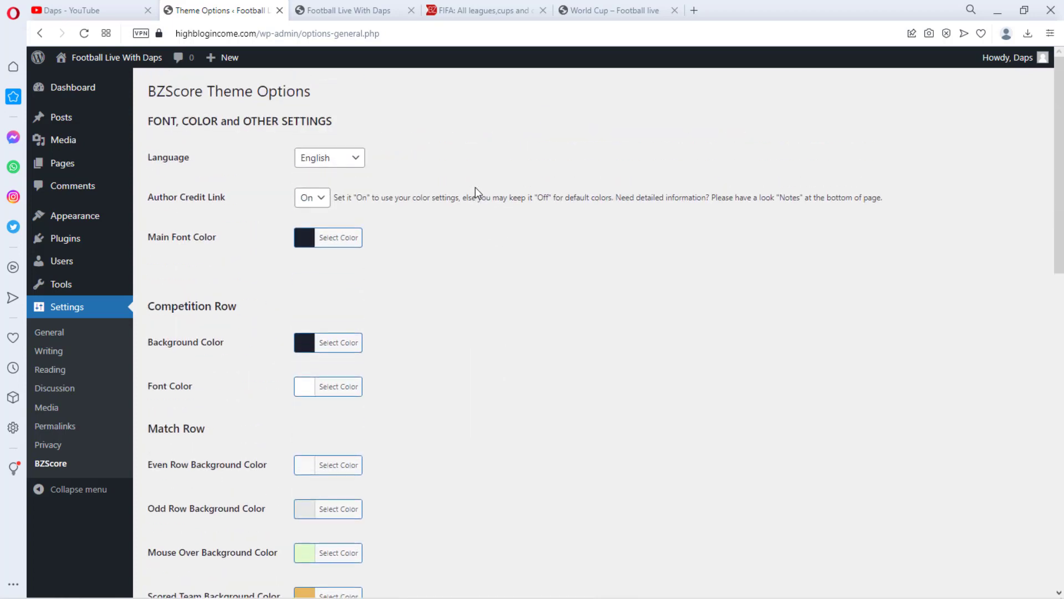
scroll(475, 193, down, 12)
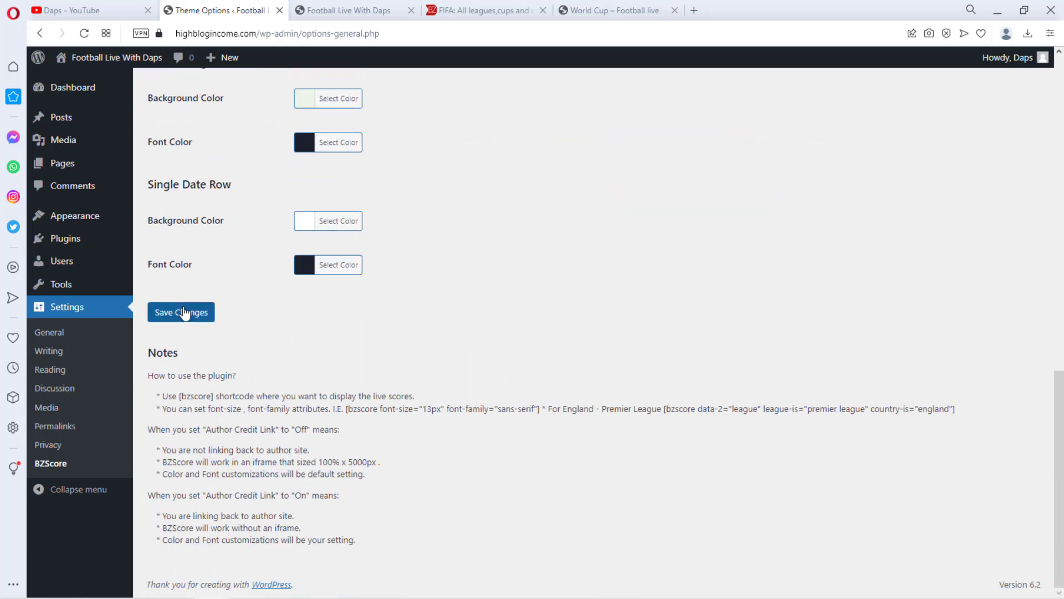
click(185, 313)
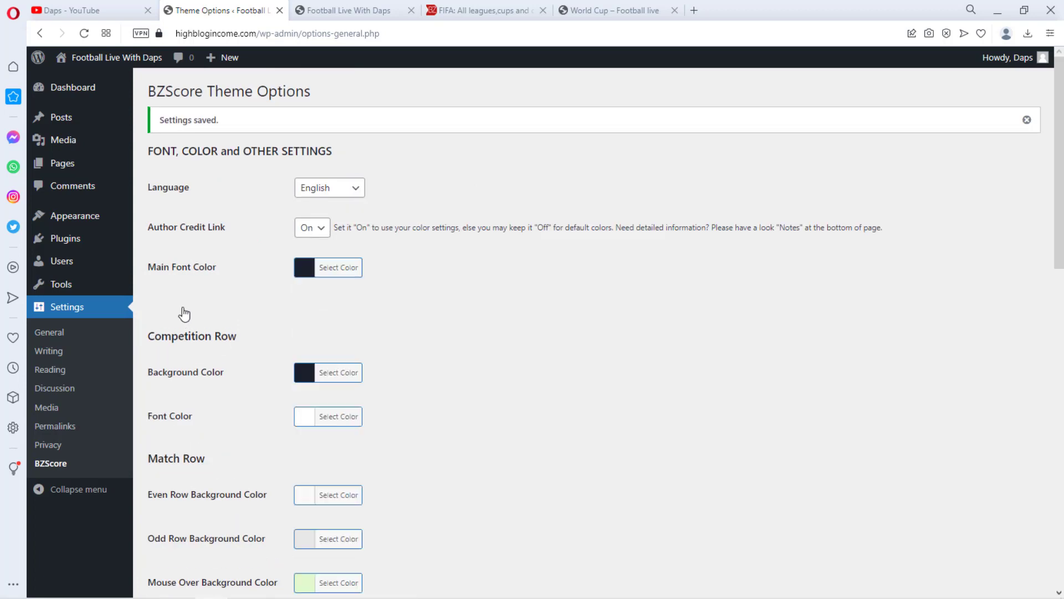
Reload the live scores page and review the updated score table colours
click(377, 10)
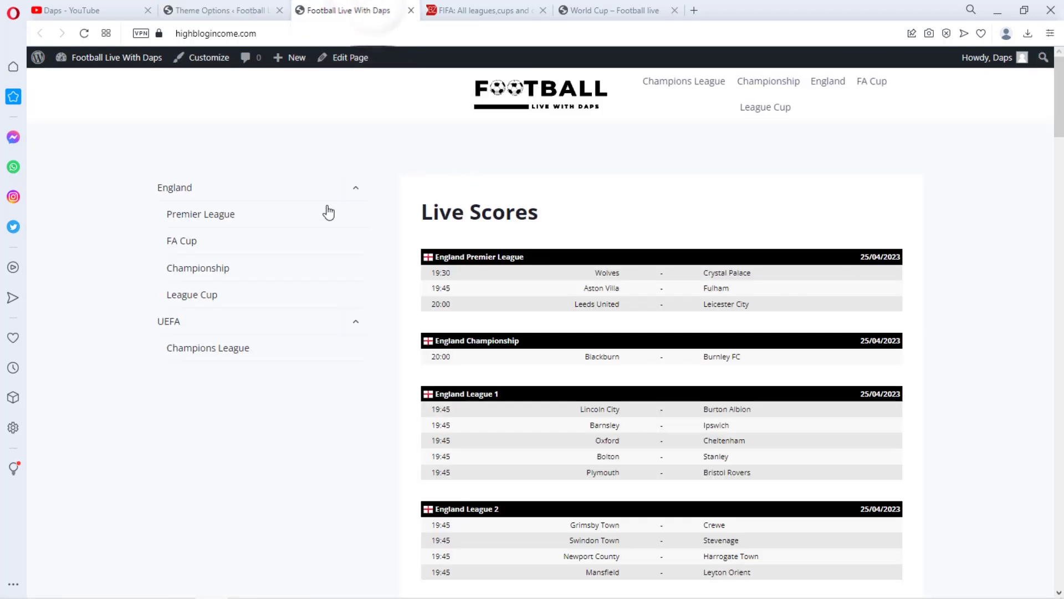
click(84, 33)
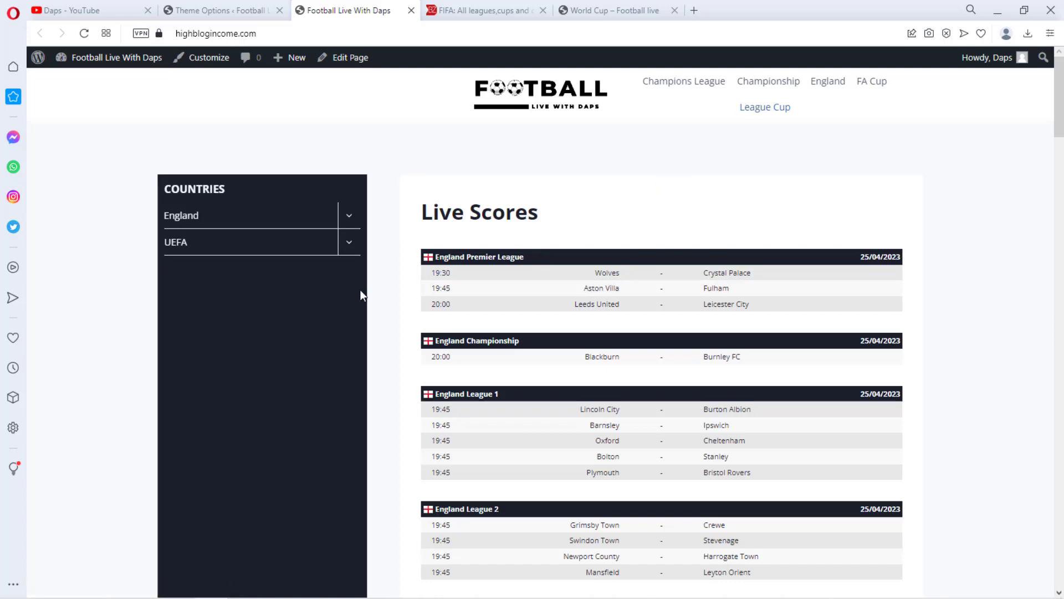
scroll(950, 188, down, 10)
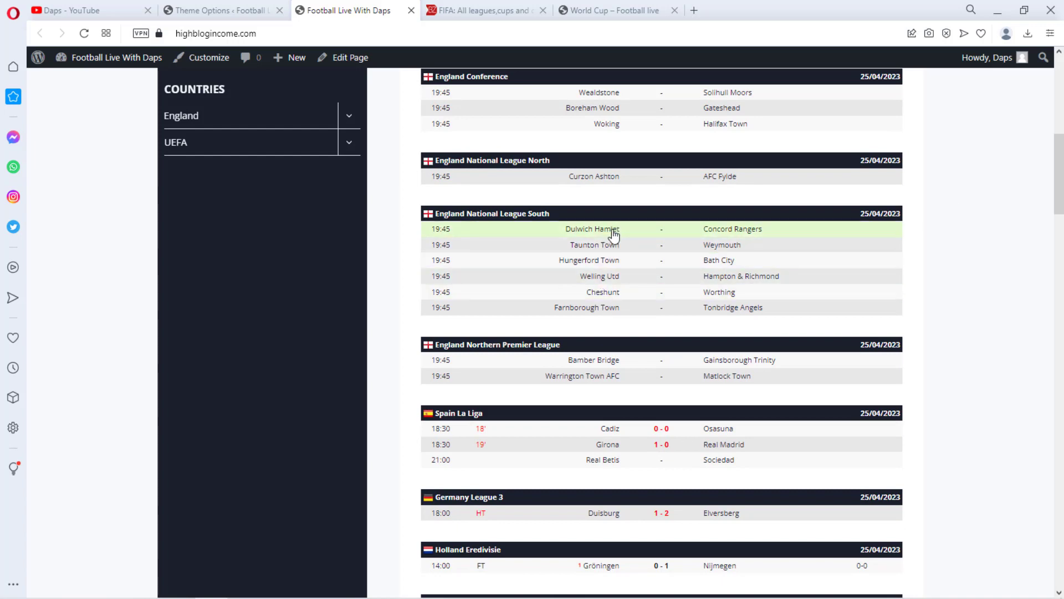
scroll(606, 265, up, 3)
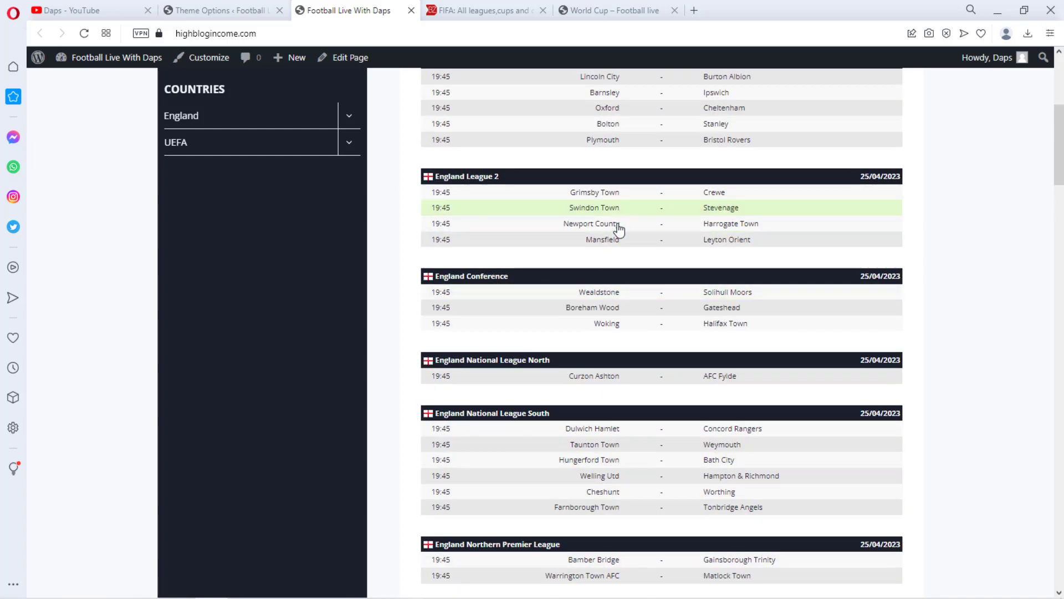
click(228, 15)
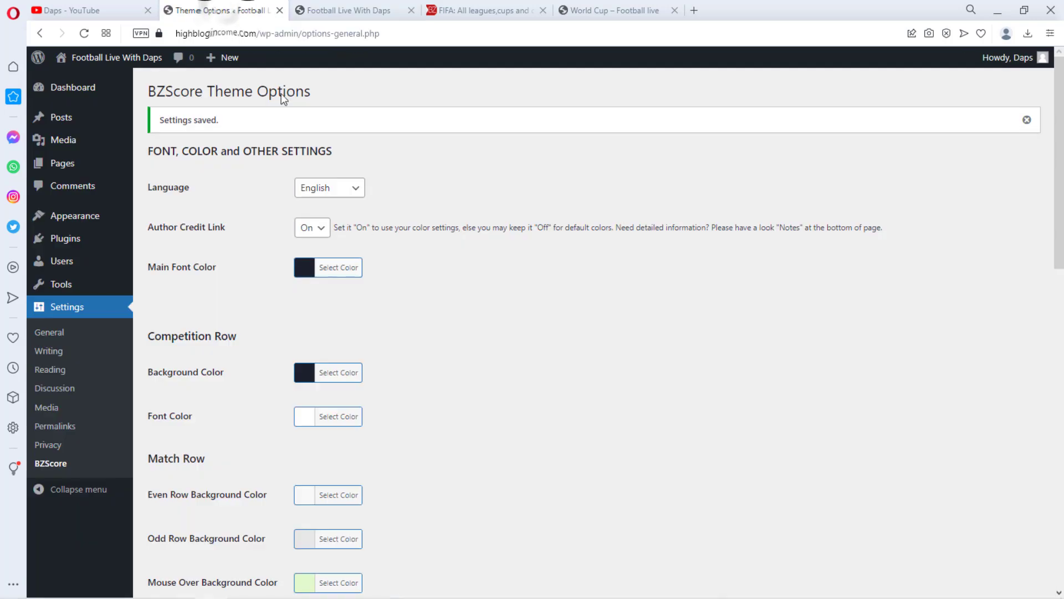
Copy the Scored Team Background colour e5b960 into the Mouse Over Background Color and save the settings
scroll(488, 228, down, 8)
scroll(488, 227, up, 1)
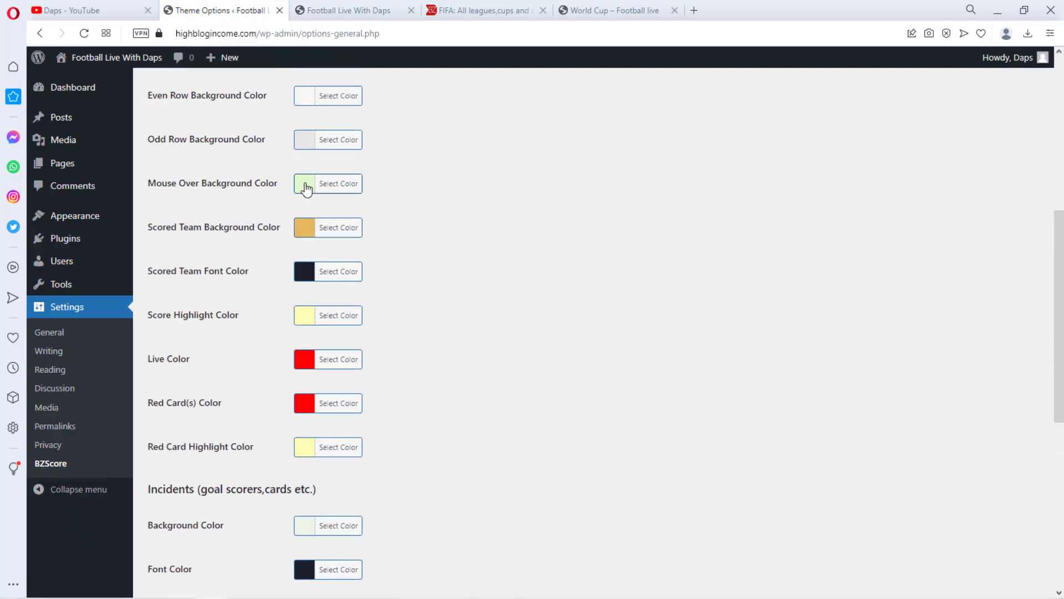
click(305, 227)
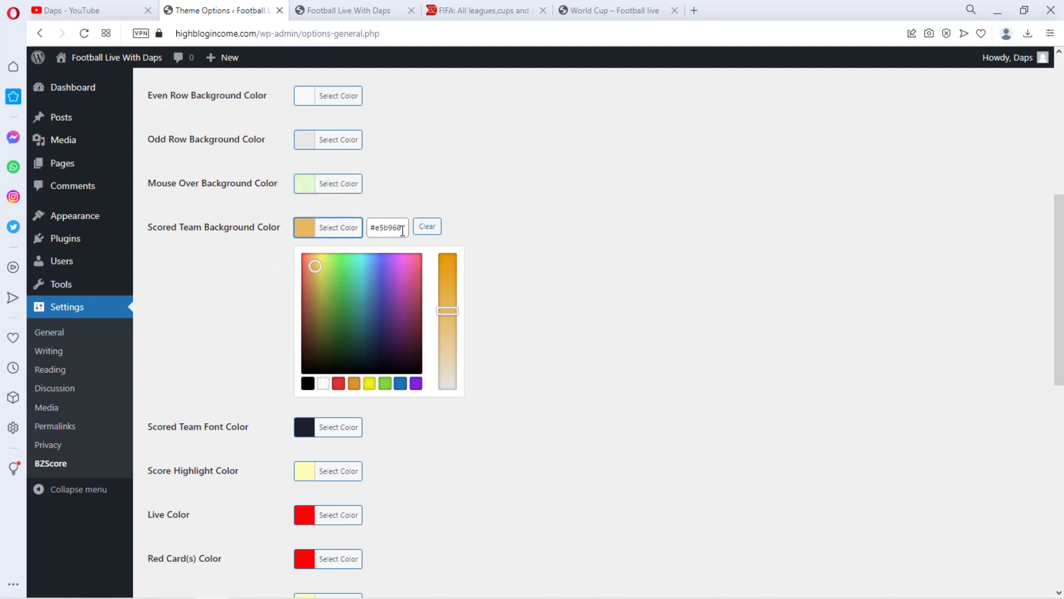
drag(403, 231, 351, 238)
key(ctrl+c)
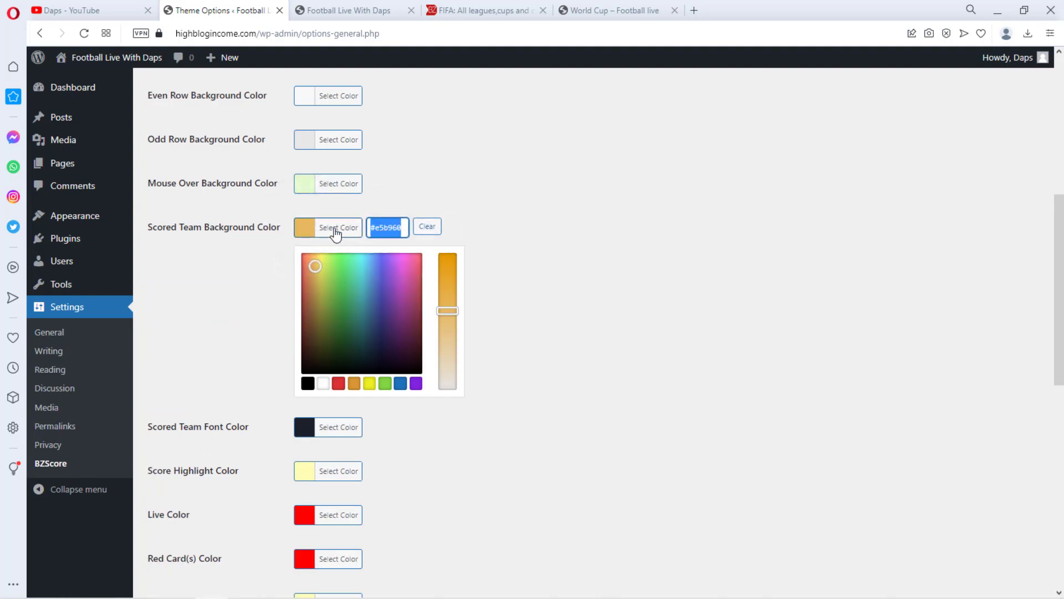
click(333, 183)
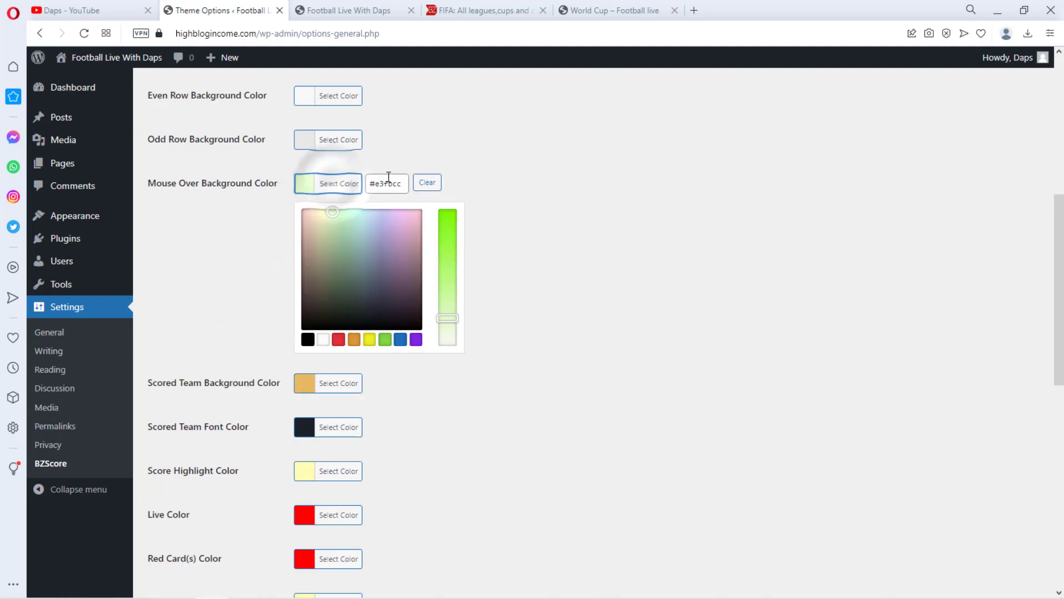
drag(403, 184, 354, 183)
key(ctrl+v)
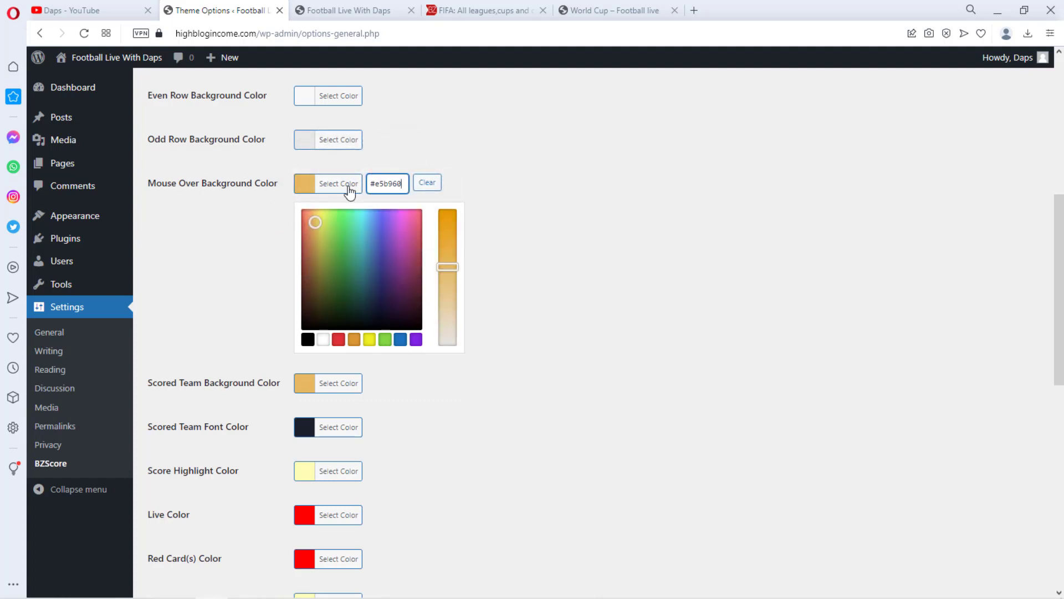
click(519, 187)
scroll(518, 183, down, 7)
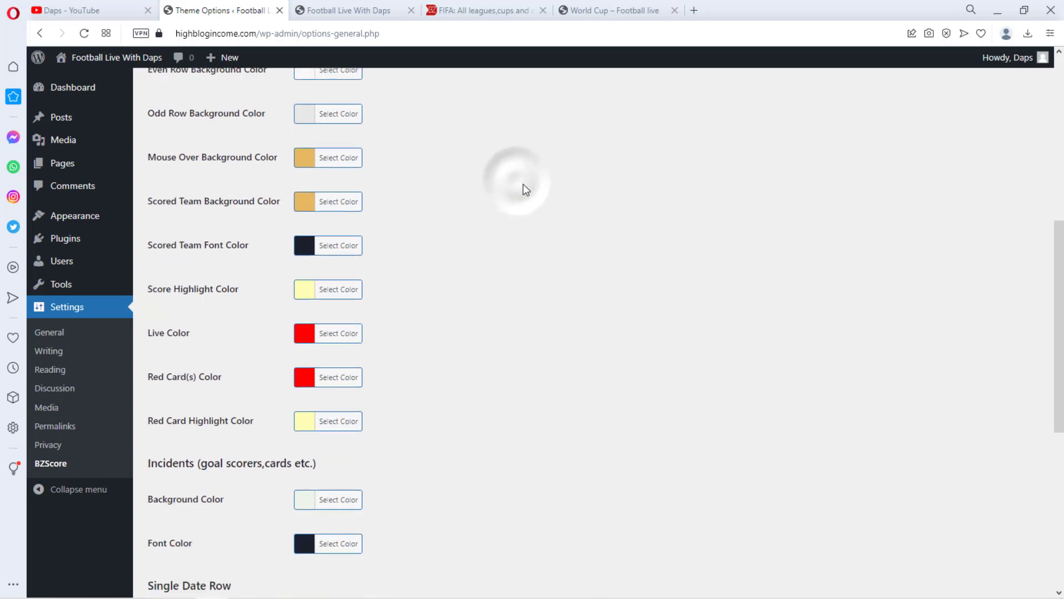
click(188, 341)
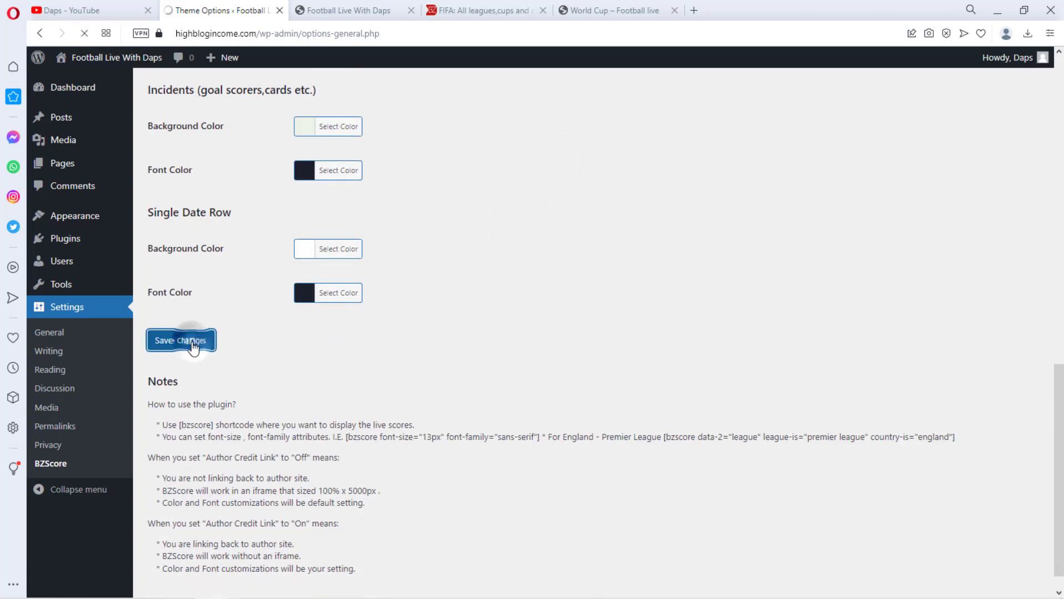
Reload the live scores page and review the row colours and footer against the reference site
click(358, 9)
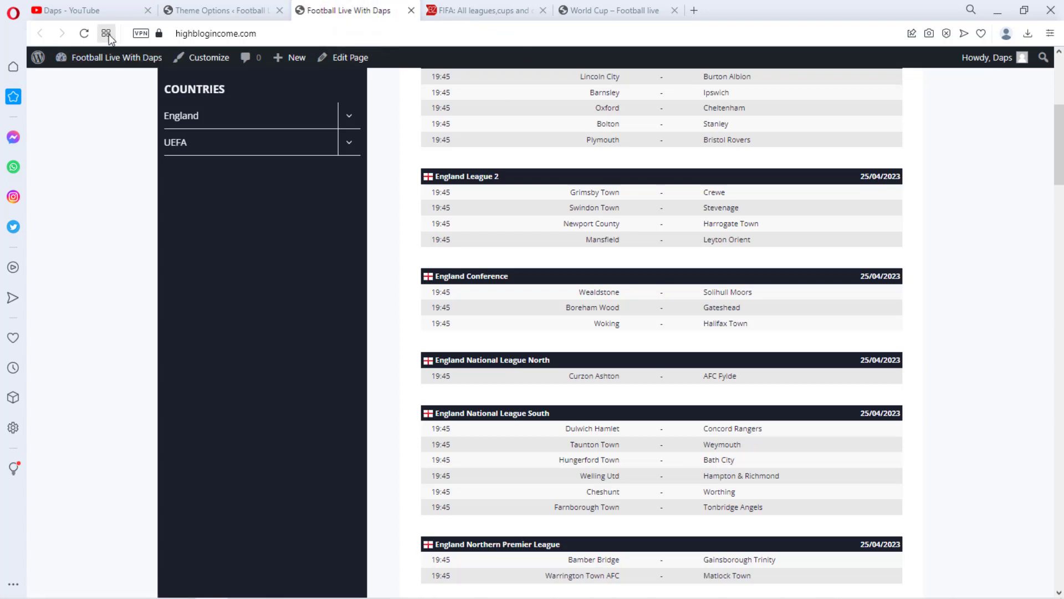
click(85, 35)
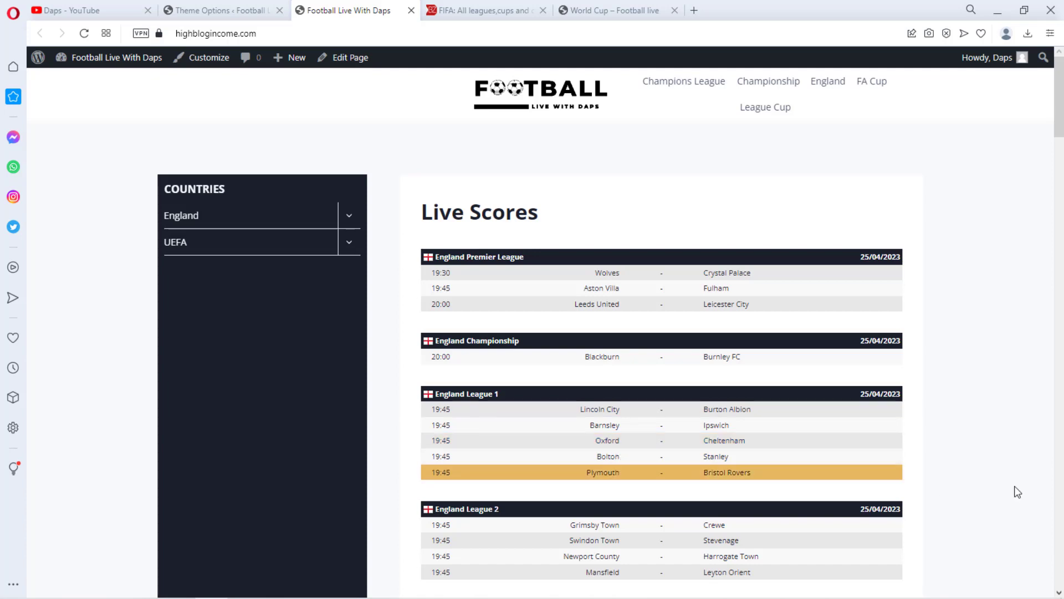
scroll(1017, 245, down, 10)
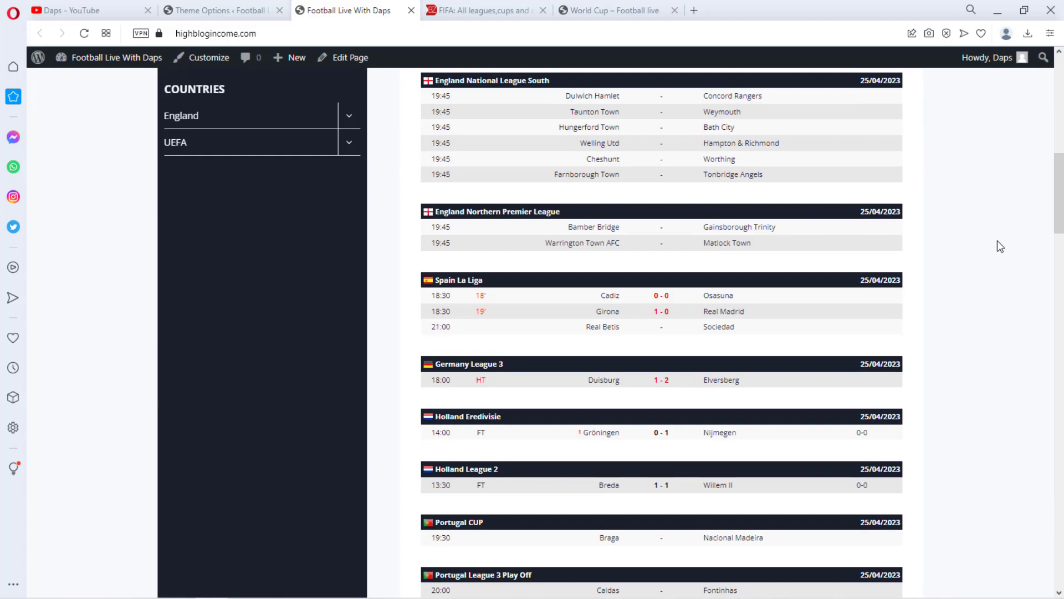
scroll(997, 241, down, 12)
scroll(997, 245, down, 15)
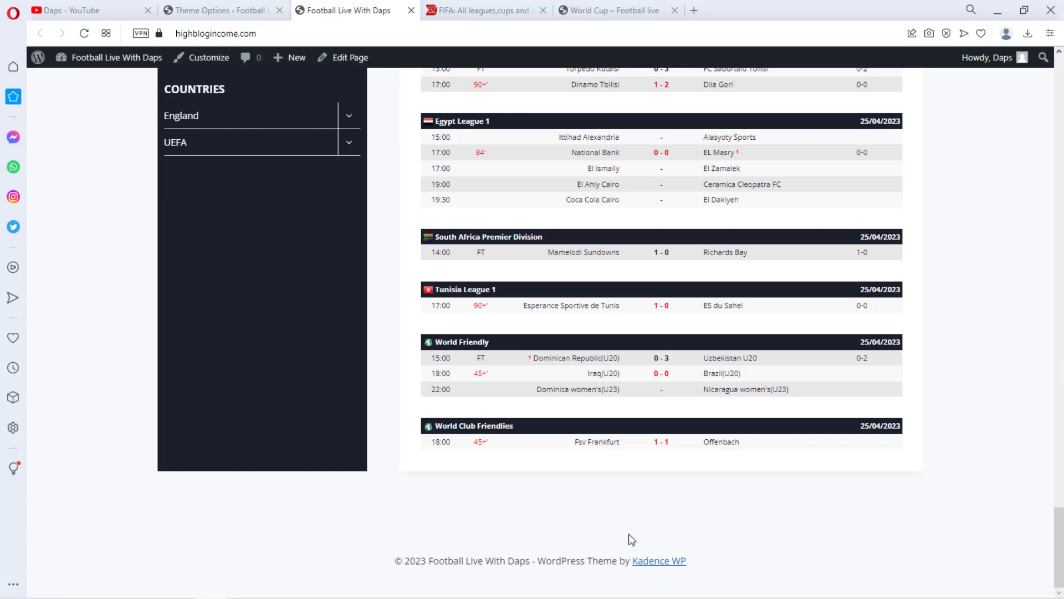
scroll(951, 388, up, 12)
click(616, 11)
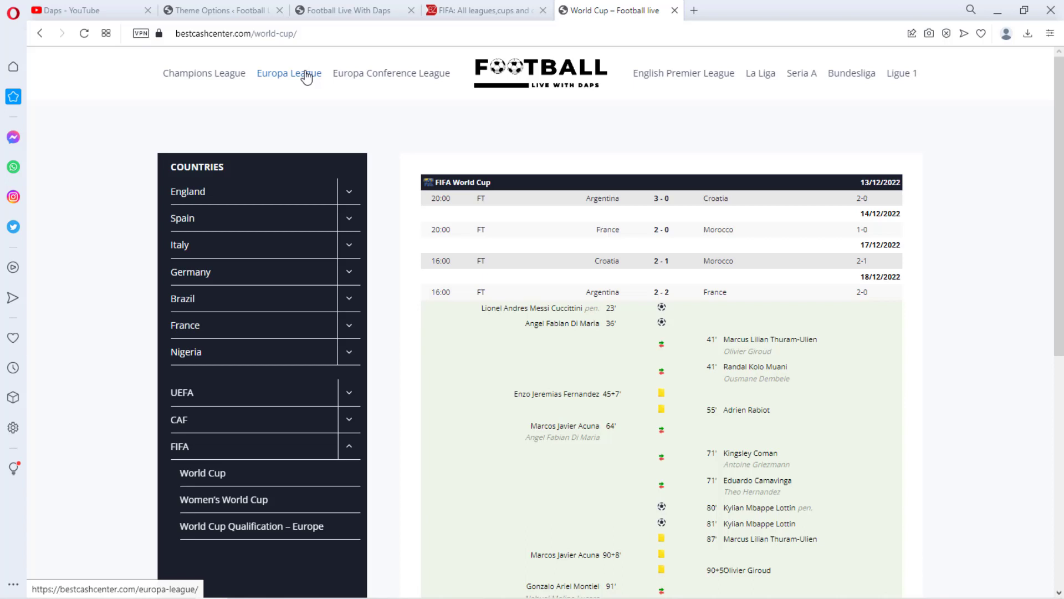
Open the Customizer and add the Secondary Navigation to the left section of the header's main row
click(219, 10)
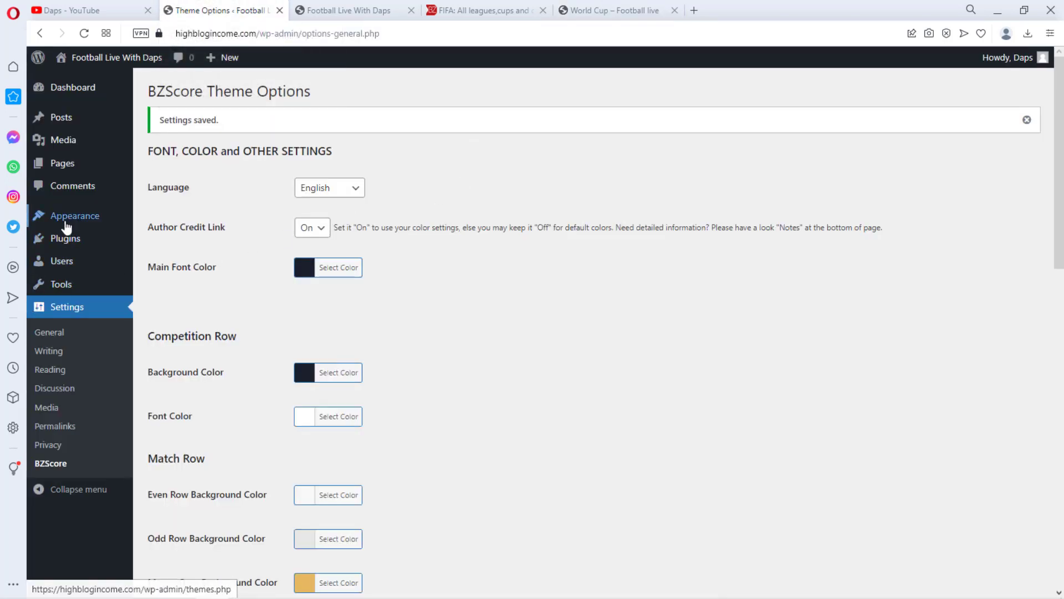
mouse_move(84, 219)
click(152, 242)
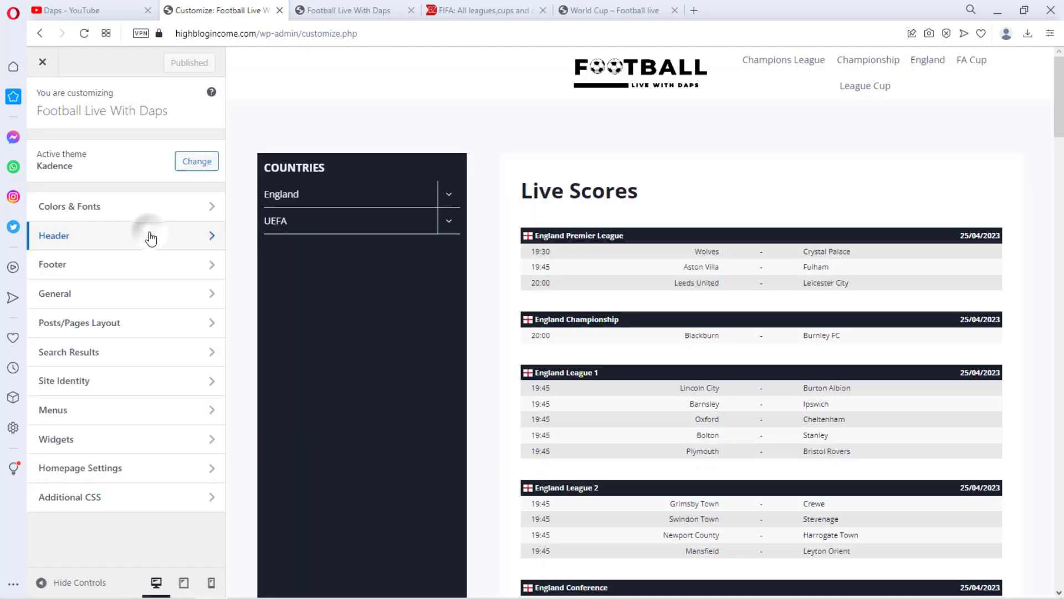
click(150, 240)
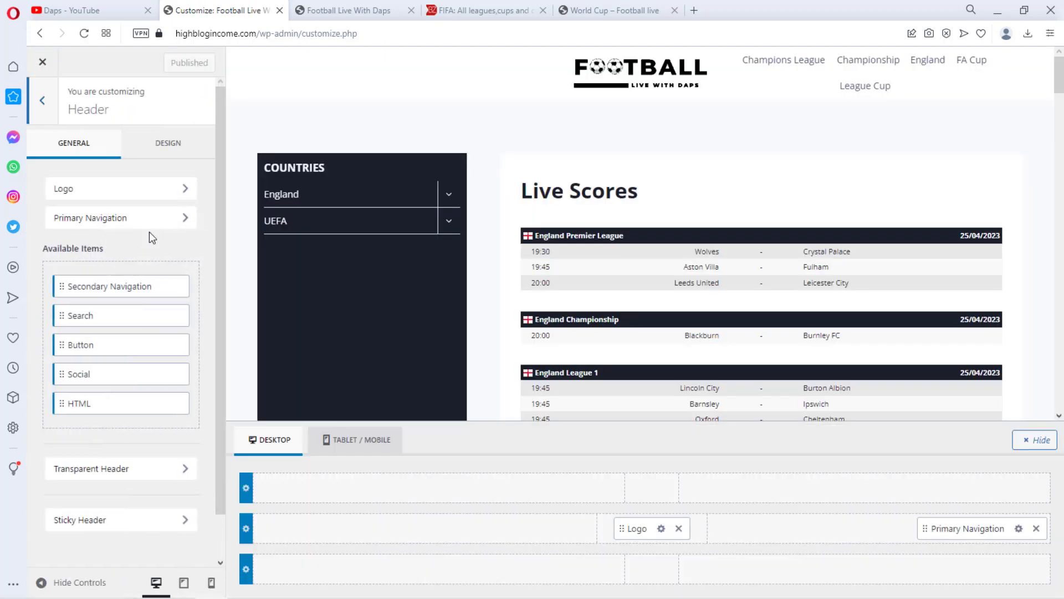
scroll(772, 409, down, 1)
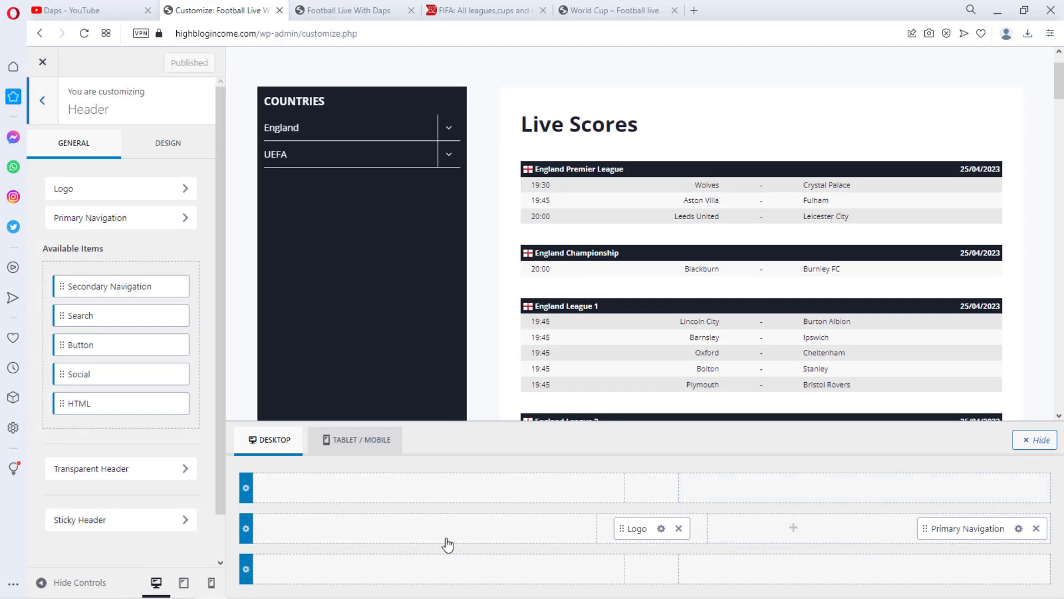
click(398, 530)
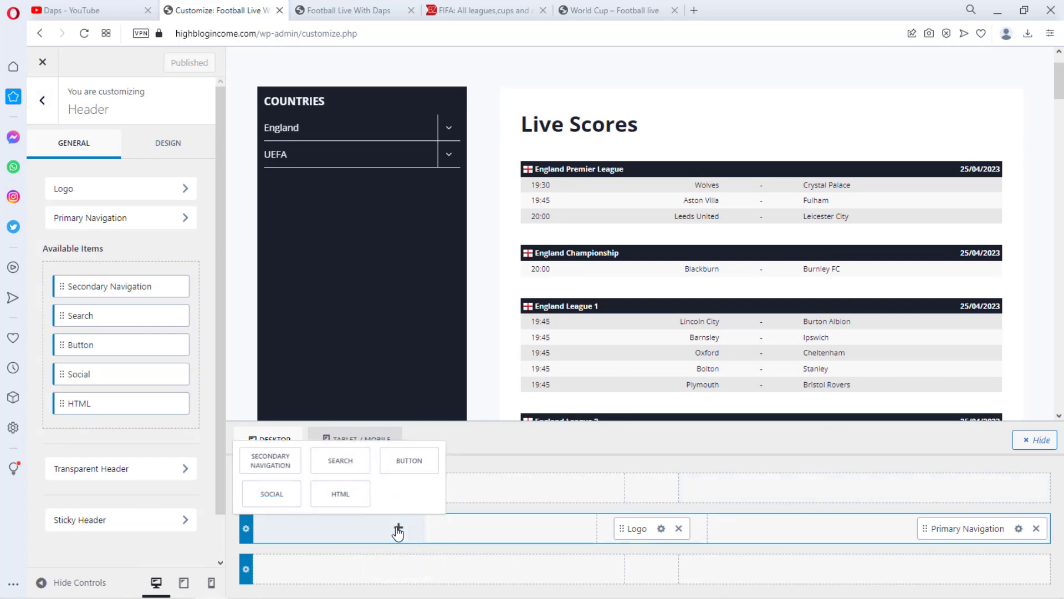
click(271, 461)
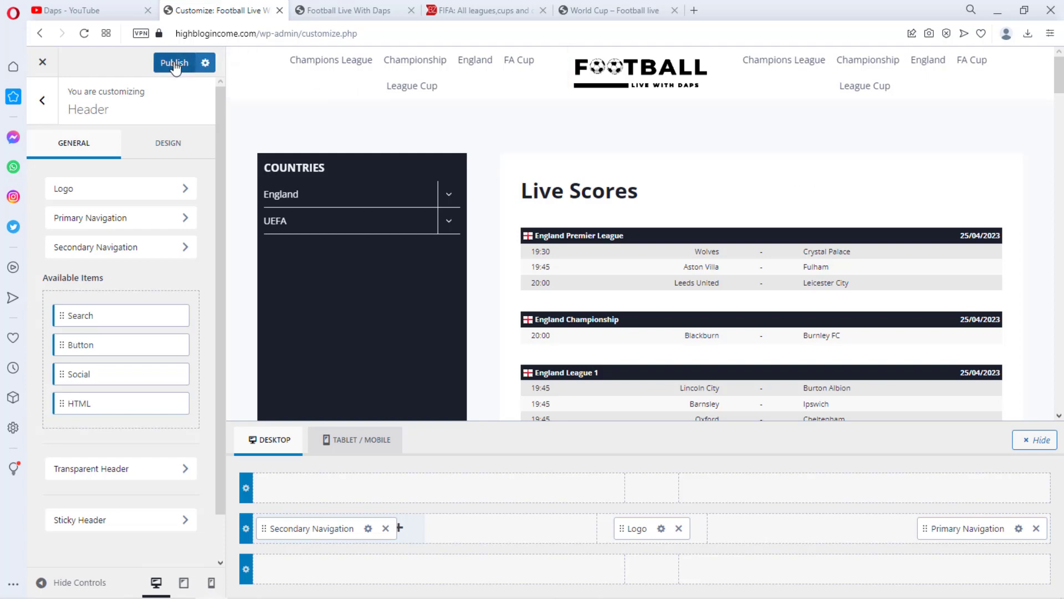
Remove the {theme-credit} placeholder from the footer copyright text and publish the Customizer changes
click(42, 101)
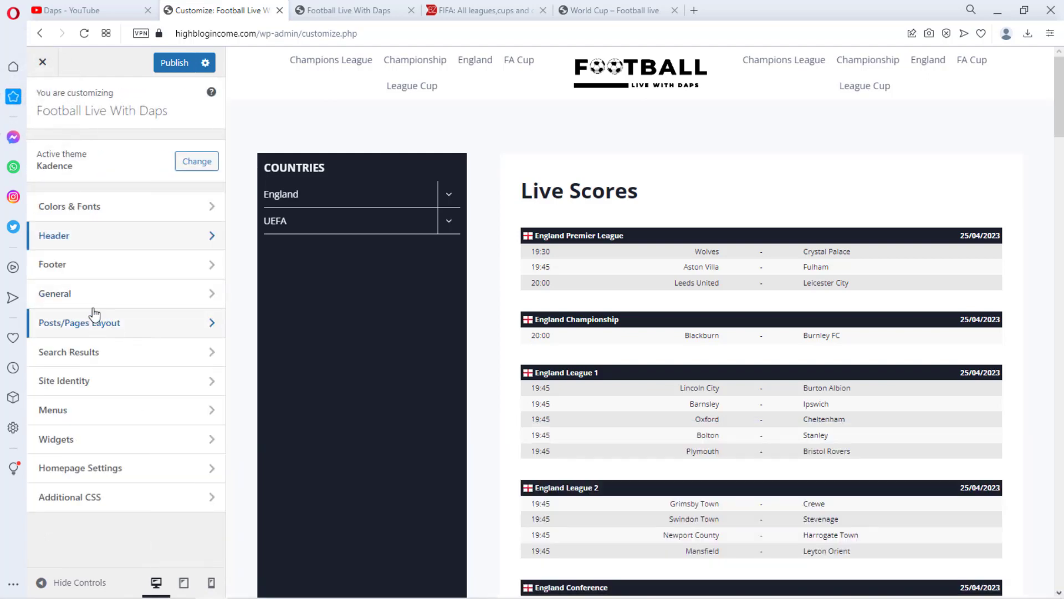
click(86, 266)
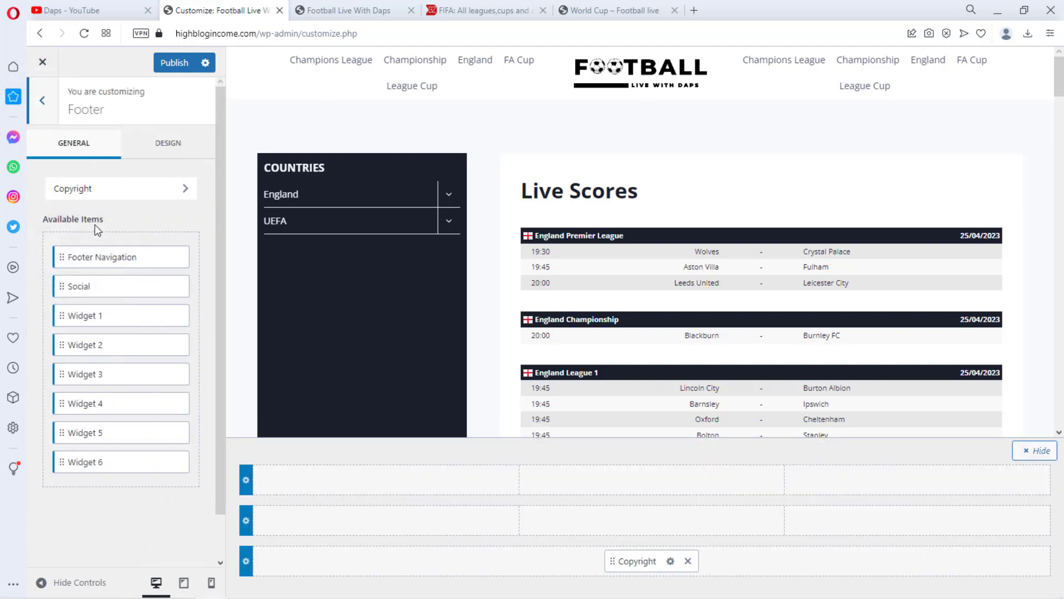
click(94, 193)
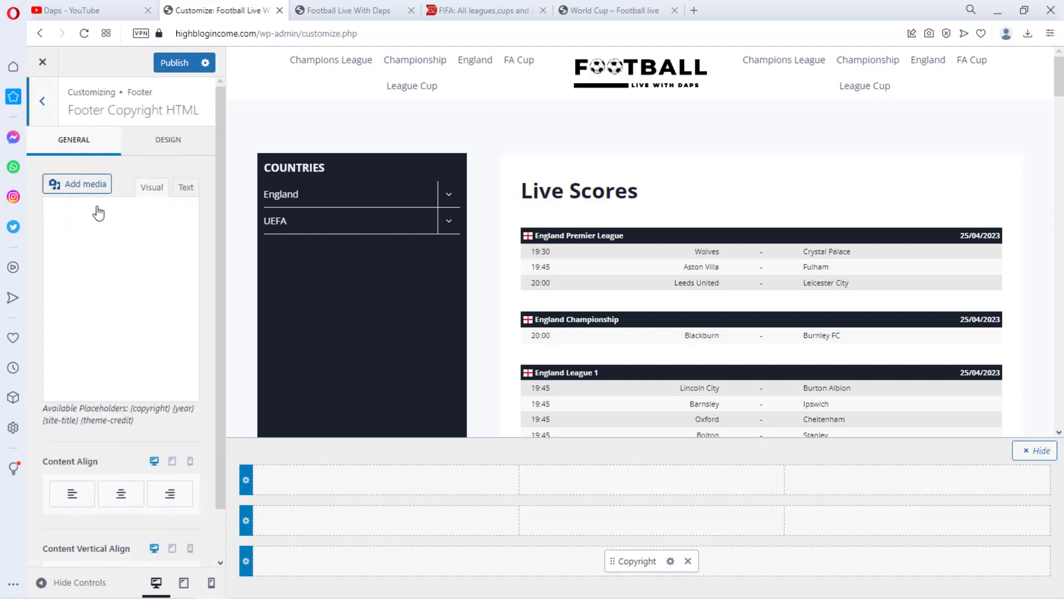
drag(132, 265, 52, 263)
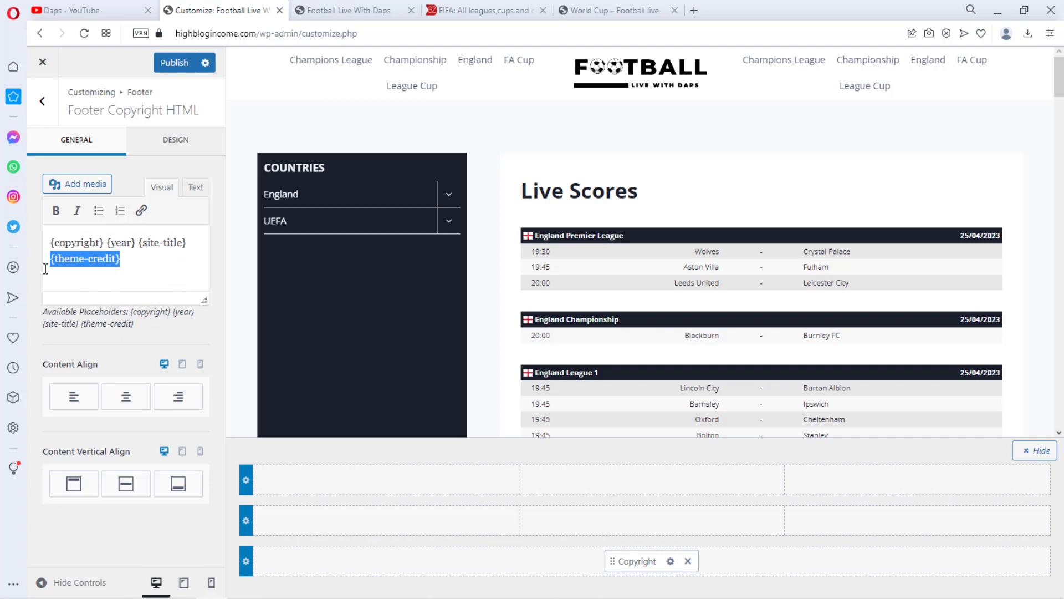
key(BackSpace)
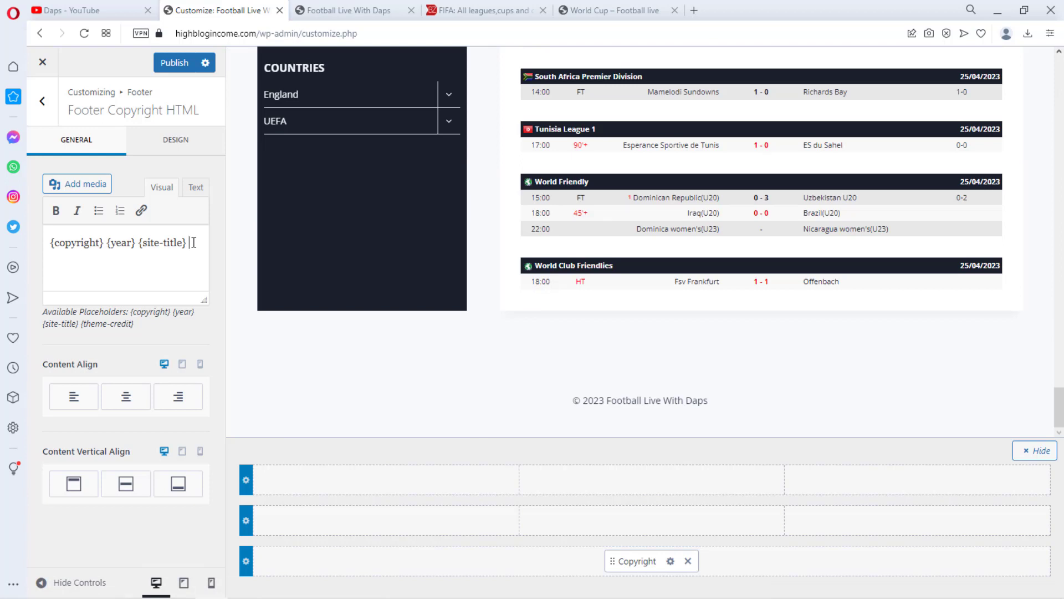
click(175, 63)
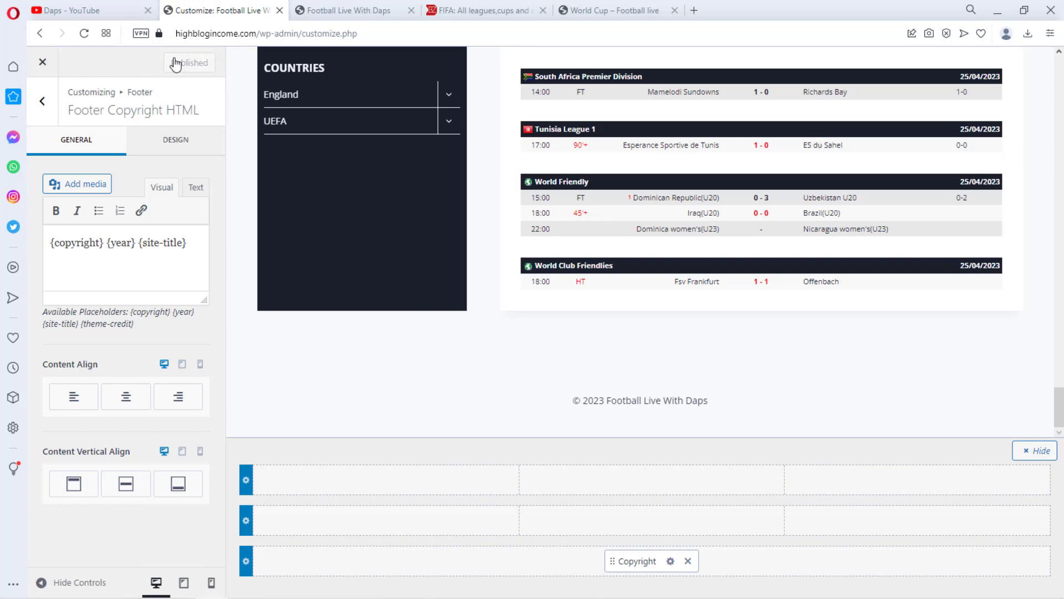
scroll(532, 166, up, 5)
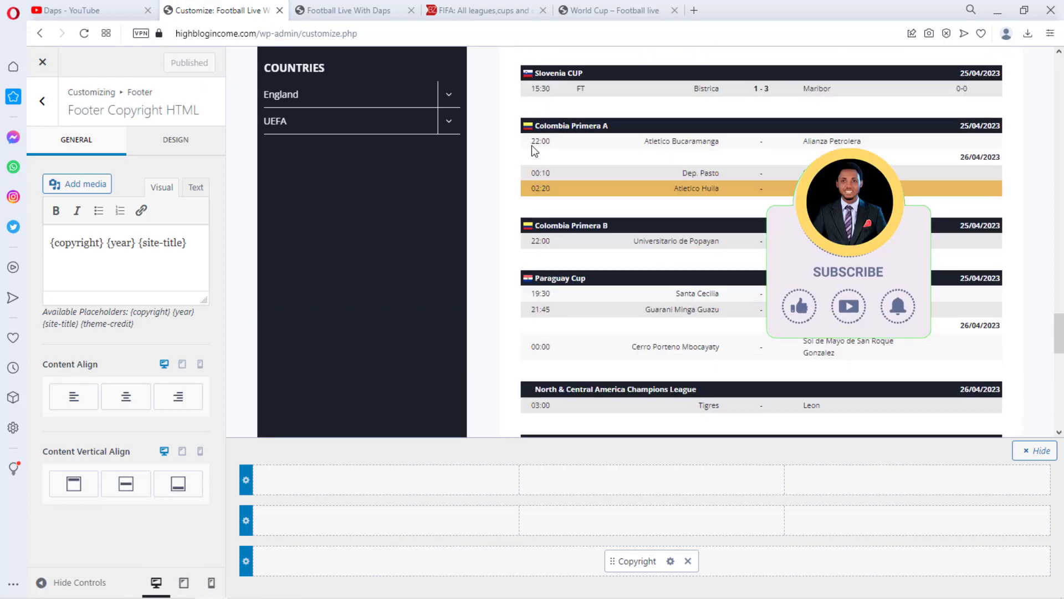
scroll(531, 145, up, 15)
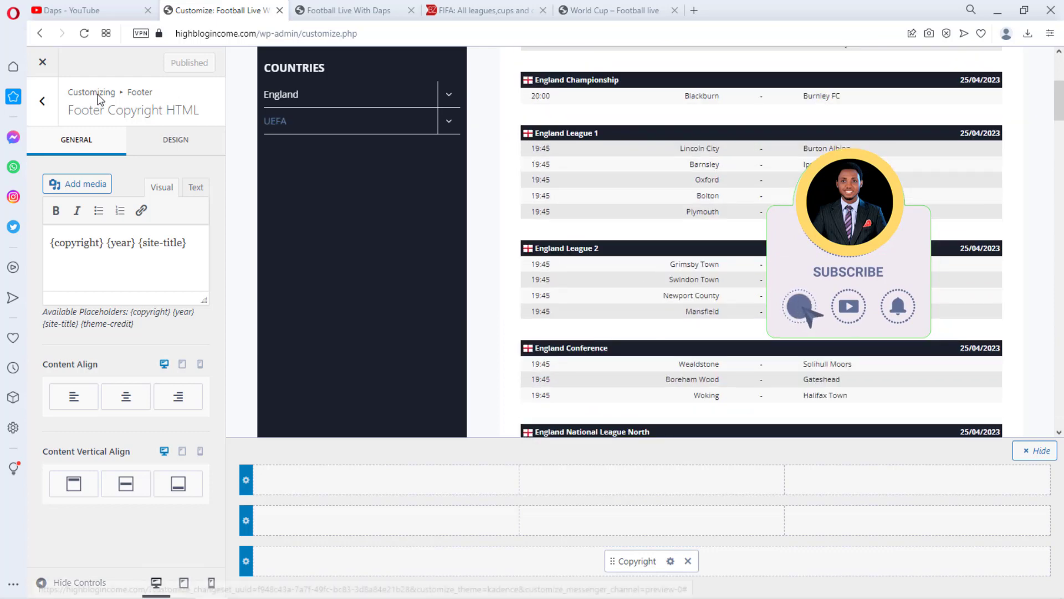
click(43, 62)
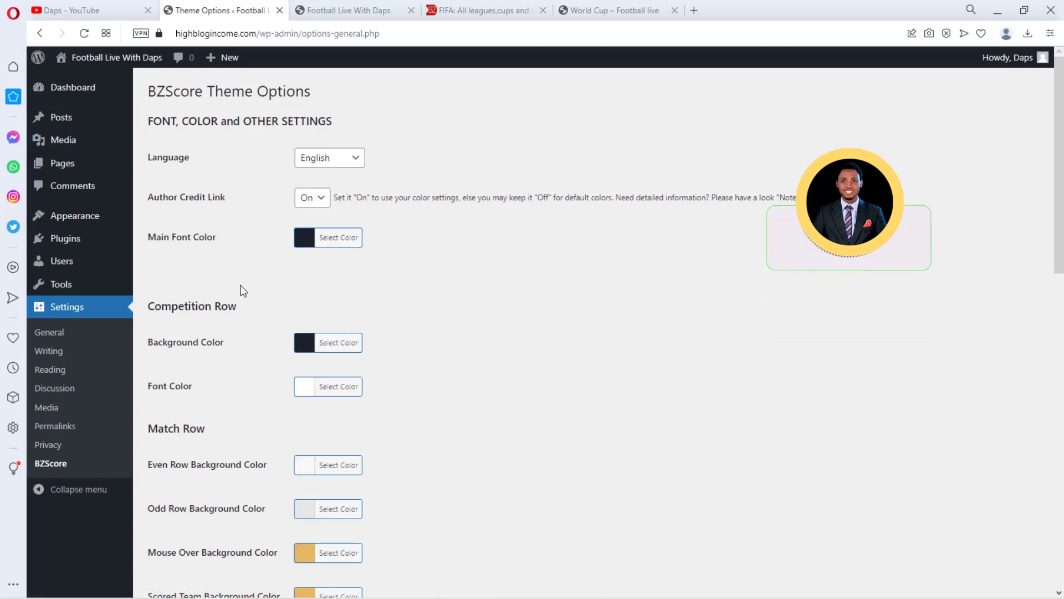
Create a new menu named Main Menu and assign it to the Primary display location
mouse_move(119, 219)
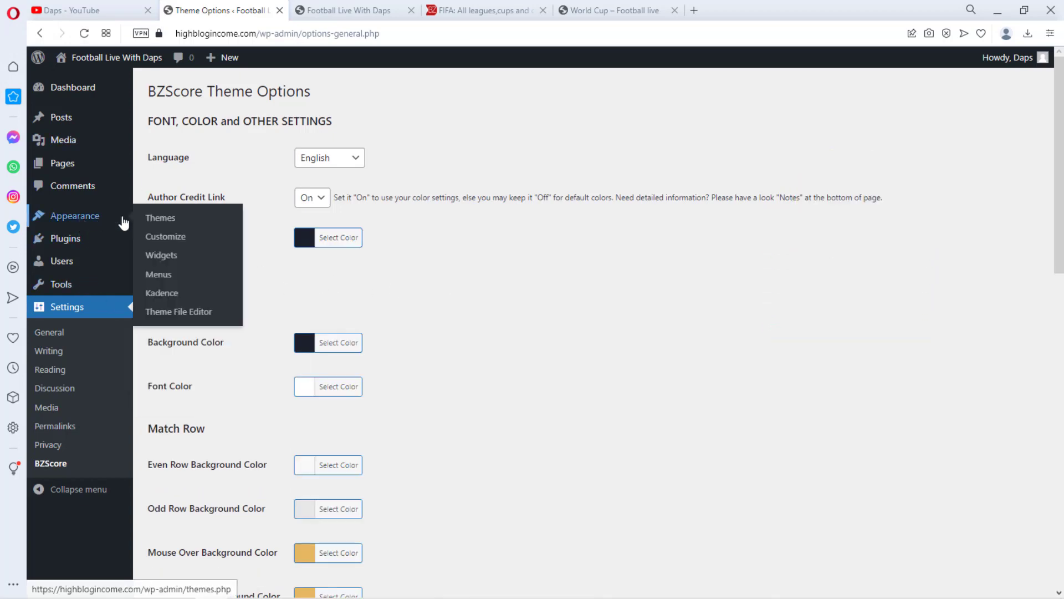
click(160, 277)
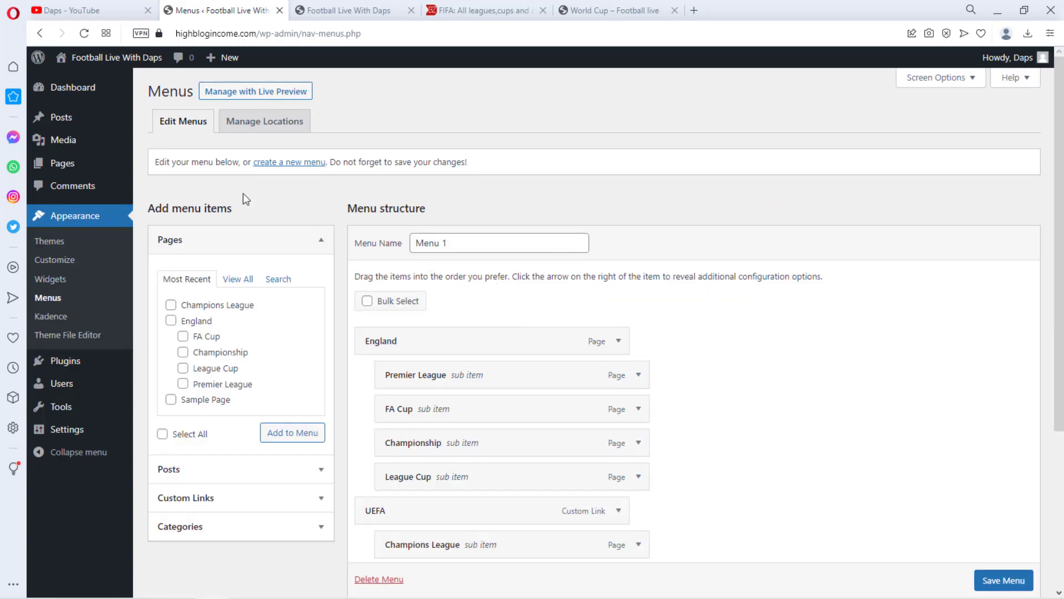
click(287, 164)
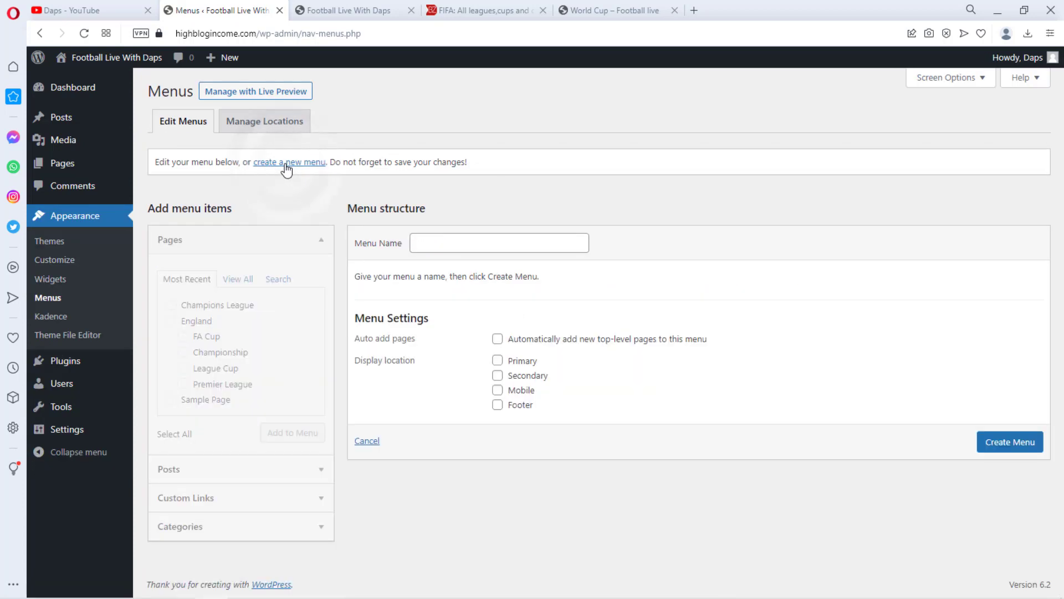
click(463, 247)
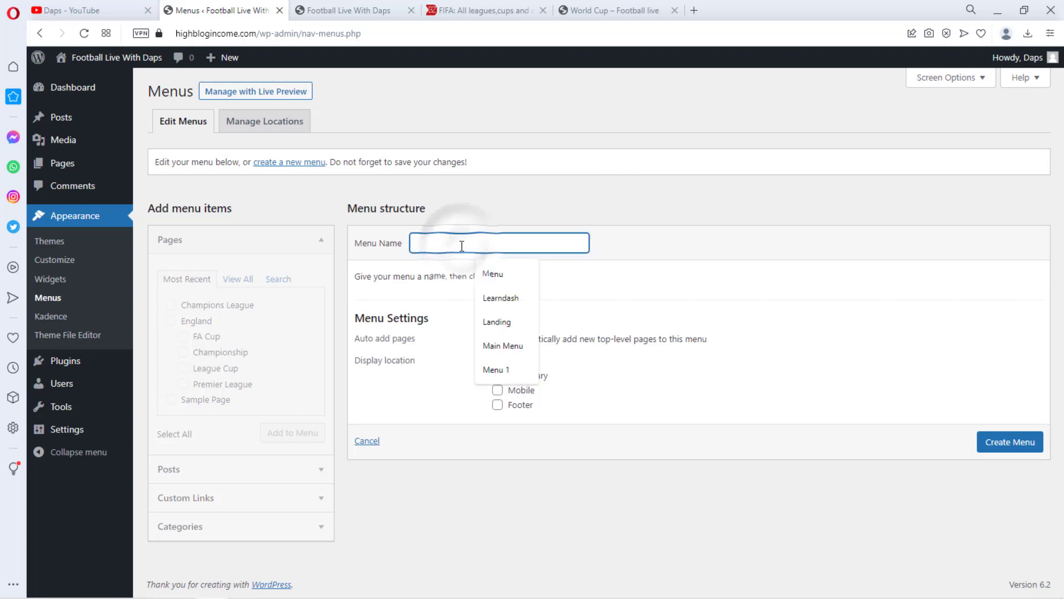
click(503, 346)
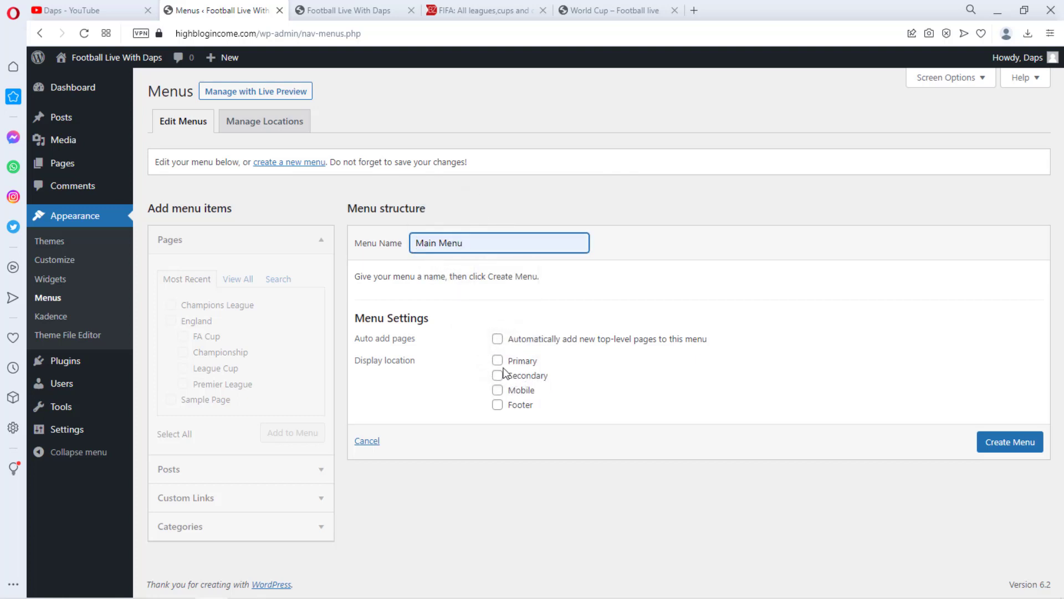
click(498, 361)
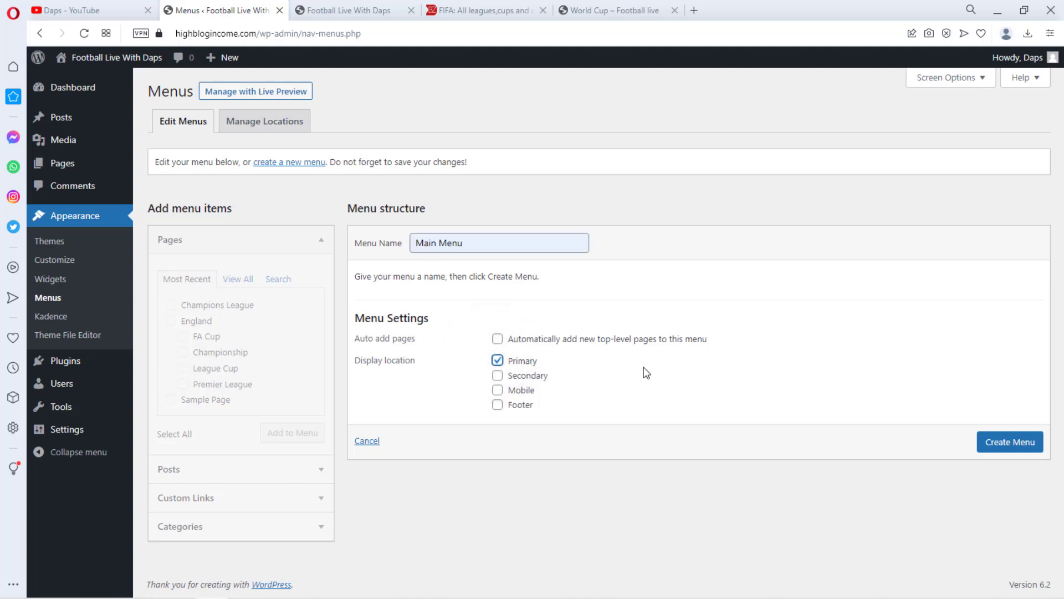
click(1026, 444)
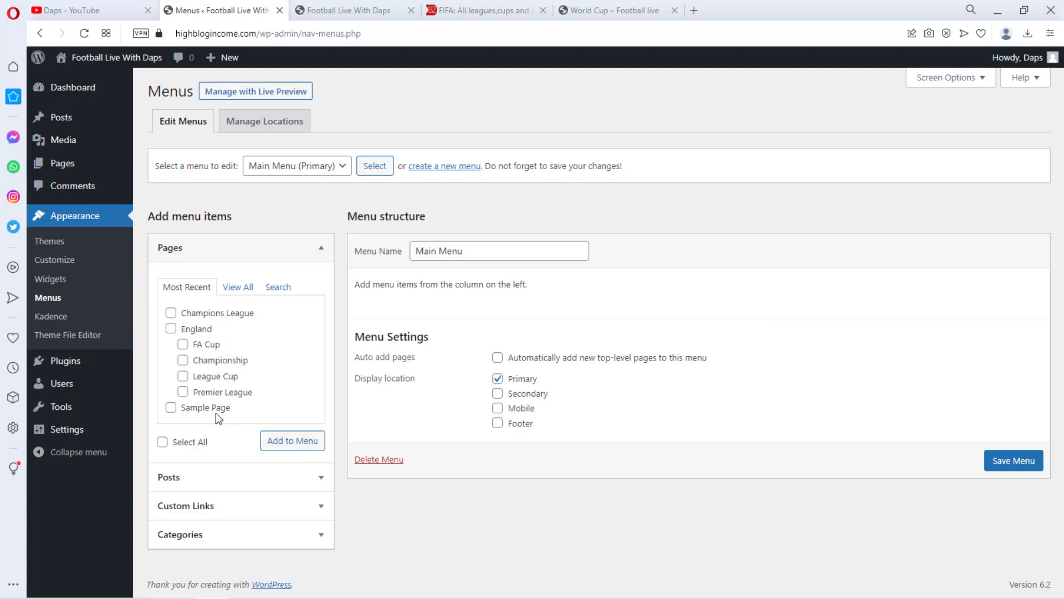
Add a custom link EPL with URL # to the Main Menu
click(316, 506)
click(240, 351)
text(#)
key(Tab)
text(EPL)
click(284, 409)
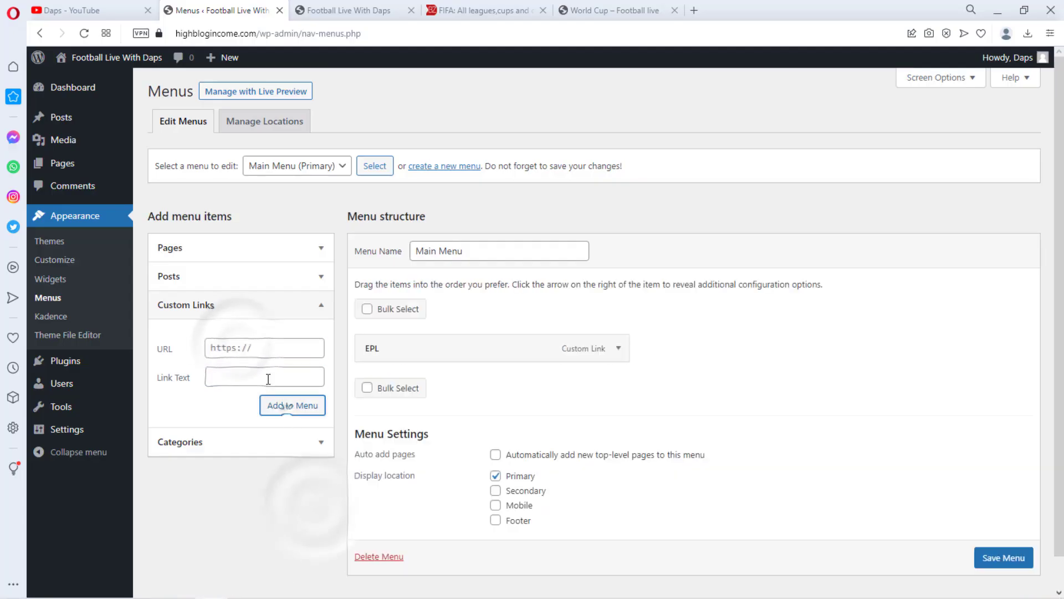
Add custom links Ligue 1 and La Liga, each with URL #, to the Main Menu
click(250, 349)
text(#)
key(Tab)
click(240, 349)
text(#)
key(Tab)
text(La Liga)
click(293, 405)
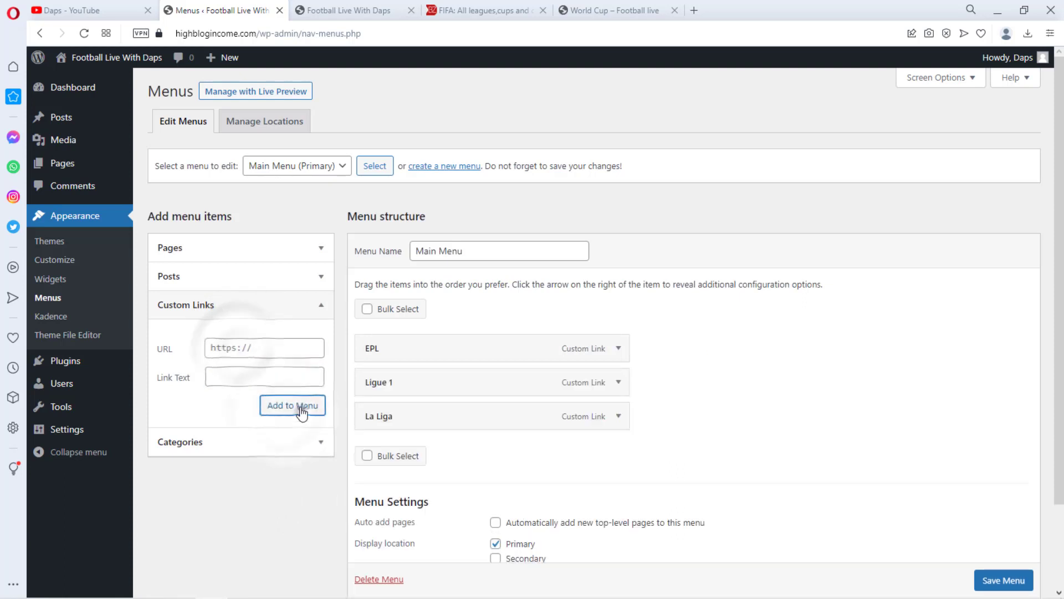
Add a Serie A custom link with URL # and save the Main Menu
click(217, 343)
text(#Serie A)
key(Return)
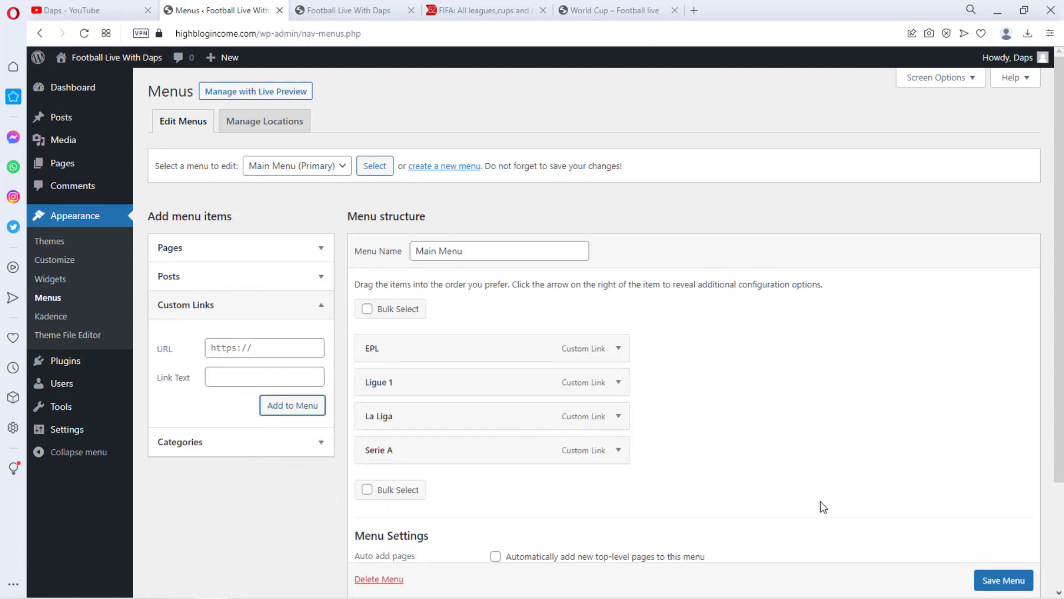
scroll(978, 564, down, 1)
click(1001, 579)
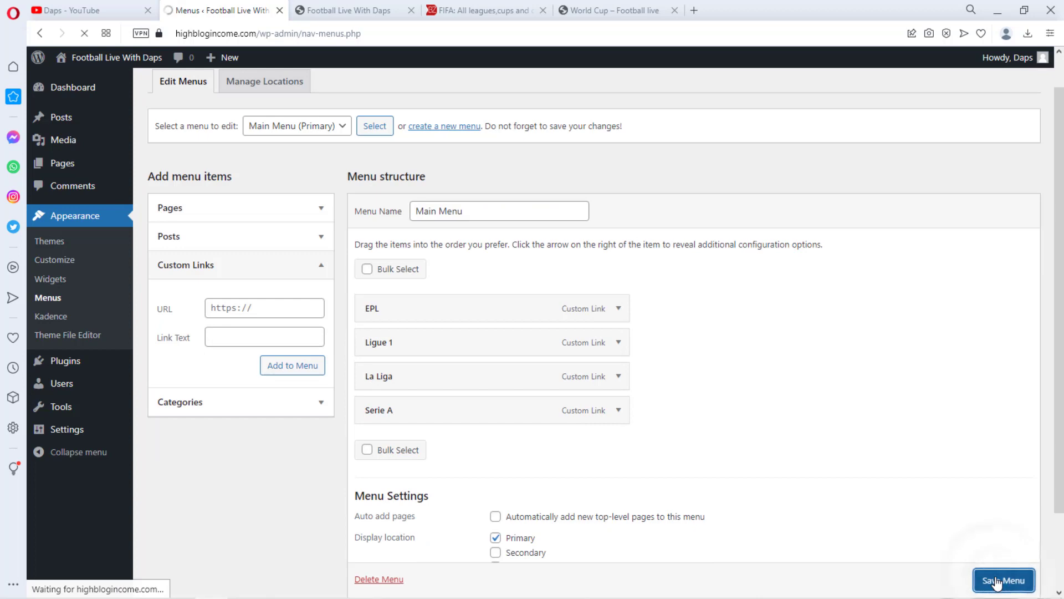
Create another new menu named Menu 2
click(444, 206)
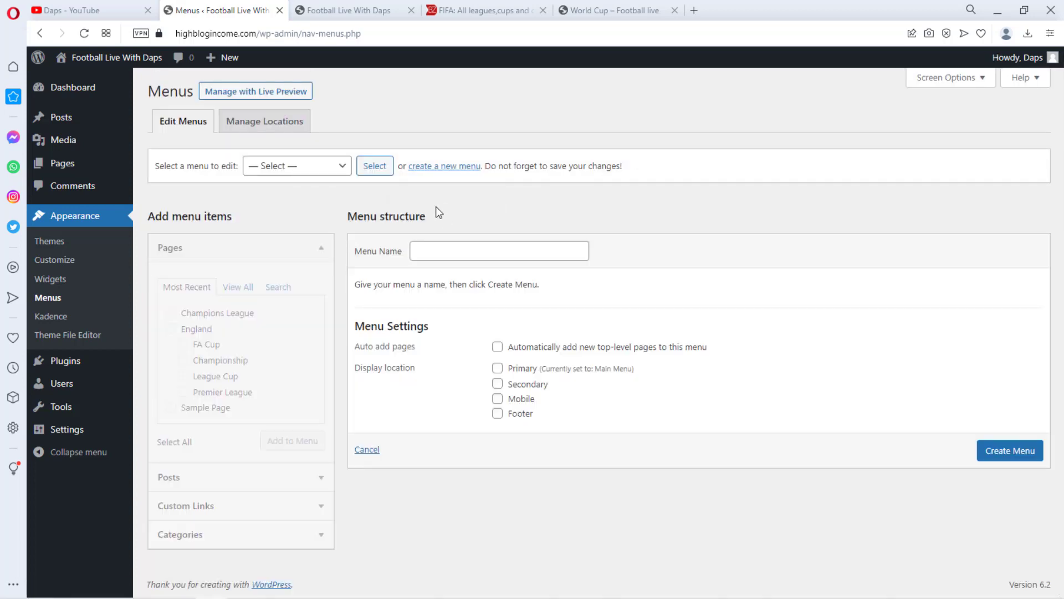
click(443, 254)
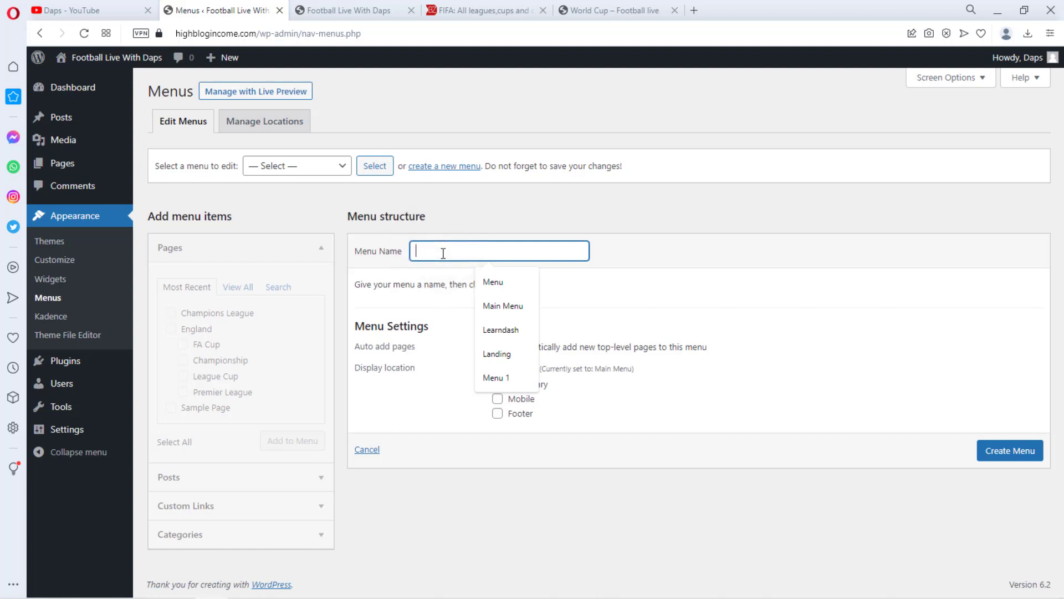
text(Menu 2)
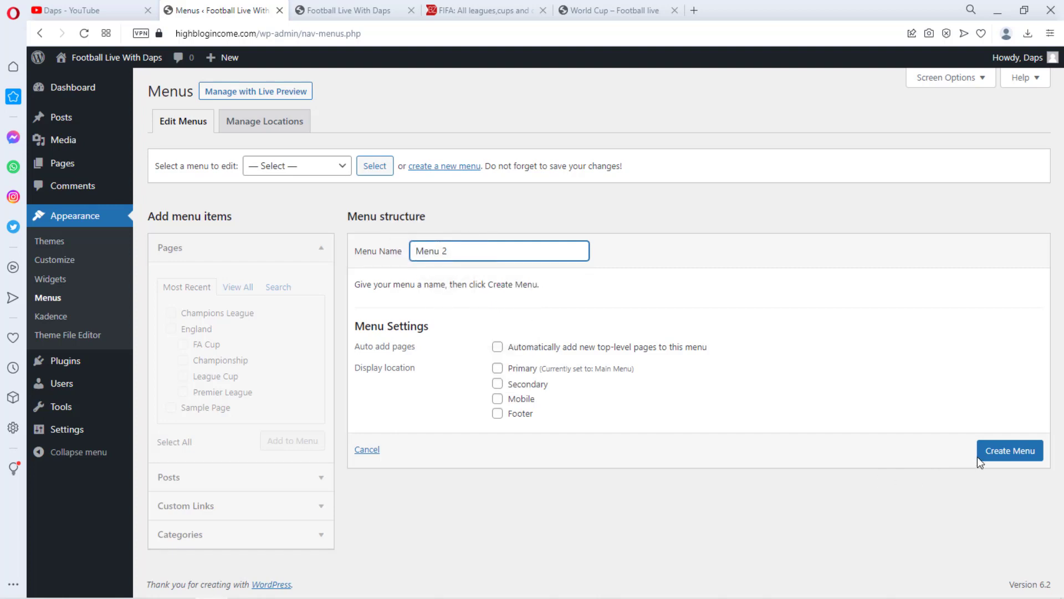
click(992, 453)
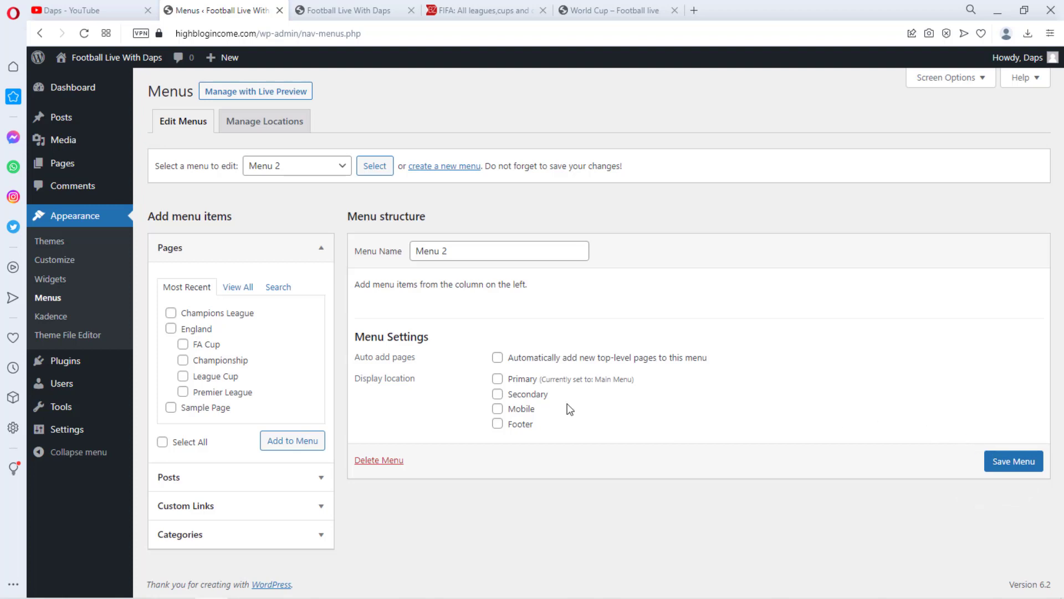
Add the Champions League page and a Europa League custom link with URL # to Menu 2
click(171, 312)
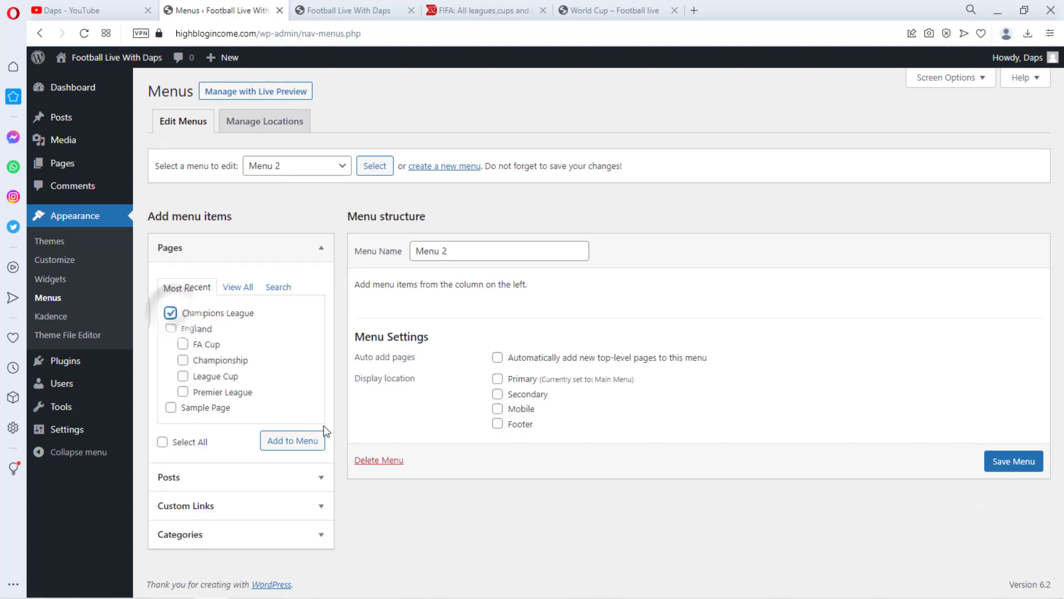
click(302, 444)
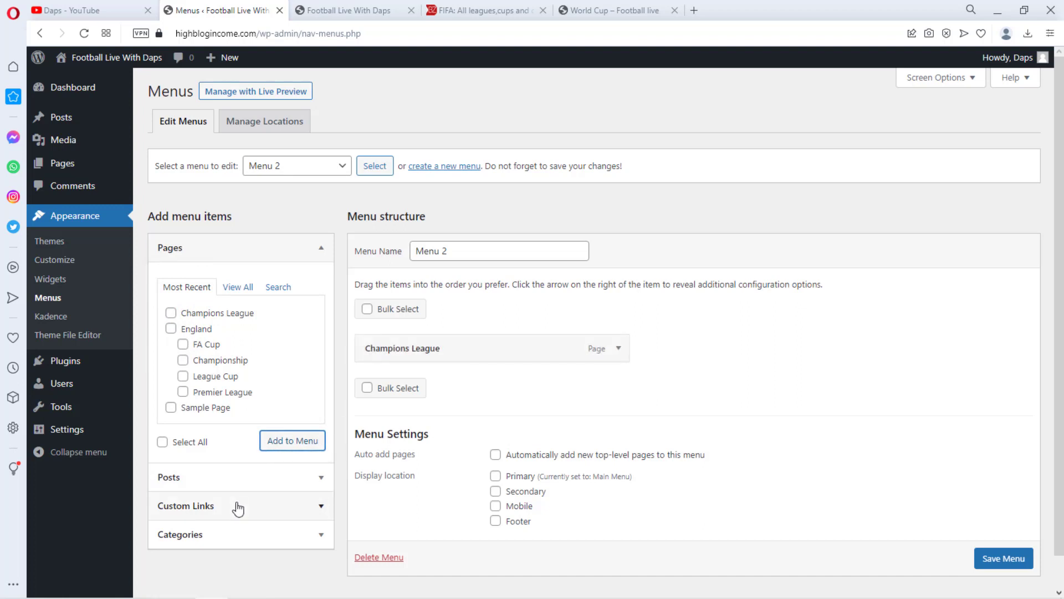
click(238, 506)
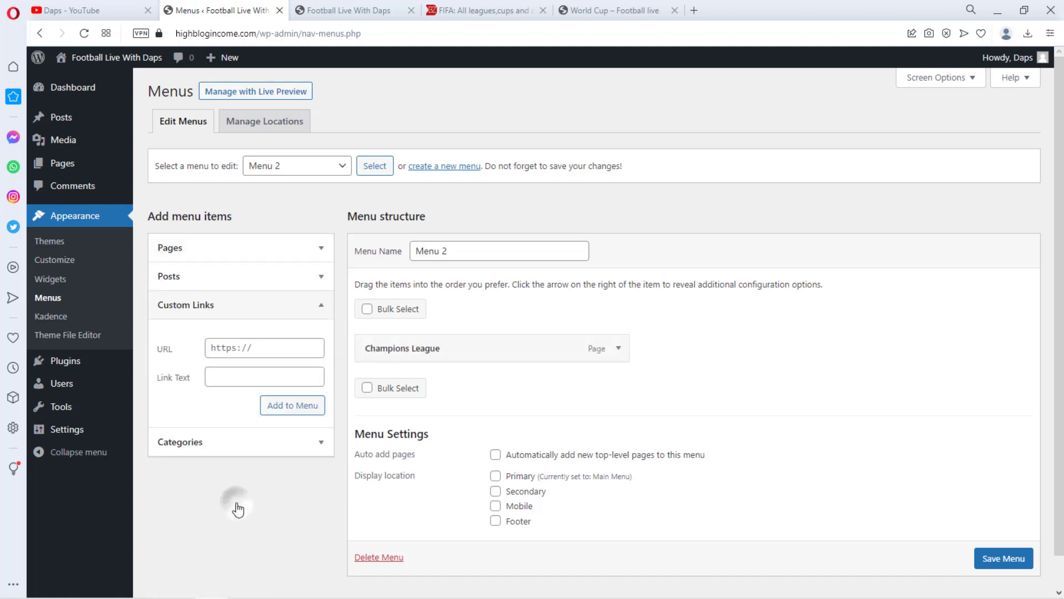
click(233, 347)
text(#)
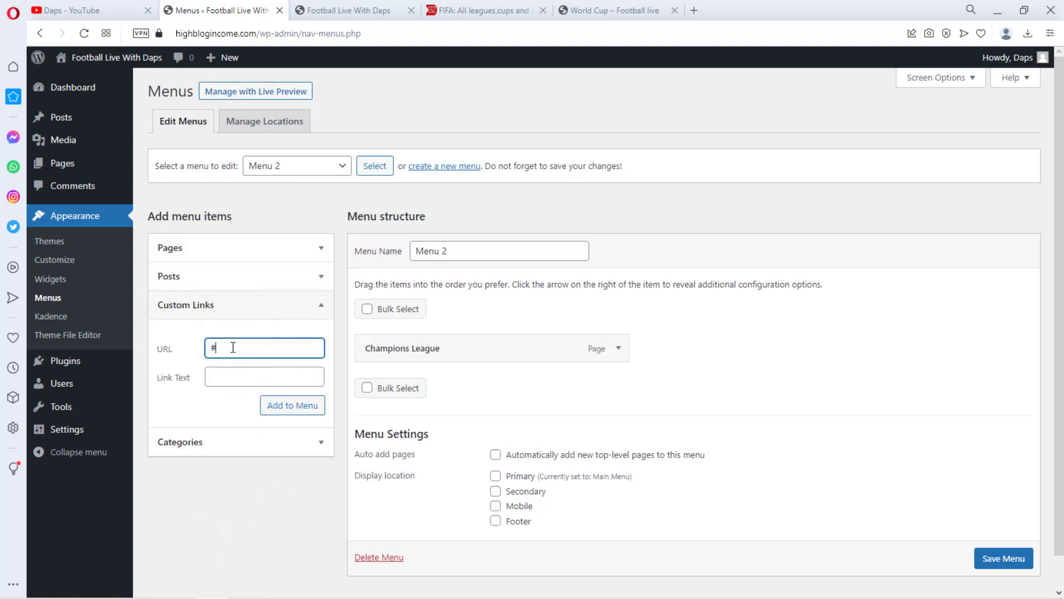
click(214, 376)
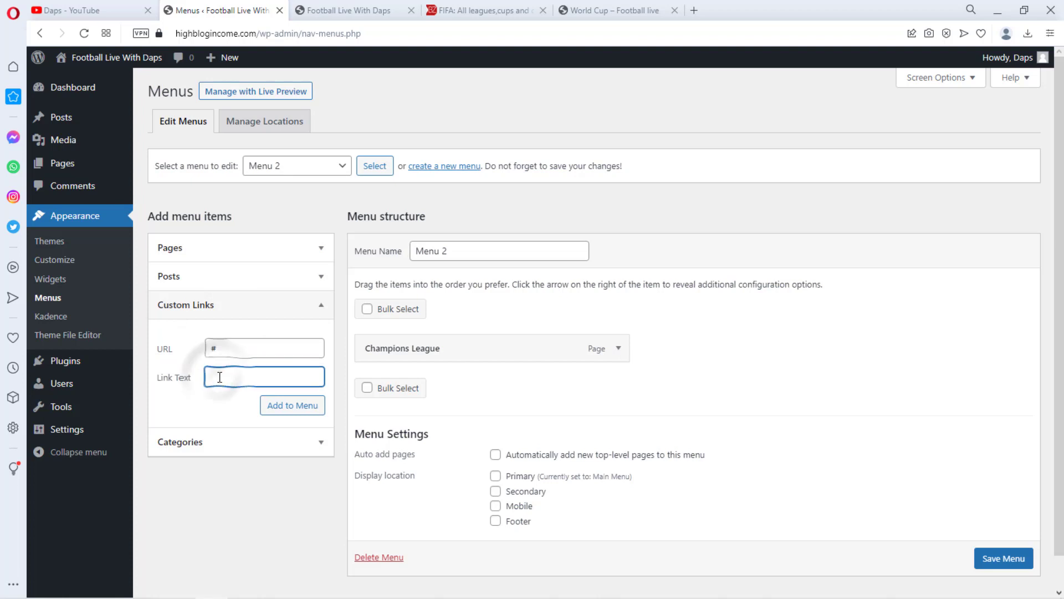
text(Eu)
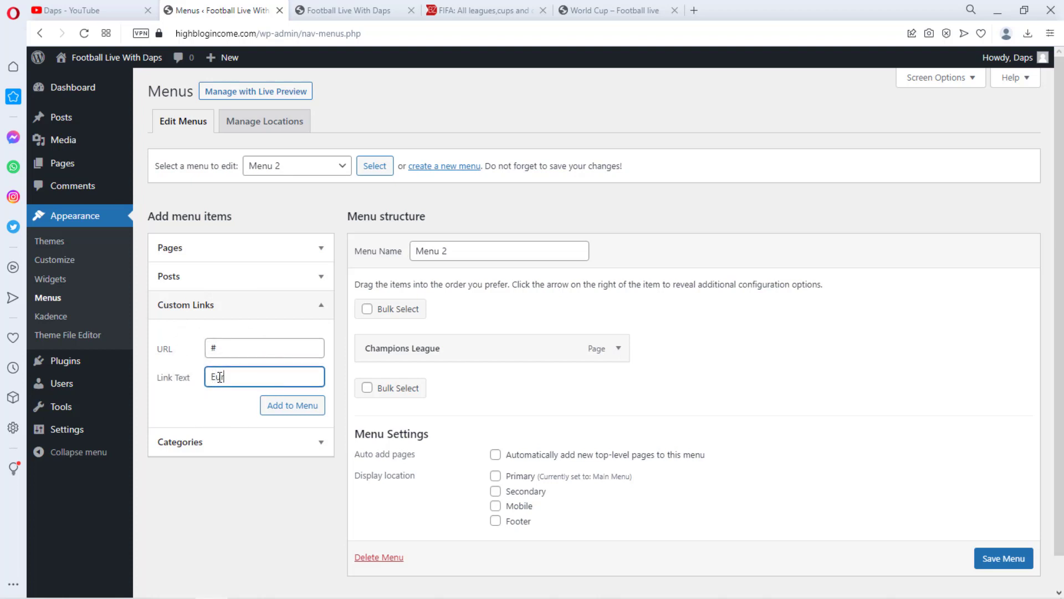
text(ropa League)
click(279, 406)
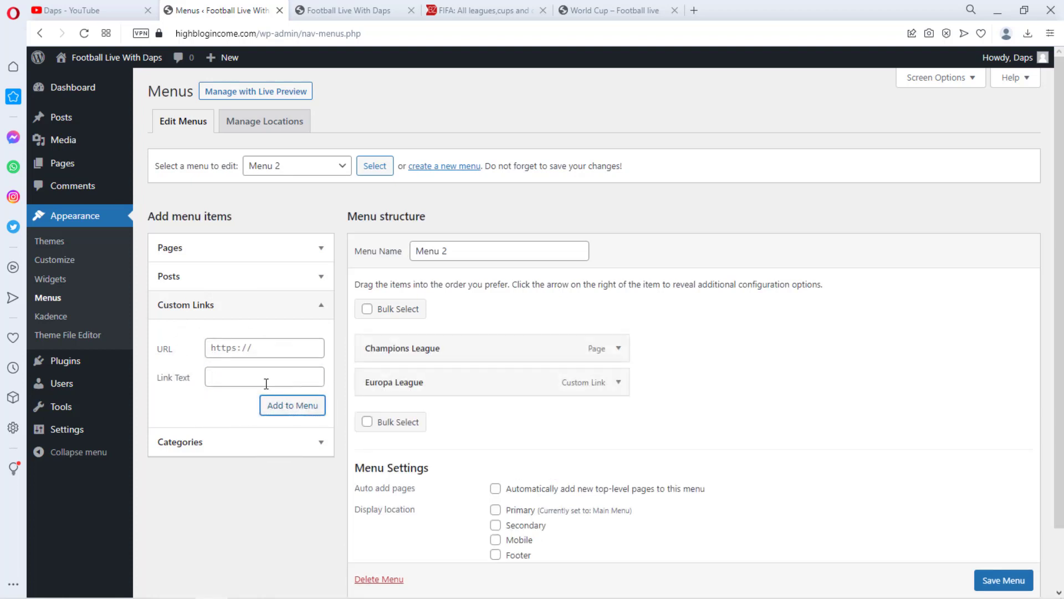
Add a World Cup custom link with URL # to Menu 2 and save the menu
click(243, 348)
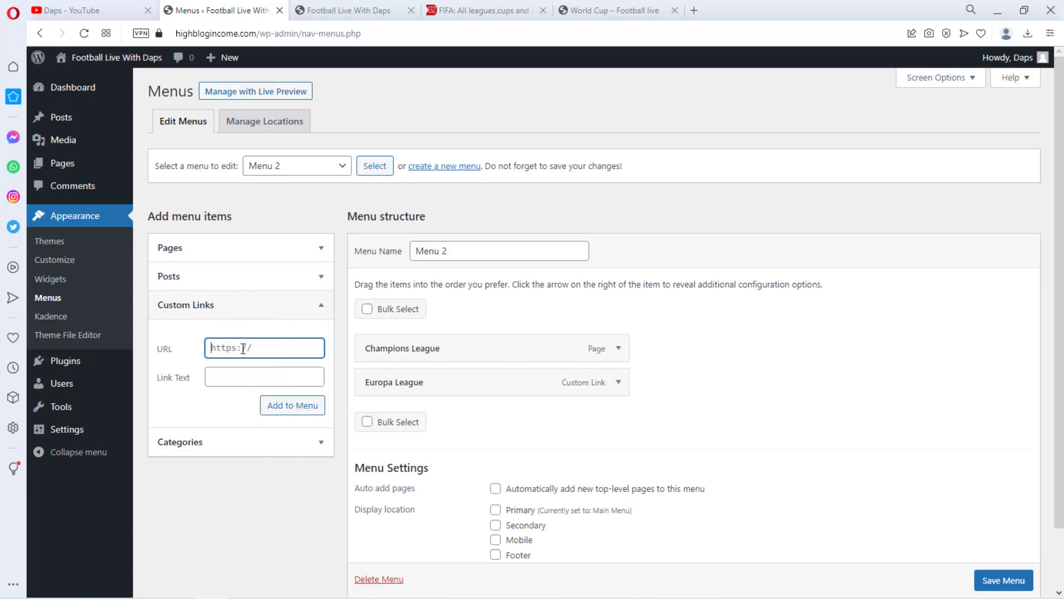
click(225, 379)
text(Wor)
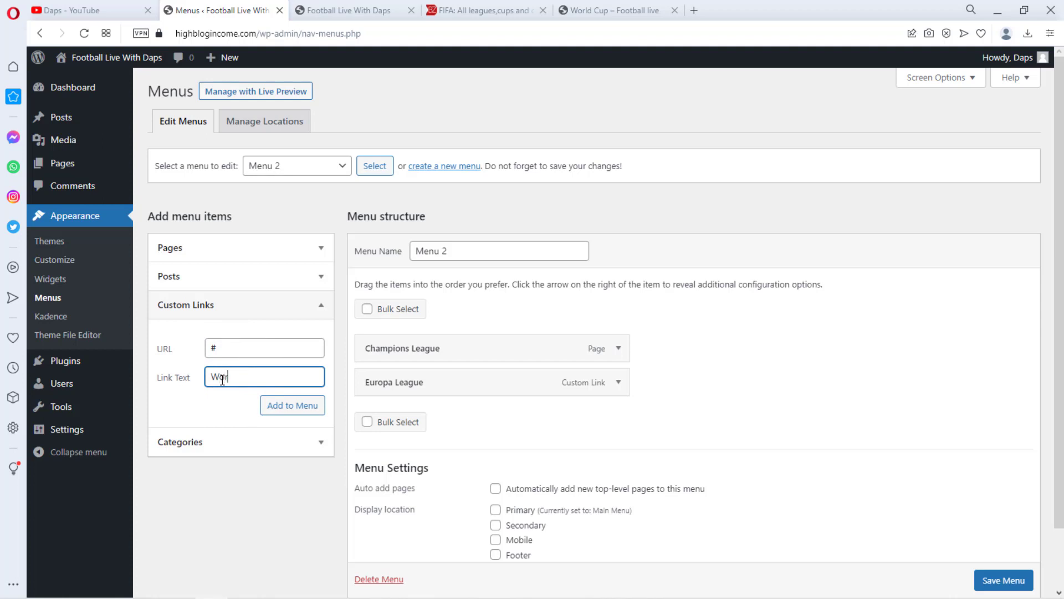
text(ld Cup)
click(271, 408)
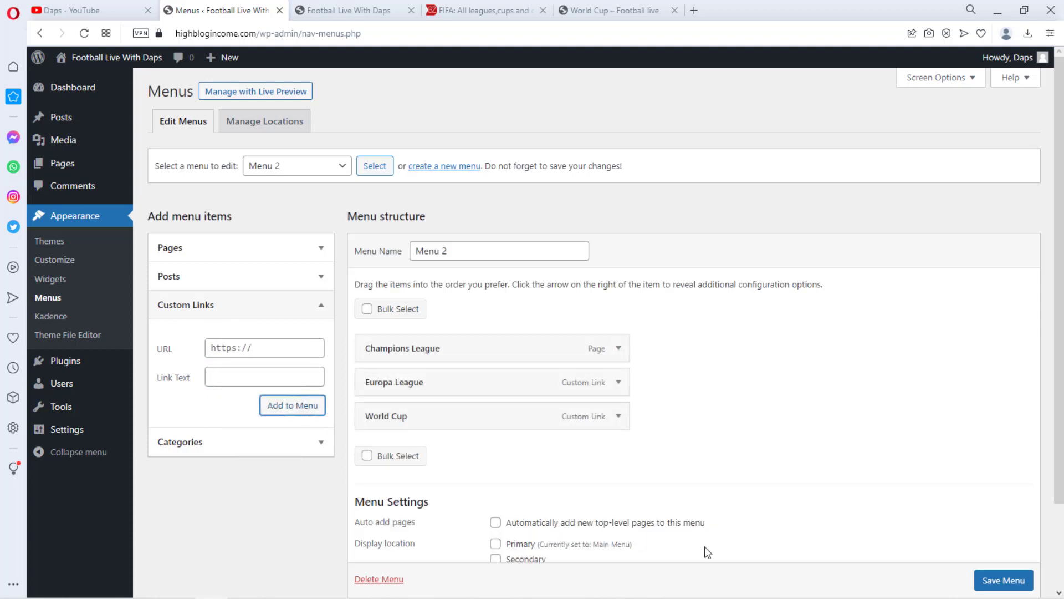
click(1004, 581)
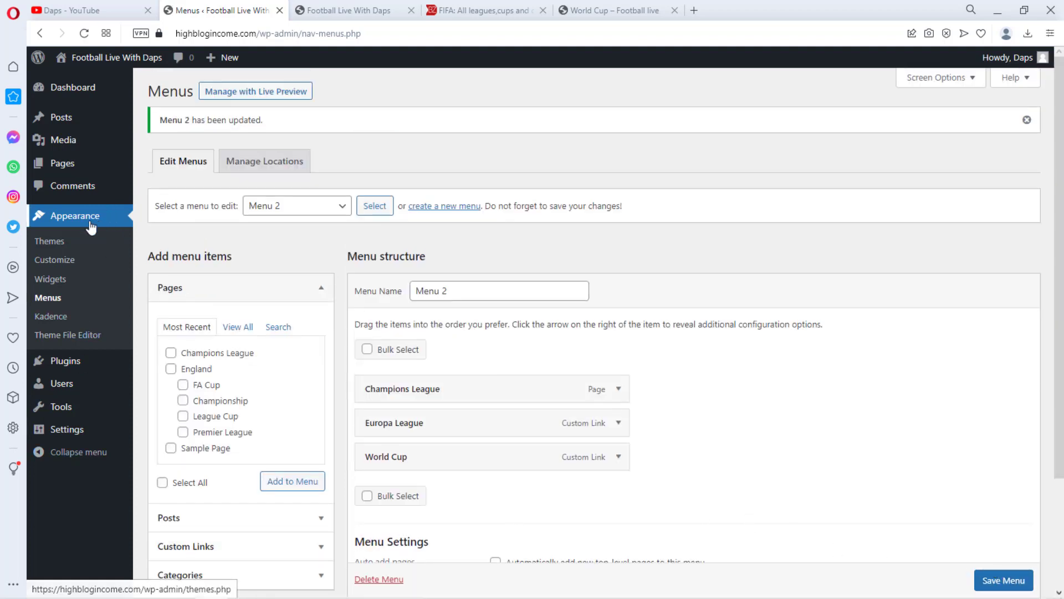
In the Customizer, set the header's Secondary Navigation menu location to Menu 2 and publish
click(69, 262)
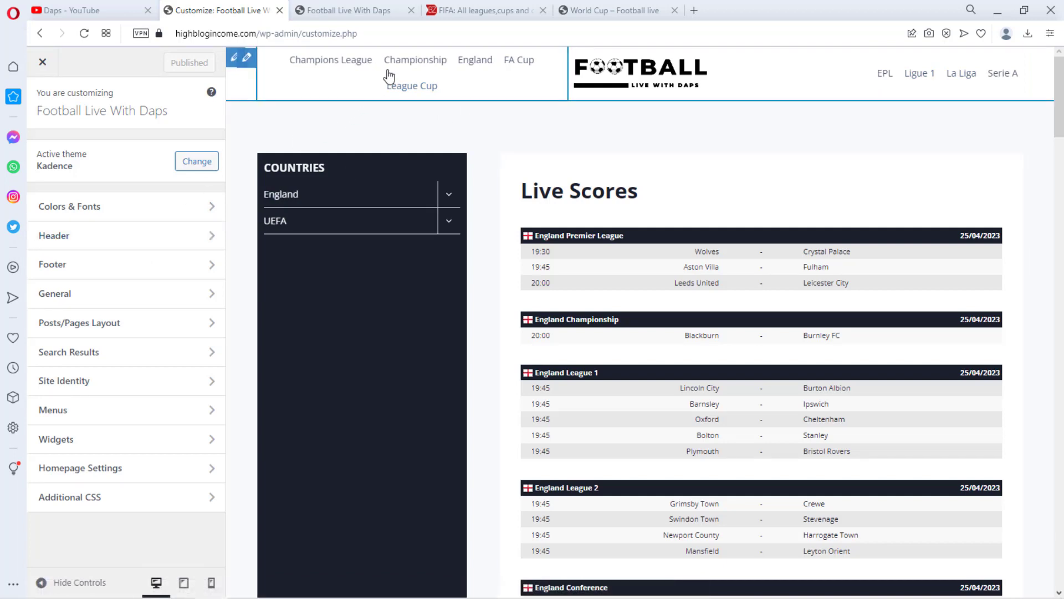
click(81, 235)
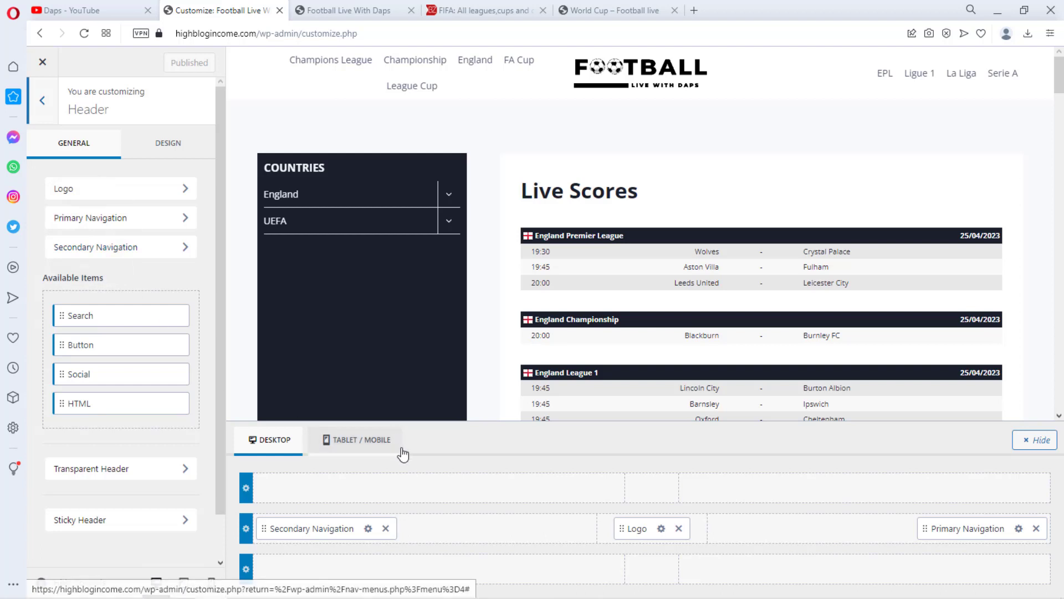
click(369, 529)
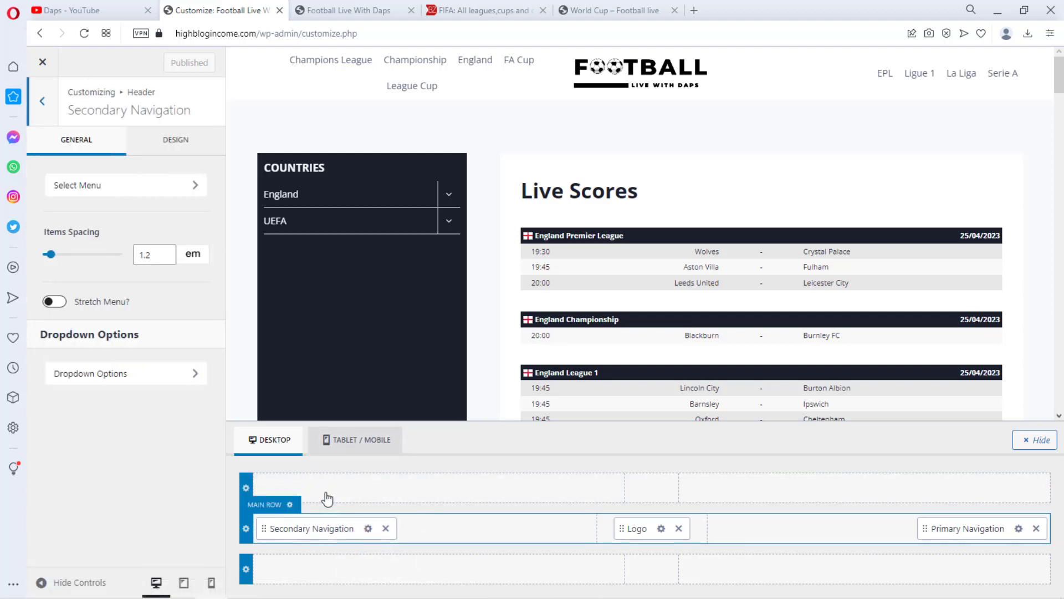
click(118, 192)
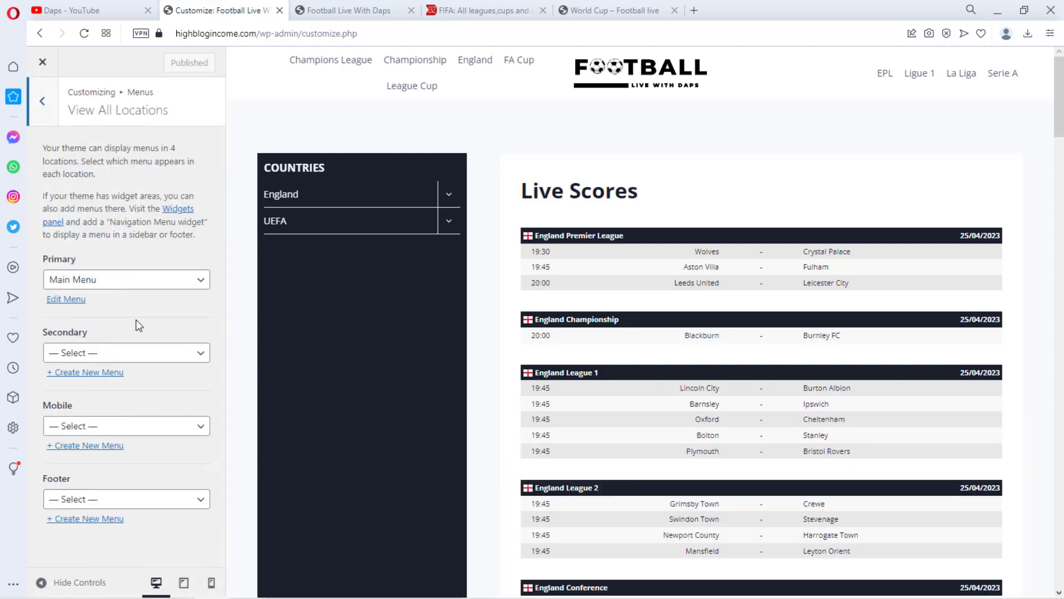
click(156, 353)
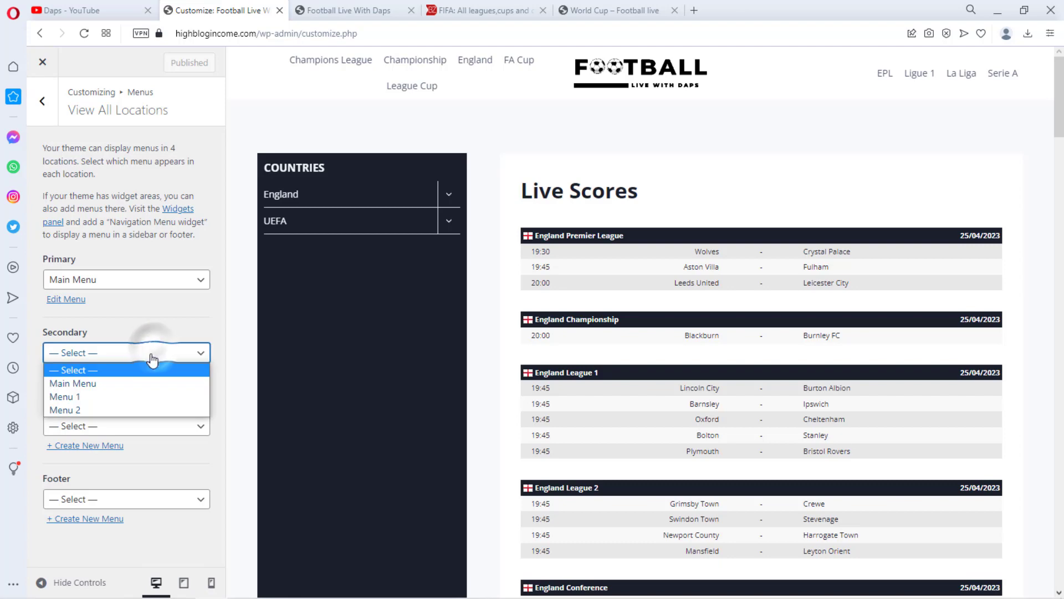
click(79, 410)
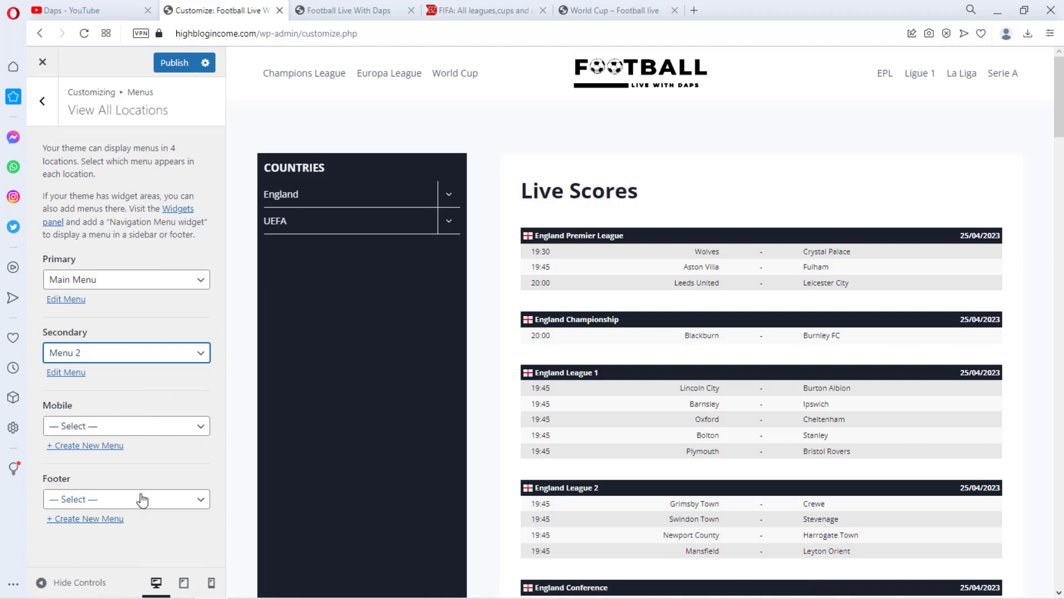
click(179, 63)
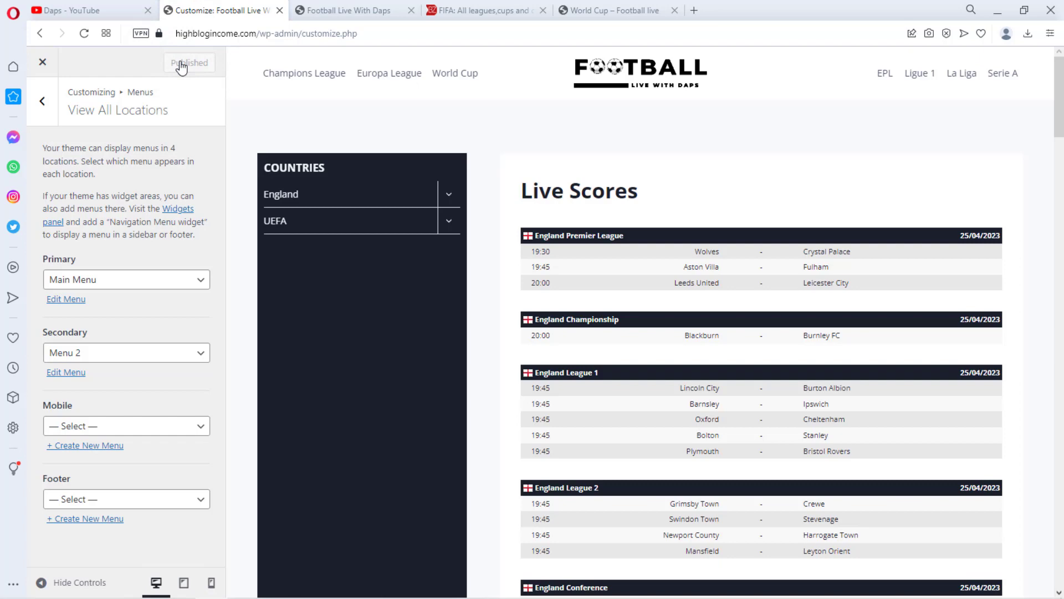
Reload the live site to review the new header menus and scores, then open the reference World Cup page
click(325, 11)
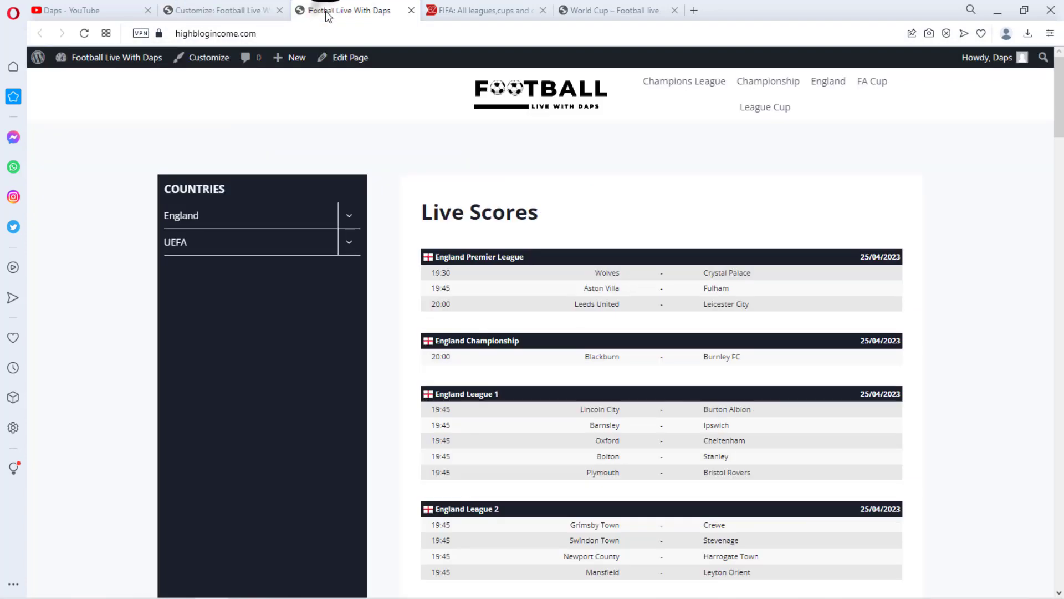
click(84, 33)
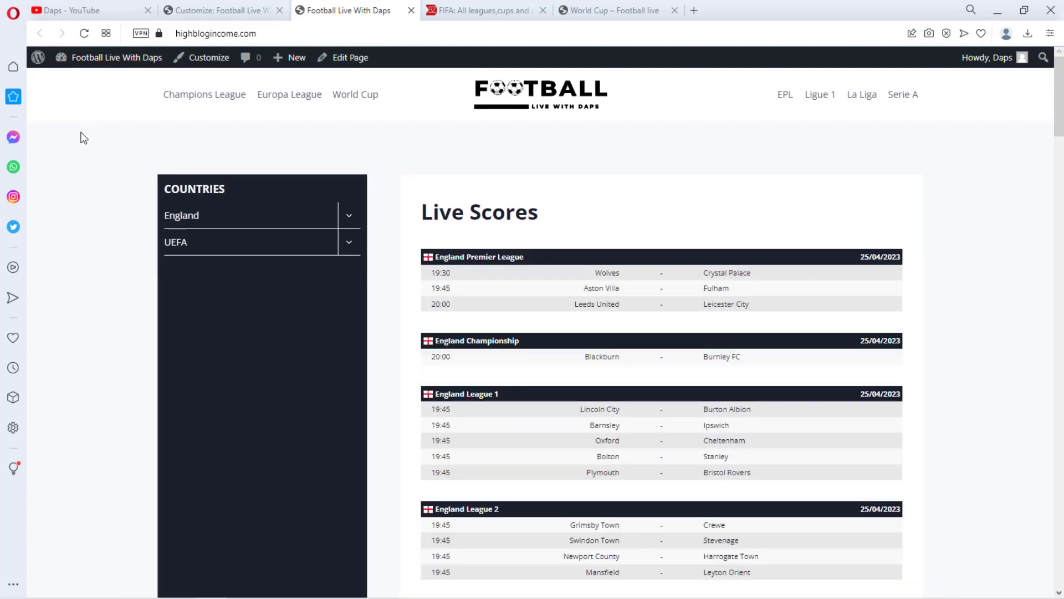
scroll(965, 244, down, 20)
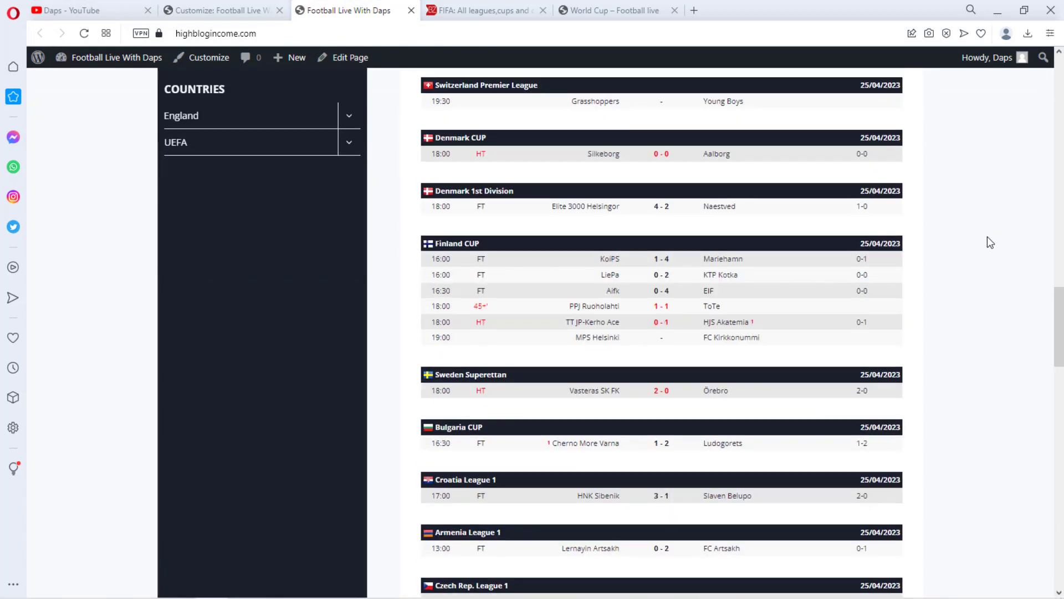
scroll(987, 236, down, 7)
scroll(984, 222, down, 5)
scroll(981, 209, up, 3)
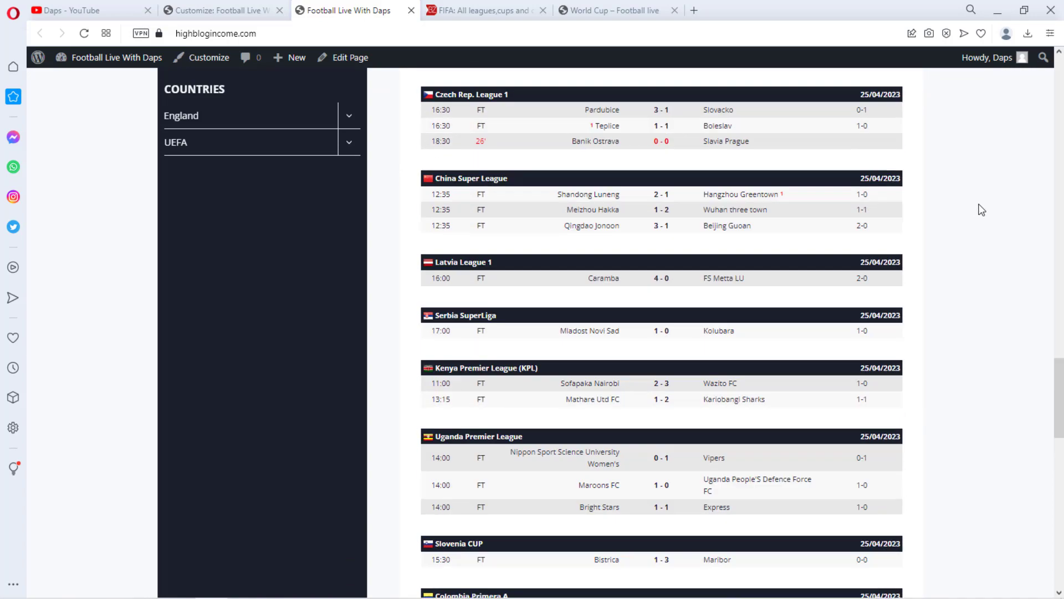
scroll(981, 209, up, 20)
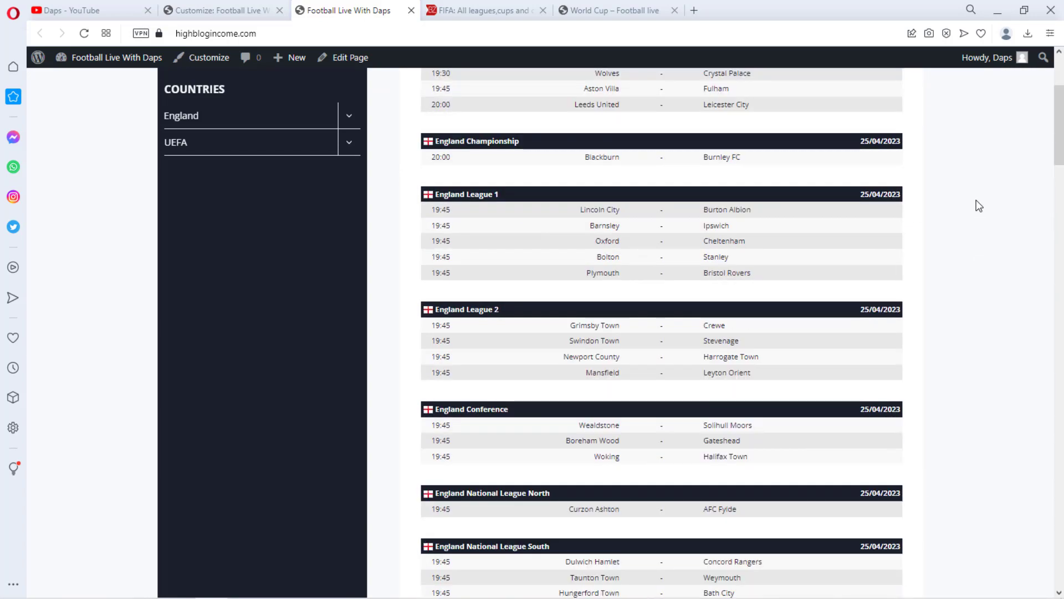
scroll(979, 206, up, 4)
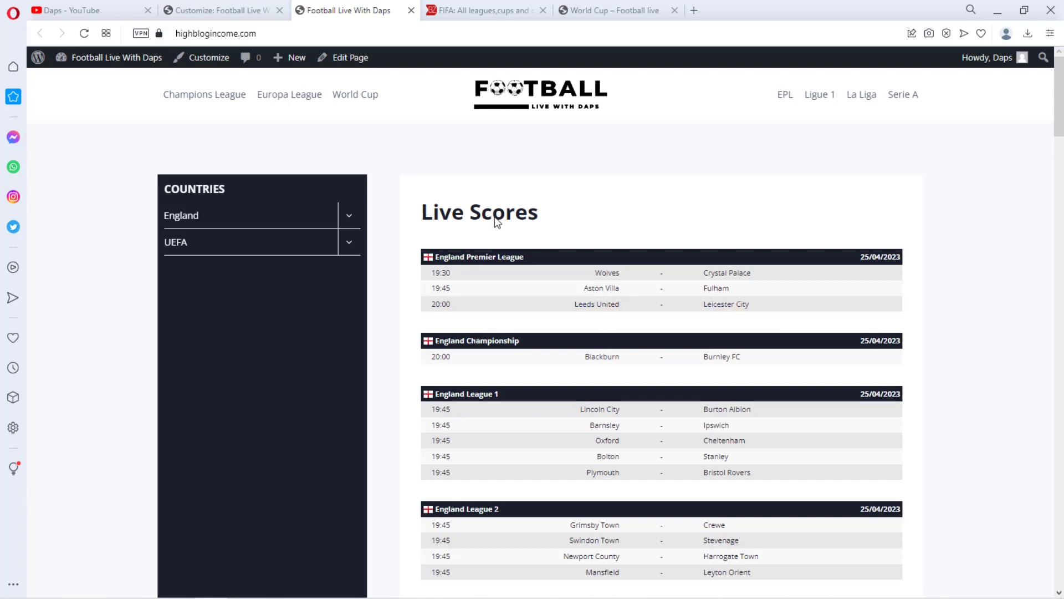
click(638, 10)
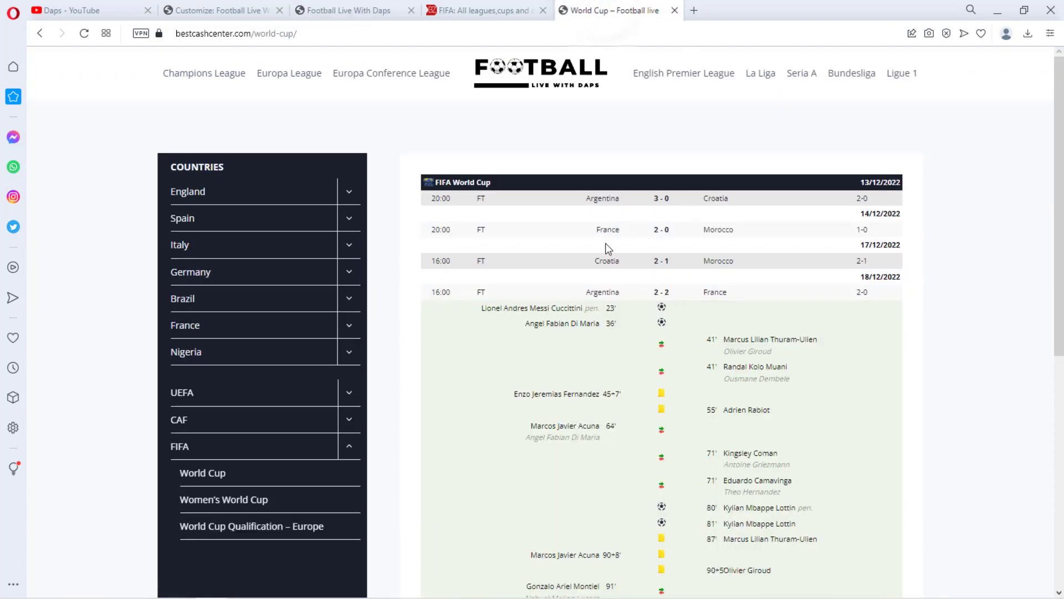